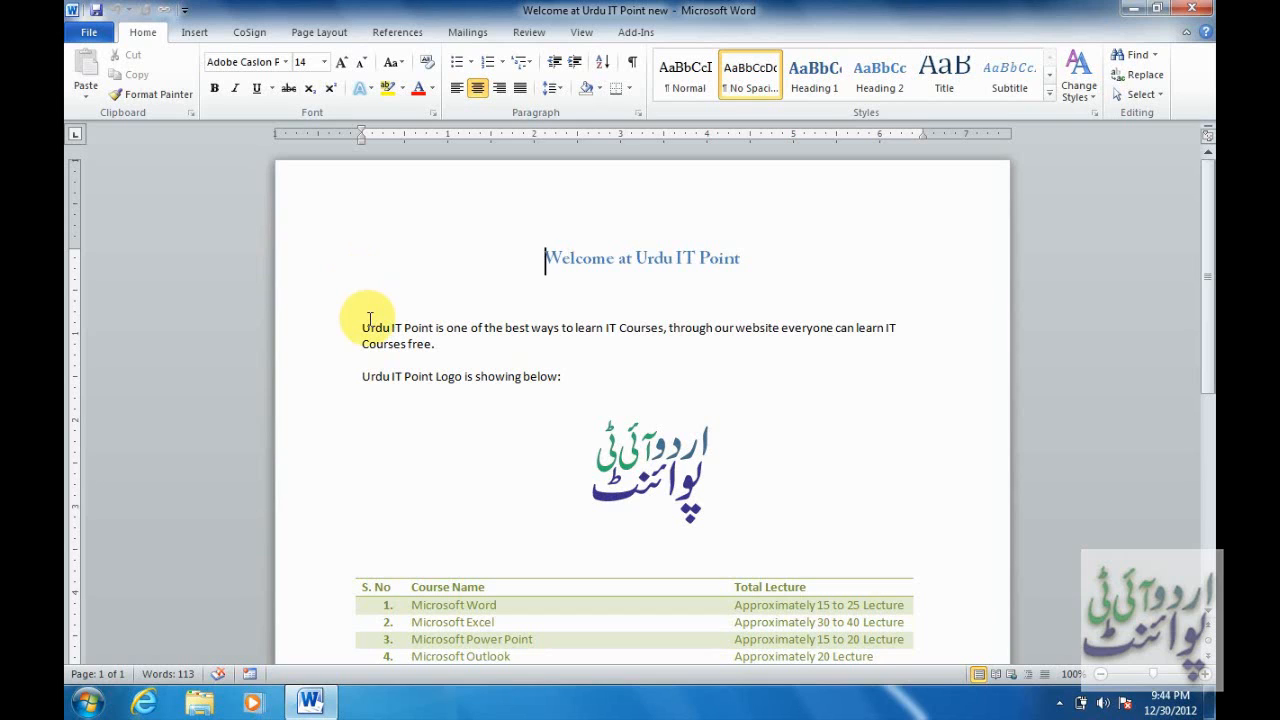
Check the tracked-changes user name in Word Options and keep it unchanged.
click(530, 33)
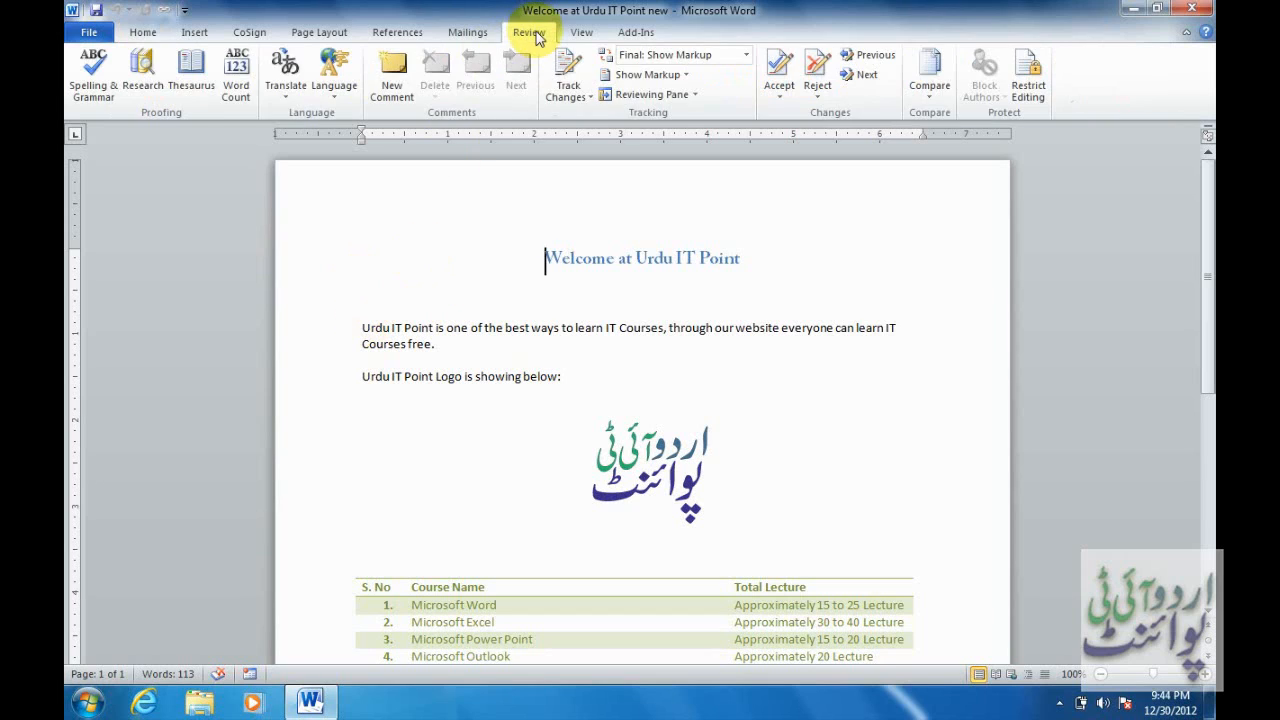
click(591, 97)
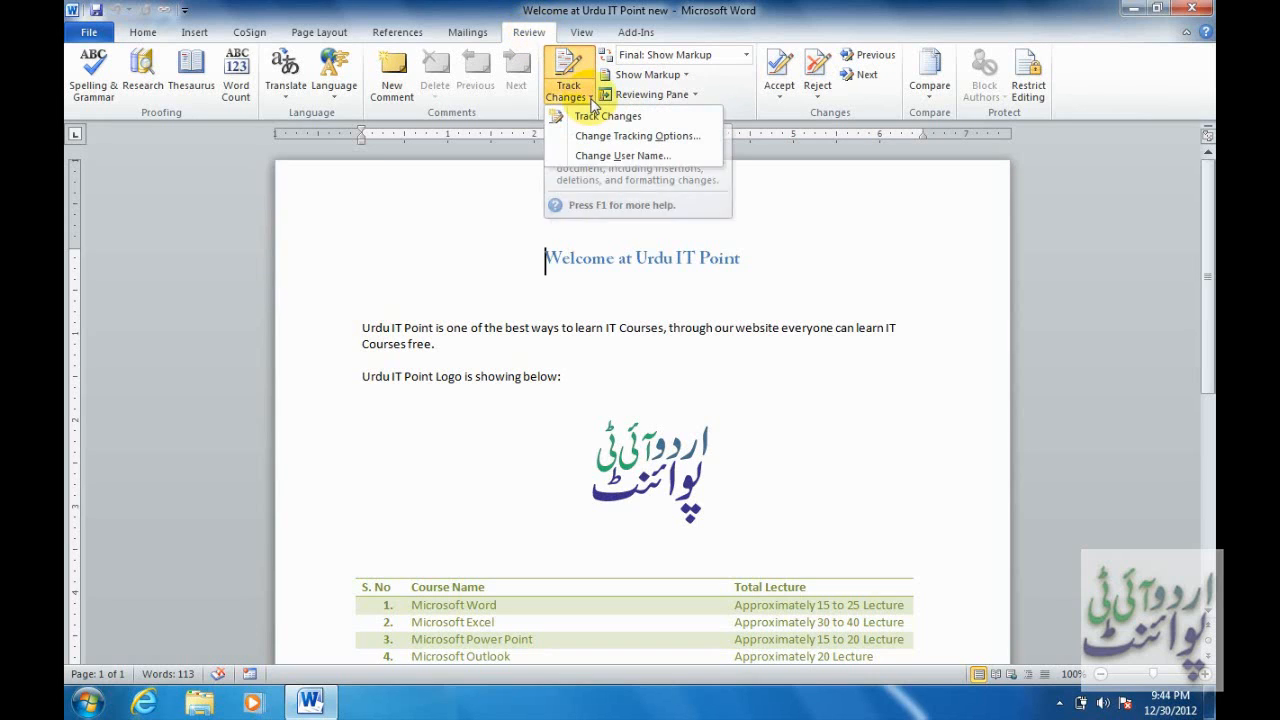
click(590, 160)
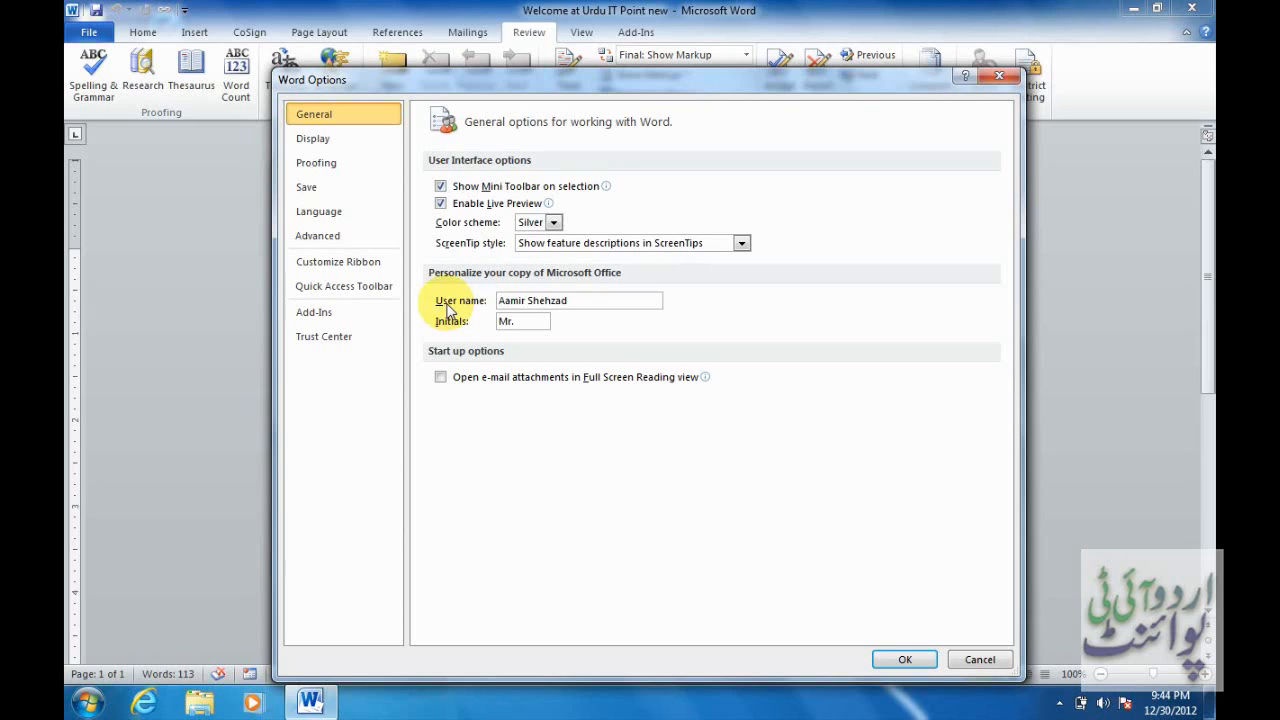
click(575, 301)
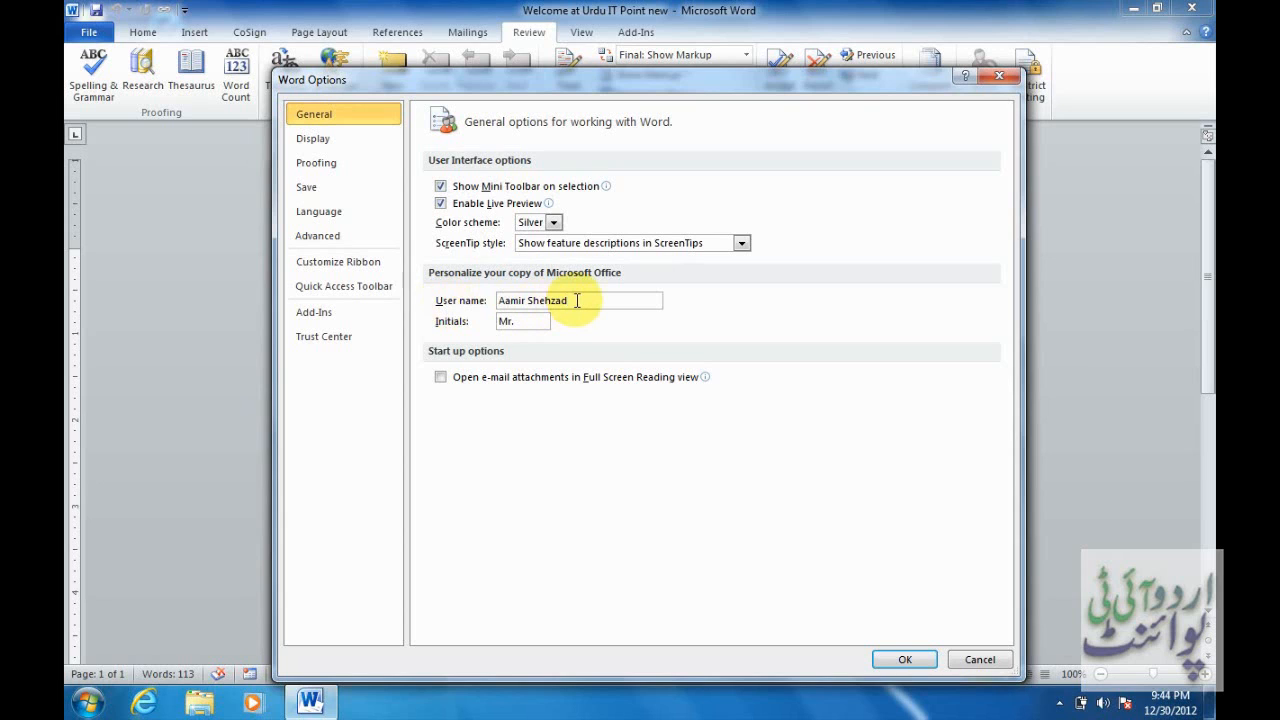
click(911, 660)
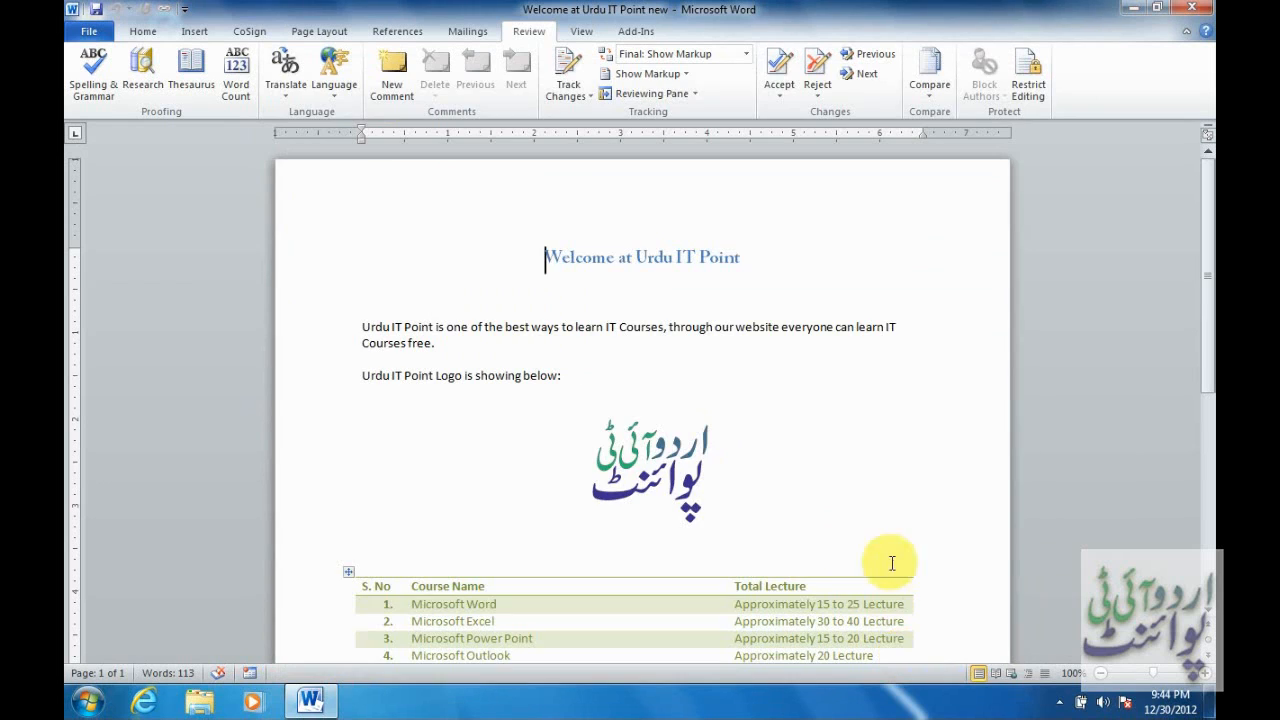
click(585, 100)
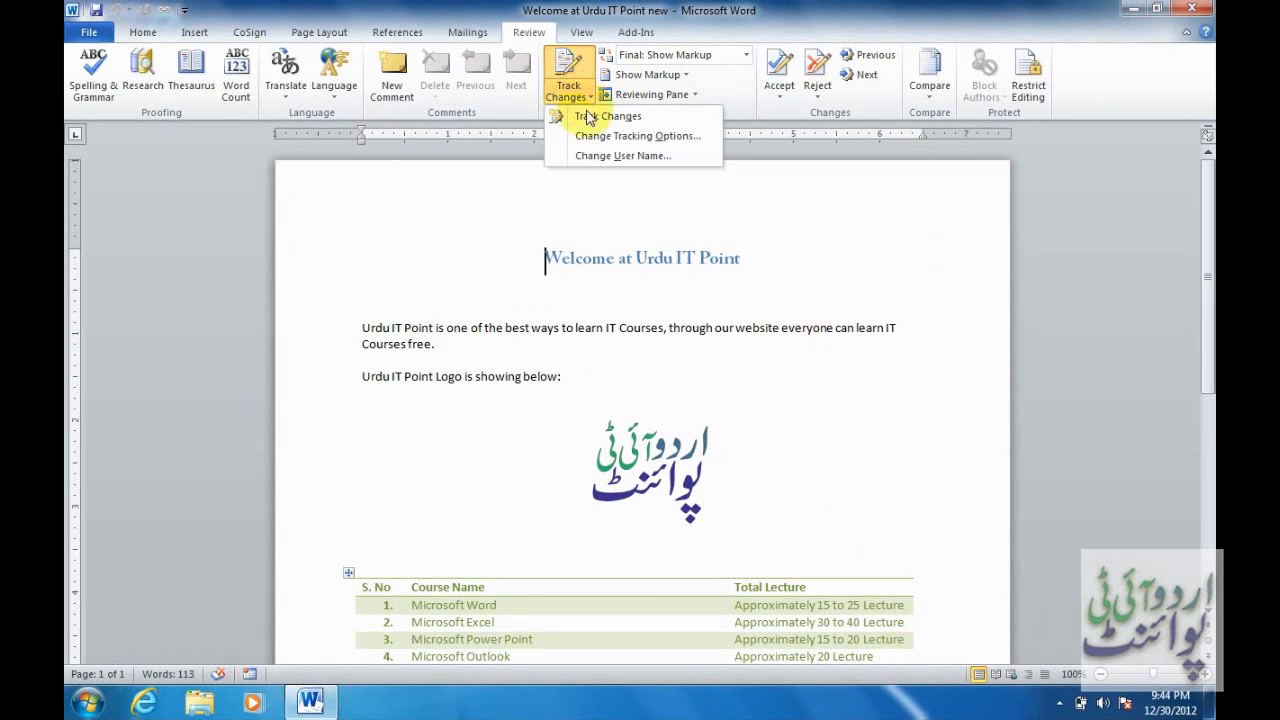
click(665, 143)
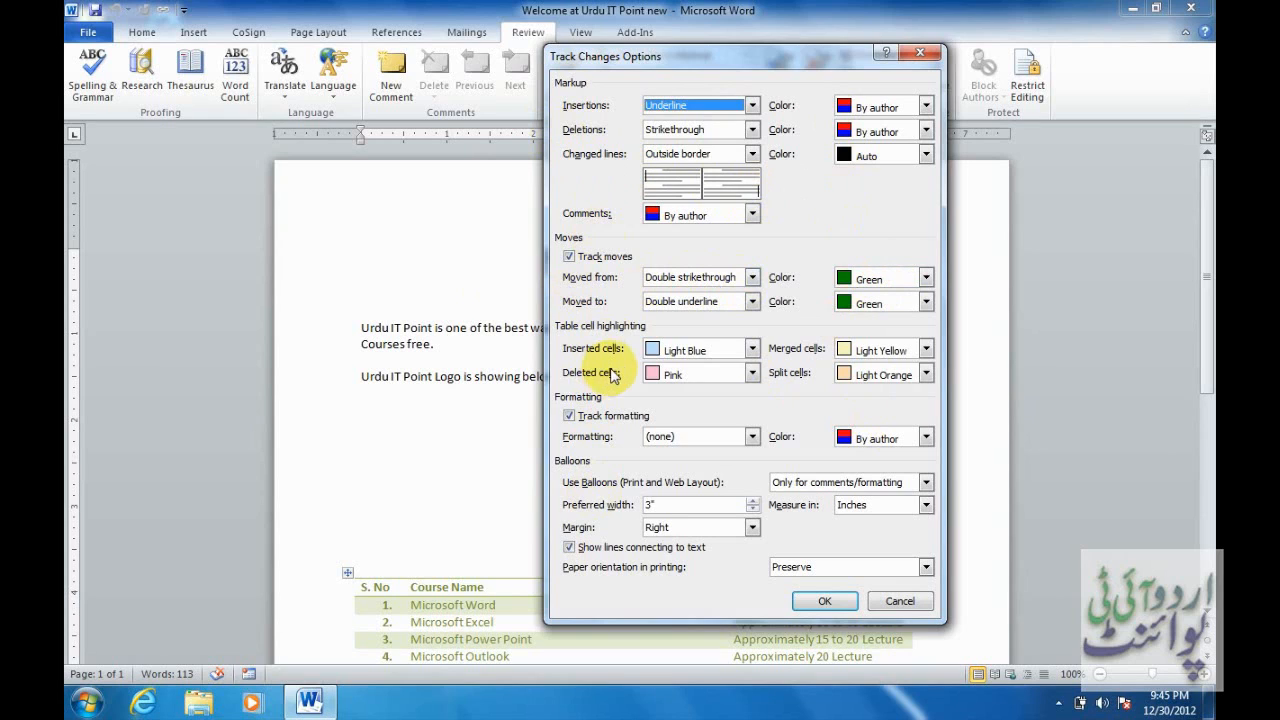
click(818, 604)
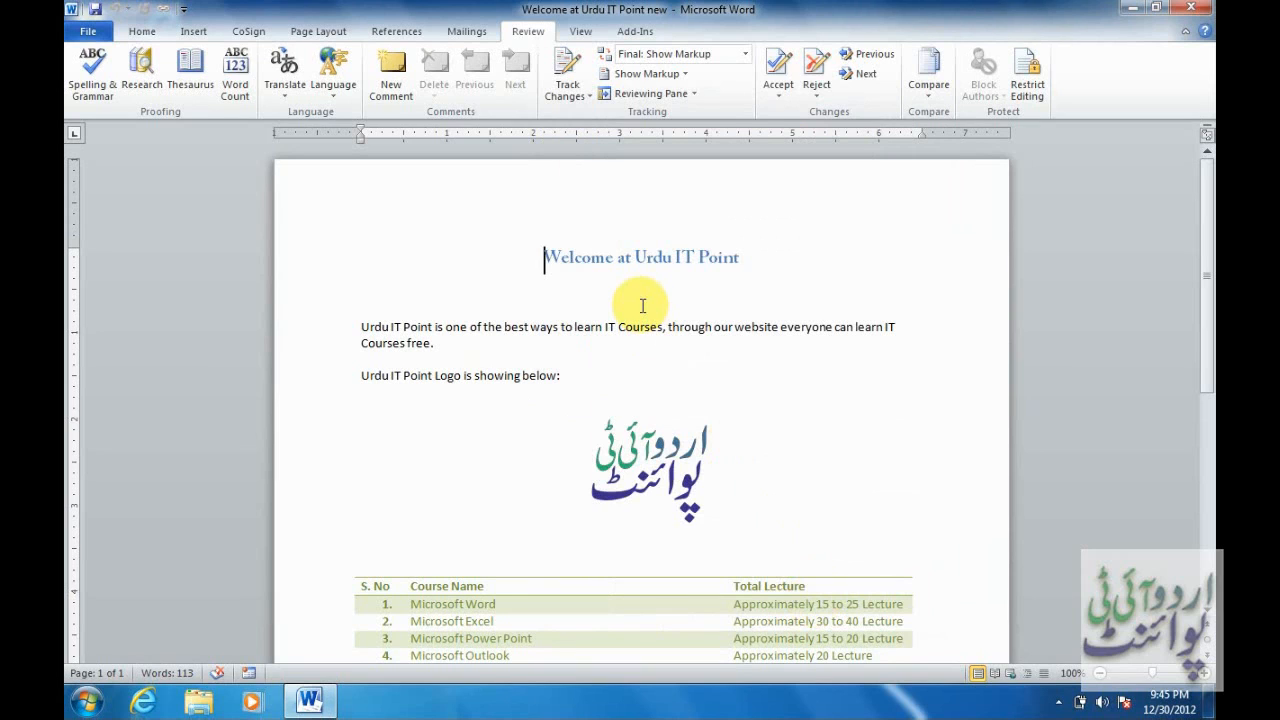
Turn on Track Changes and place the cursor after the logo caption line.
click(585, 98)
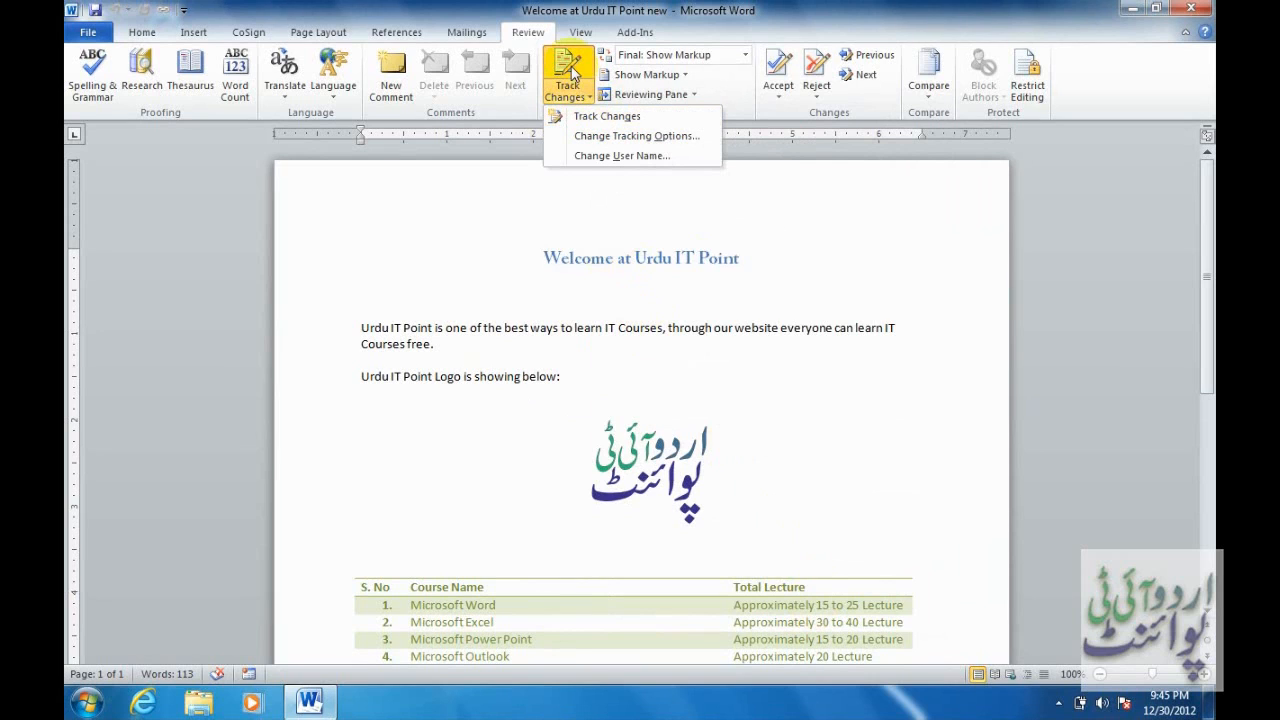
click(607, 117)
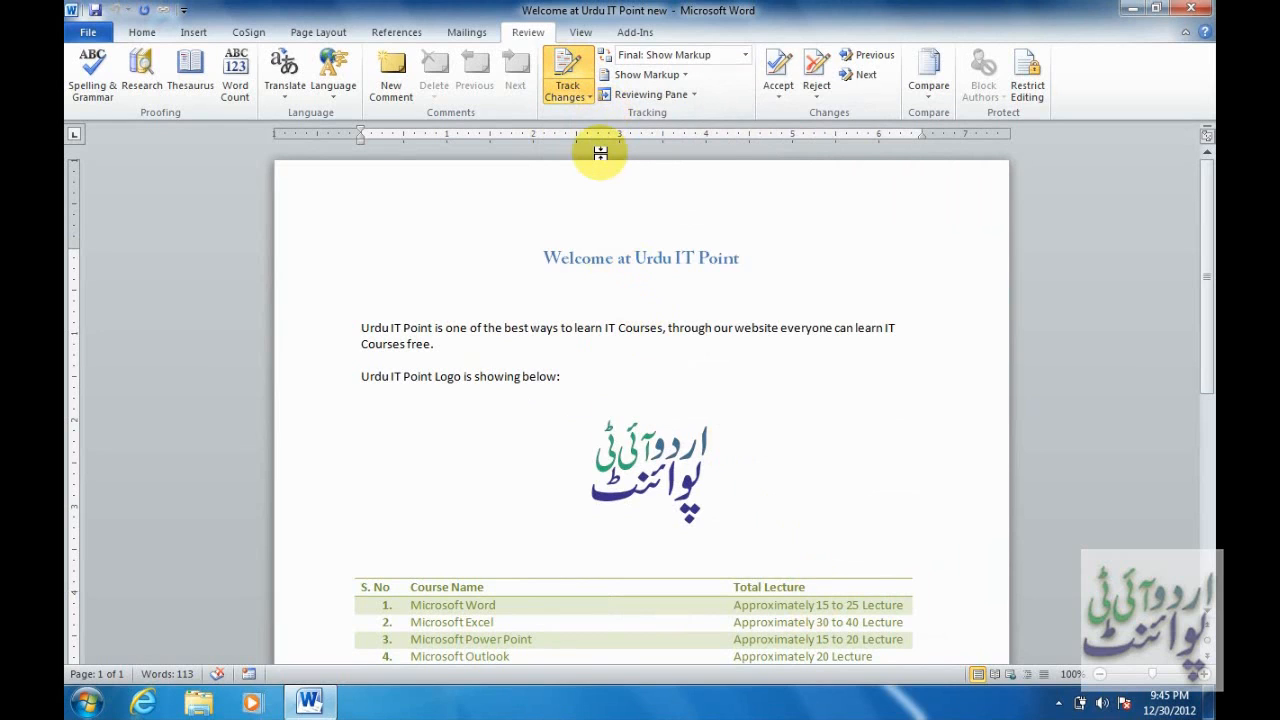
click(605, 381)
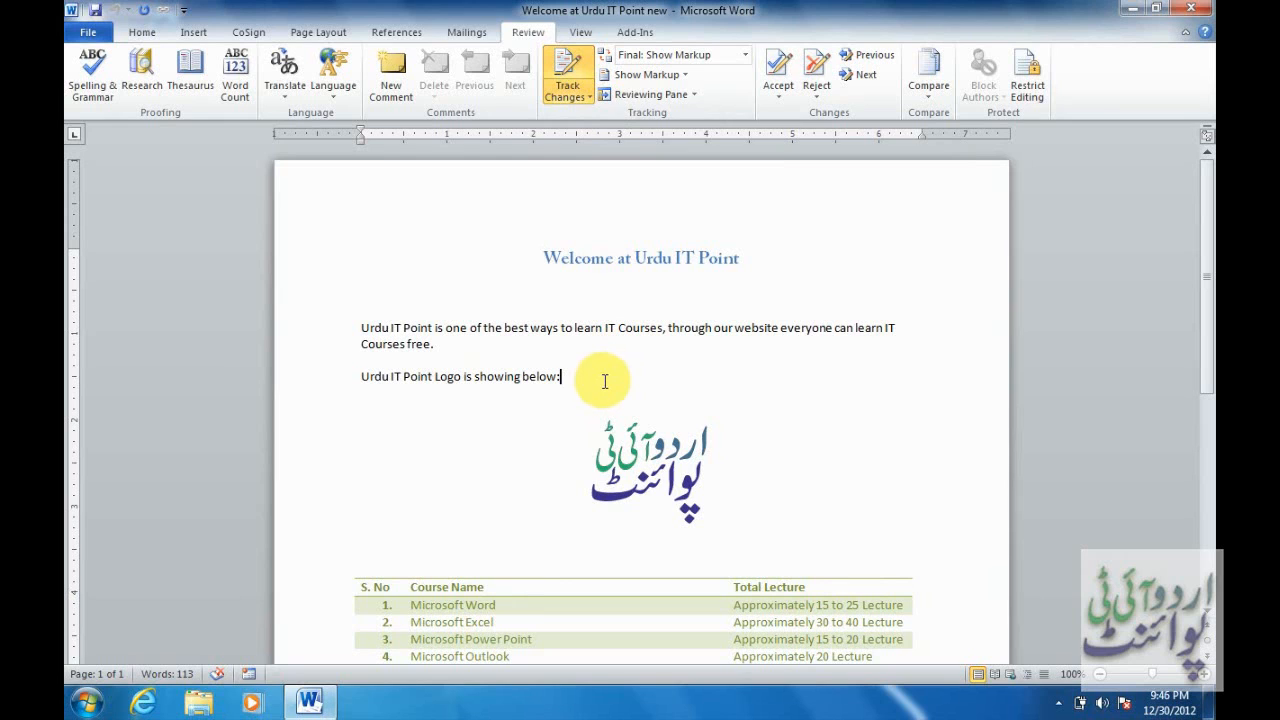
Delete the logo caption line and the entire Microsoft Access table row.
drag(580, 377, 377, 382)
key(Delete)
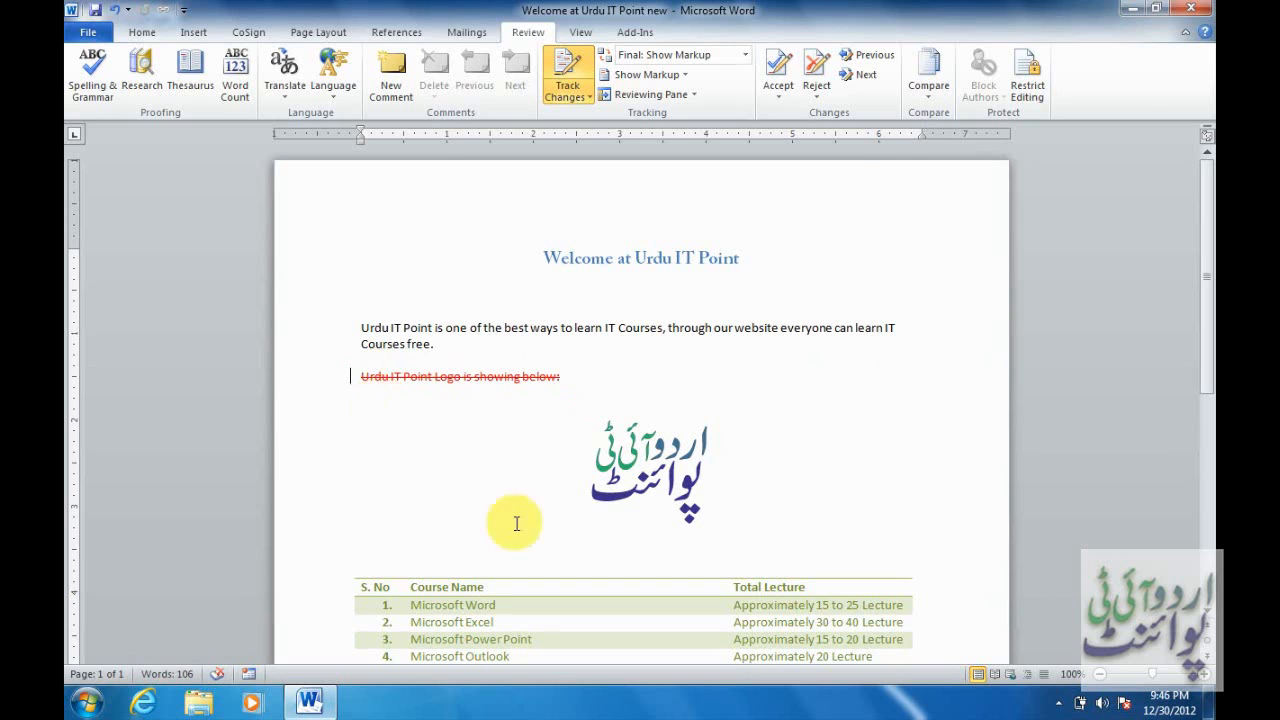
scroll(700, 420, down, 5)
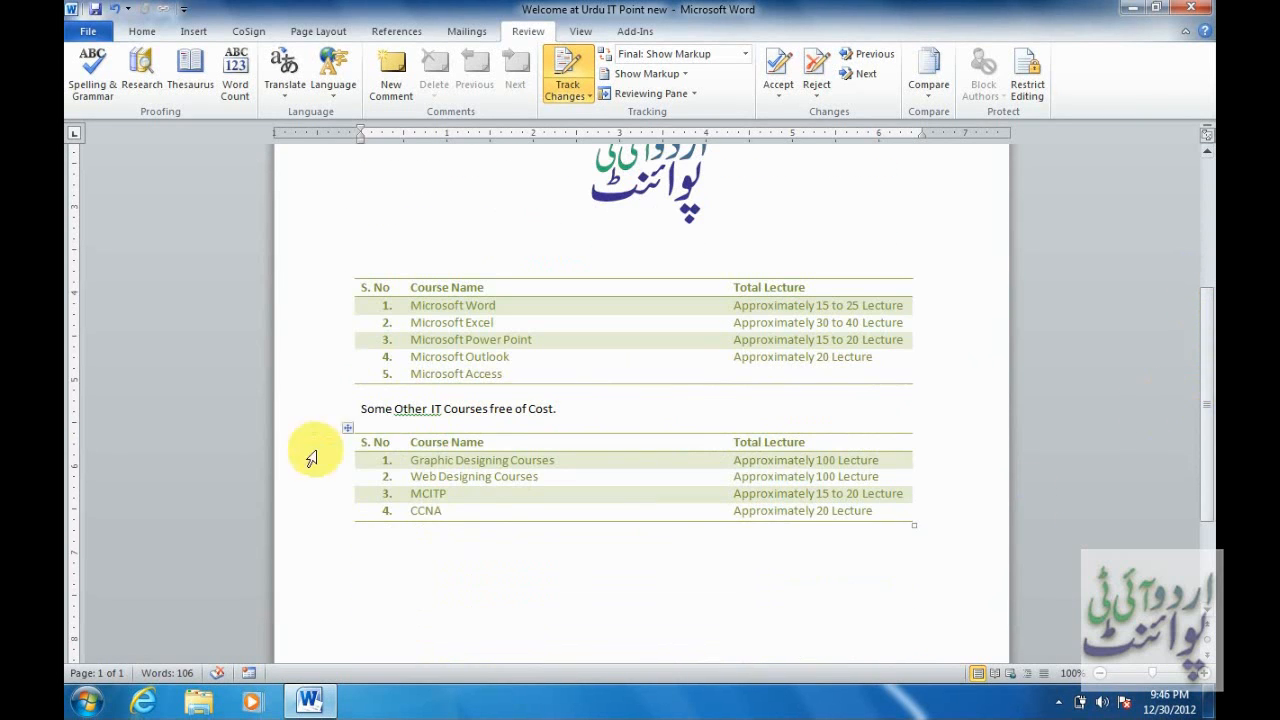
double_click(484, 373)
click(358, 380)
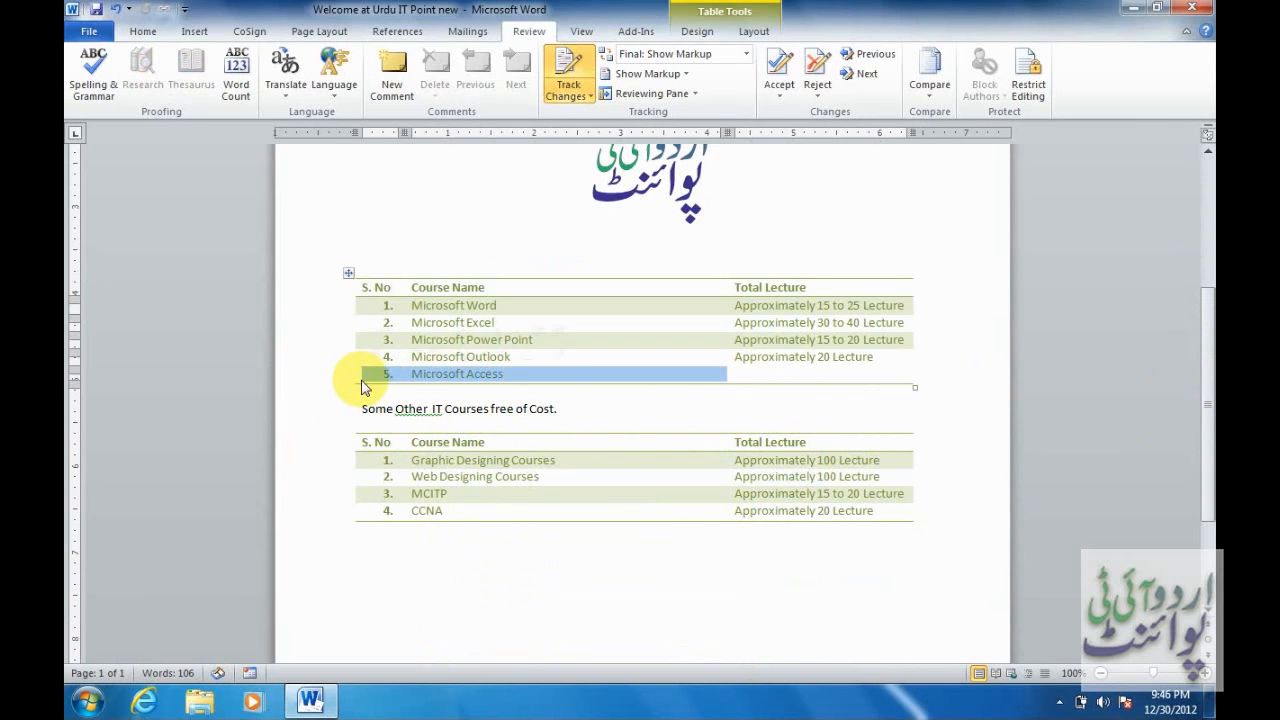
key(BackSpace)
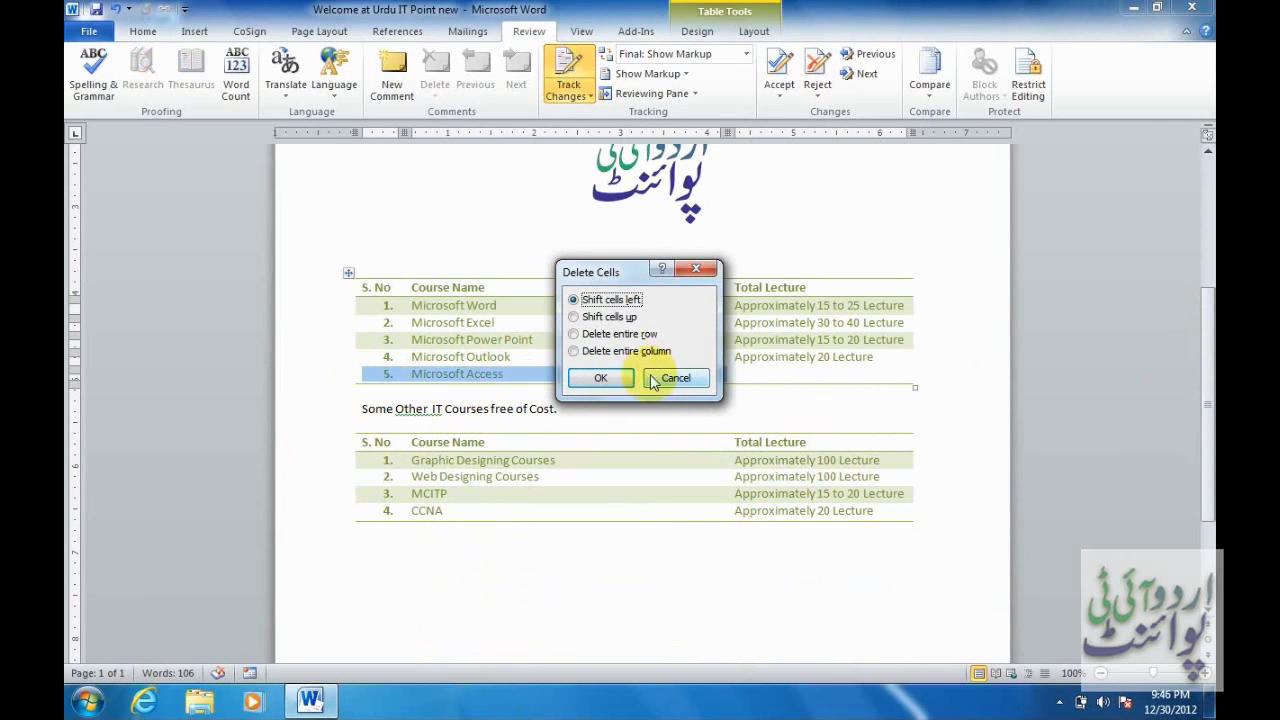
click(617, 335)
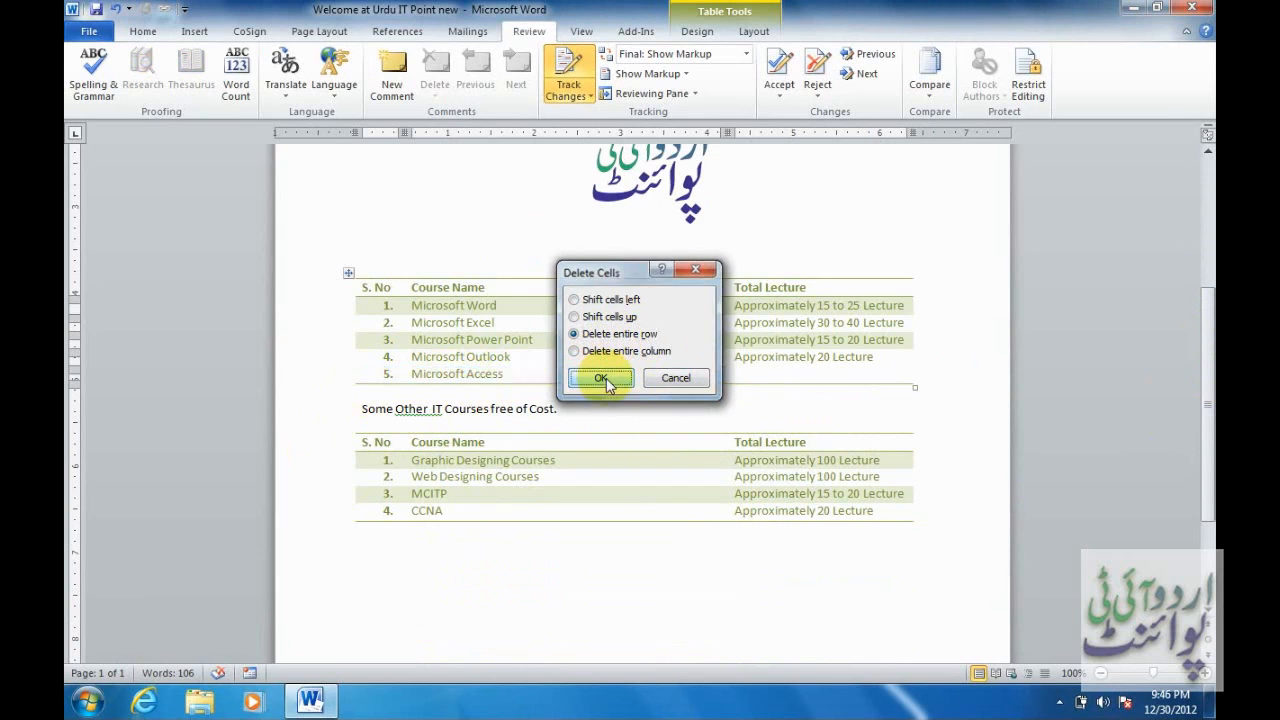
click(602, 380)
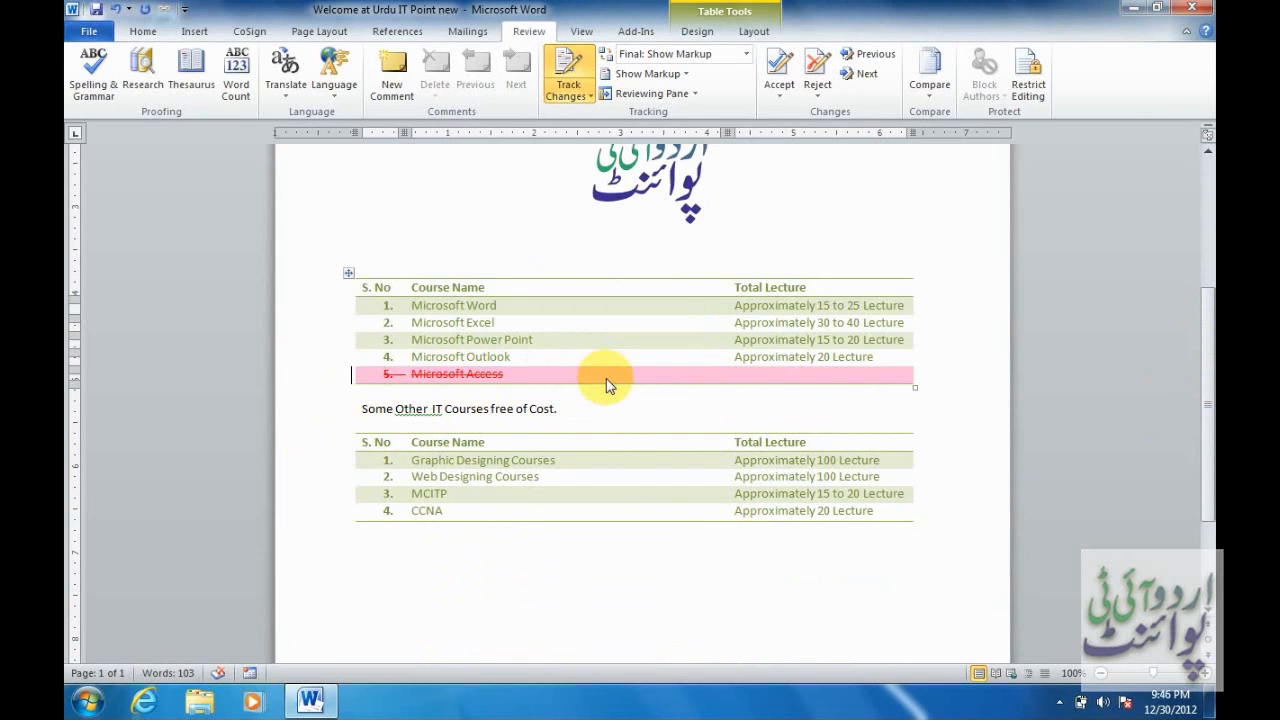
Remove the extra space before 'IT' and add a new row to the second table.
click(430, 408)
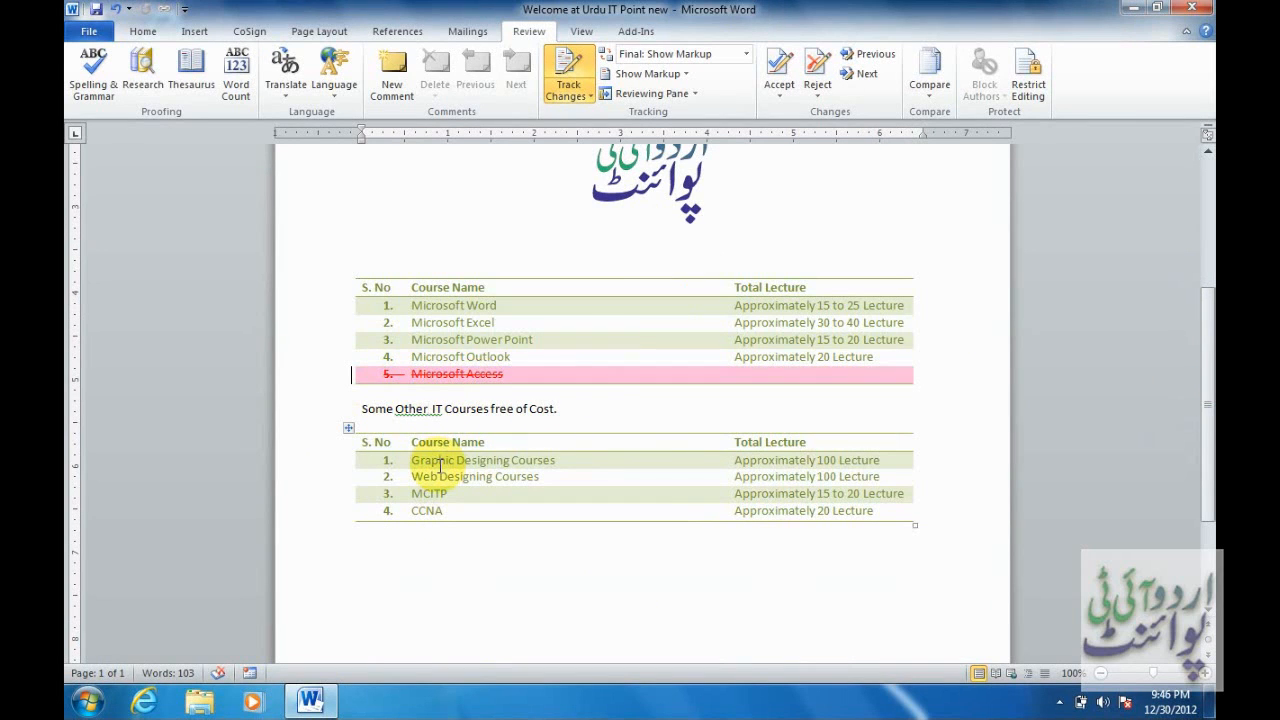
key(BackSpace)
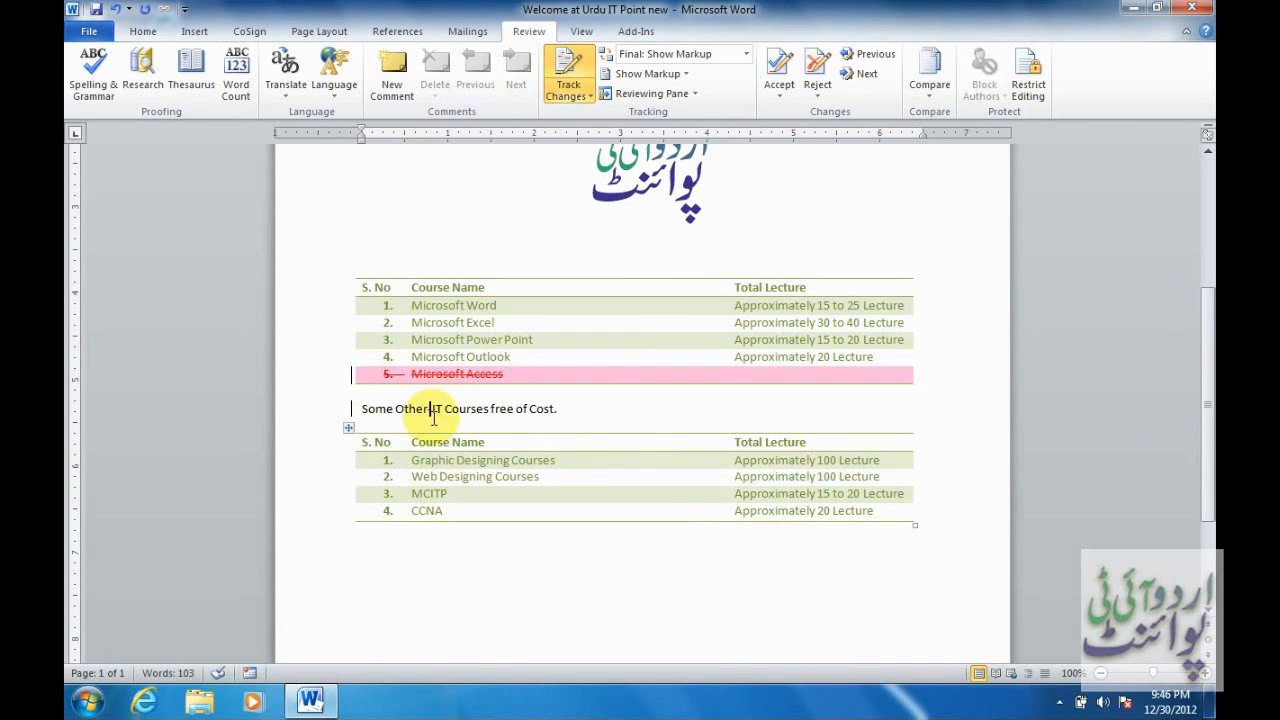
click(879, 511)
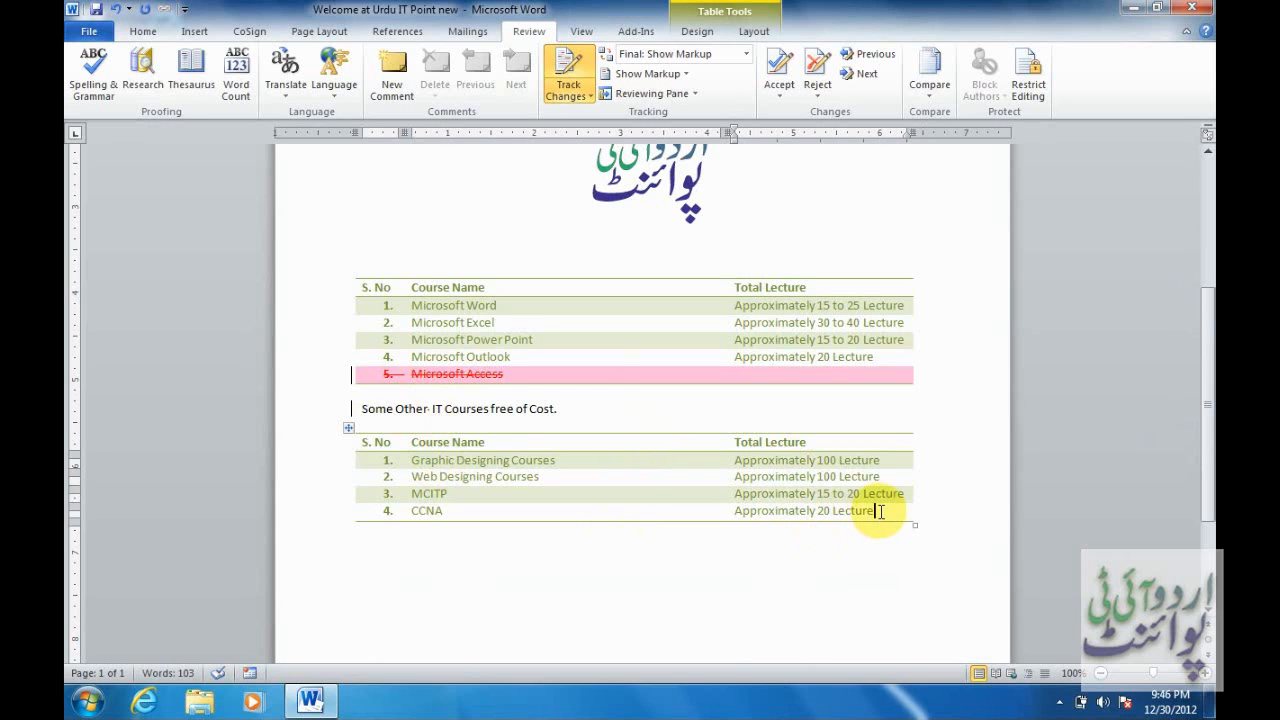
key(Tab)
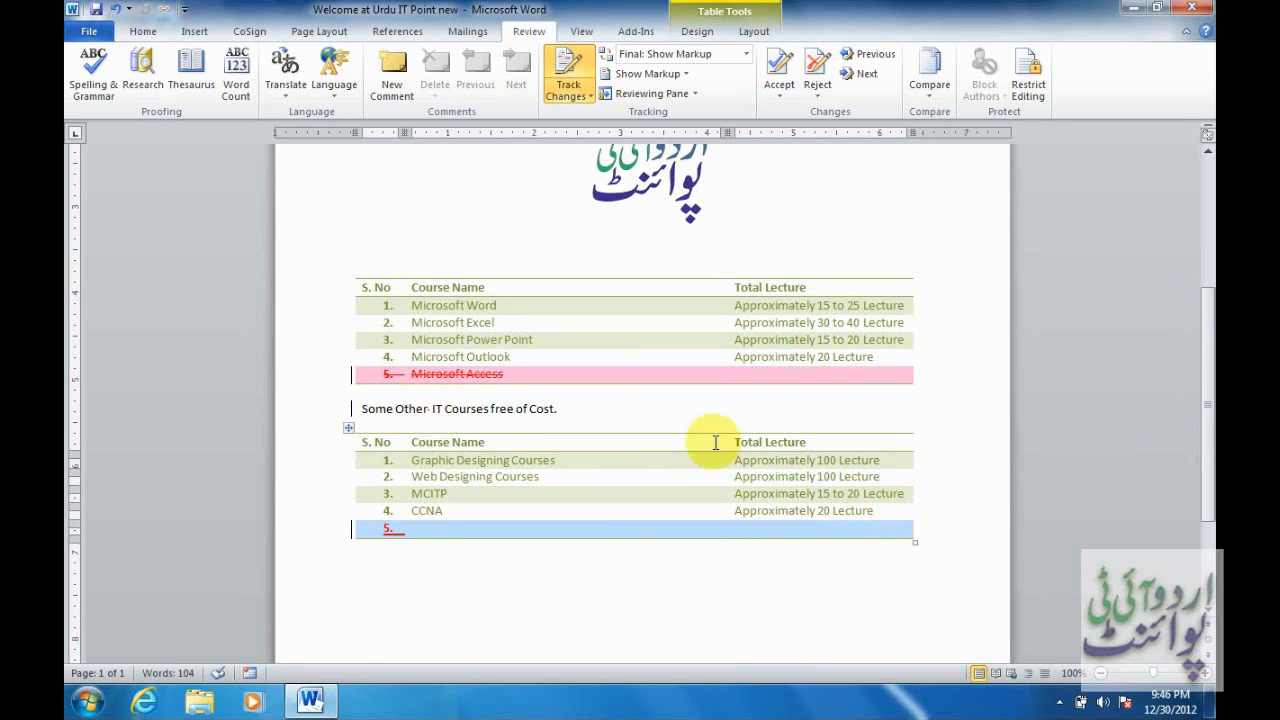
drag(1200, 343, 1200, 186)
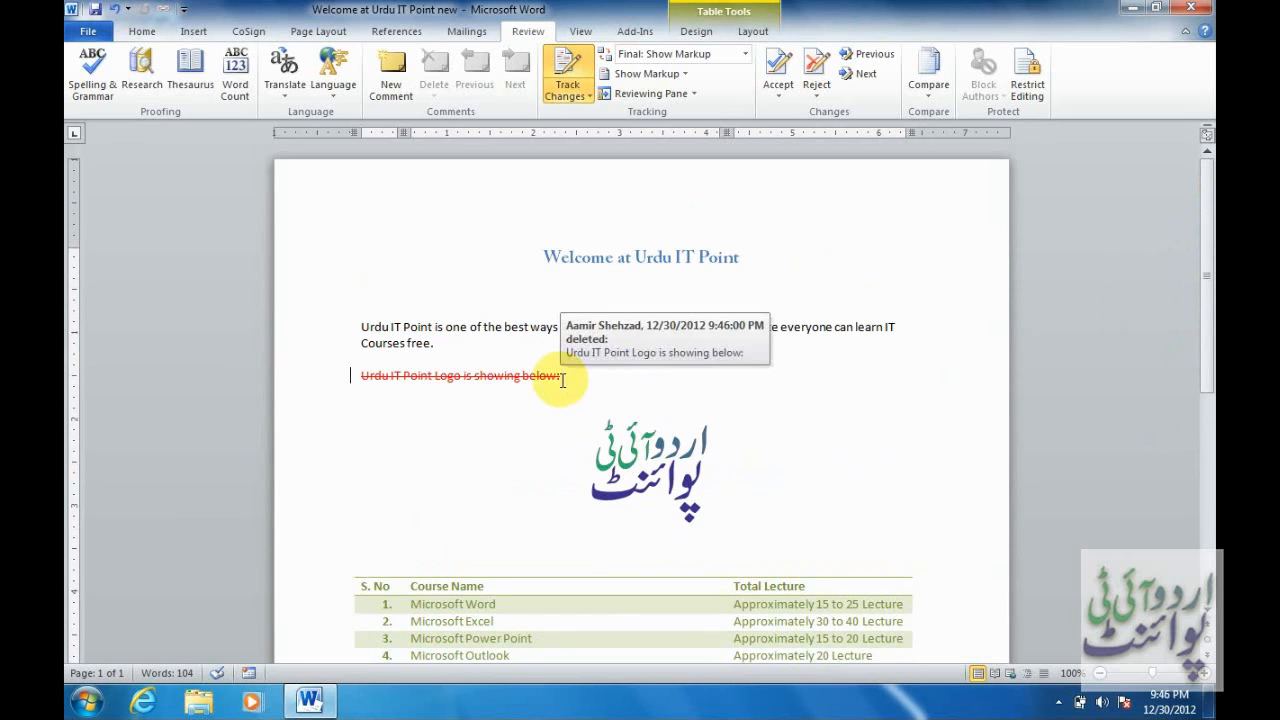
Close the document and reopen 'Welcome at Urdu IT Point new' from Recent.
click(97, 40)
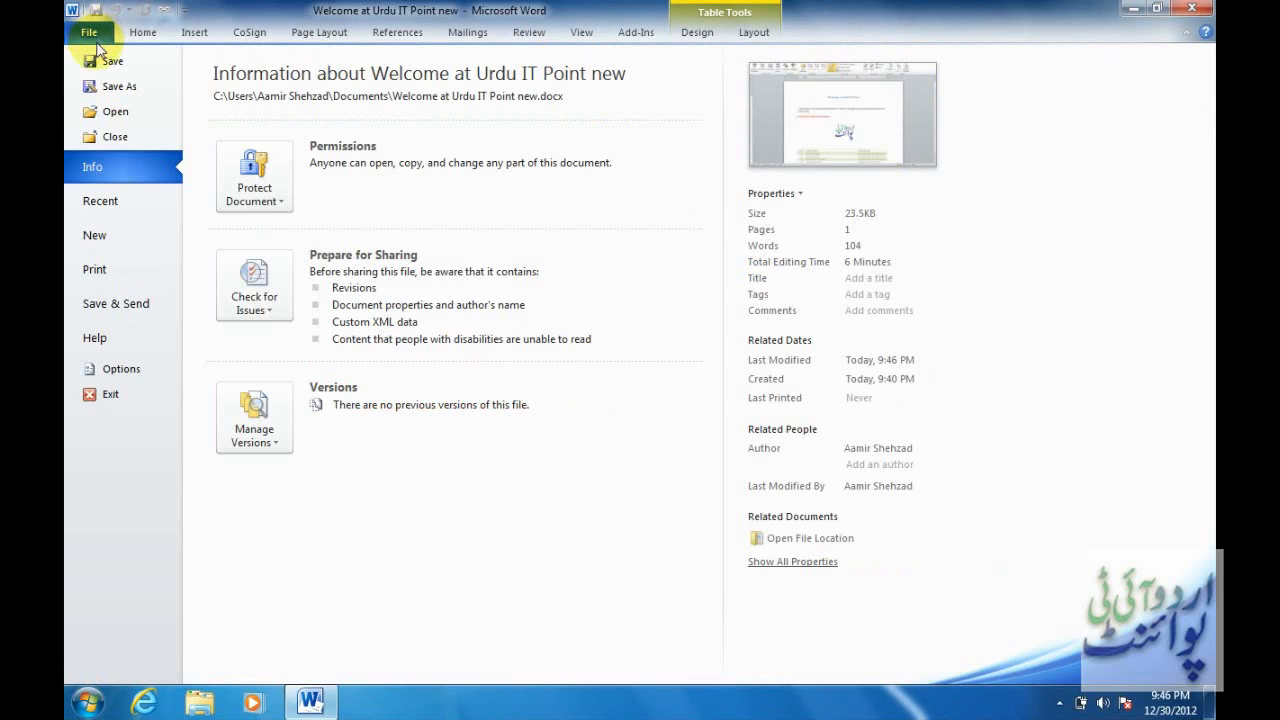
click(140, 146)
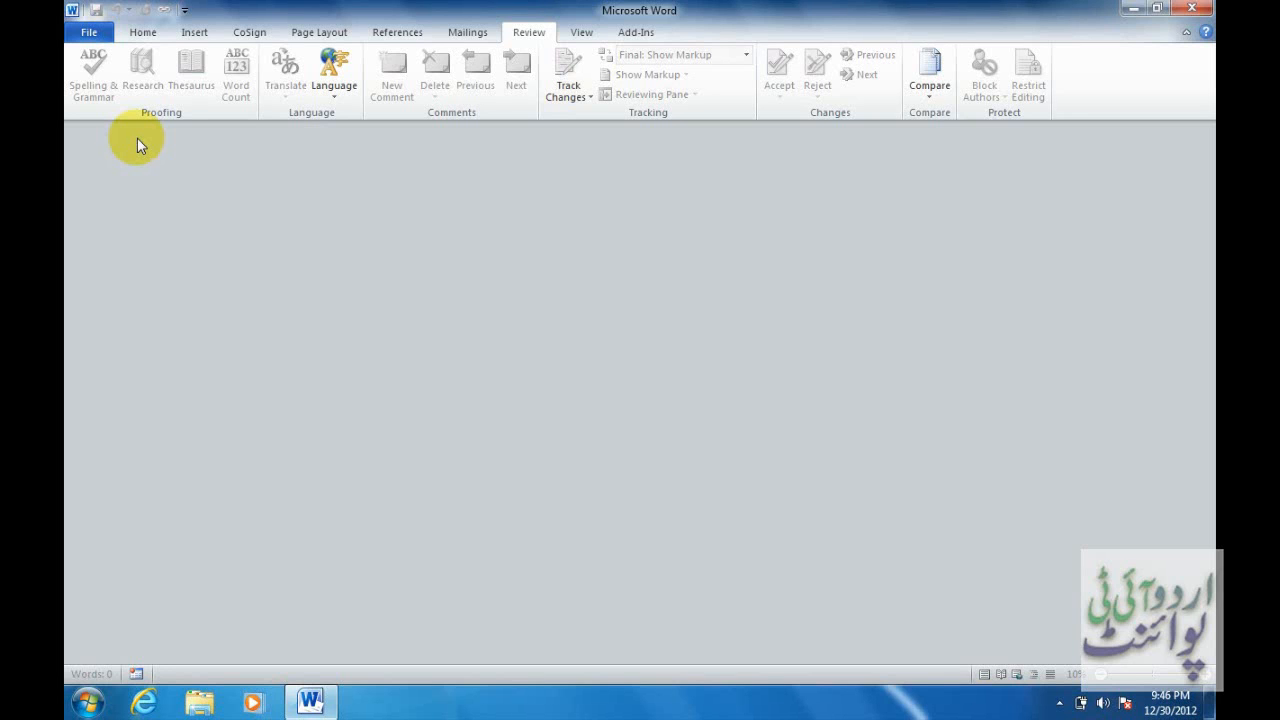
click(107, 35)
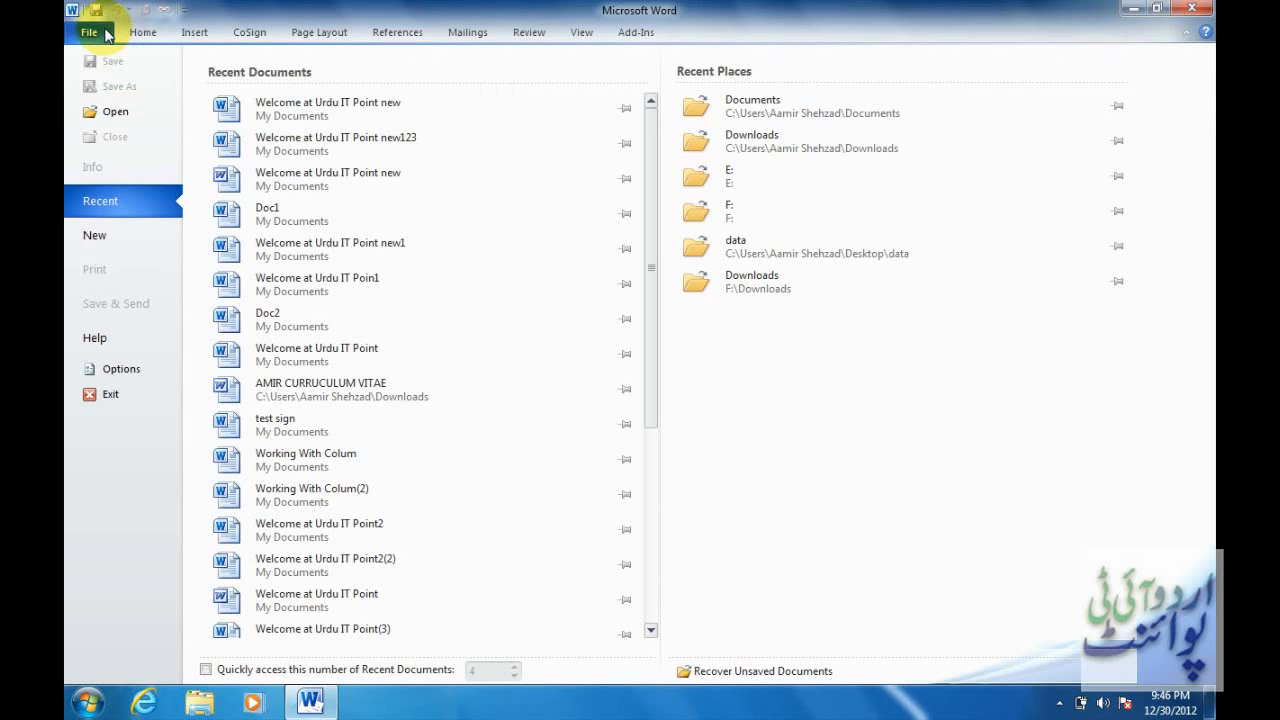
click(310, 116)
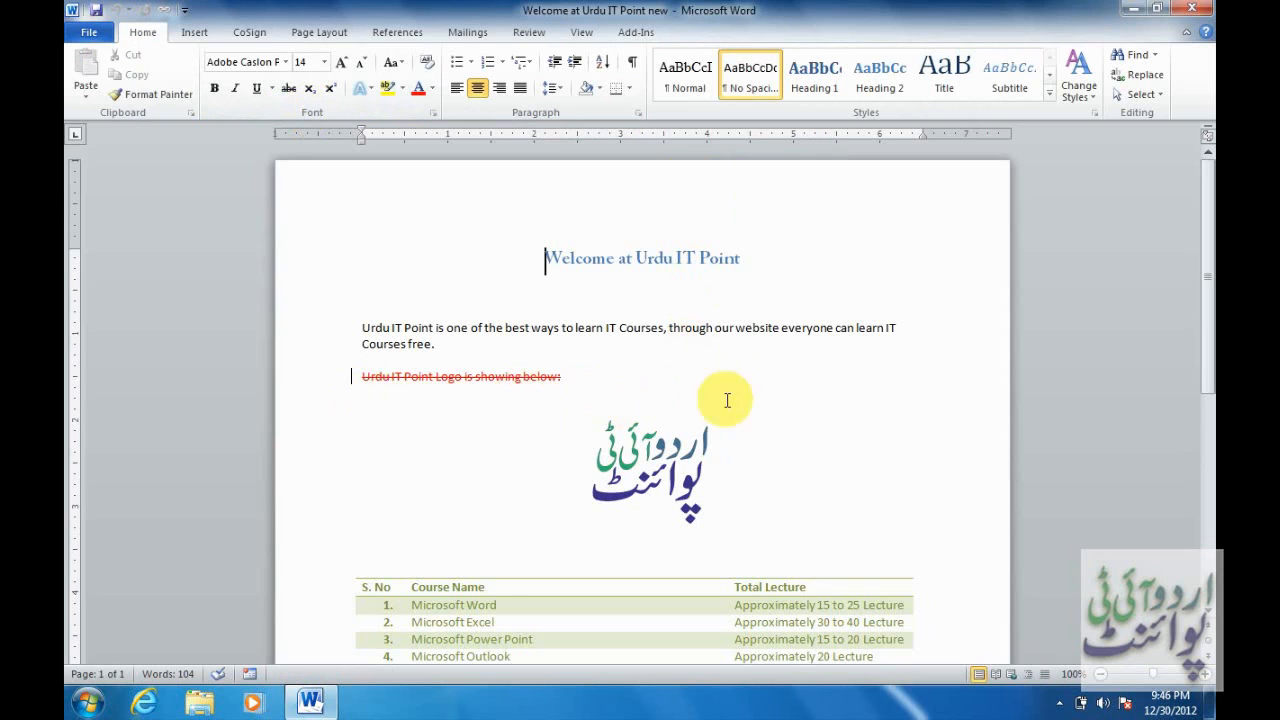
Inspect the tracked deletions of the logo caption and the Microsoft Access row.
drag(1211, 238, 1212, 310)
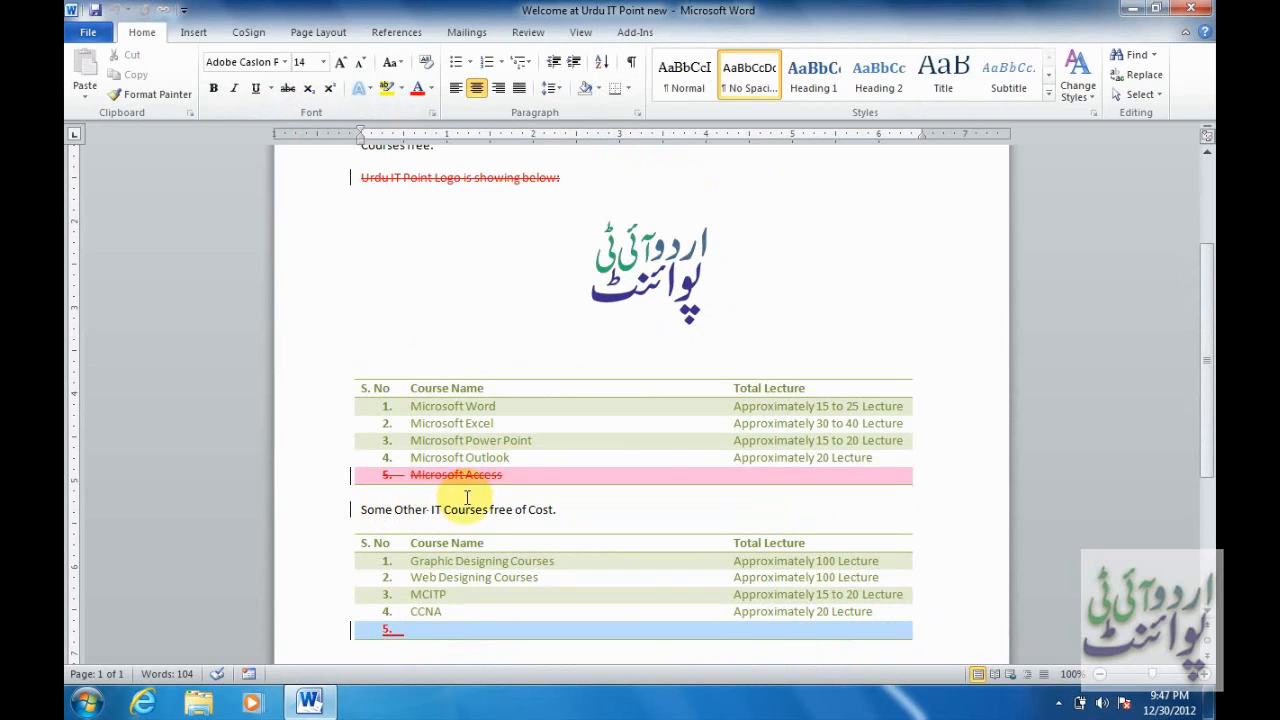
scroll(1205, 345, down, 2)
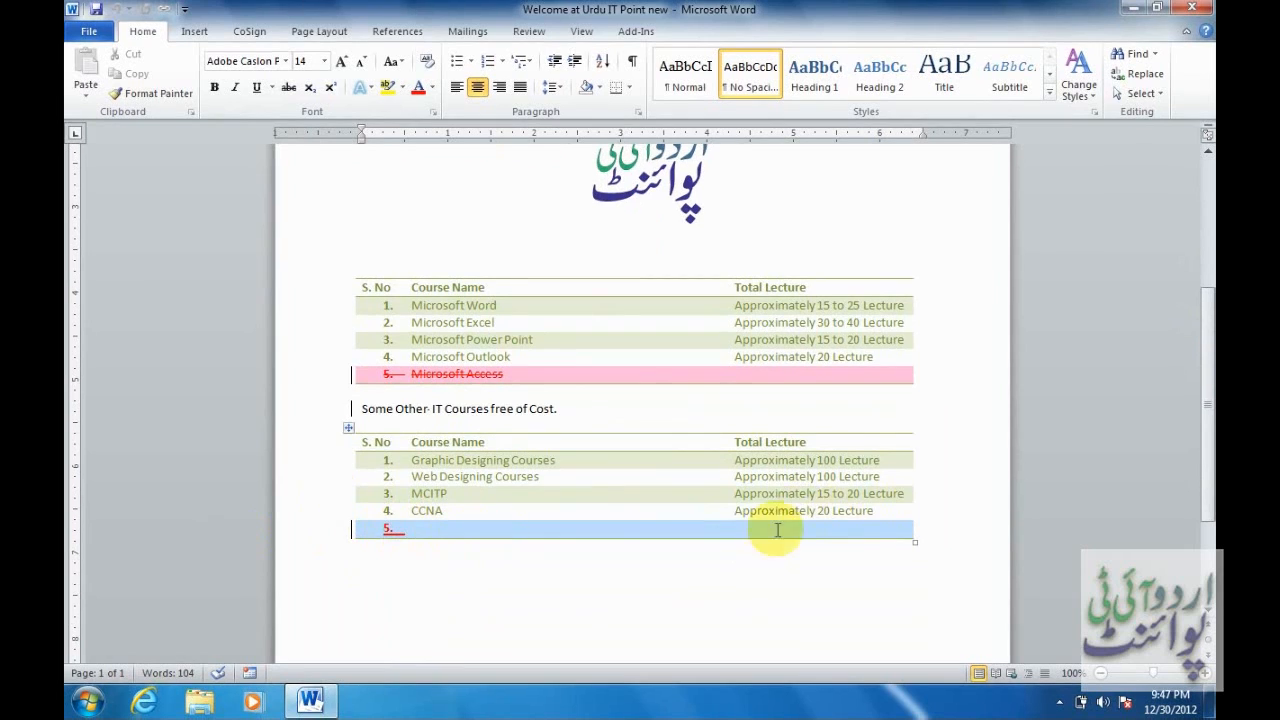
click(885, 529)
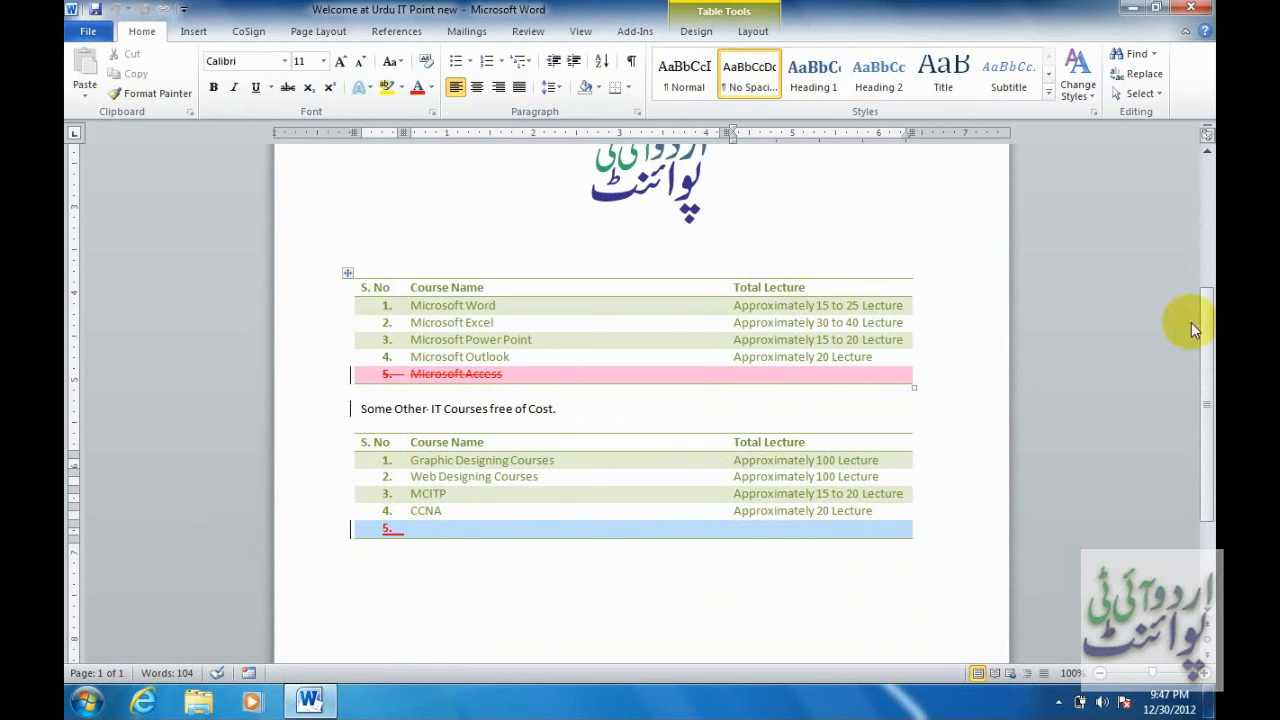
drag(1208, 348, 1202, 216)
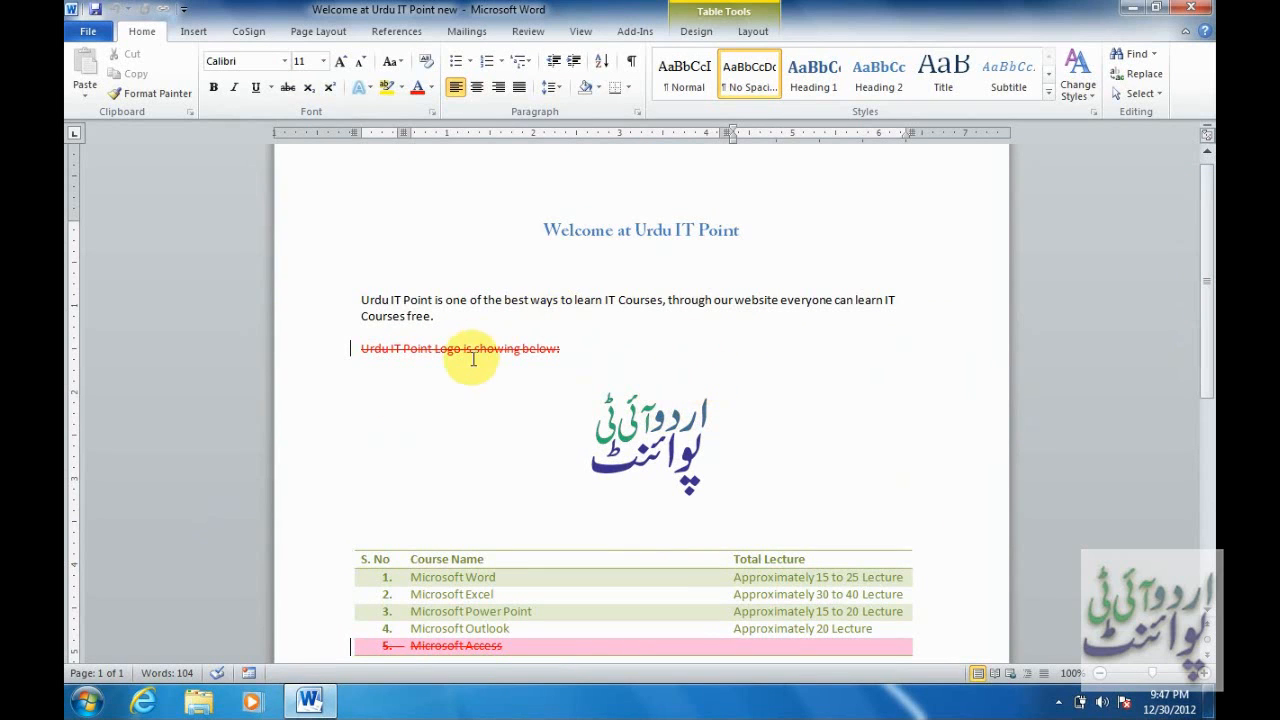
mouse_move(474, 349)
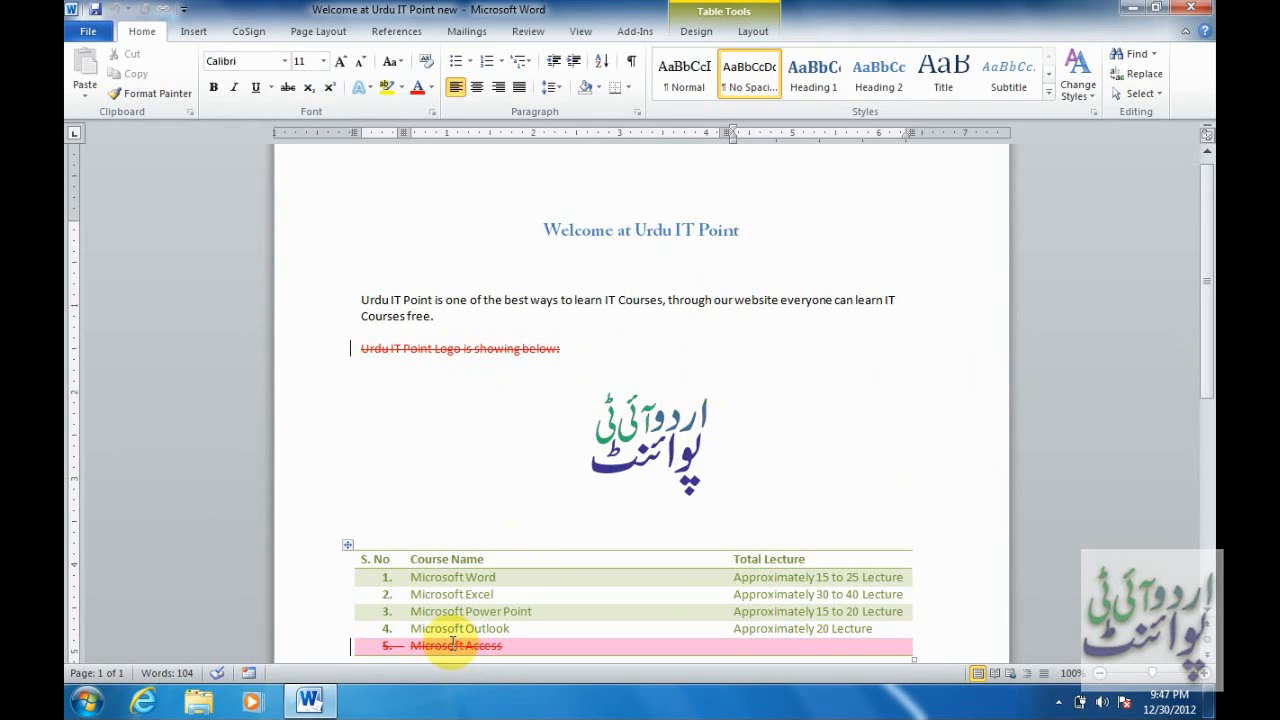
mouse_move(453, 642)
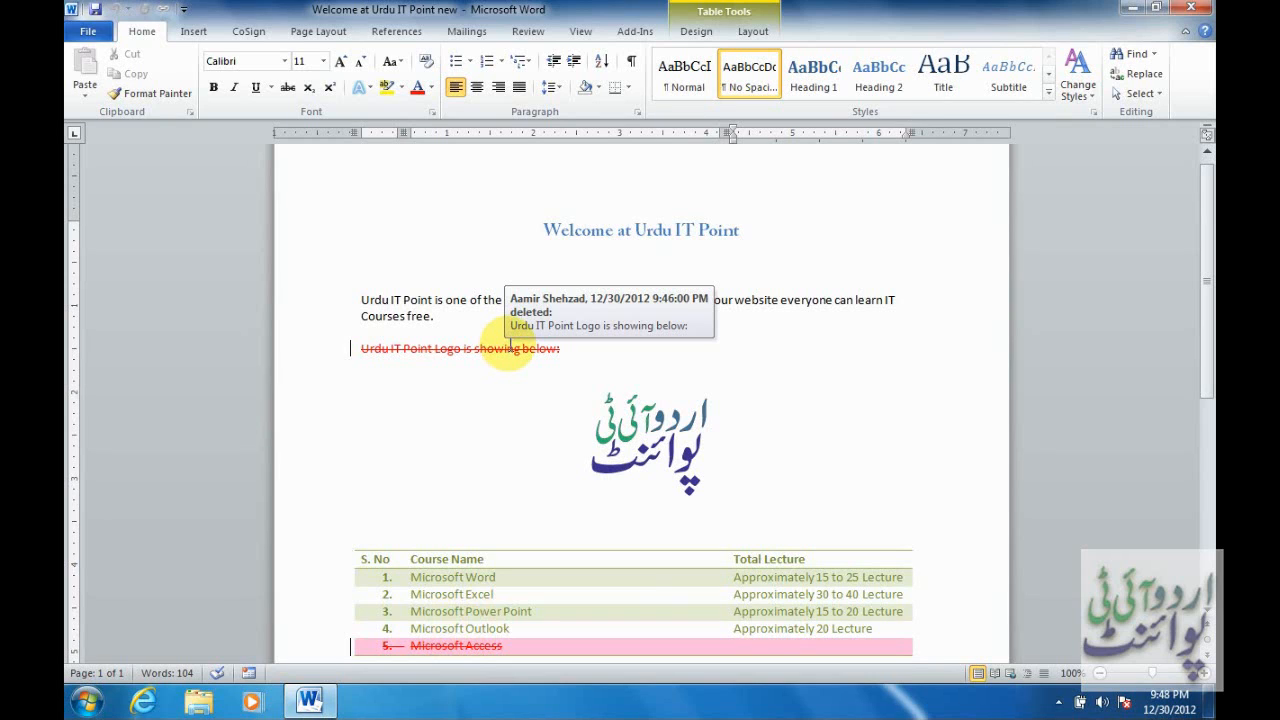
click(510, 345)
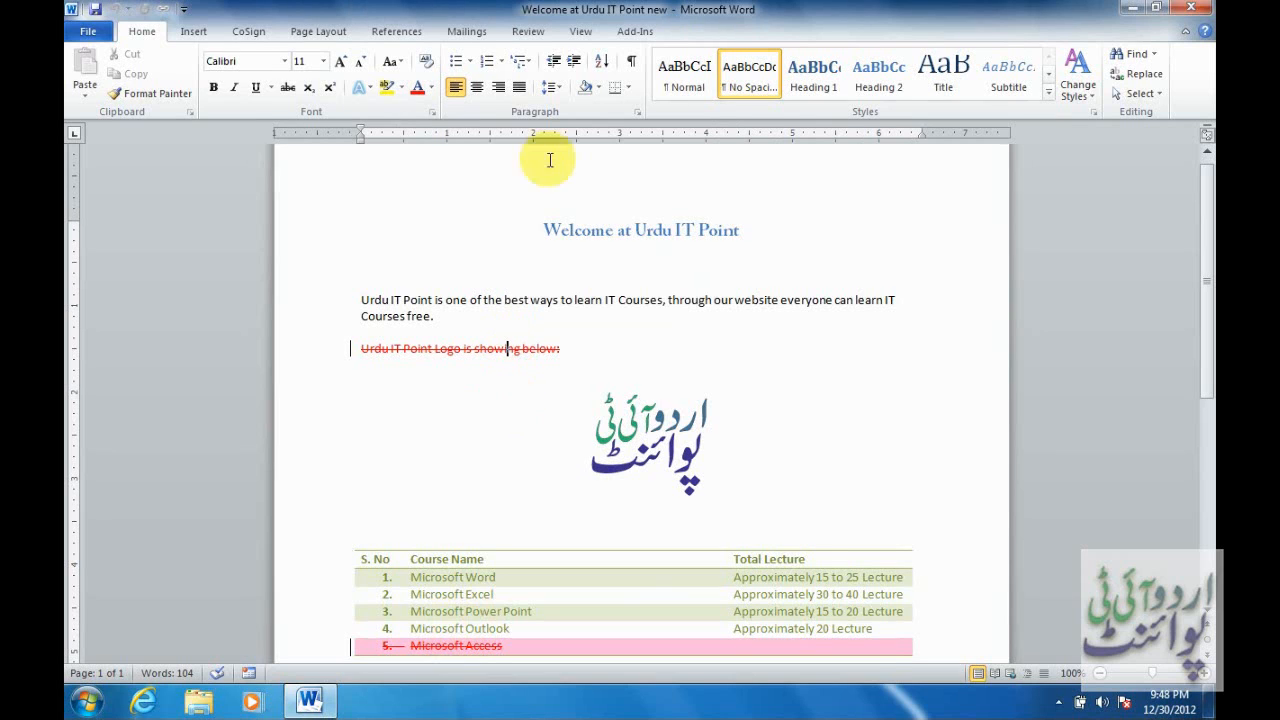
click(533, 33)
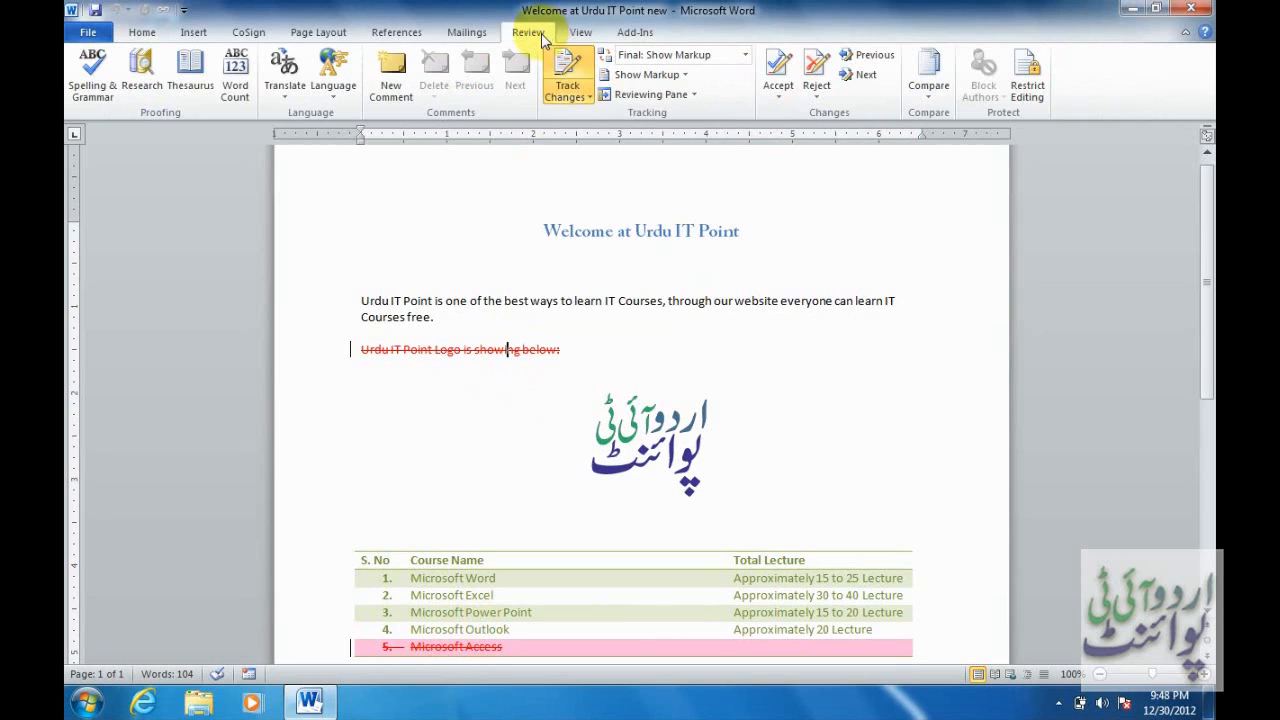
Use Next to select the tracked deletion of 'Urdu IT Point Logo is showing below:'.
click(364, 302)
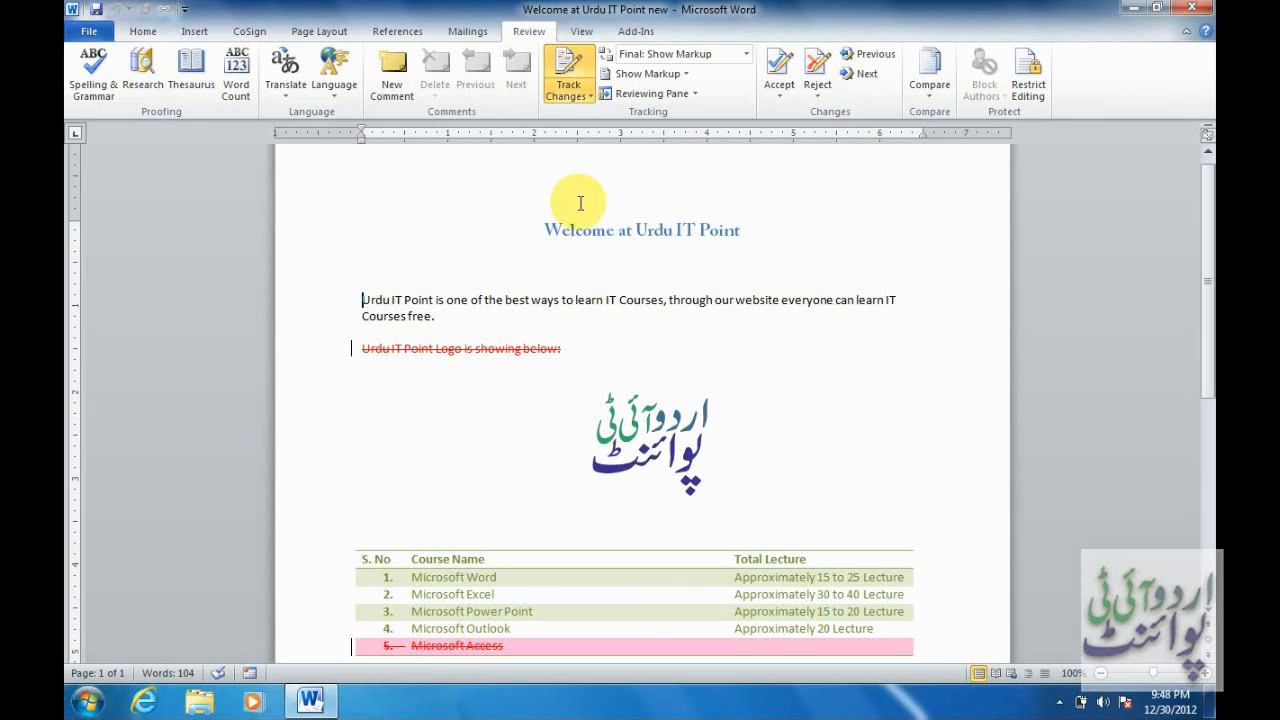
click(386, 397)
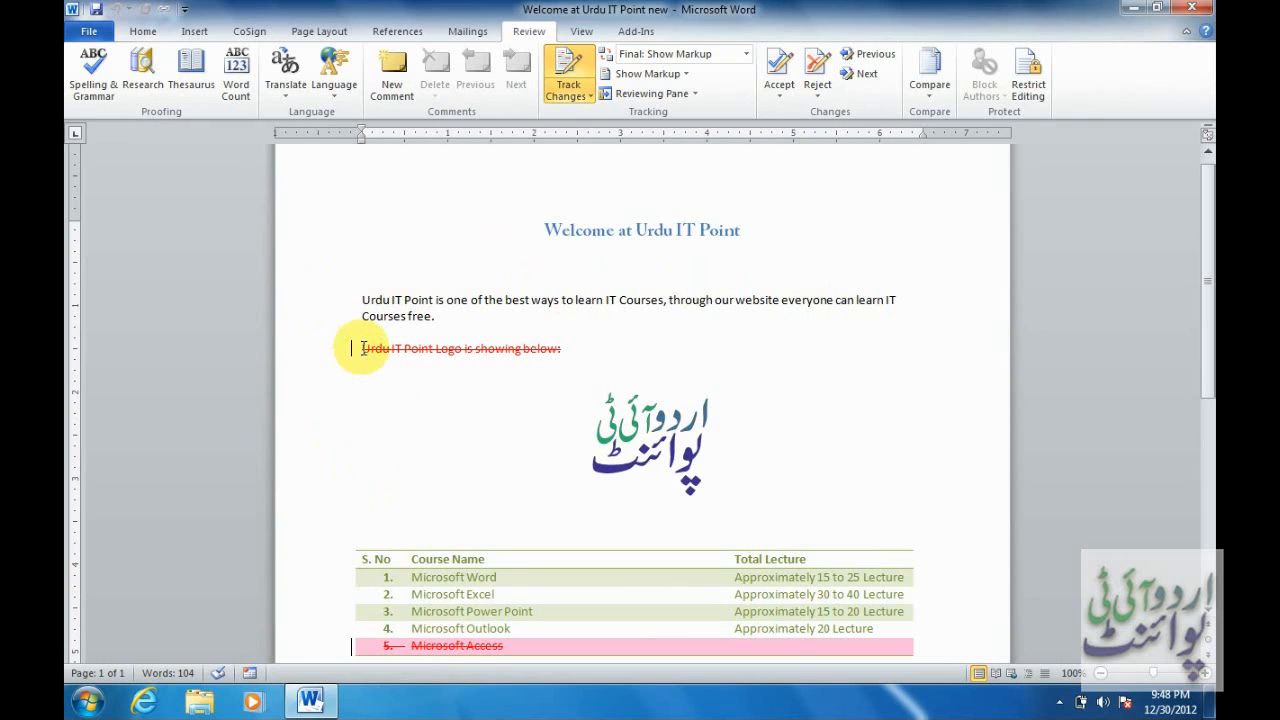
drag(361, 348, 566, 347)
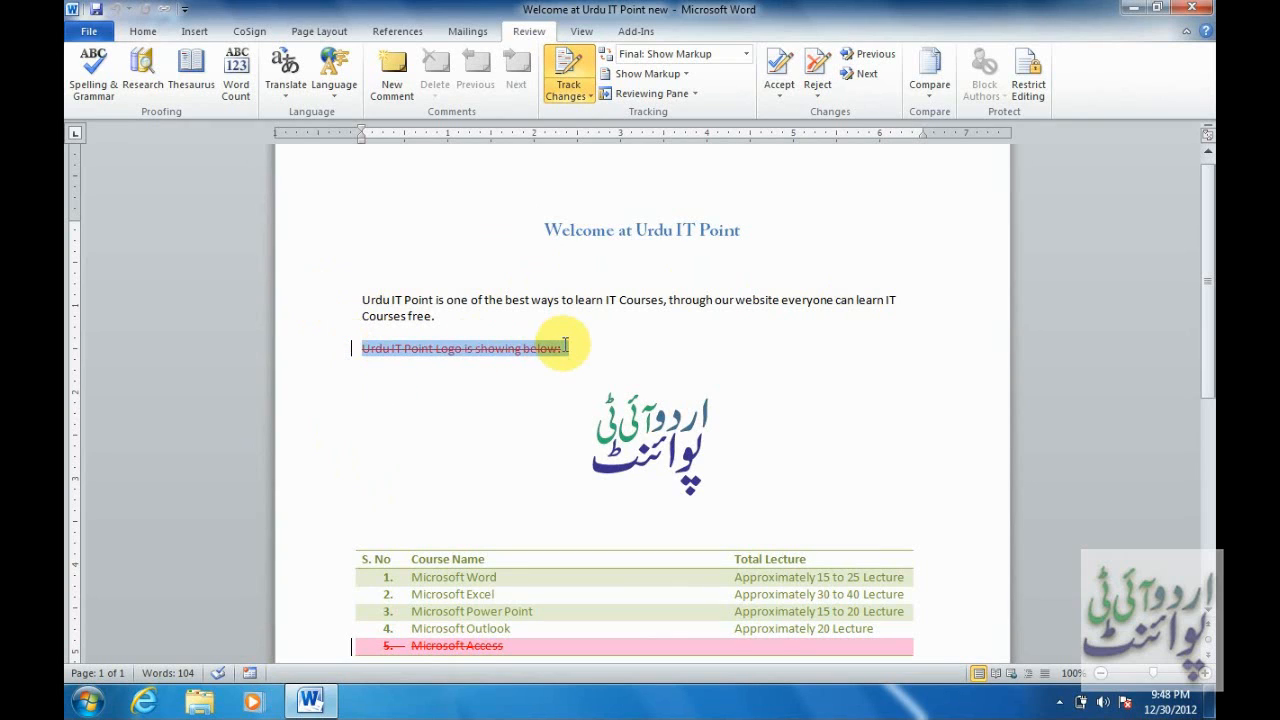
click(368, 414)
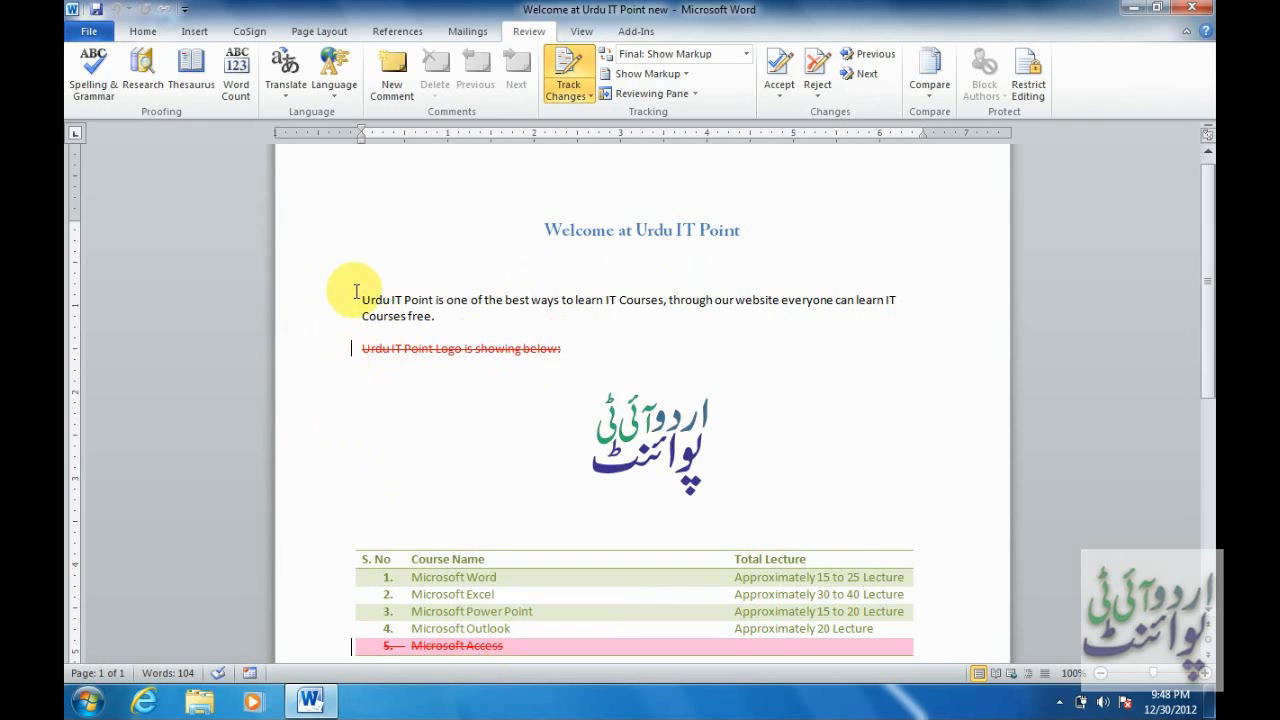
click(869, 78)
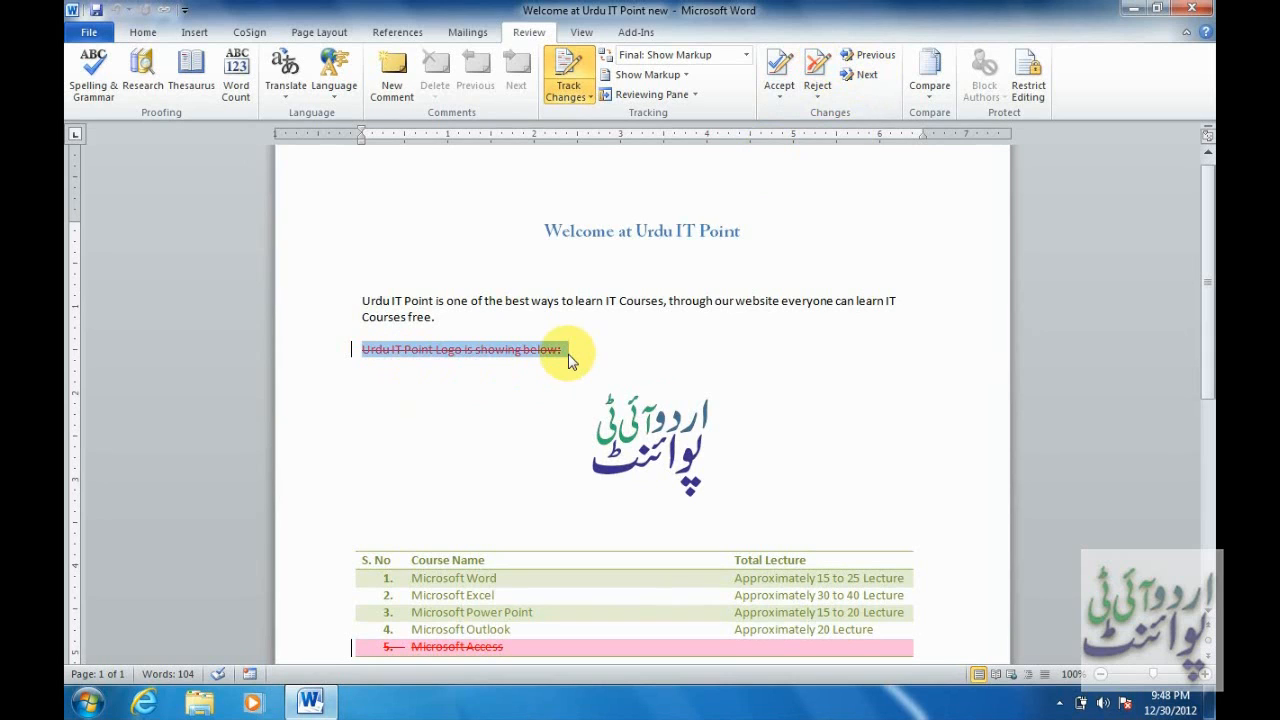
Reject the logo caption deletion and accept the Microsoft Access row deletion.
click(818, 70)
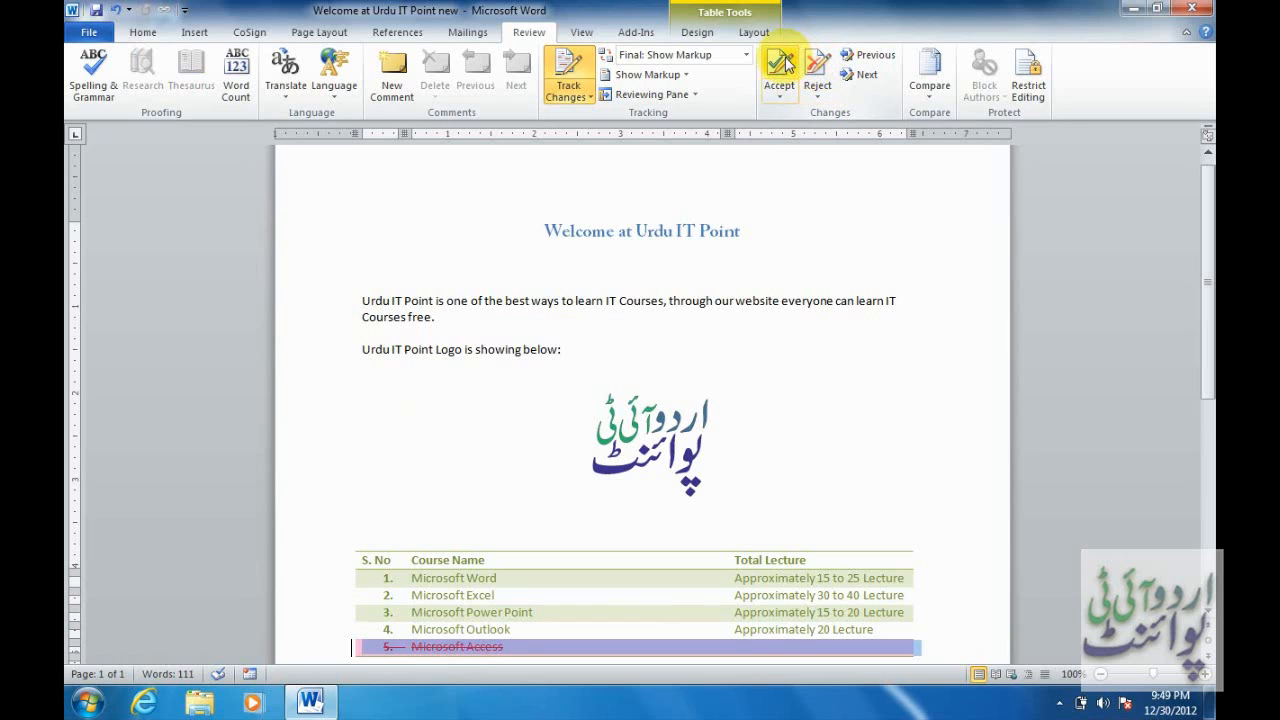
click(785, 64)
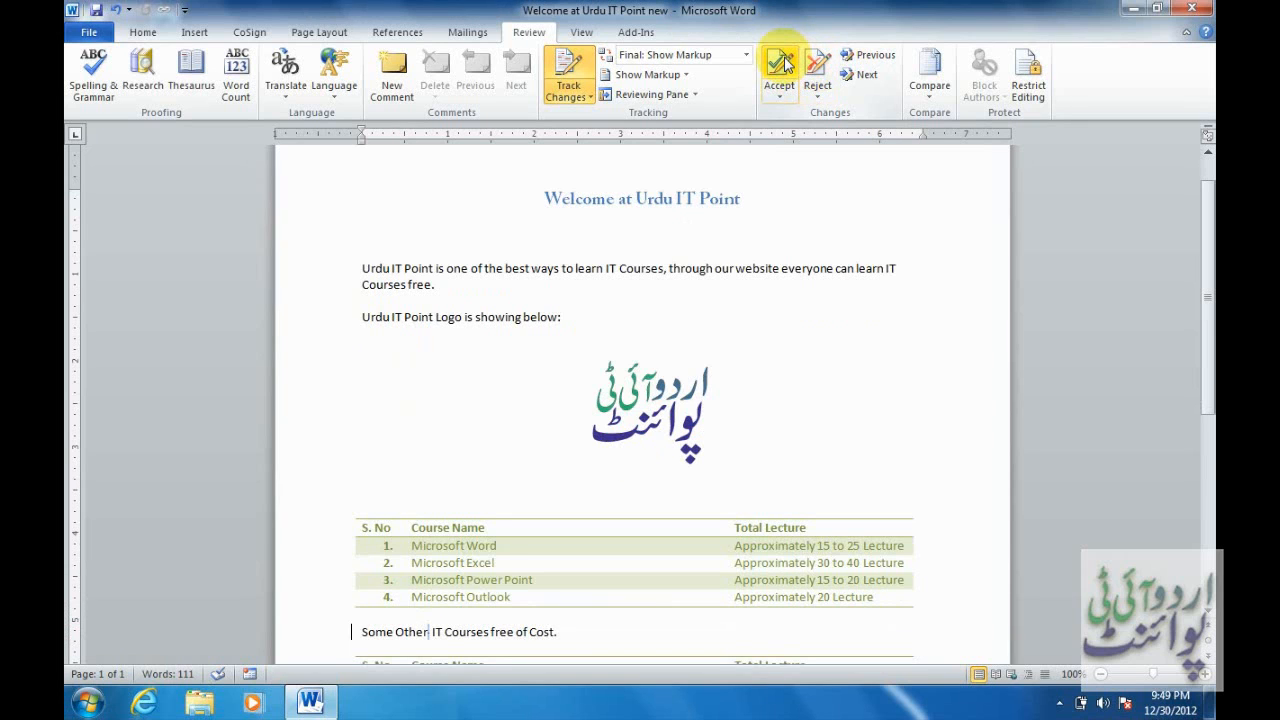
drag(1206, 200, 1205, 255)
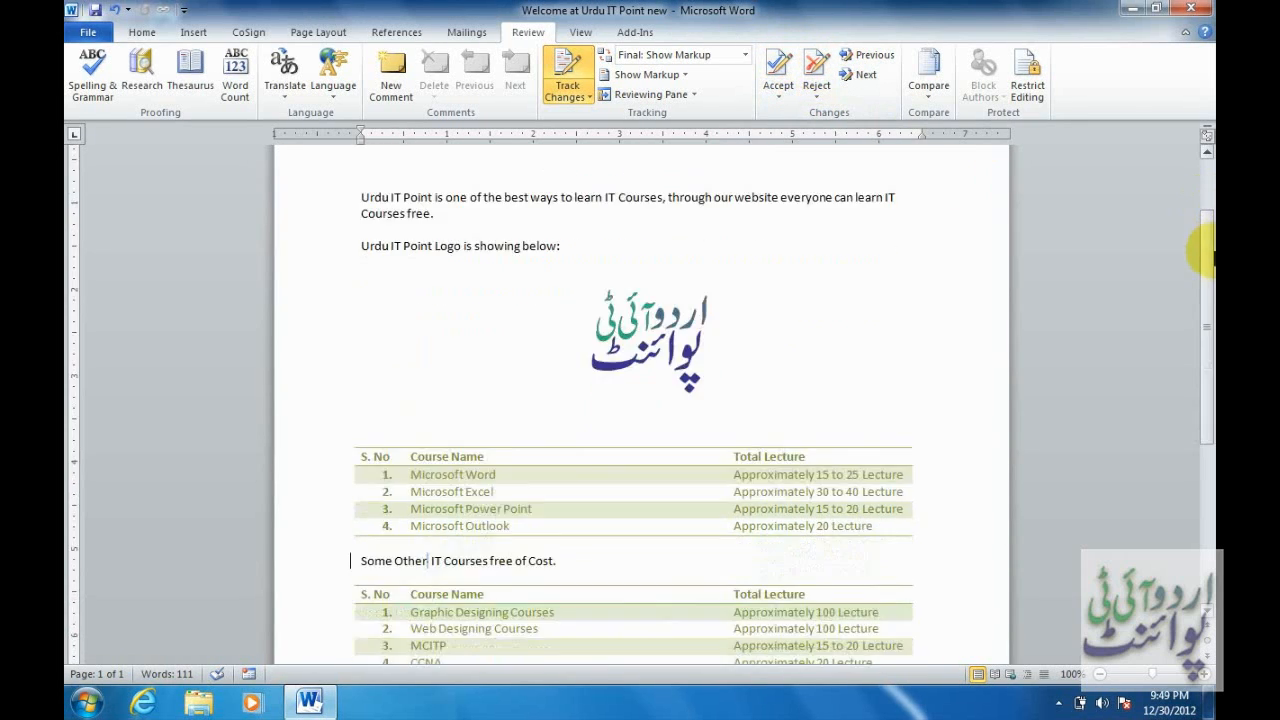
key(ctrl+z)
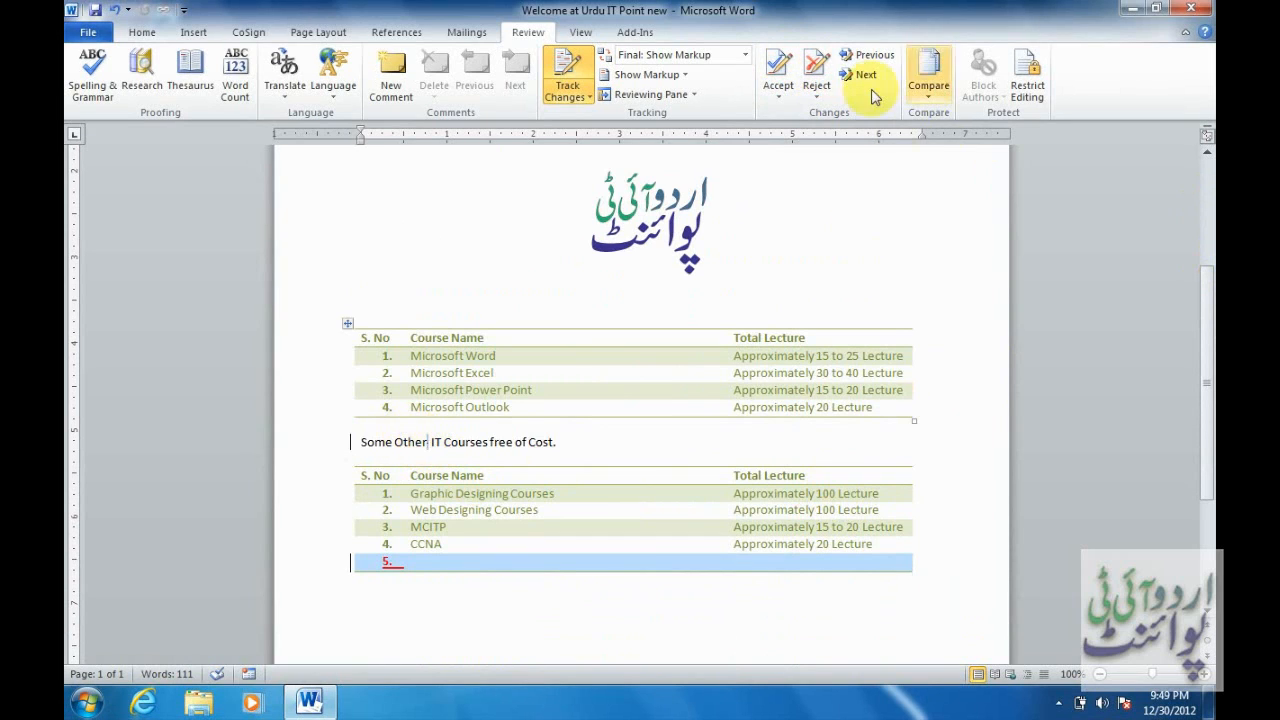
Accept the new row 5 and all remaining tracked changes, dismissing the message.
click(778, 65)
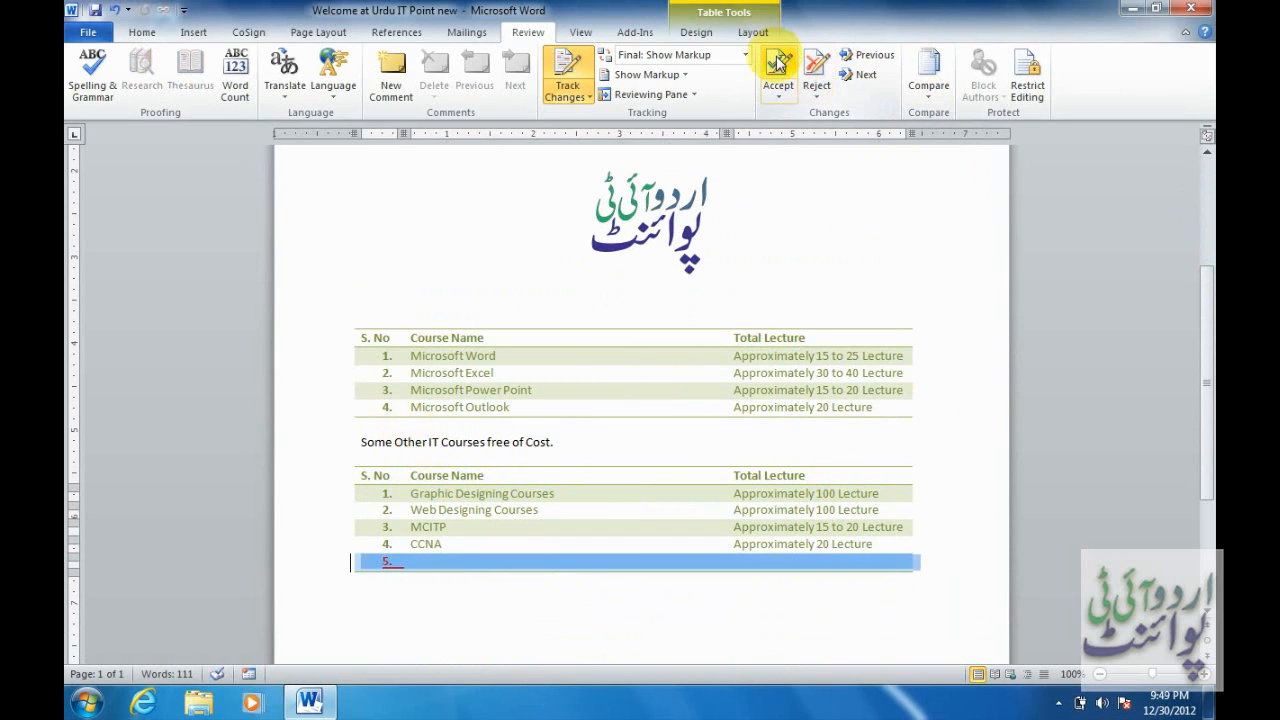
click(780, 61)
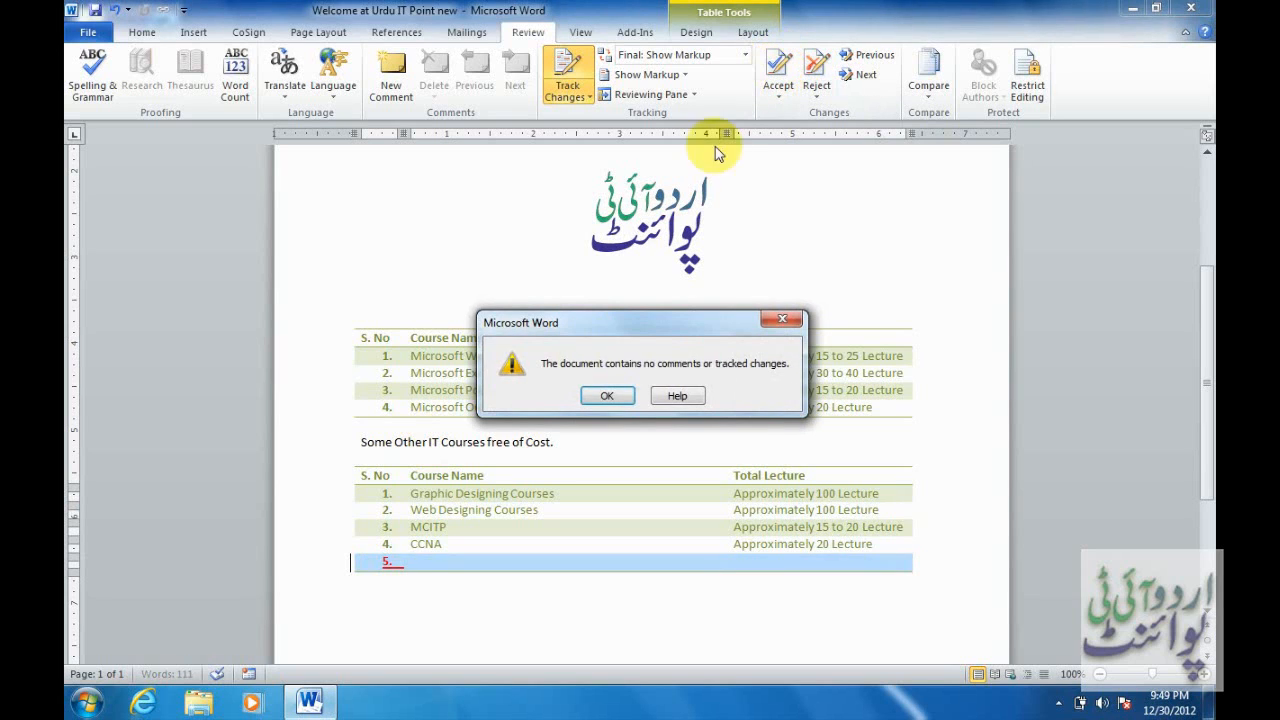
click(606, 396)
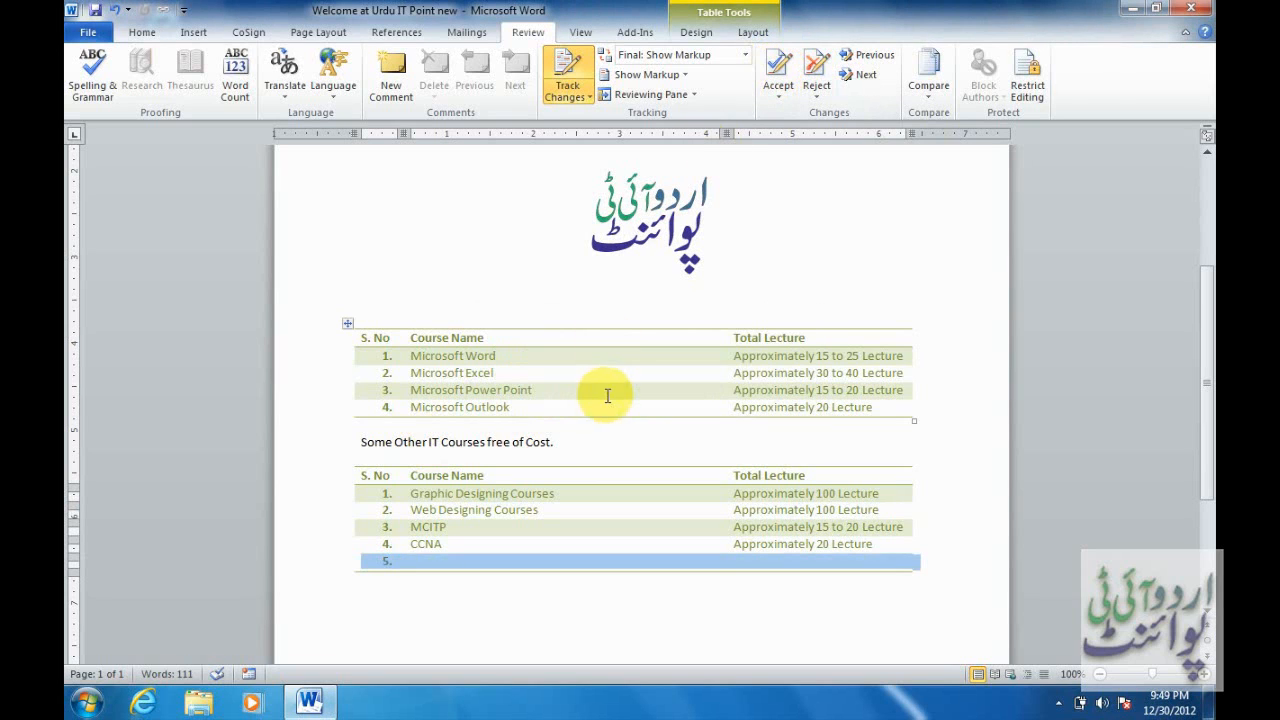
click(608, 373)
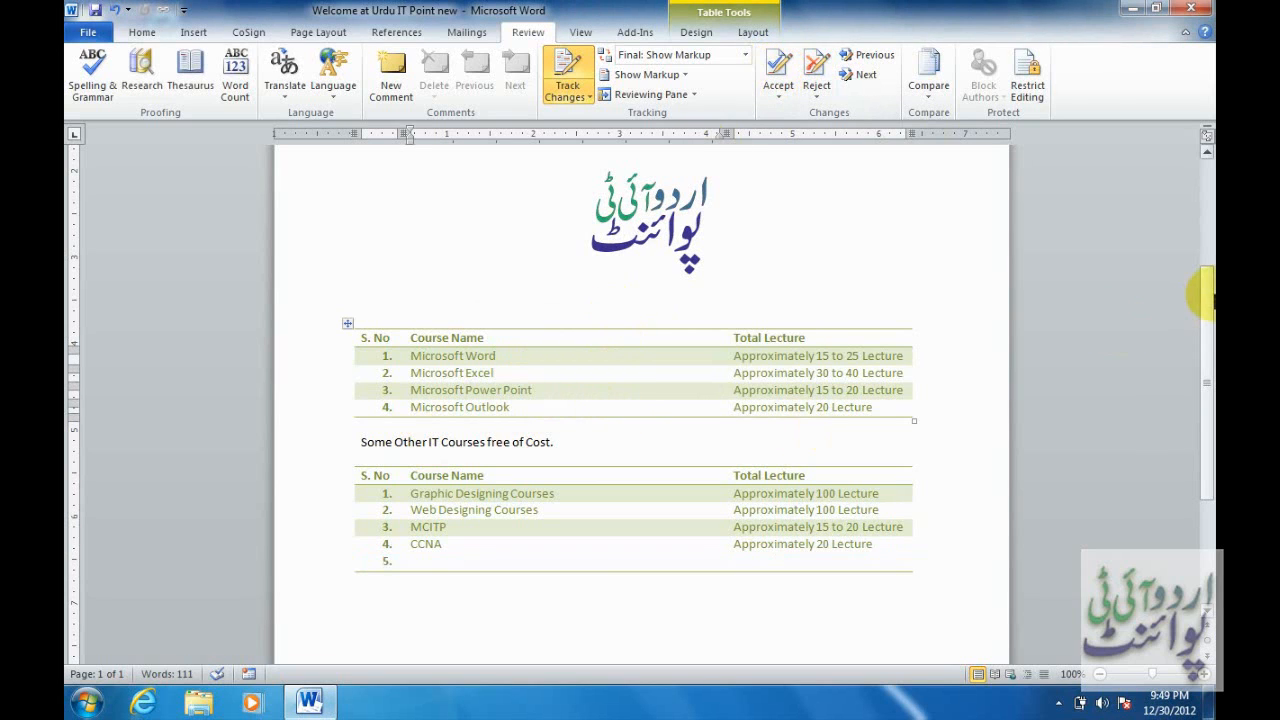
drag(1212, 300, 1206, 163)
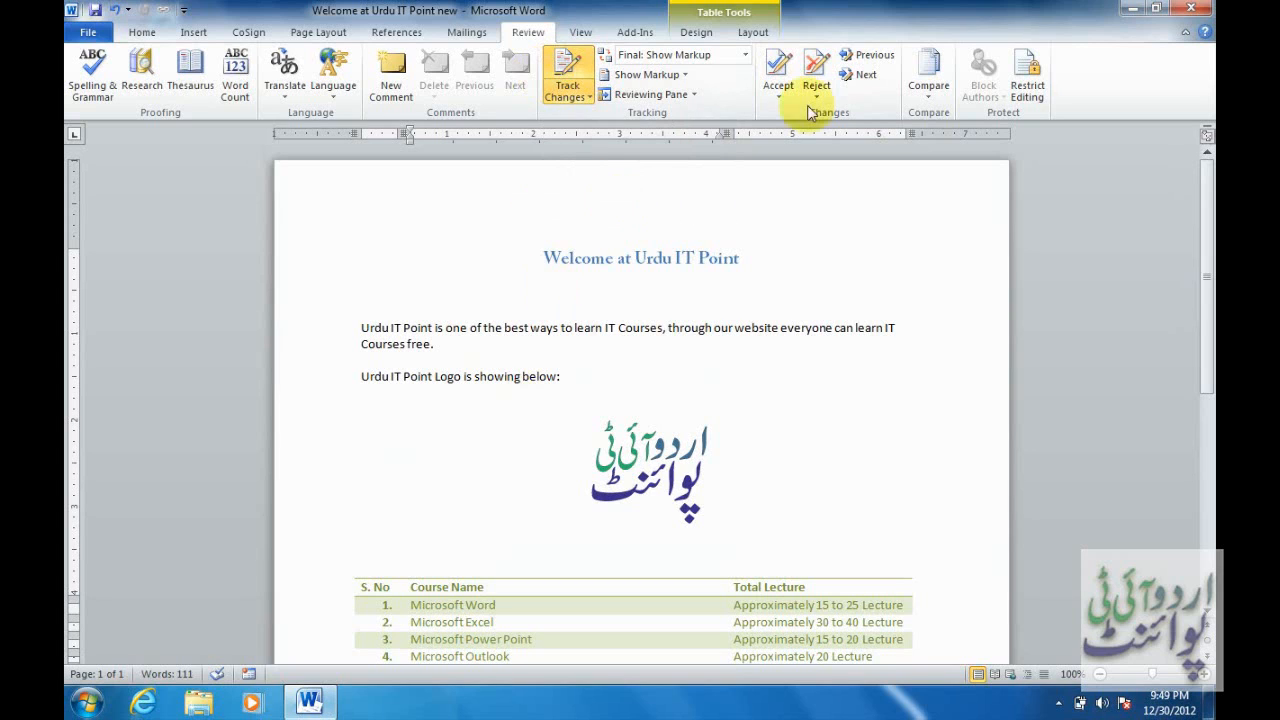
Review the allowed styles in Restrict Editing's formatting settings, cancelling without changes.
click(1027, 80)
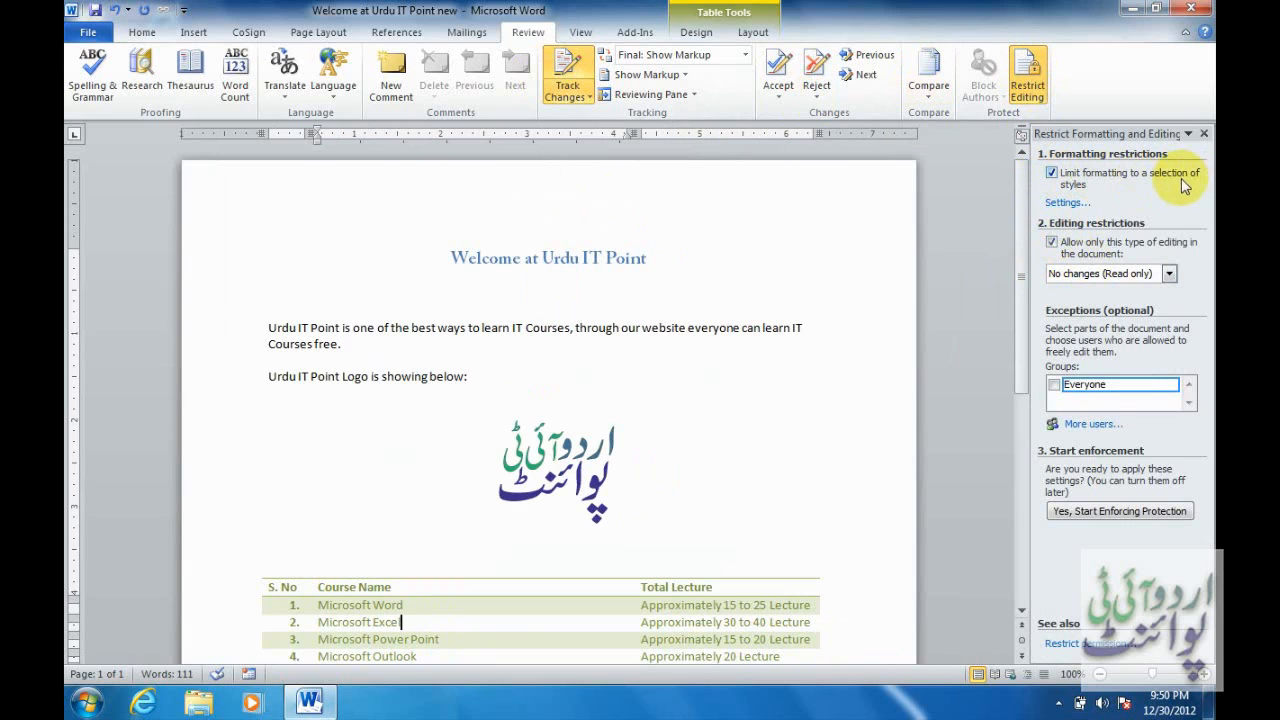
click(1070, 204)
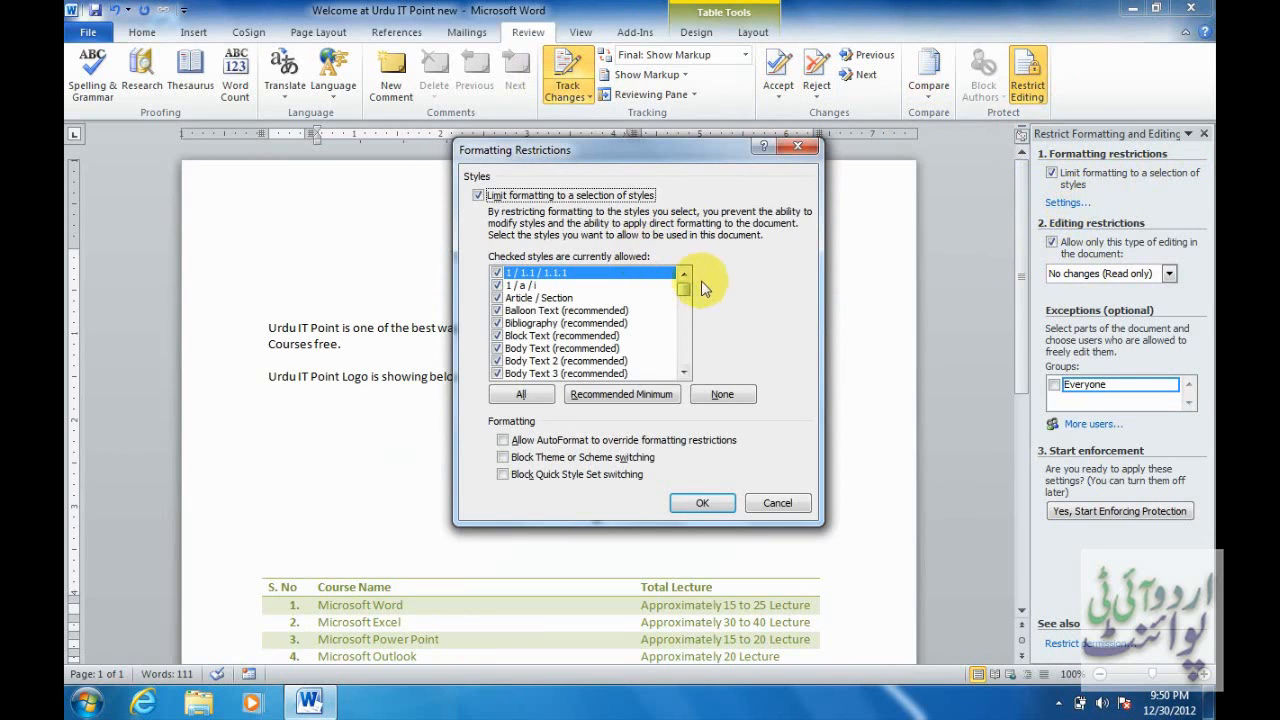
drag(685, 290, 688, 313)
drag(690, 362, 688, 376)
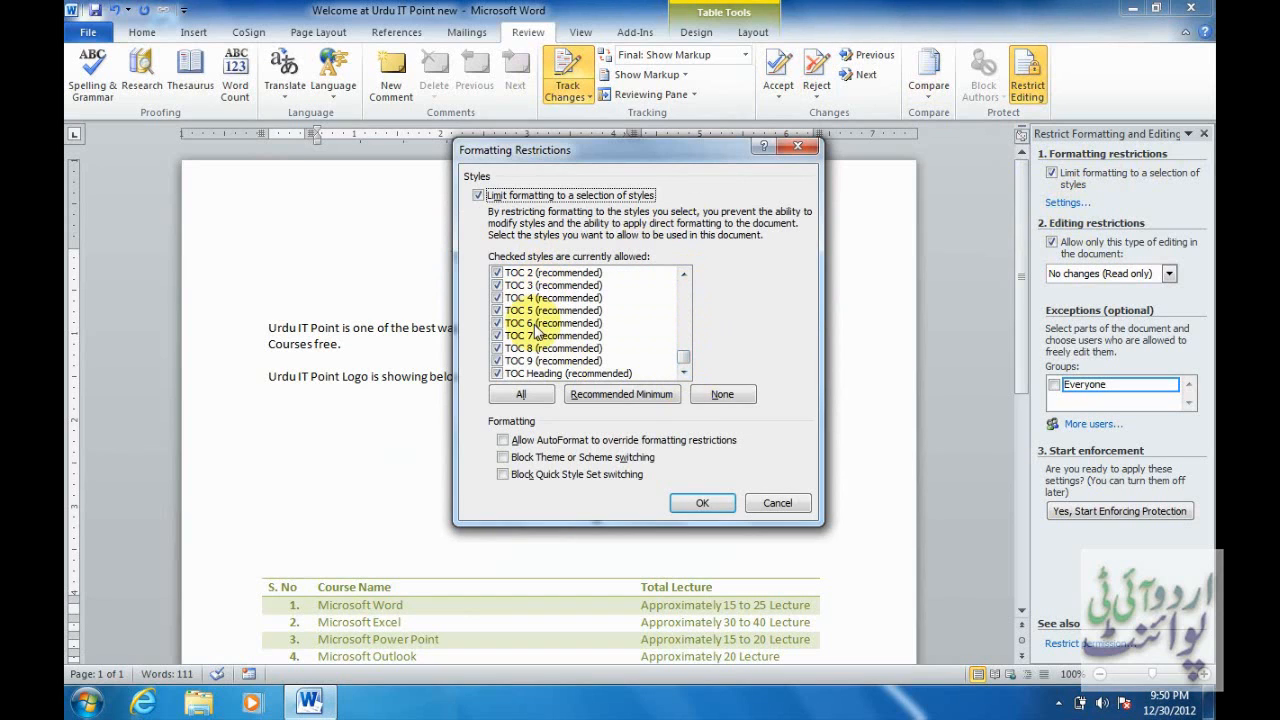
click(778, 504)
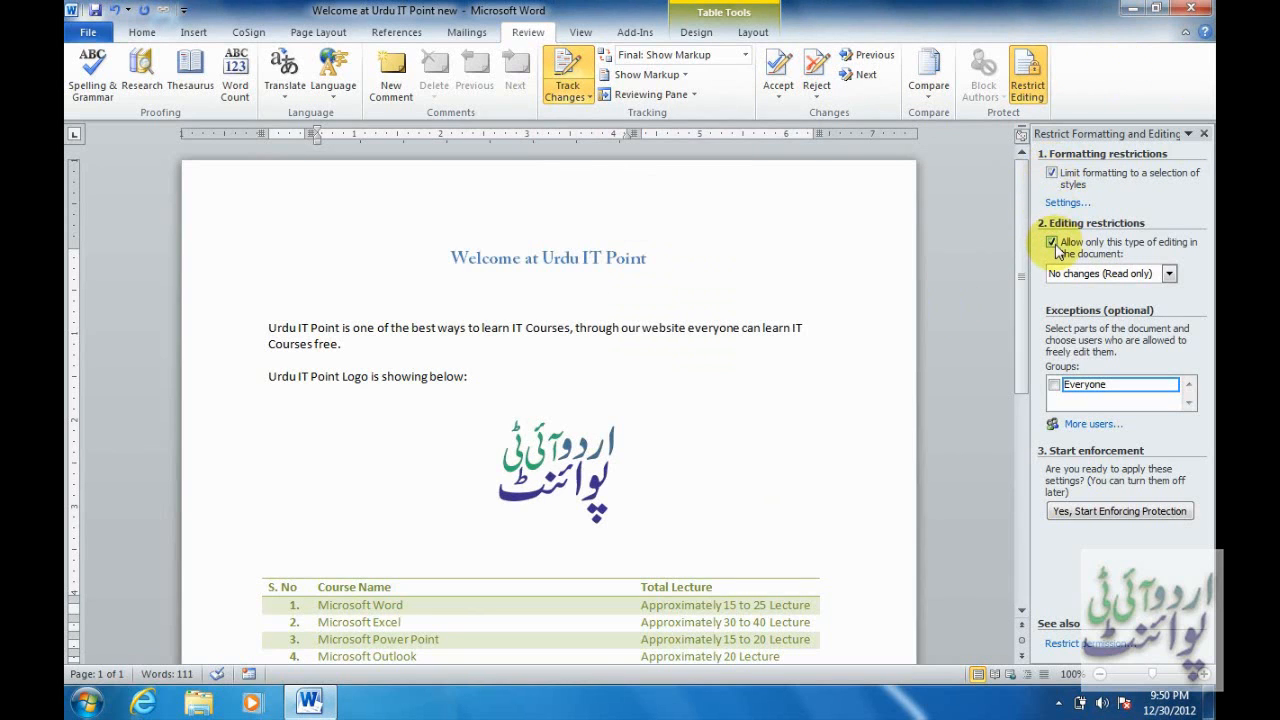
Allow only tracked changes and enforce protection with a password entered twice.
click(1168, 274)
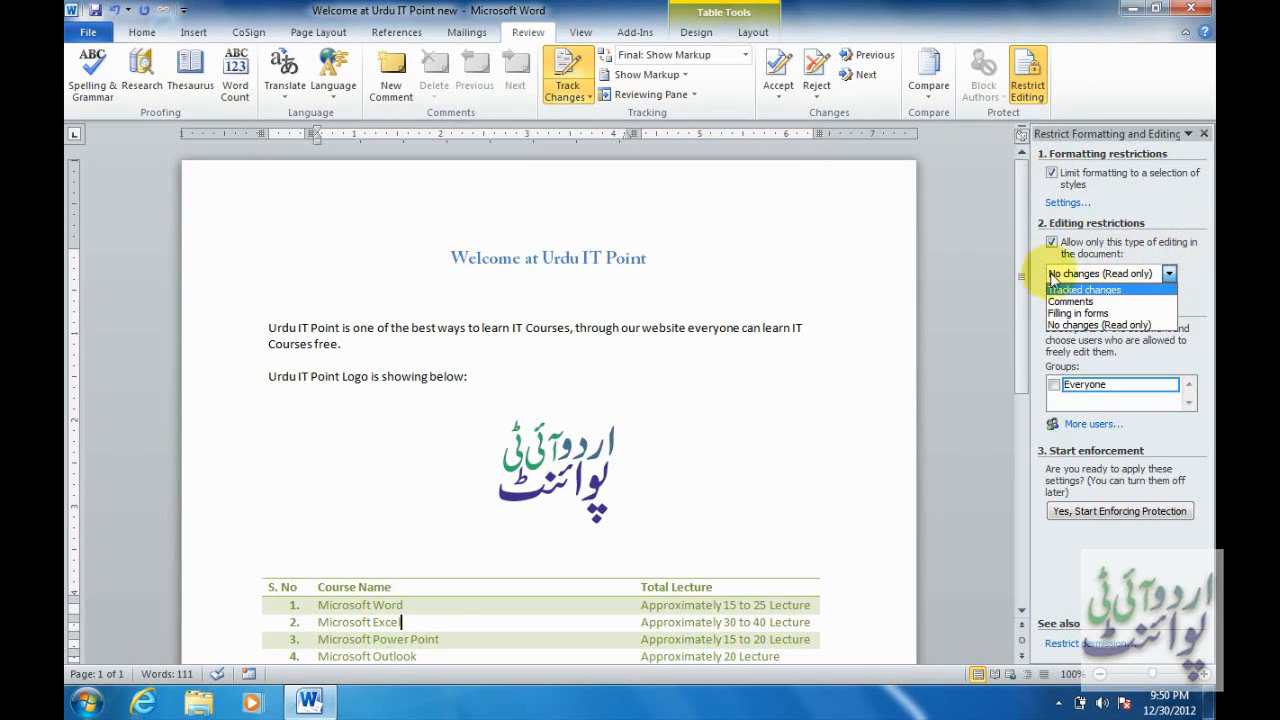
click(1082, 290)
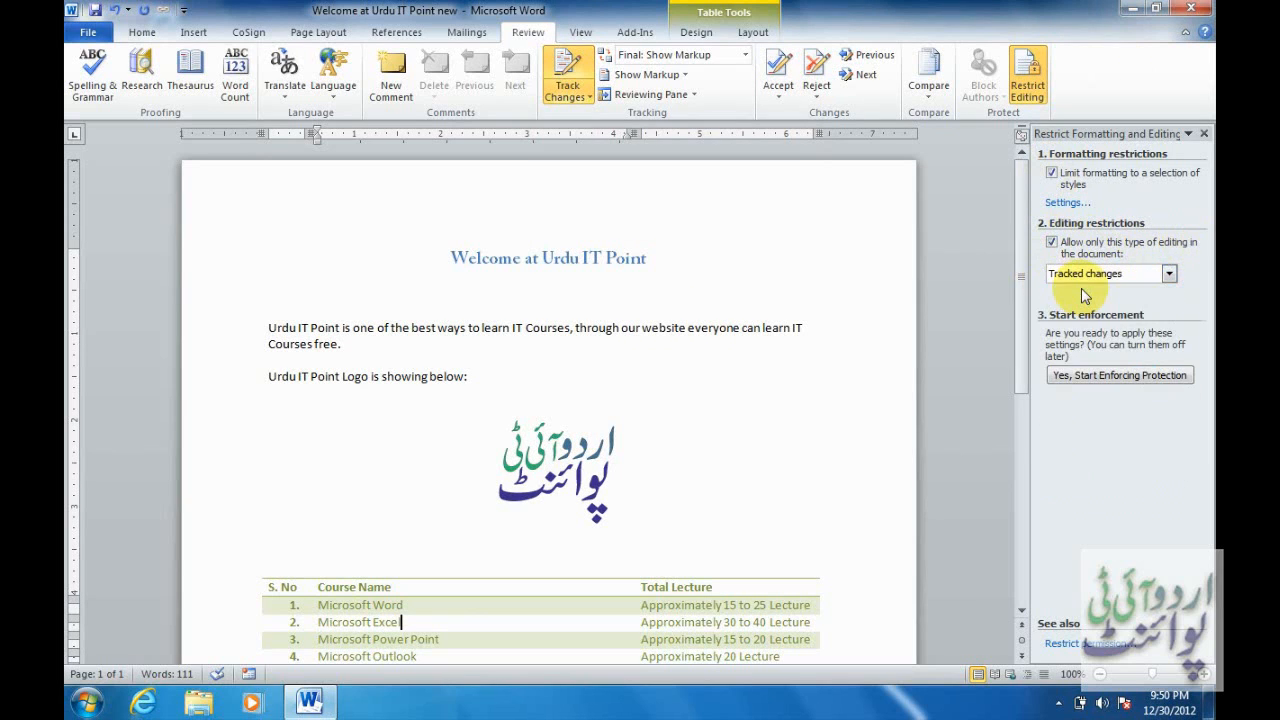
click(1105, 380)
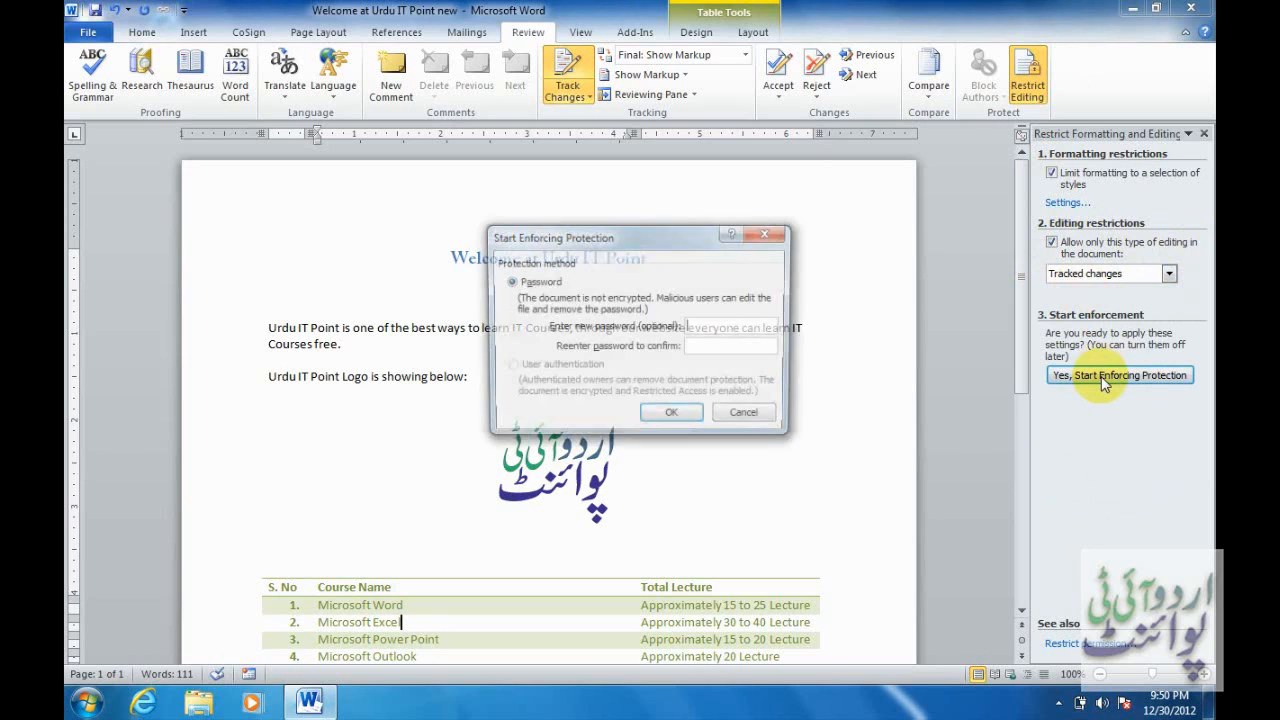
text(123)
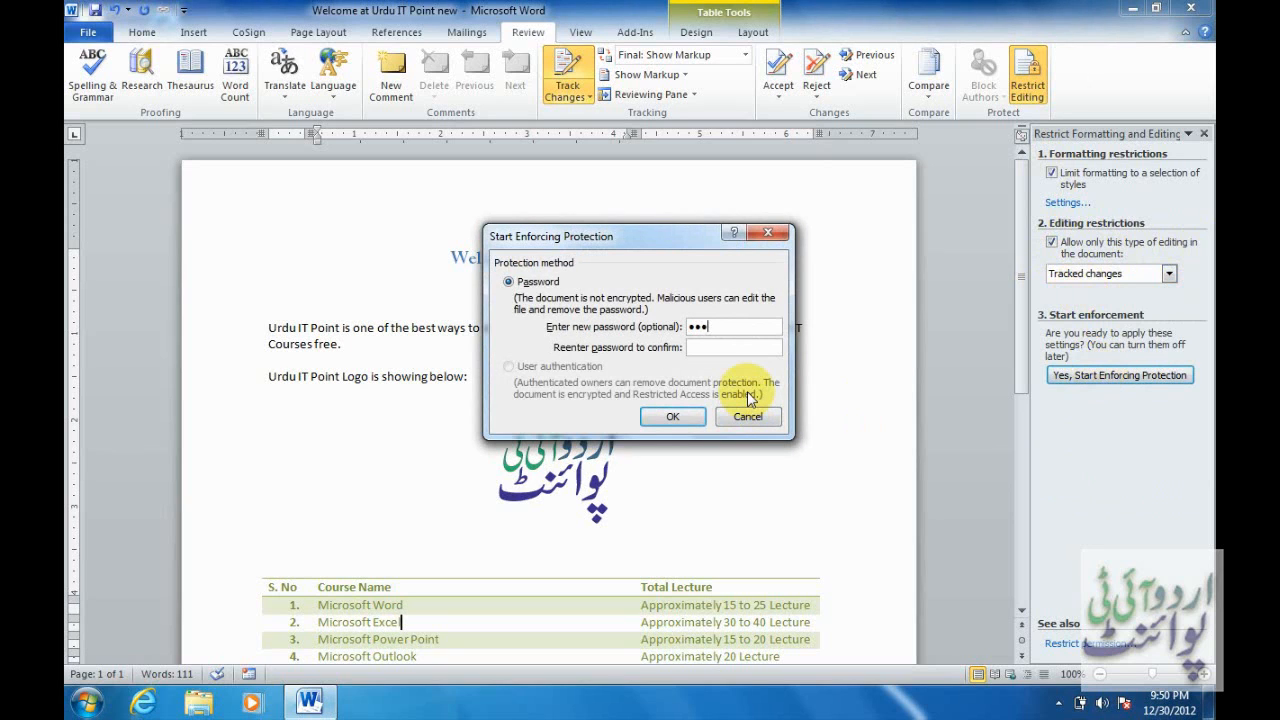
click(727, 347)
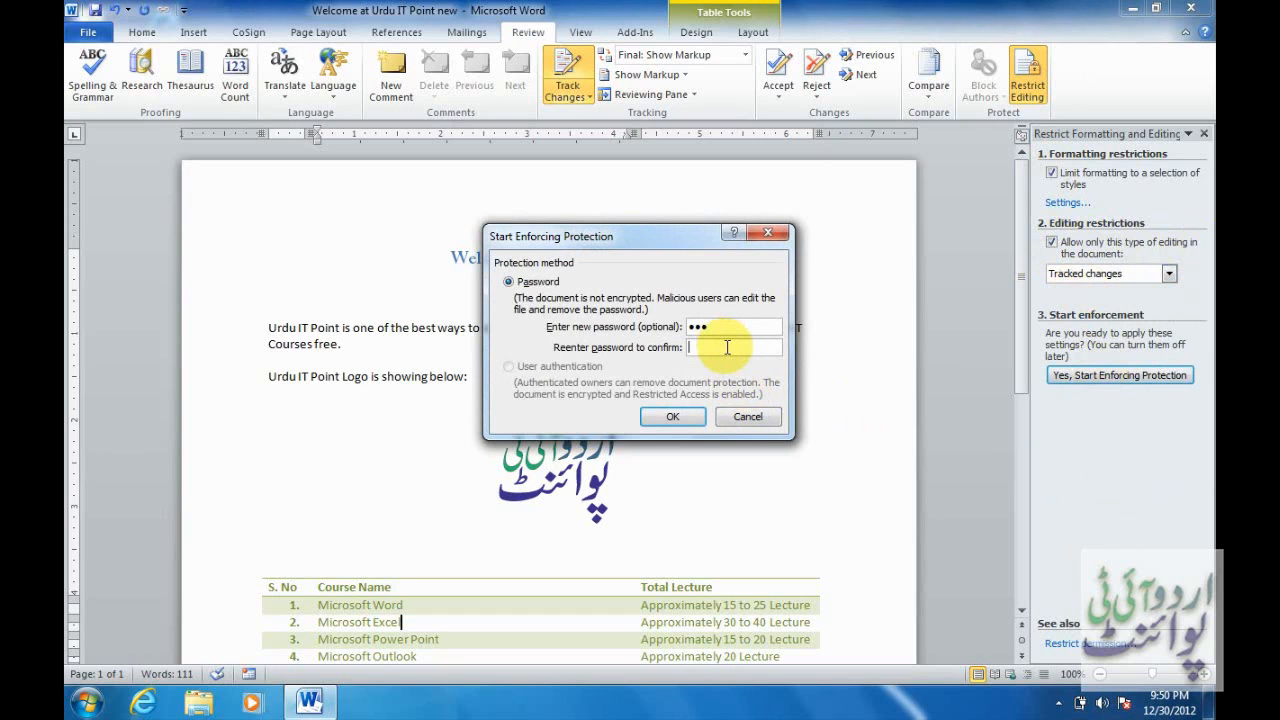
text(123)
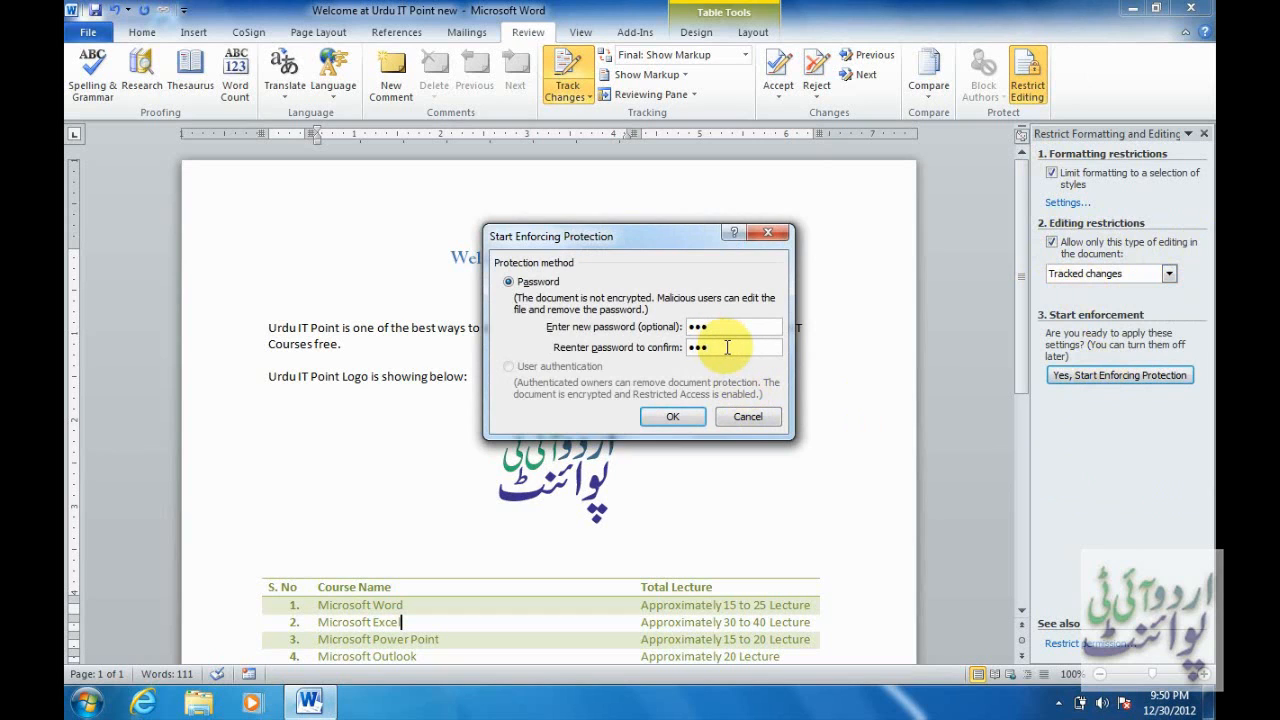
click(675, 414)
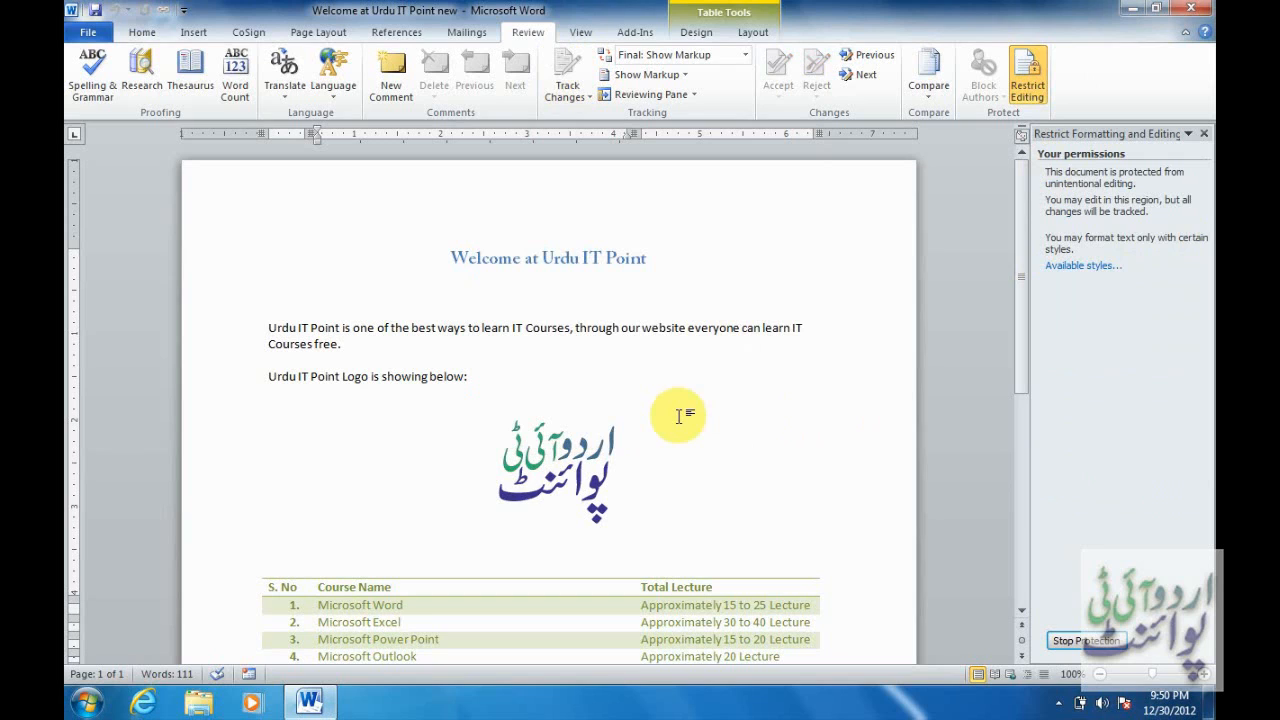
Insert 'klhlkhlhjkl' after 'Courses free.', then stop protection with the password and close the pane.
click(588, 351)
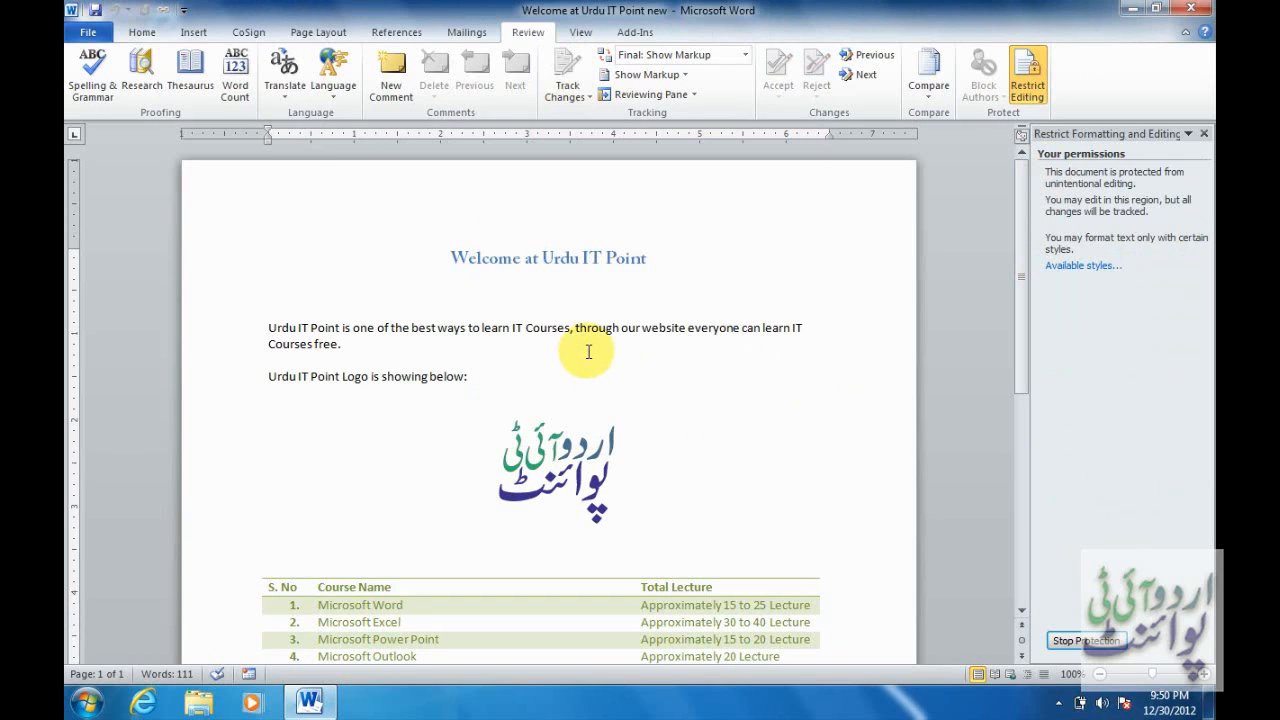
text(klhlkhlhjkl)
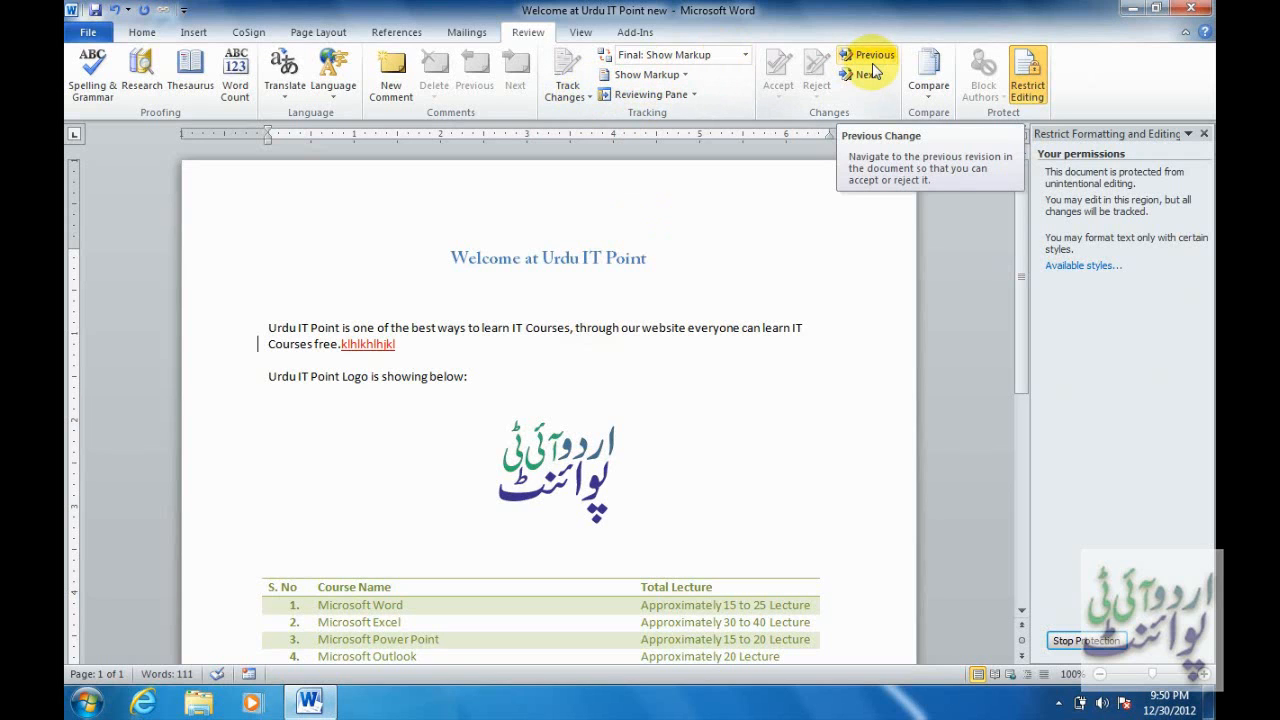
click(1086, 641)
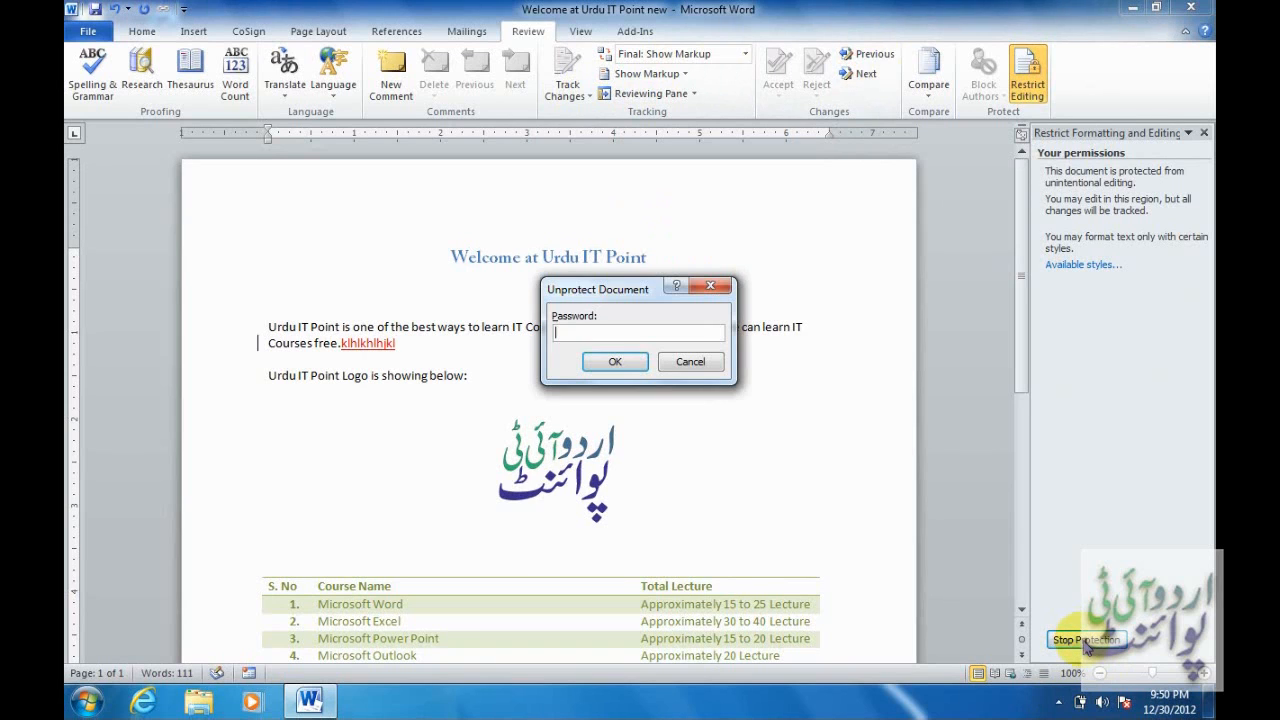
text(123)
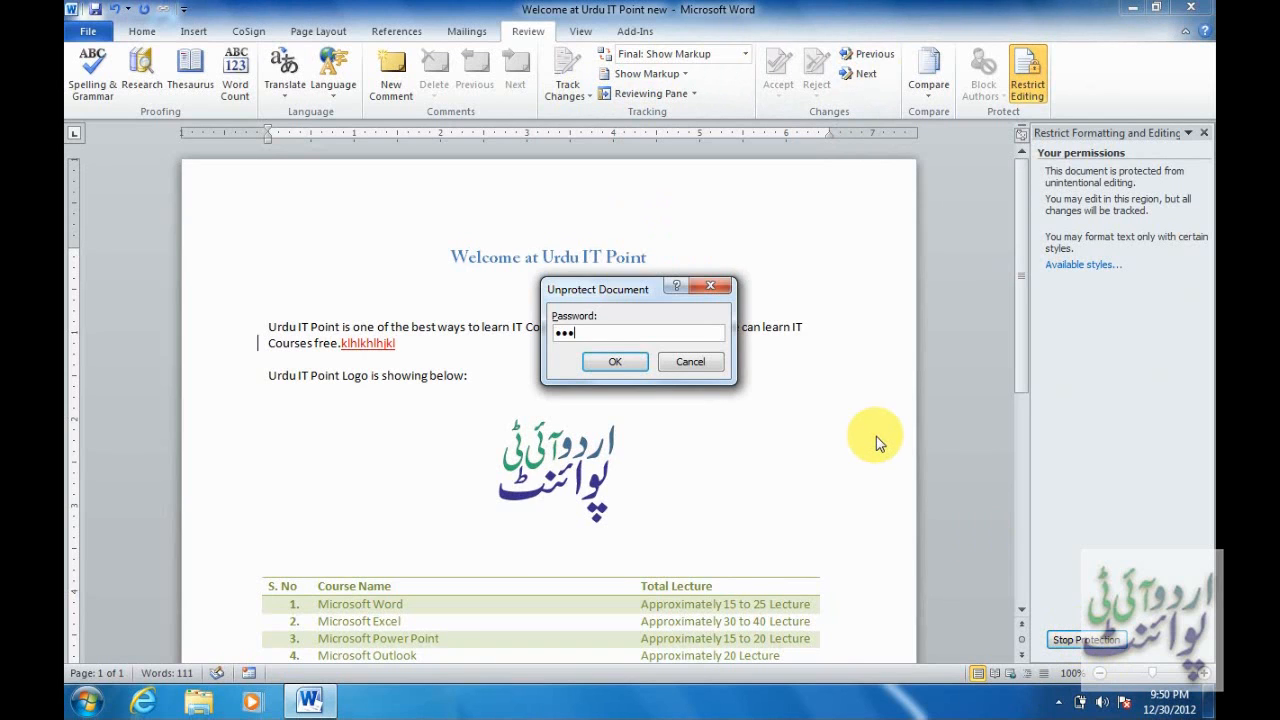
key(Return)
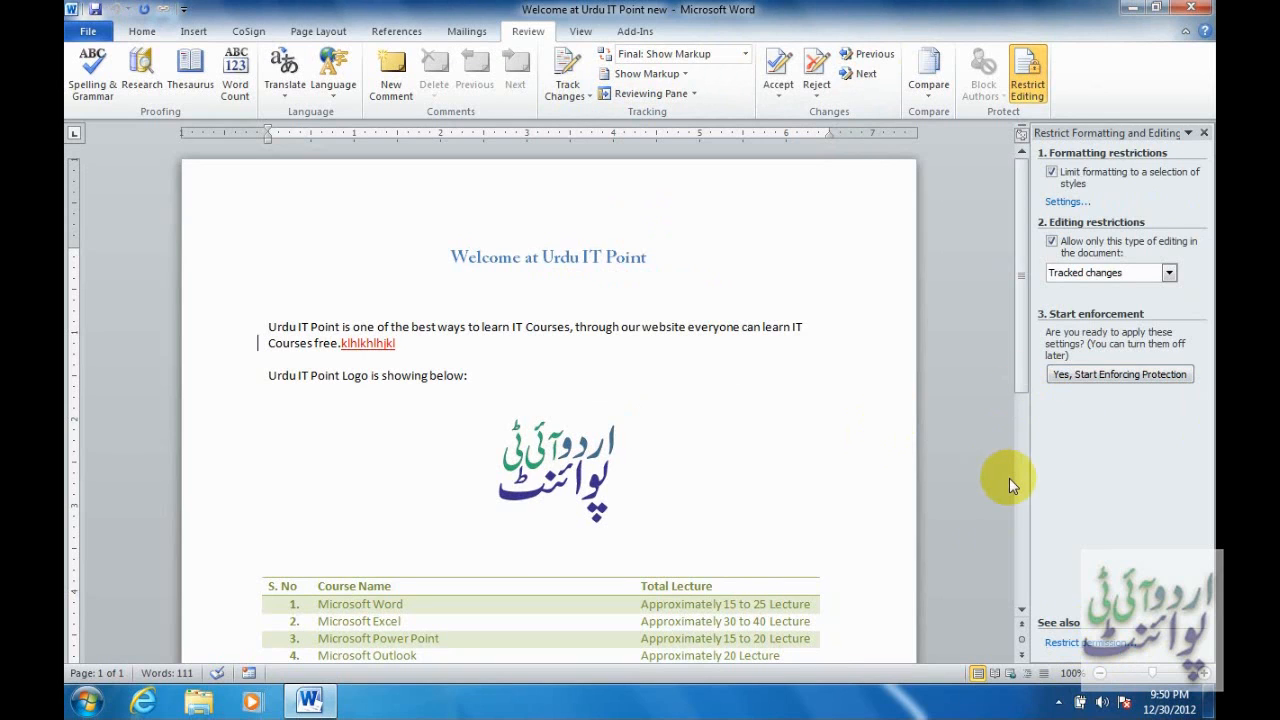
click(1027, 88)
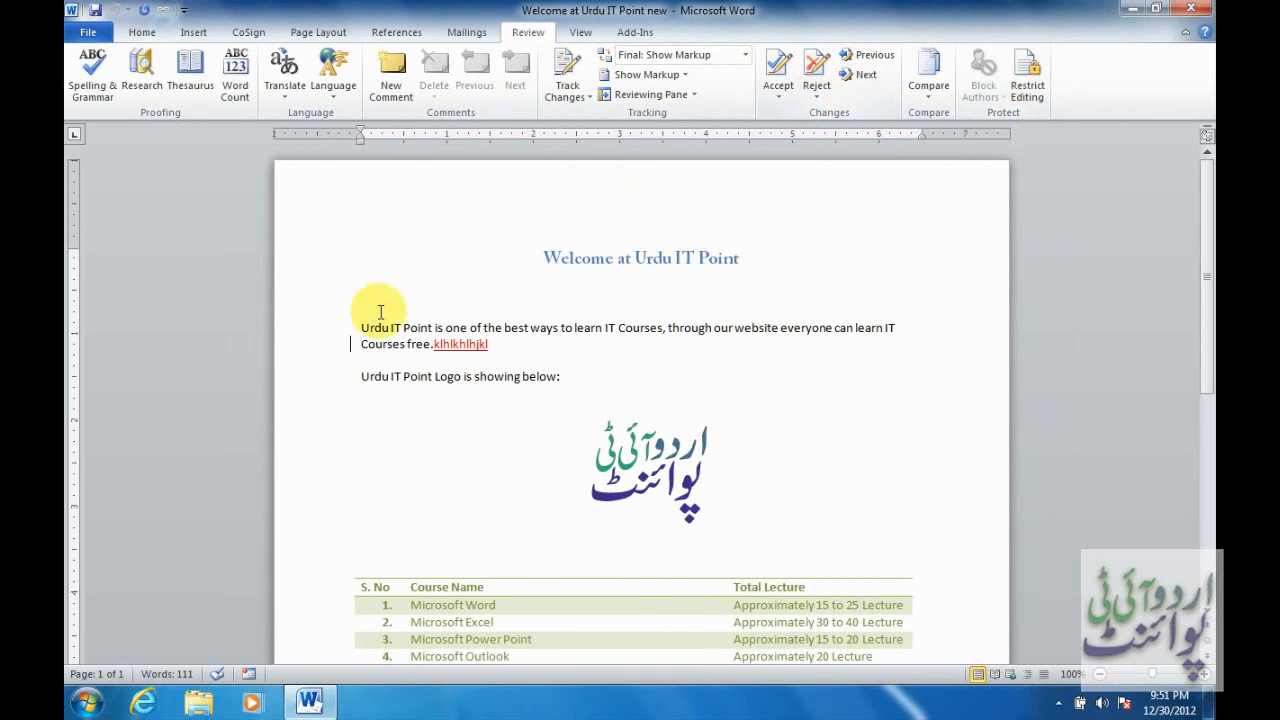
Find and reject the tracked test insertion, then acknowledge that no tracked changes remain.
click(870, 77)
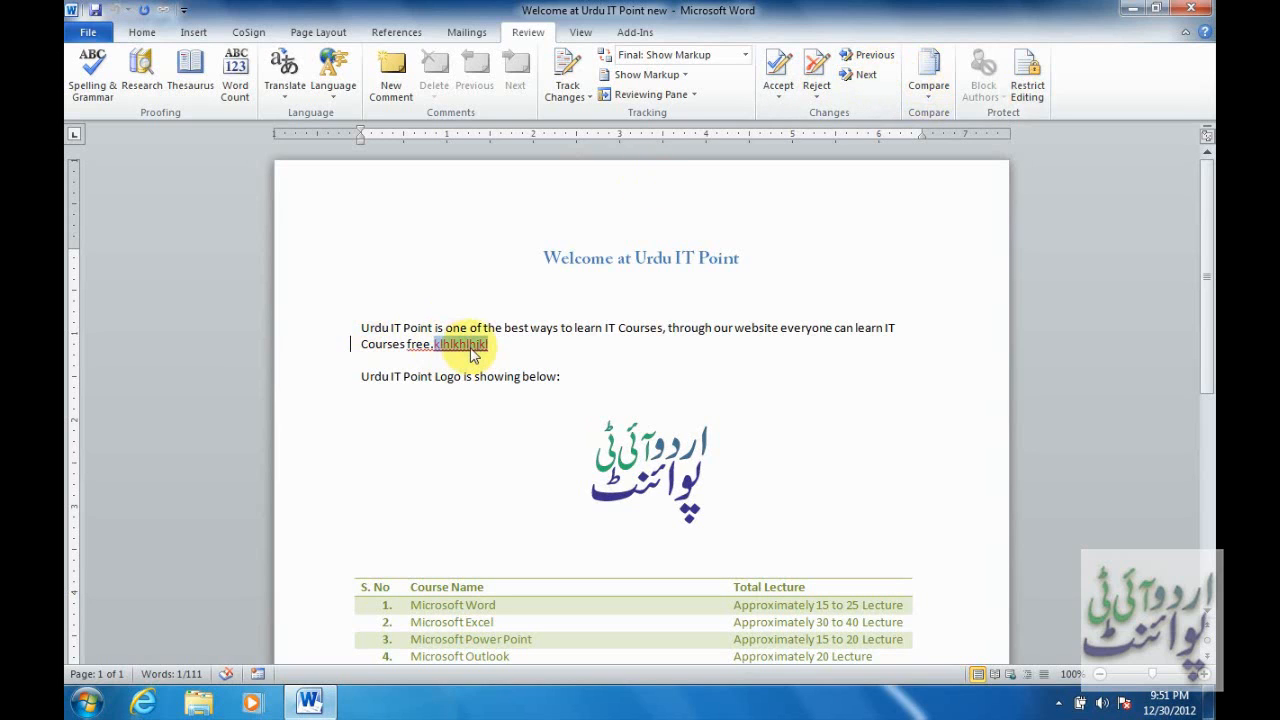
click(817, 66)
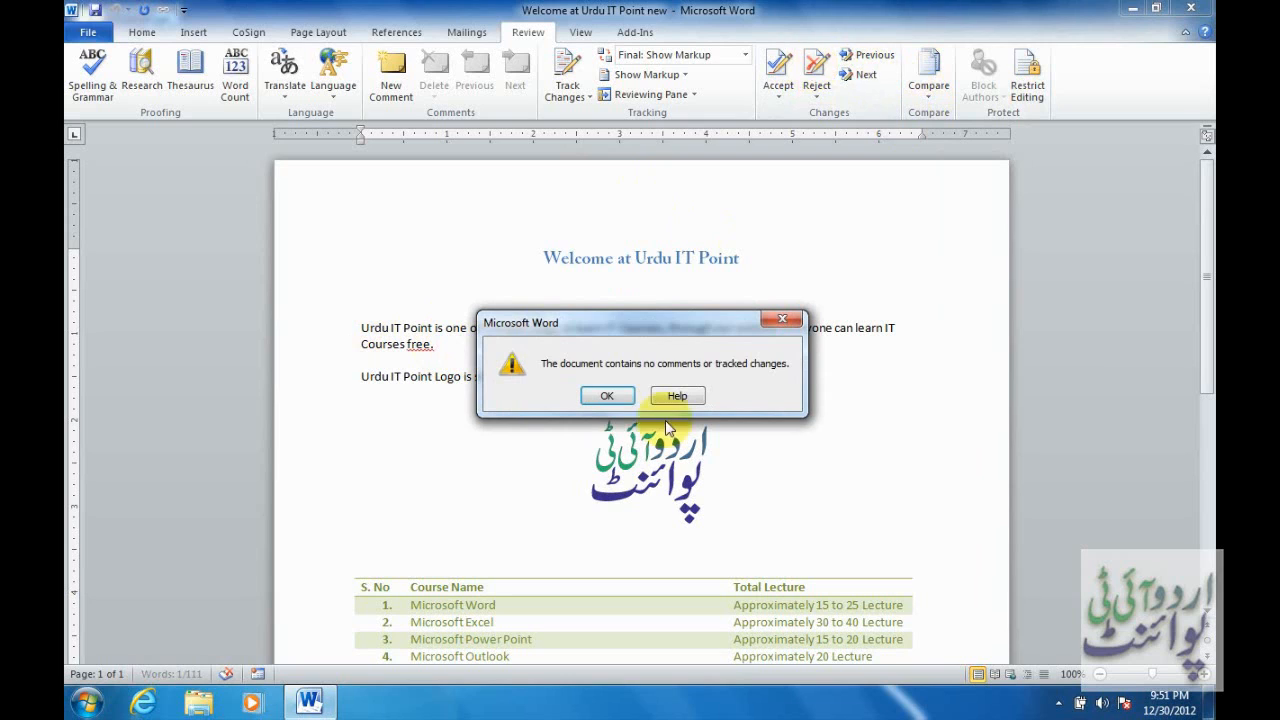
click(607, 396)
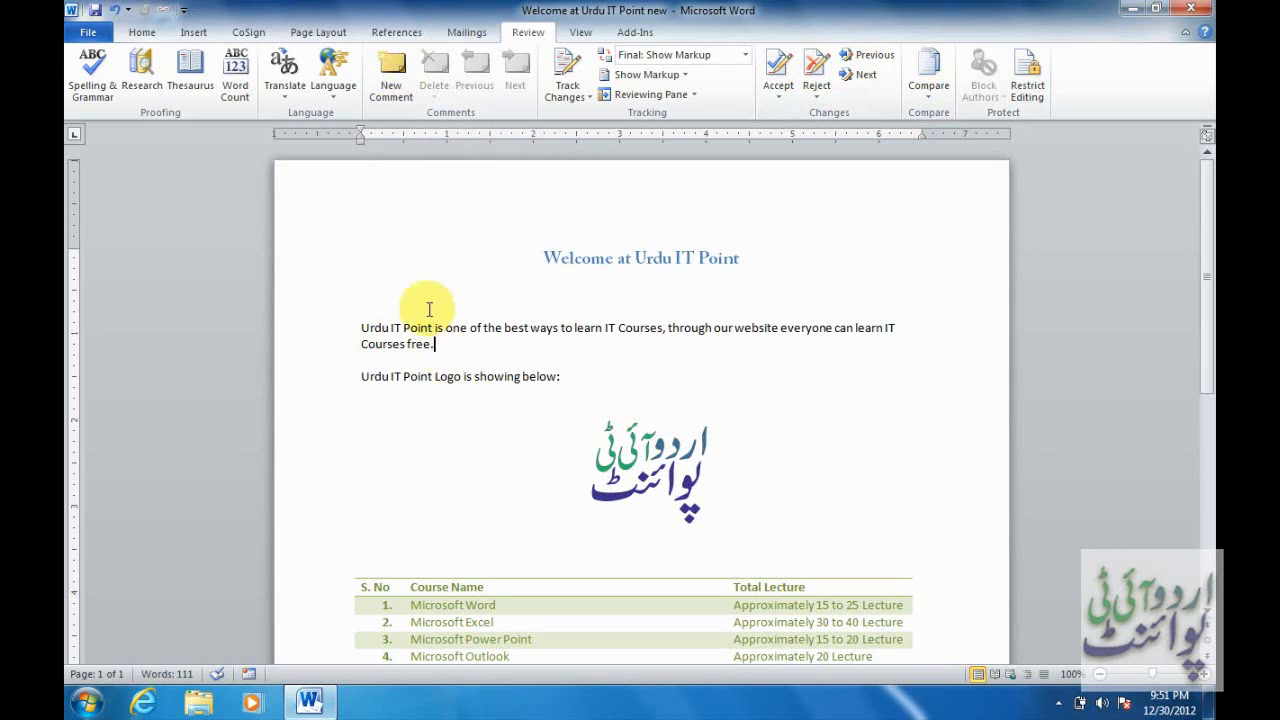
click(393, 72)
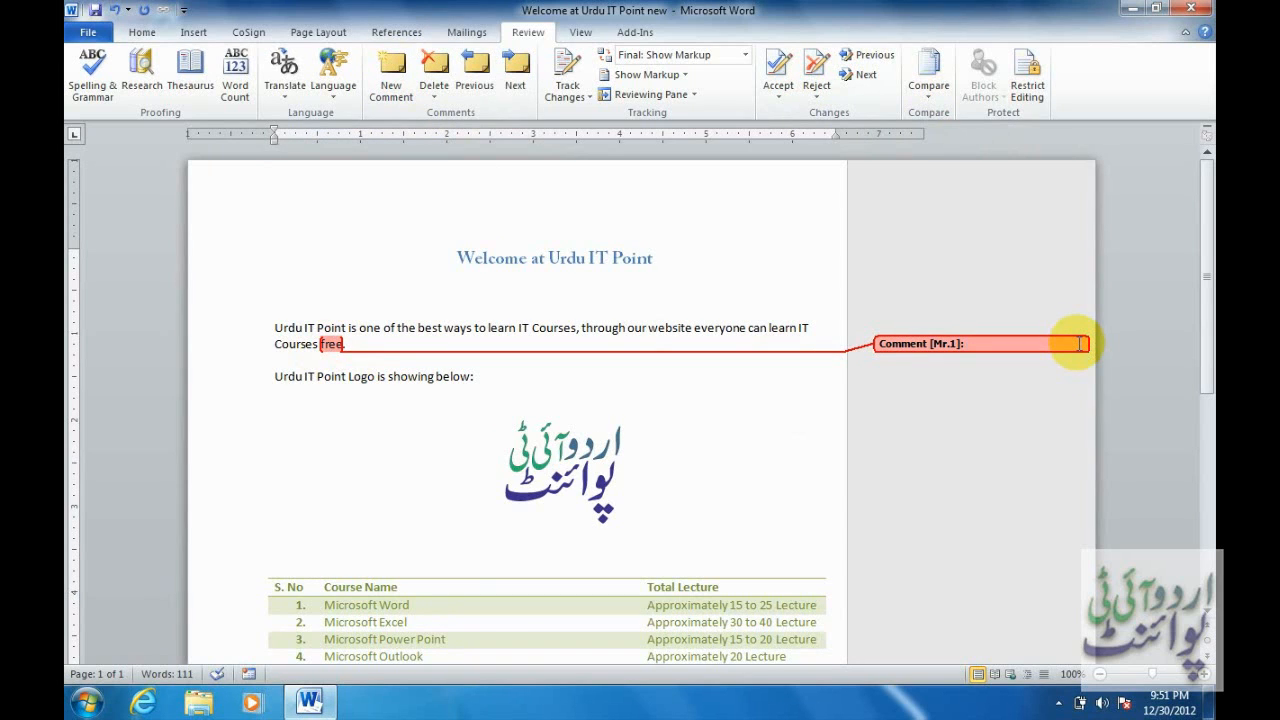
text(egistration Fee)
text( 00)
key(BackSpace)
key(BackSpace)
text(100rs only to pay)
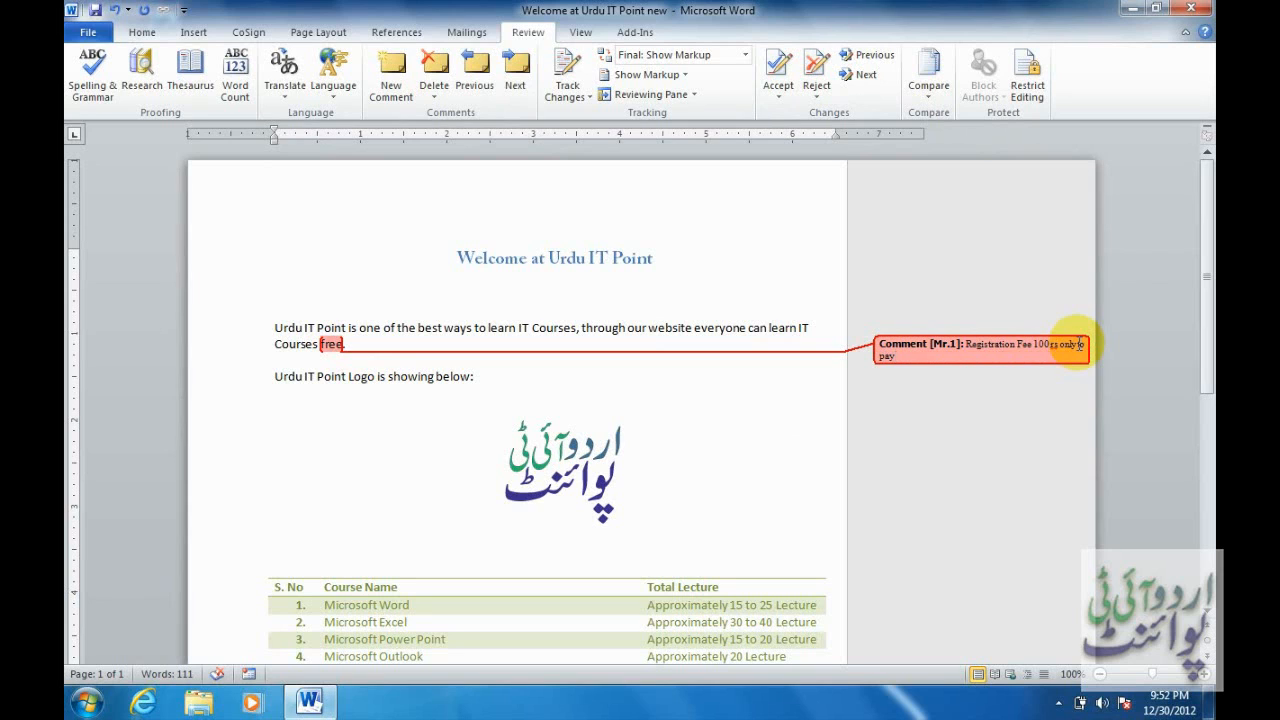
click(635, 373)
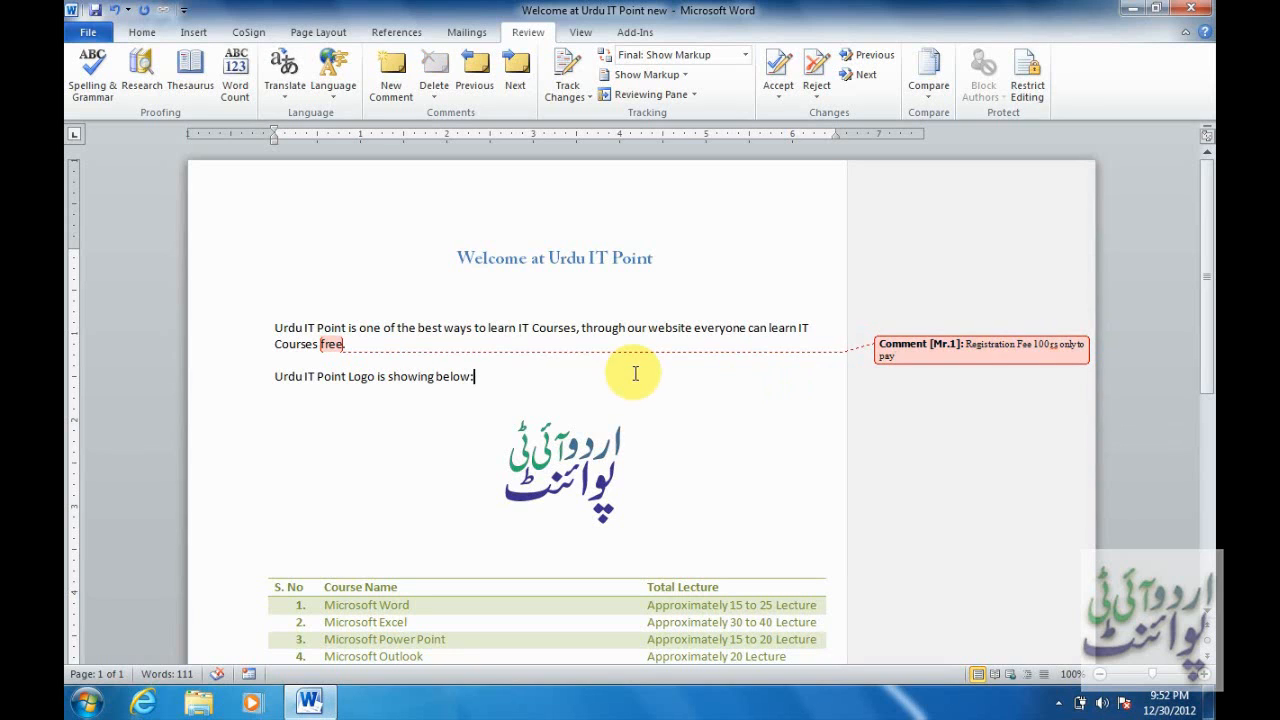
click(887, 353)
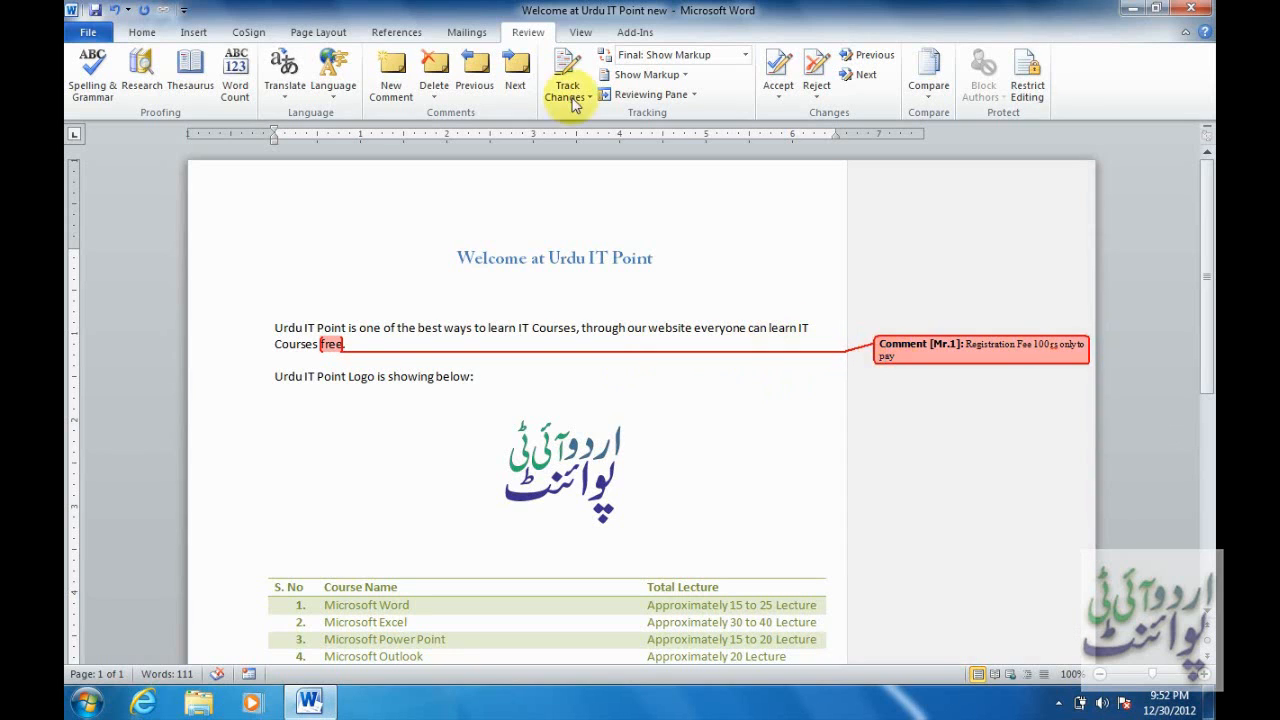
click(436, 70)
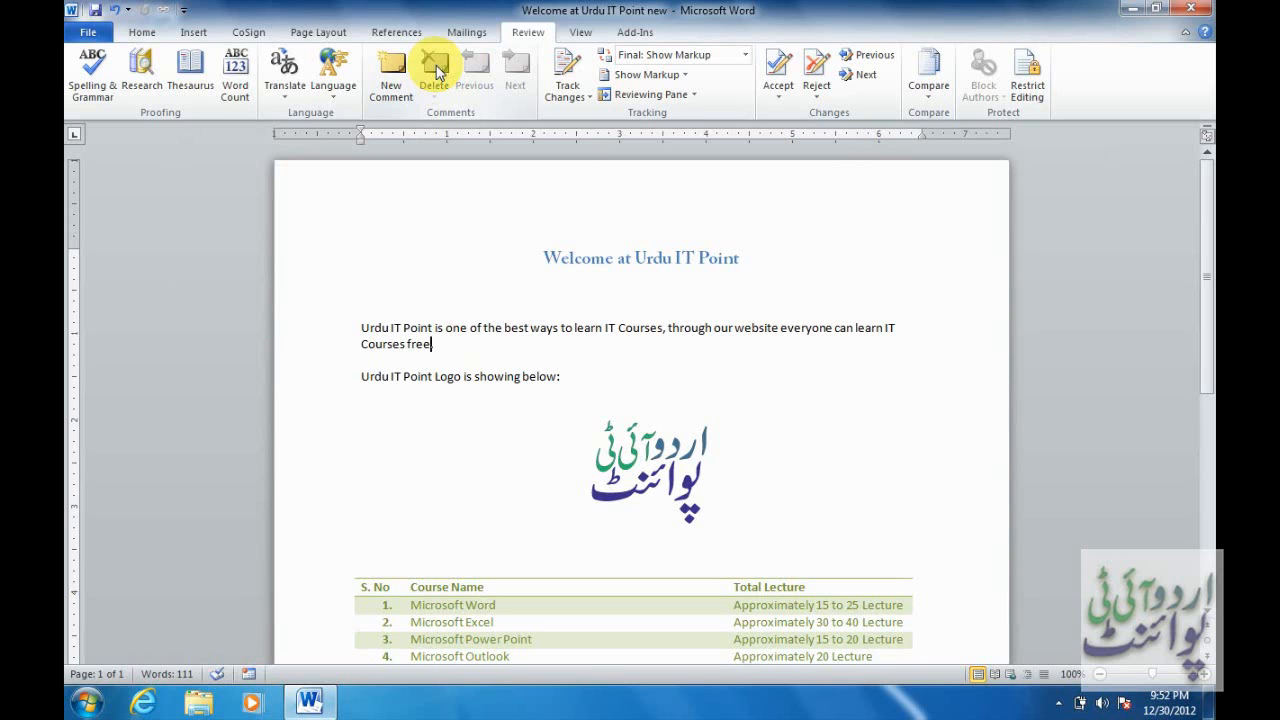
Switch to the Home ribbon, then bring up the File Info page for 'Welcome at Urdu IT Point new'.
click(152, 33)
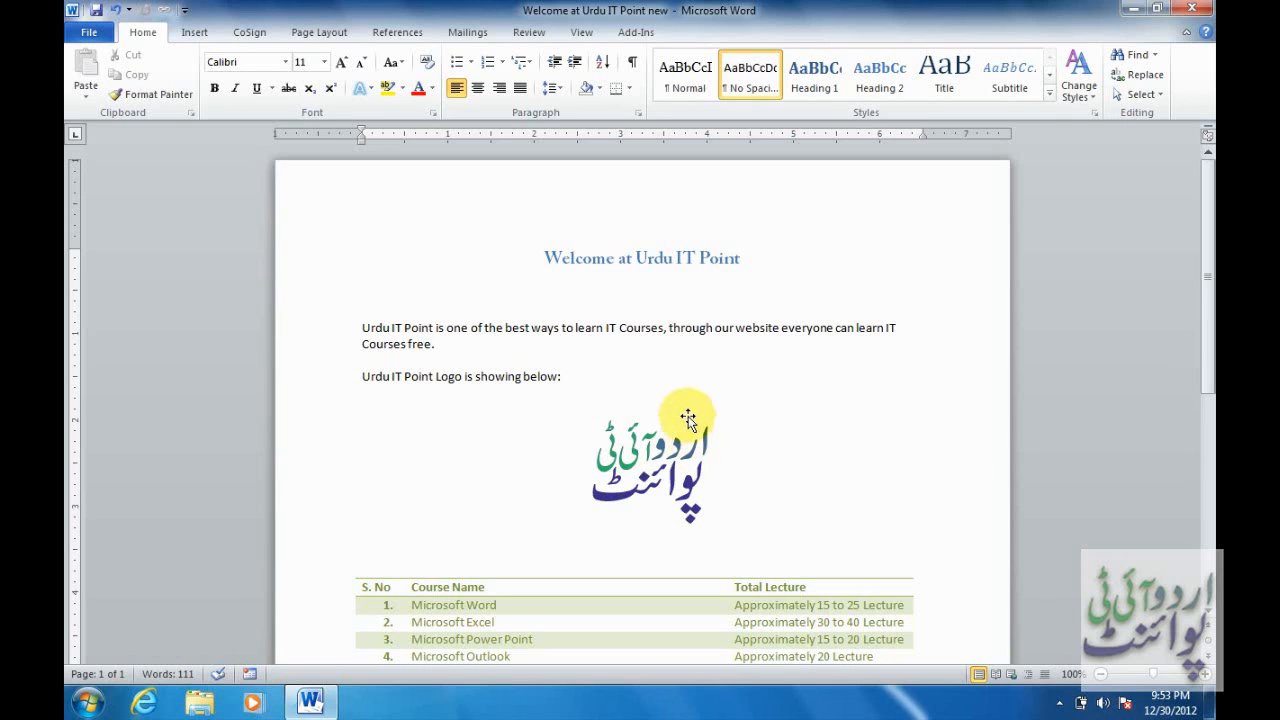
click(90, 33)
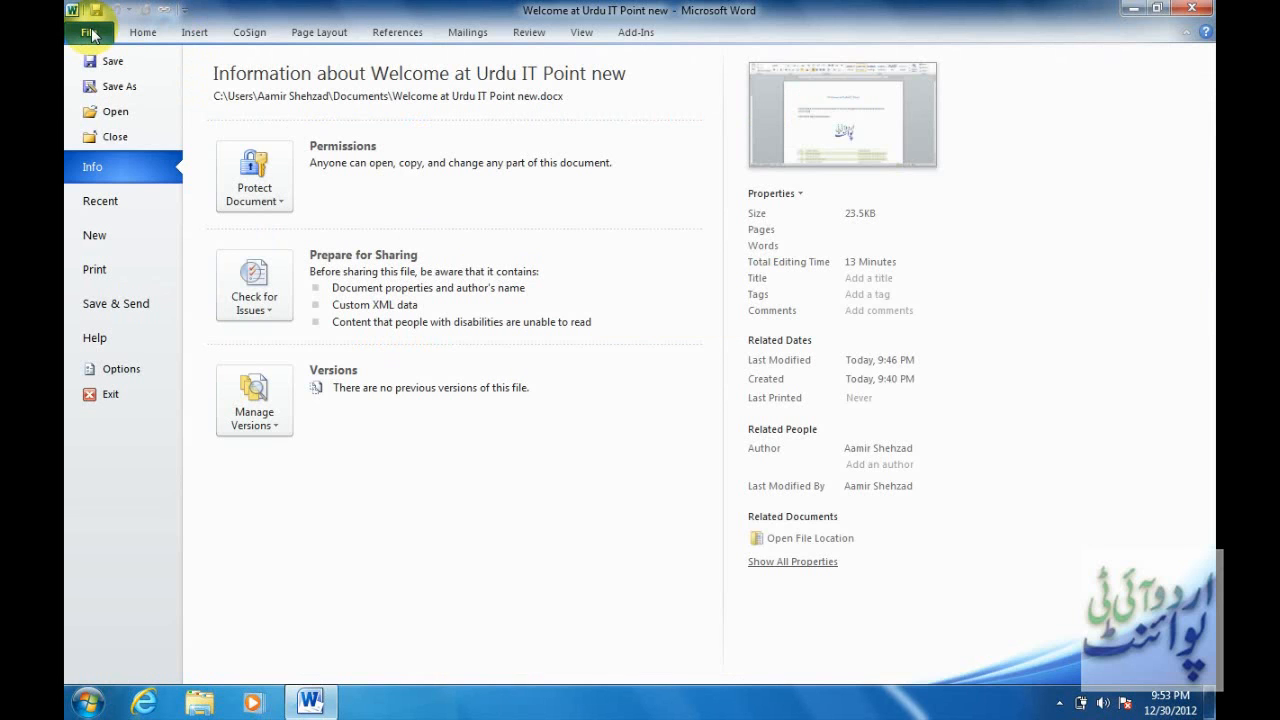
In Save As General Options, enter a password, cancel its confirmation, and clear the password to modify.
click(120, 87)
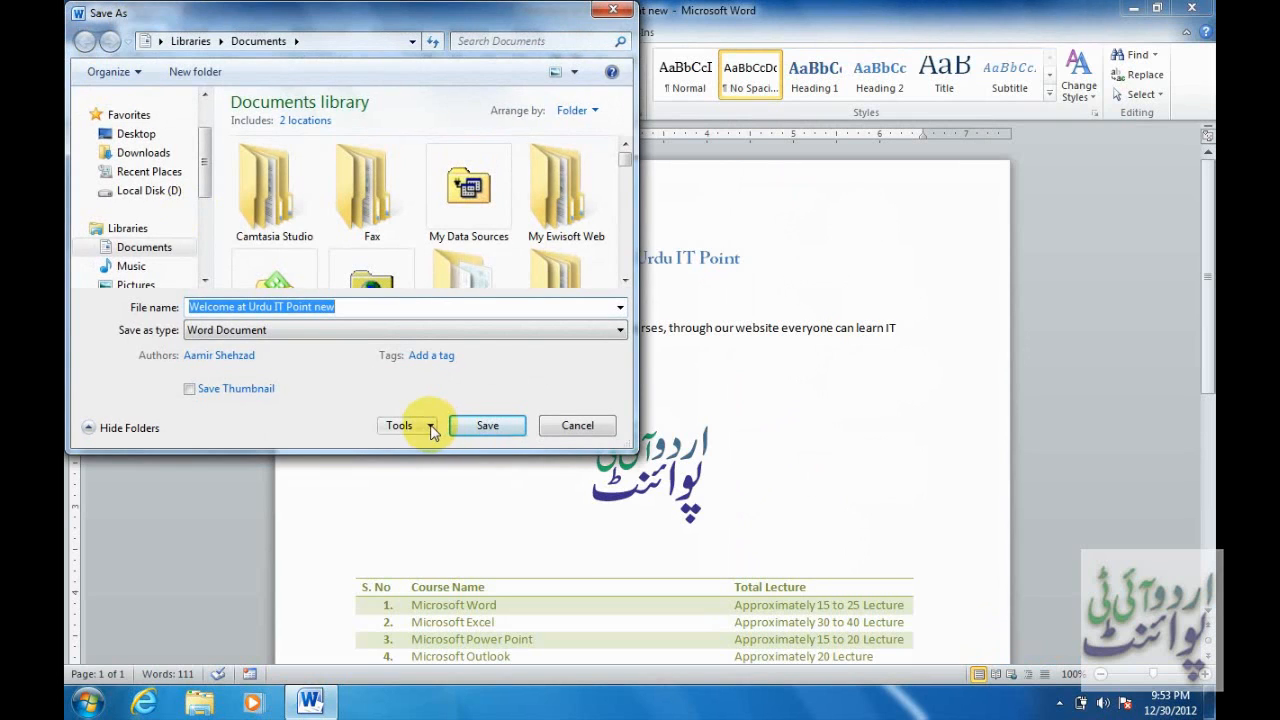
click(432, 430)
click(458, 489)
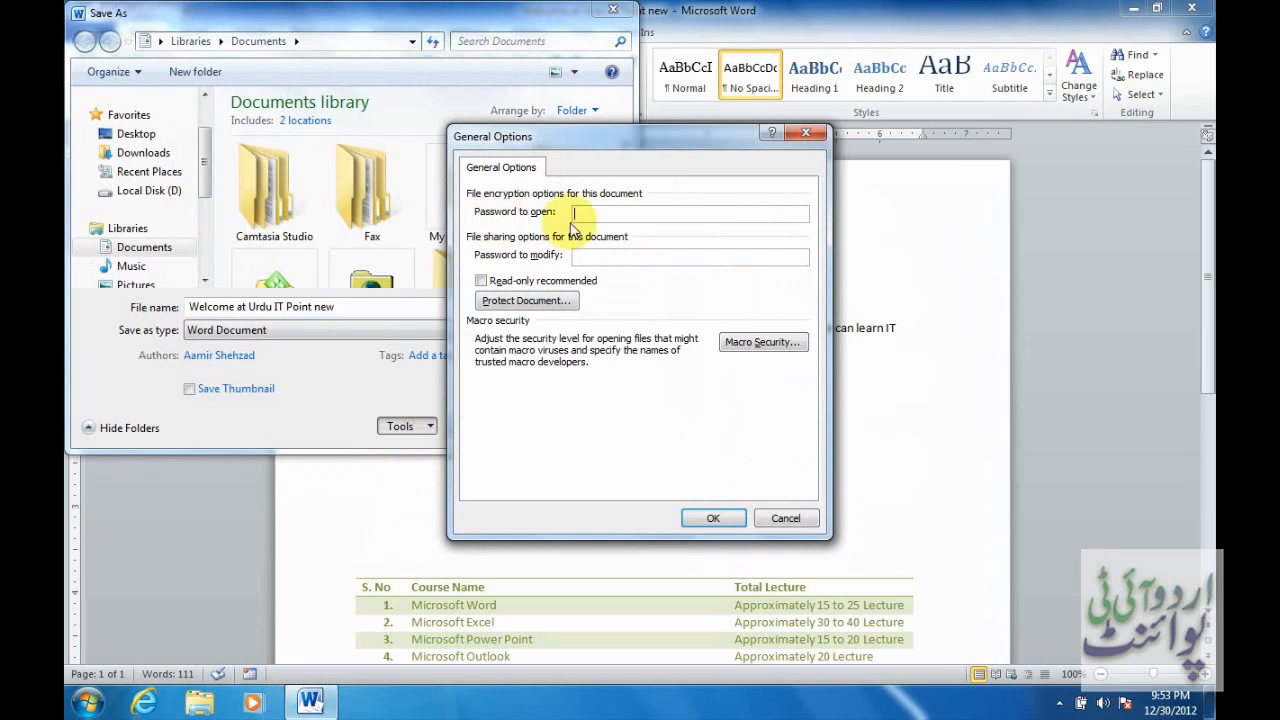
text(123)
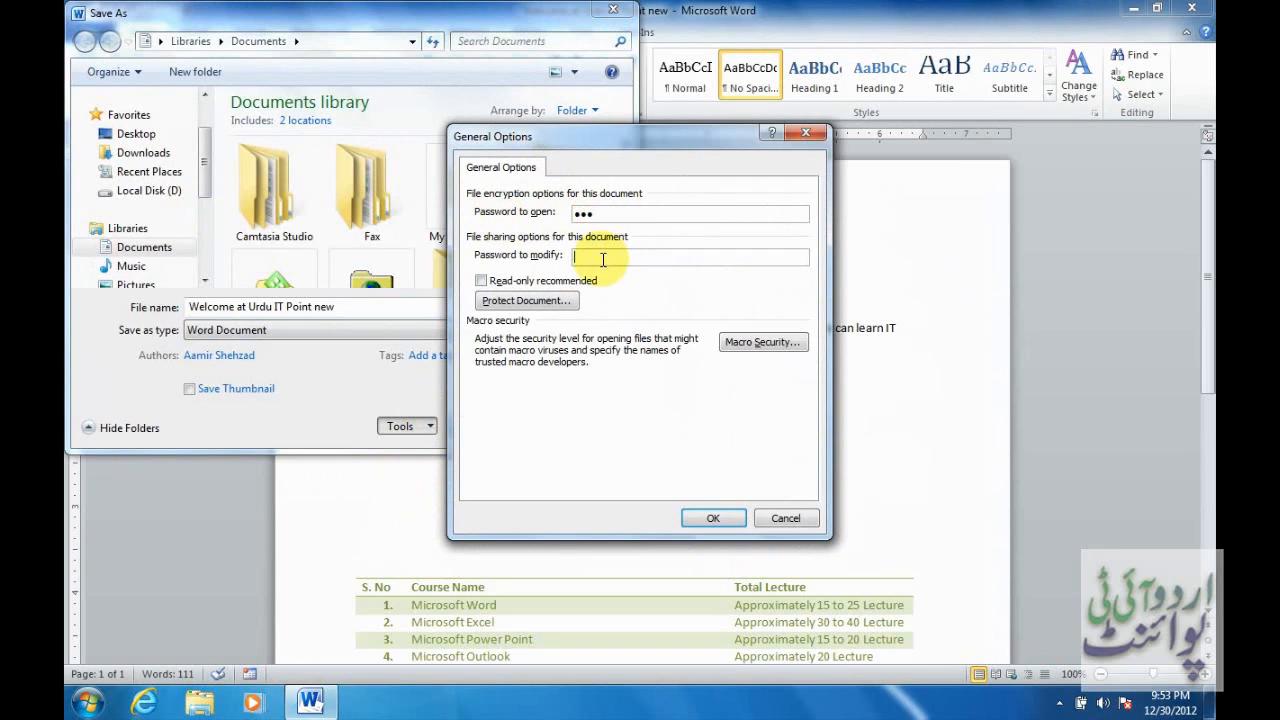
text(123)
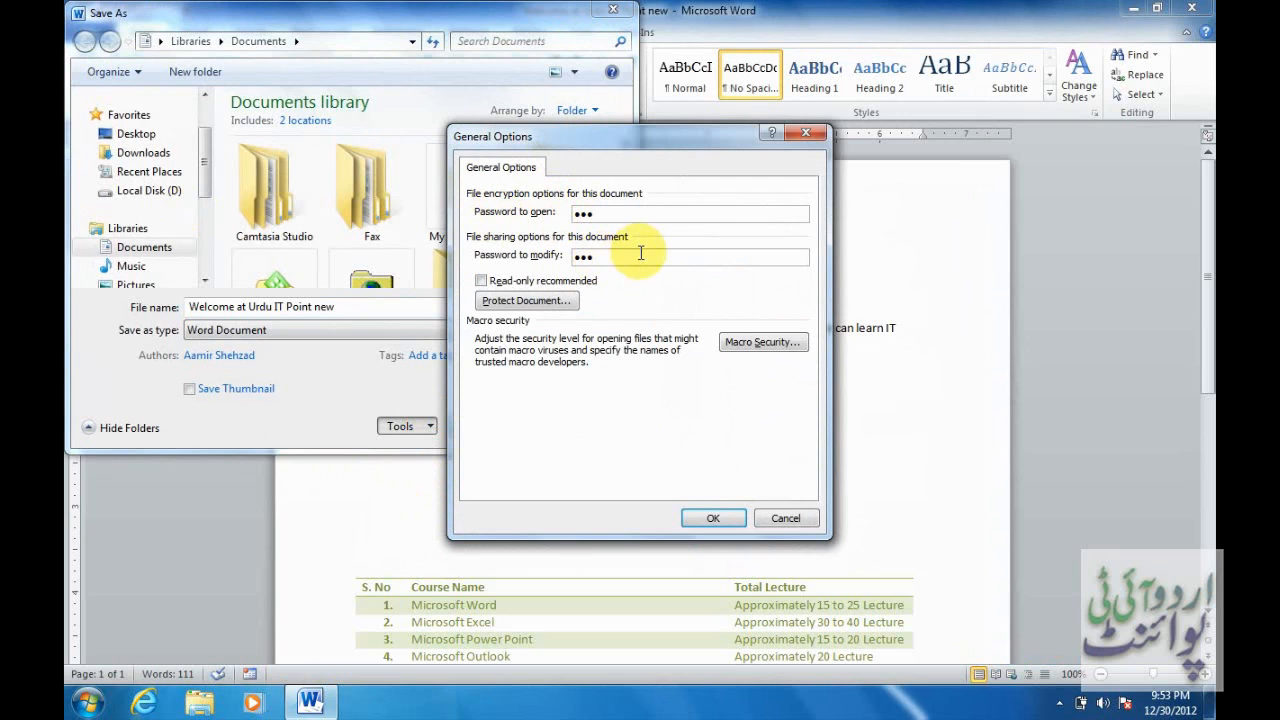
click(727, 517)
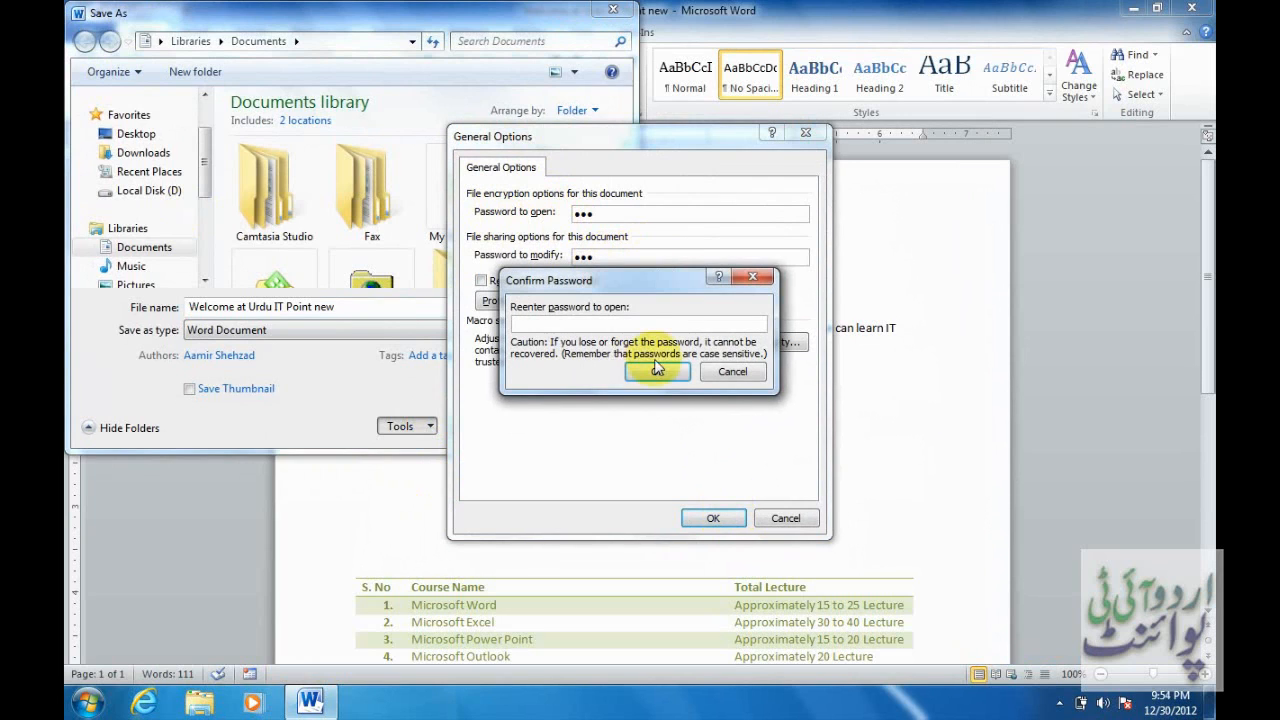
click(707, 369)
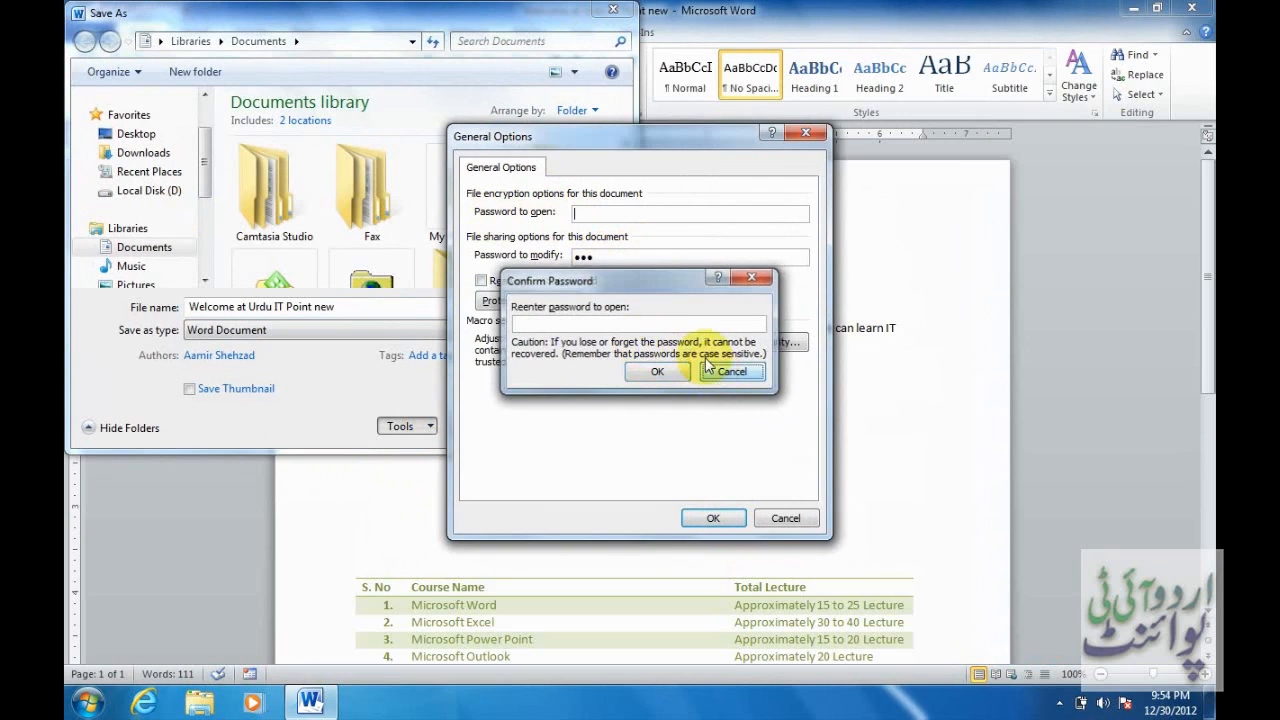
drag(652, 258, 493, 256)
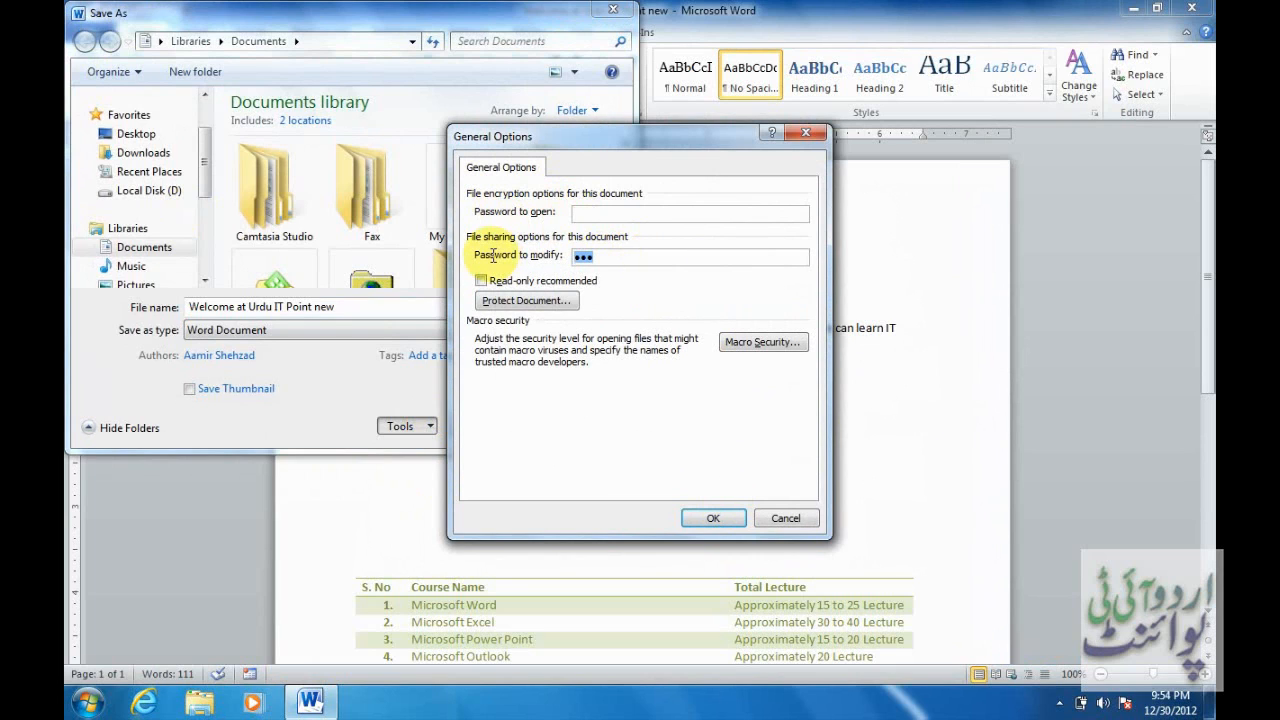
key(BackSpace)
Set and confirm a password to open, then save 'Welcome at Urdu IT Point new' with it.
click(601, 216)
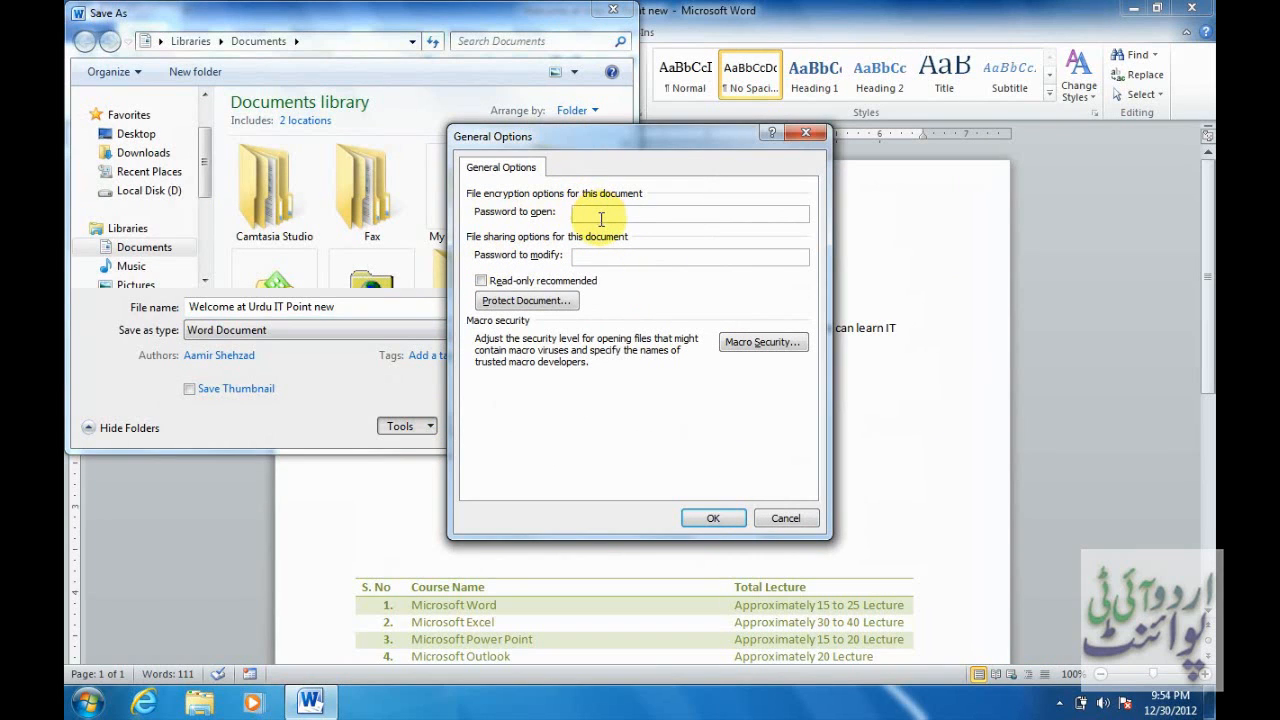
text(123)
click(713, 520)
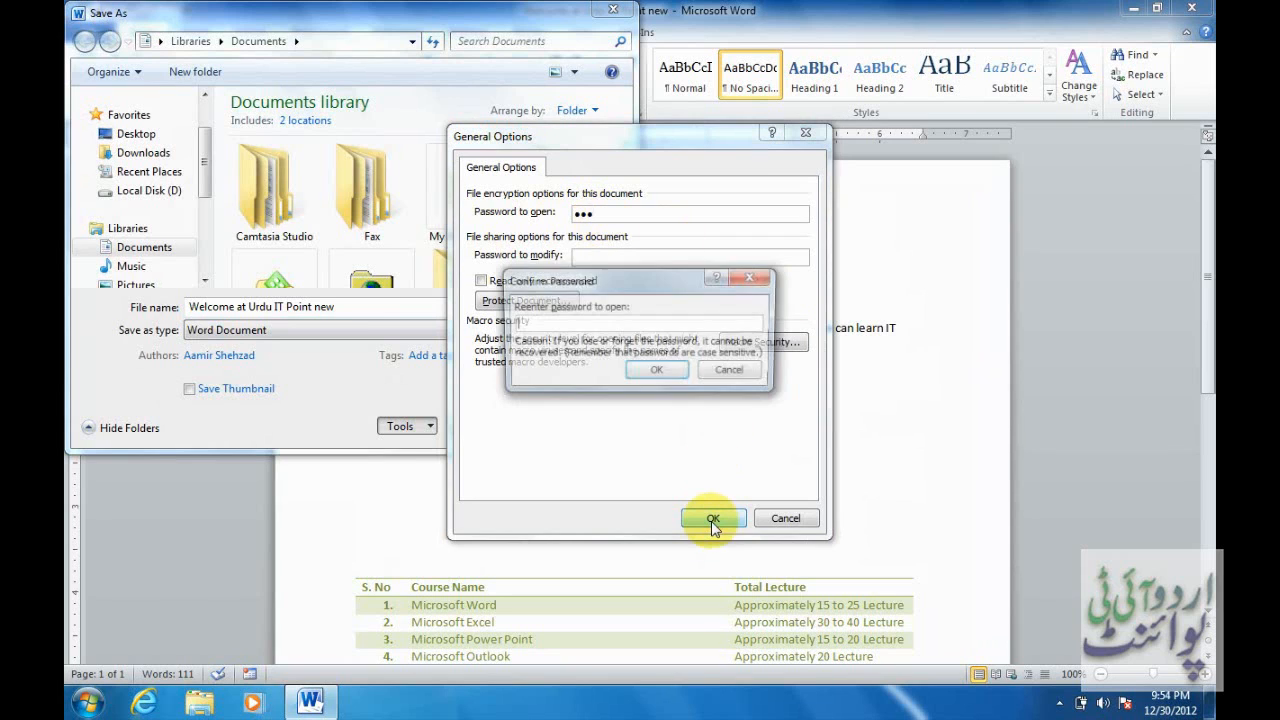
text(123)
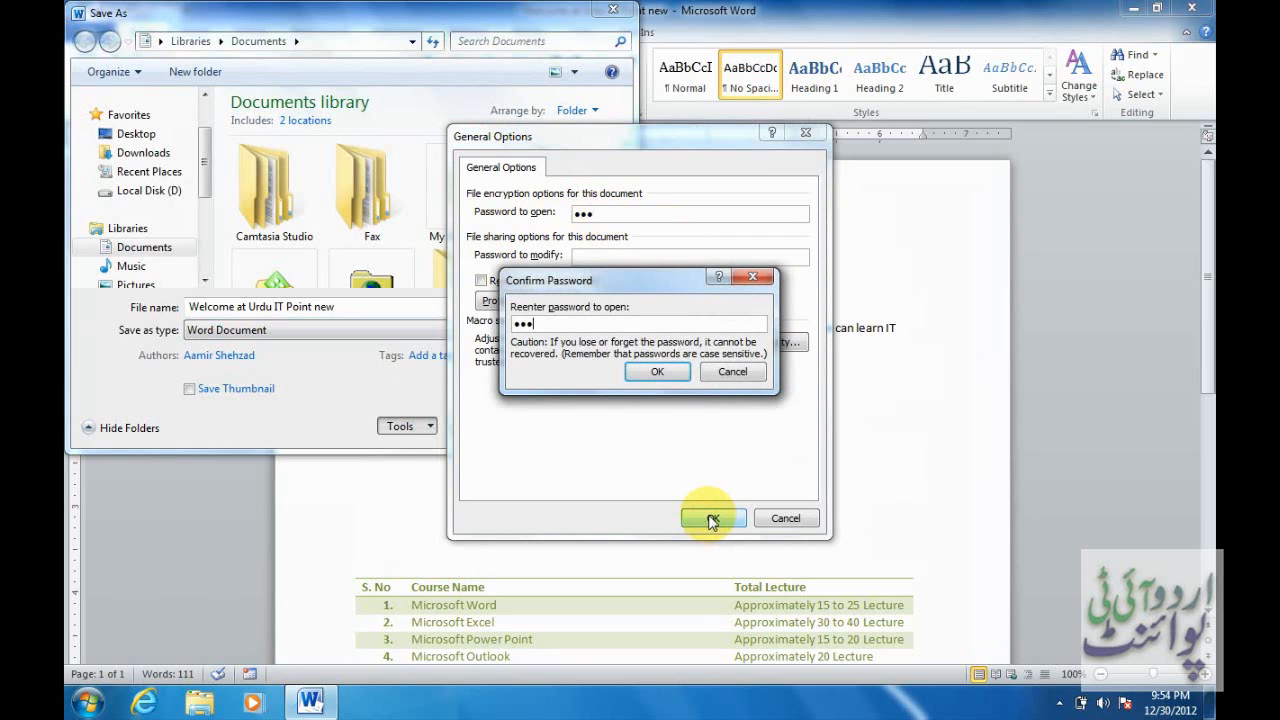
click(657, 372)
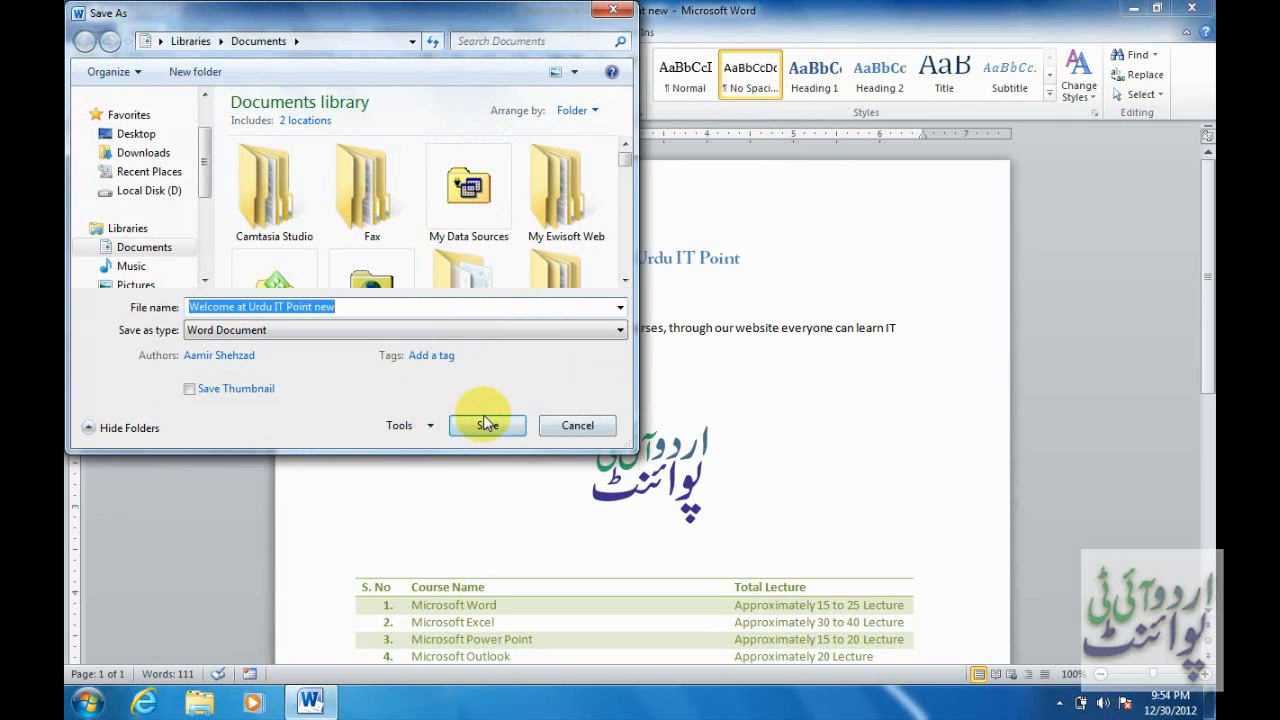
click(486, 425)
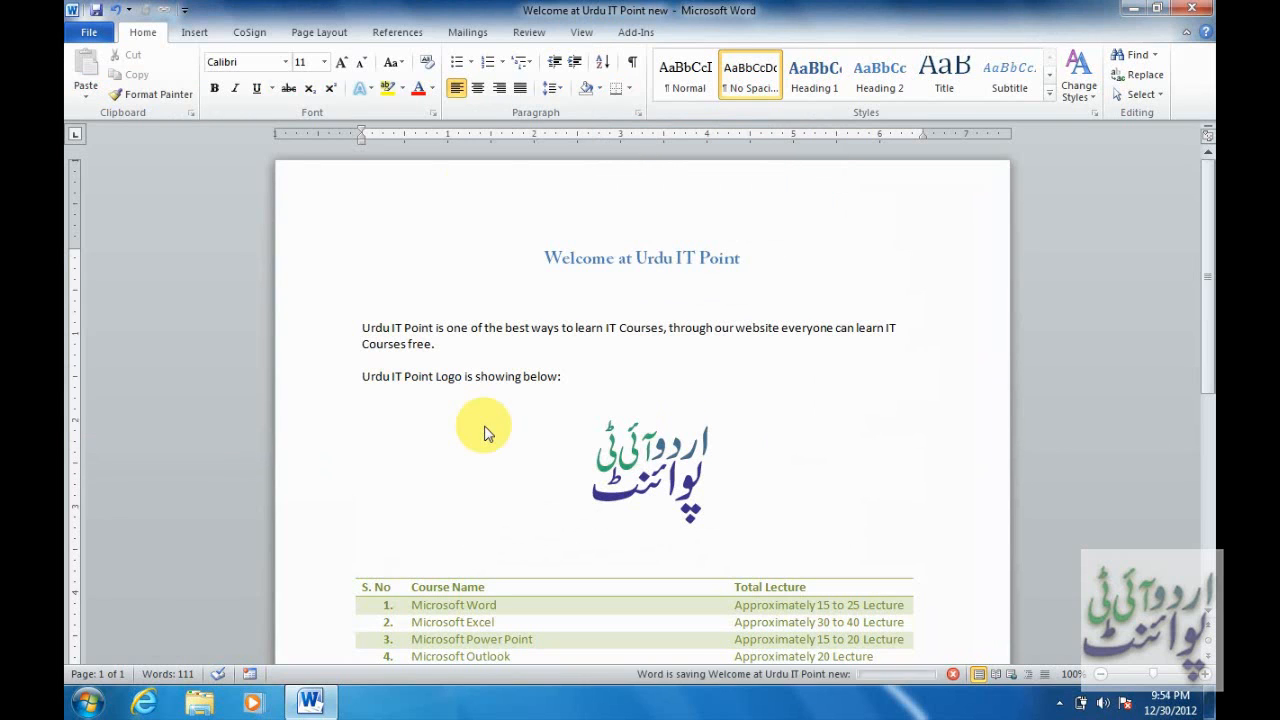
click(88, 32)
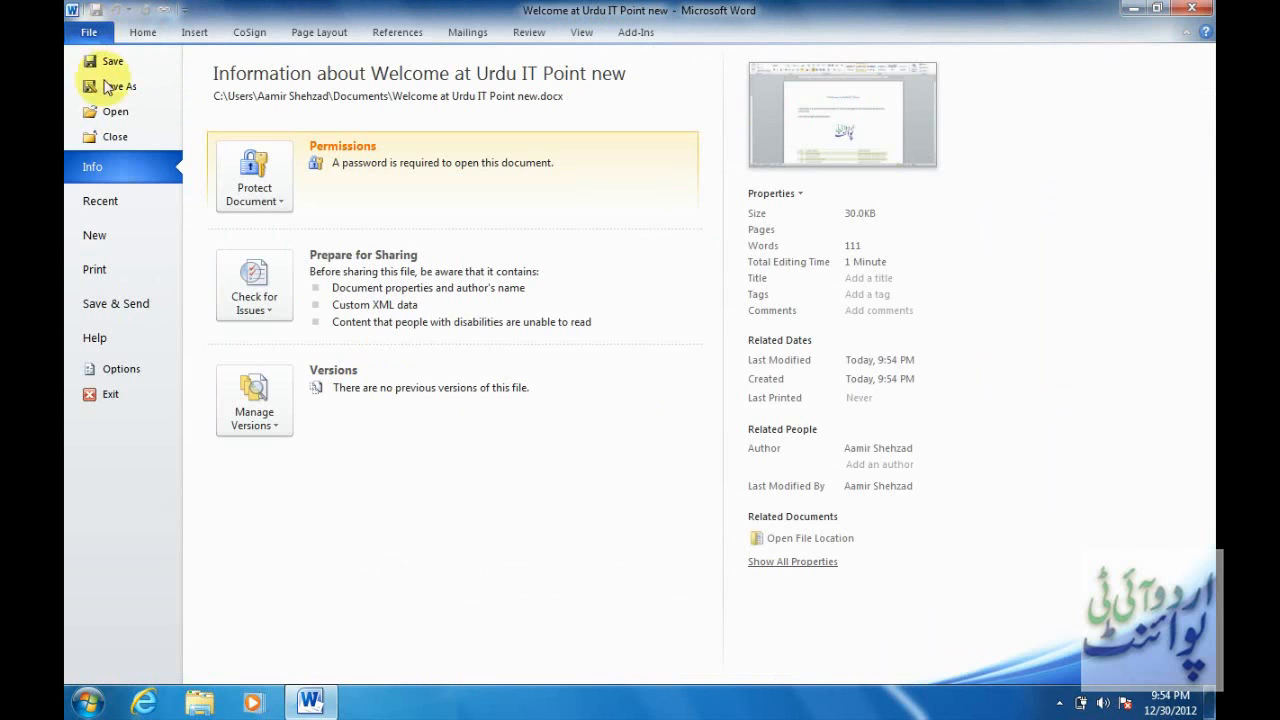
Close the document, reopen it from Recent, and dismiss the error after a refused password.
click(127, 137)
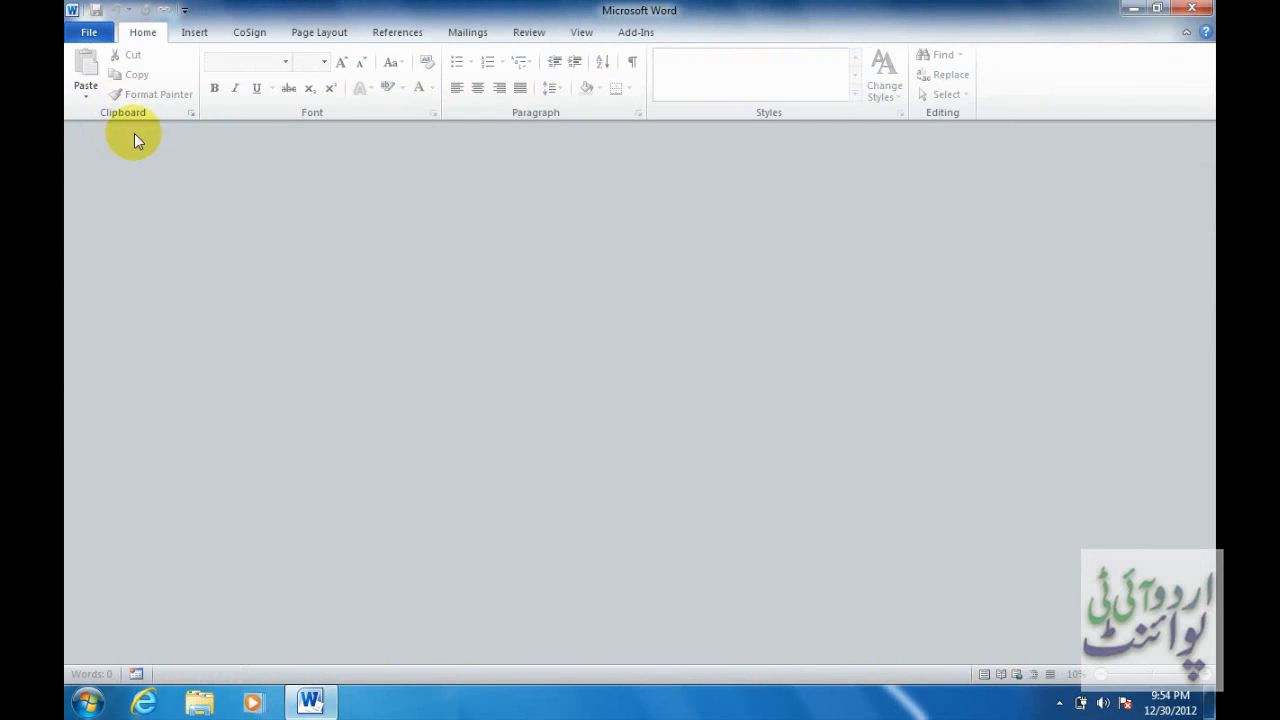
click(88, 32)
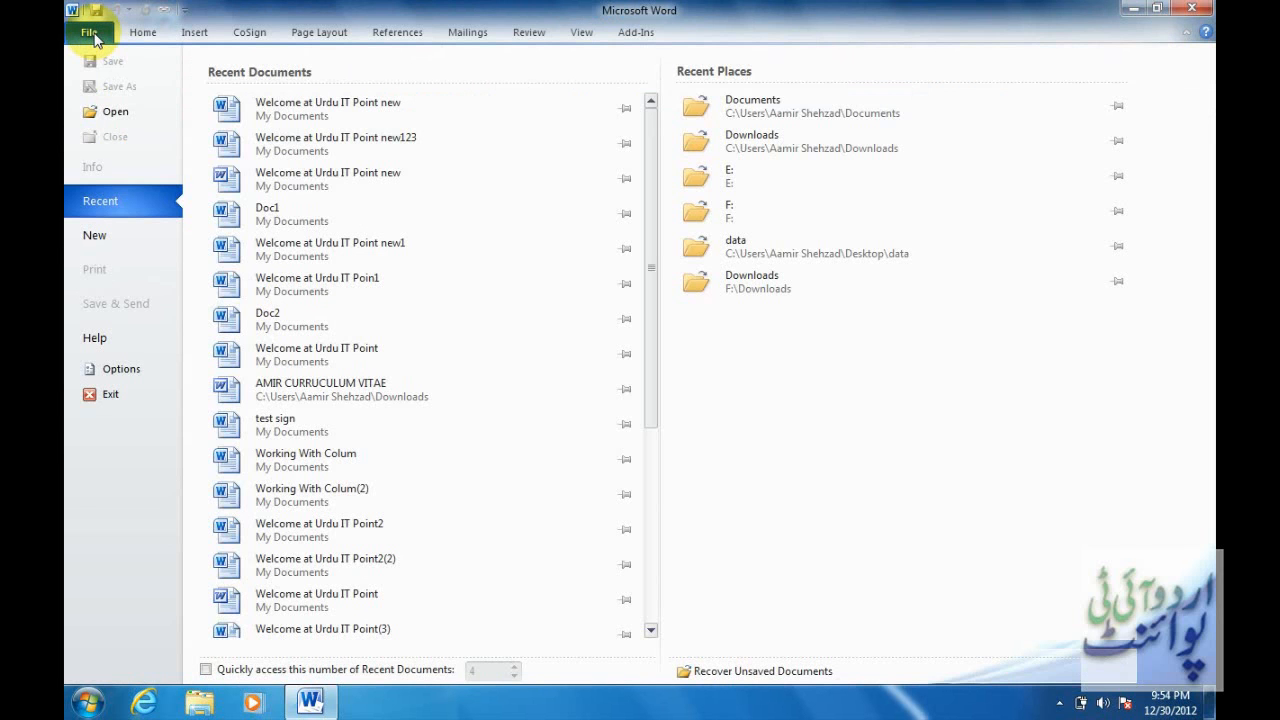
click(341, 104)
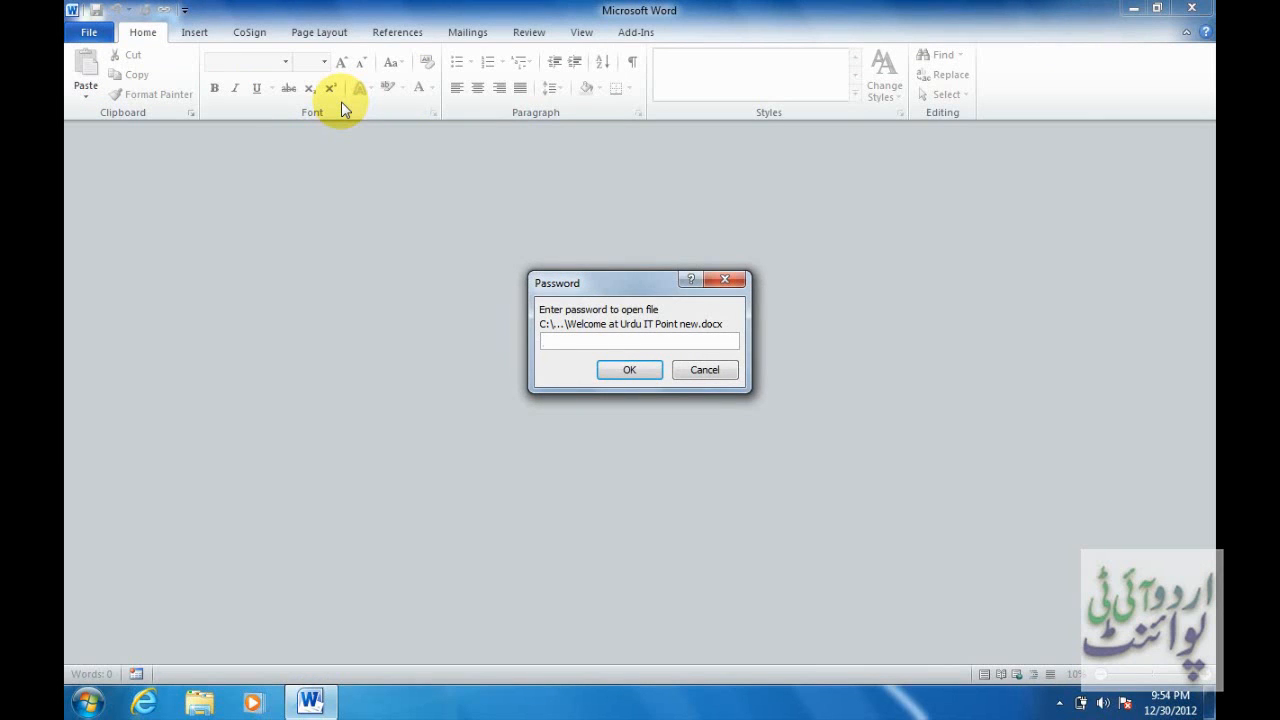
text(1234)
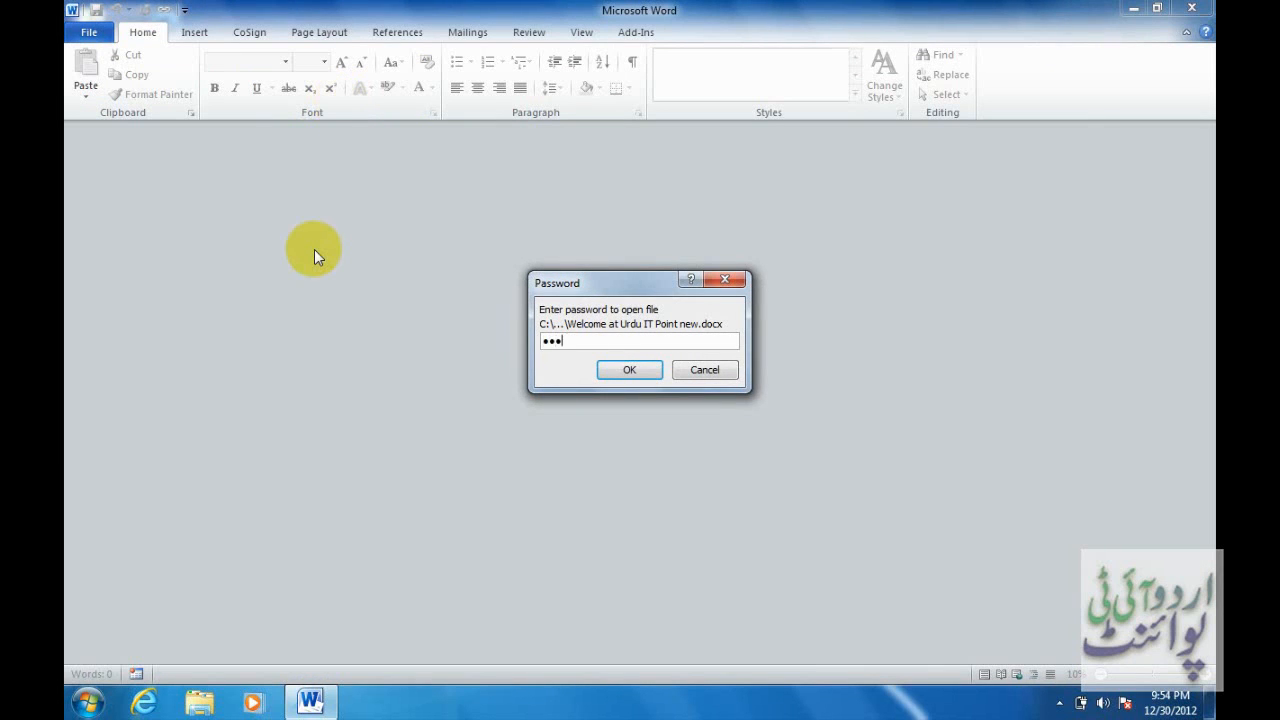
key(Return)
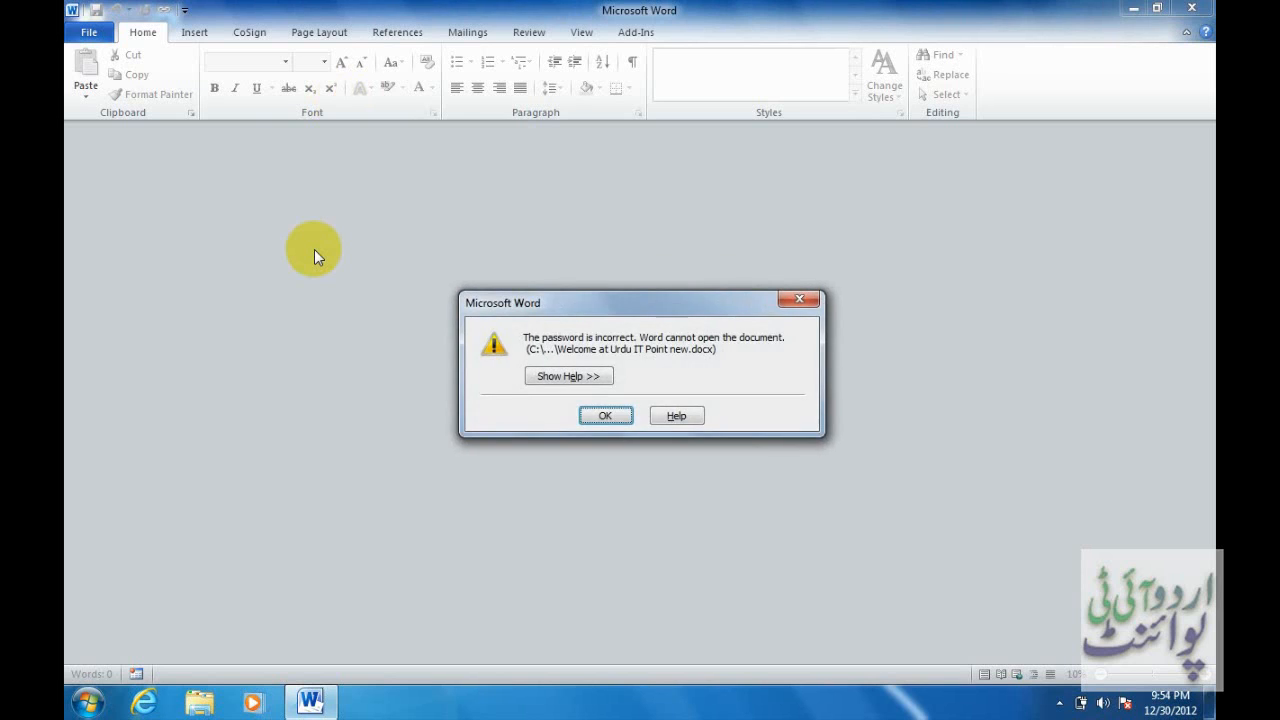
key(Return)
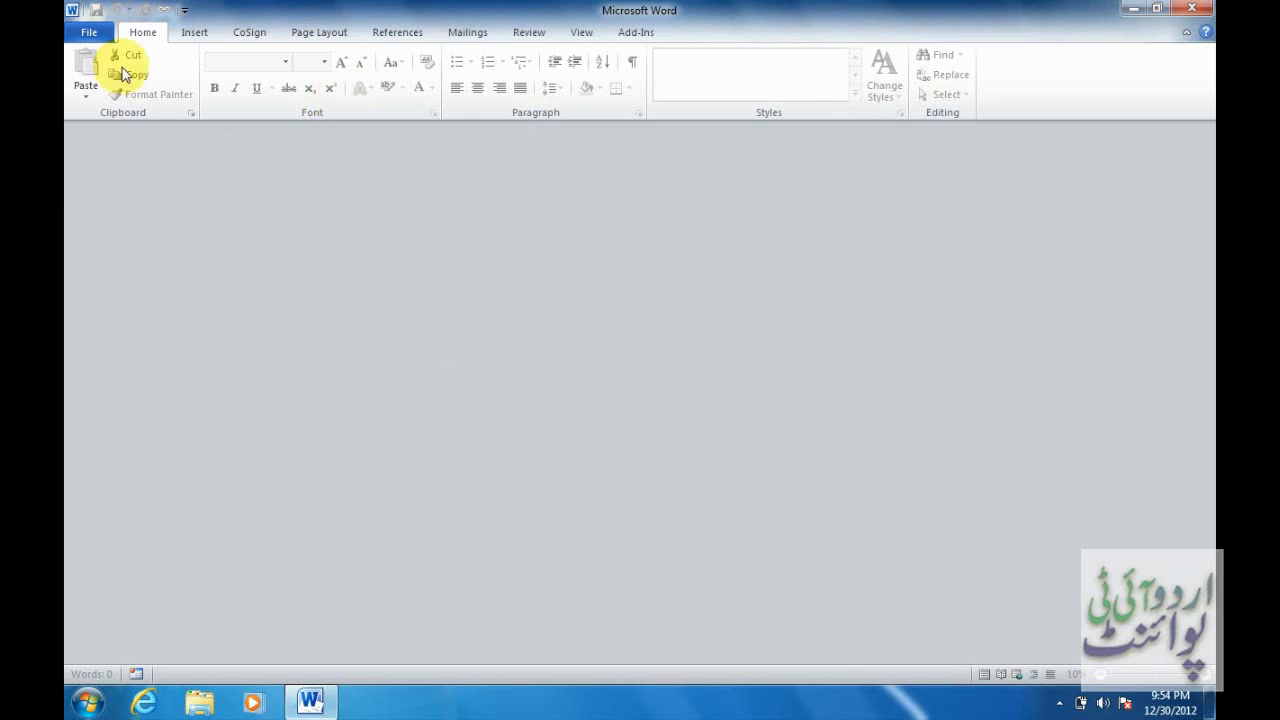
Reopen 'Welcome at Urdu IT Point new' from Recent and enter the open password again.
click(92, 30)
click(292, 104)
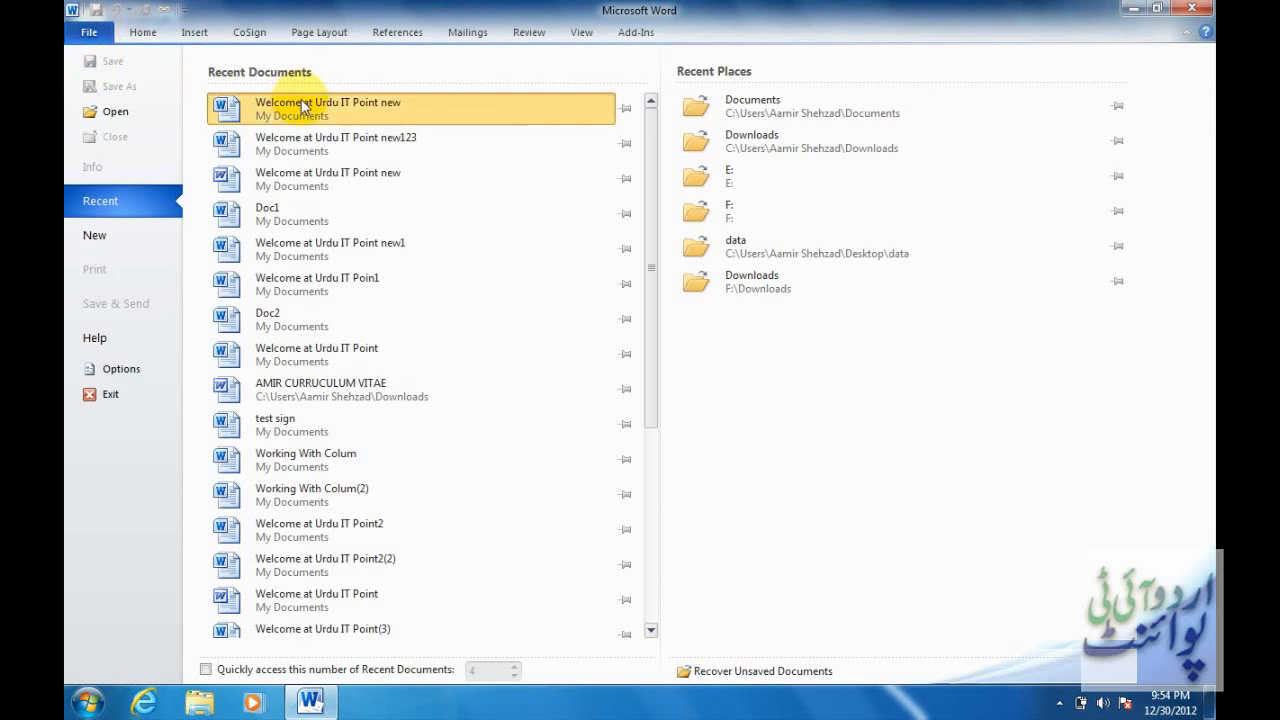
text(1234)
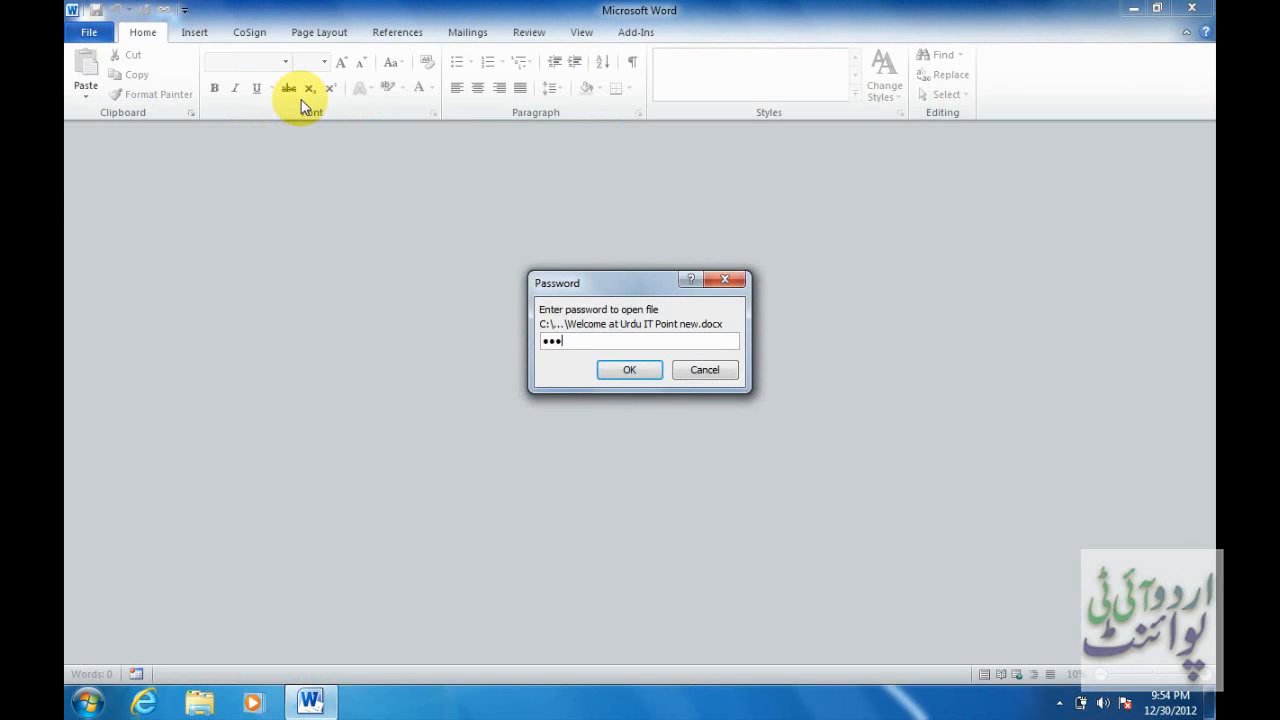
key(Return)
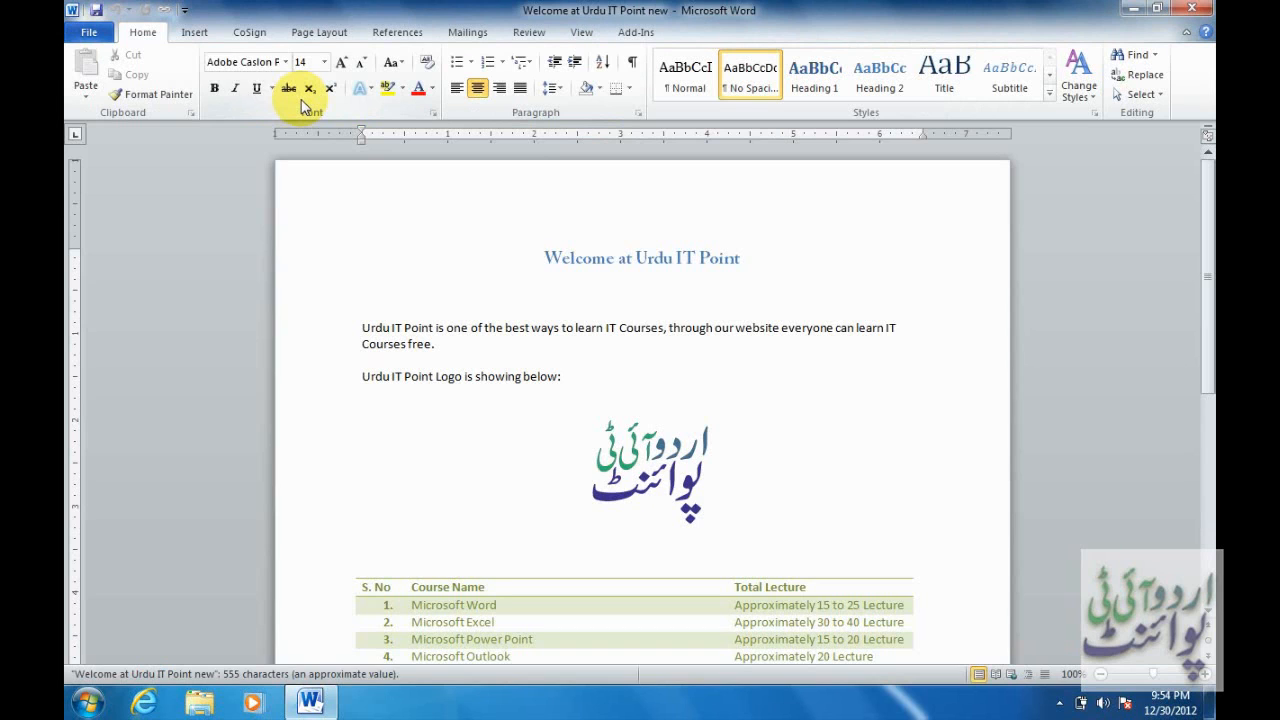
View the passwords in Save As General Options, cancel both dialogs unchanged, and return to Info.
click(89, 33)
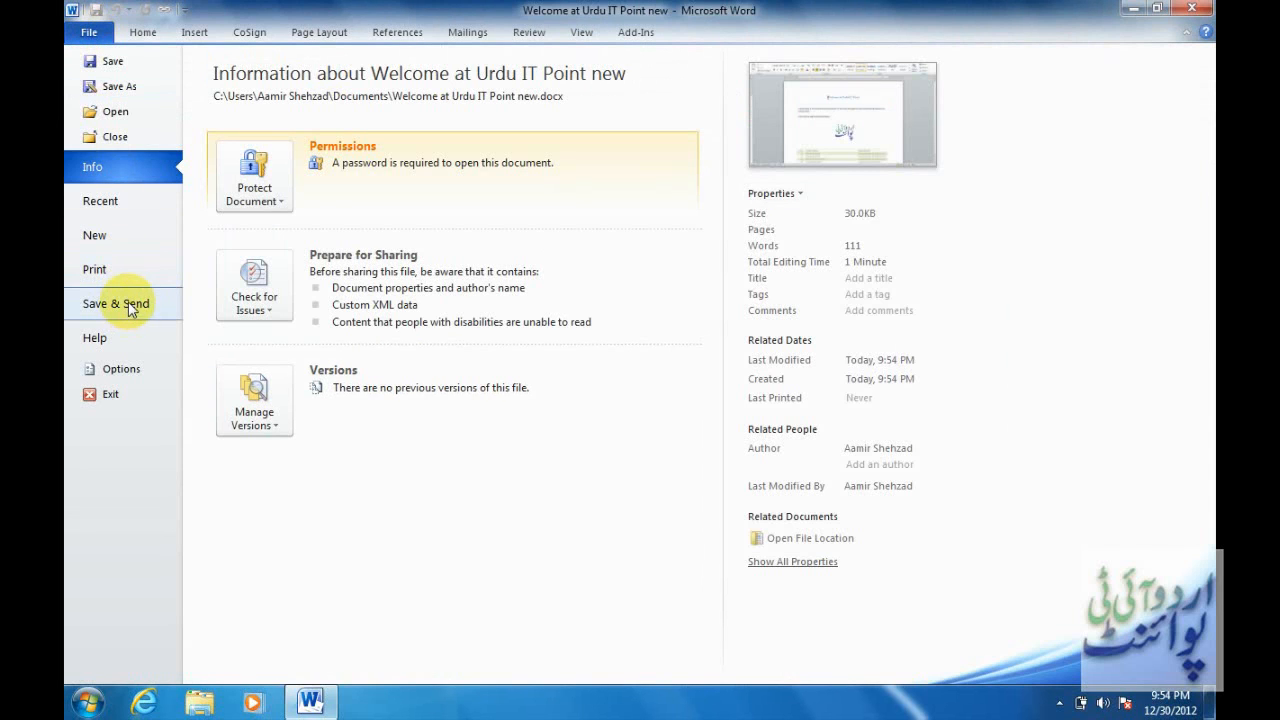
click(137, 88)
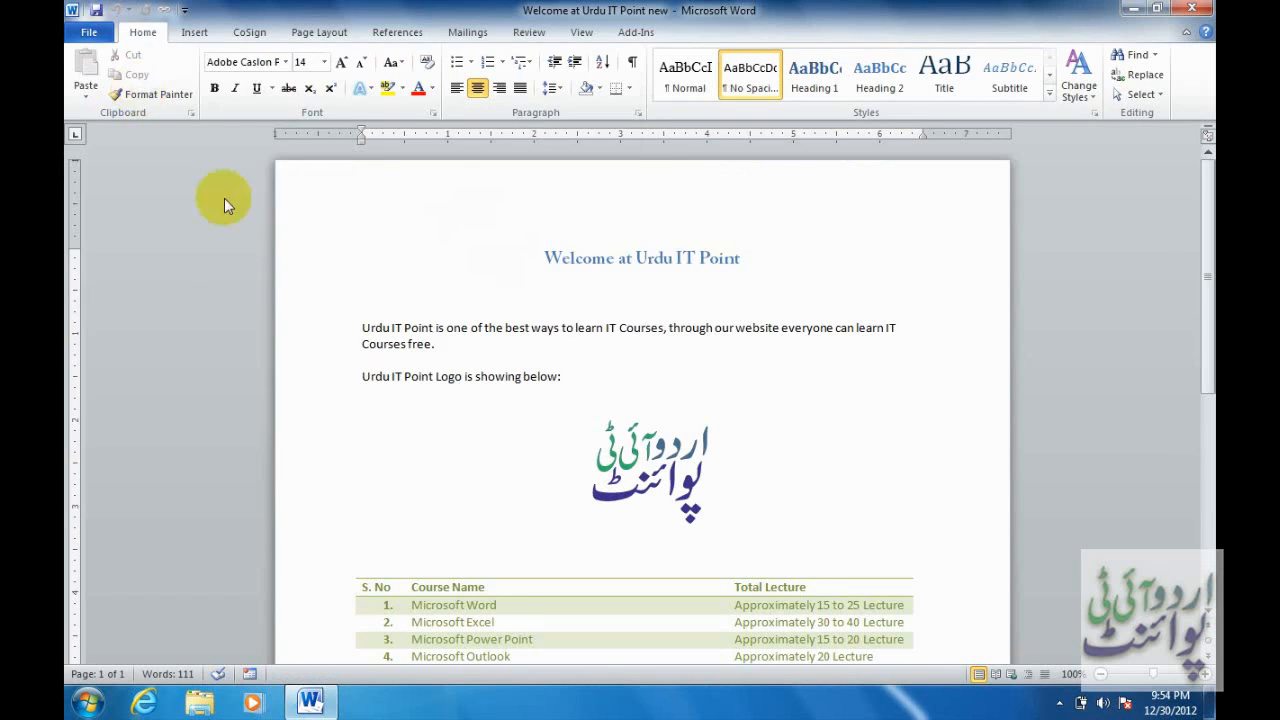
click(428, 425)
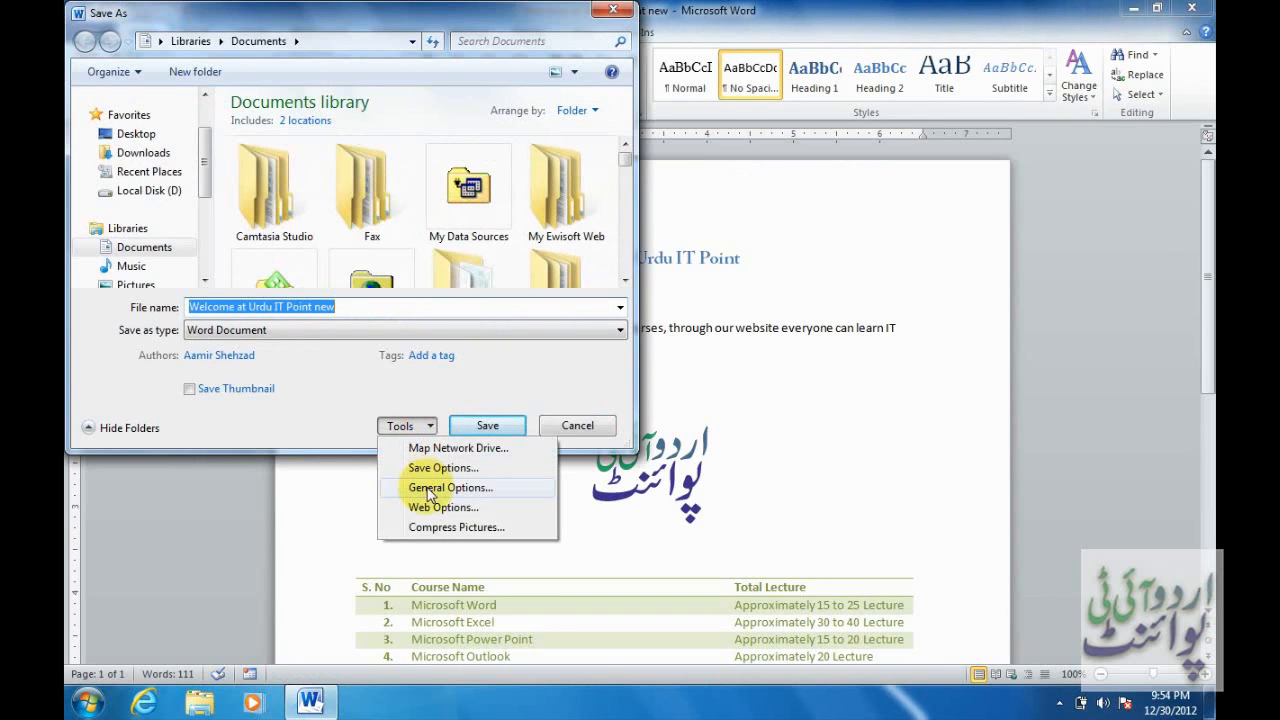
click(432, 490)
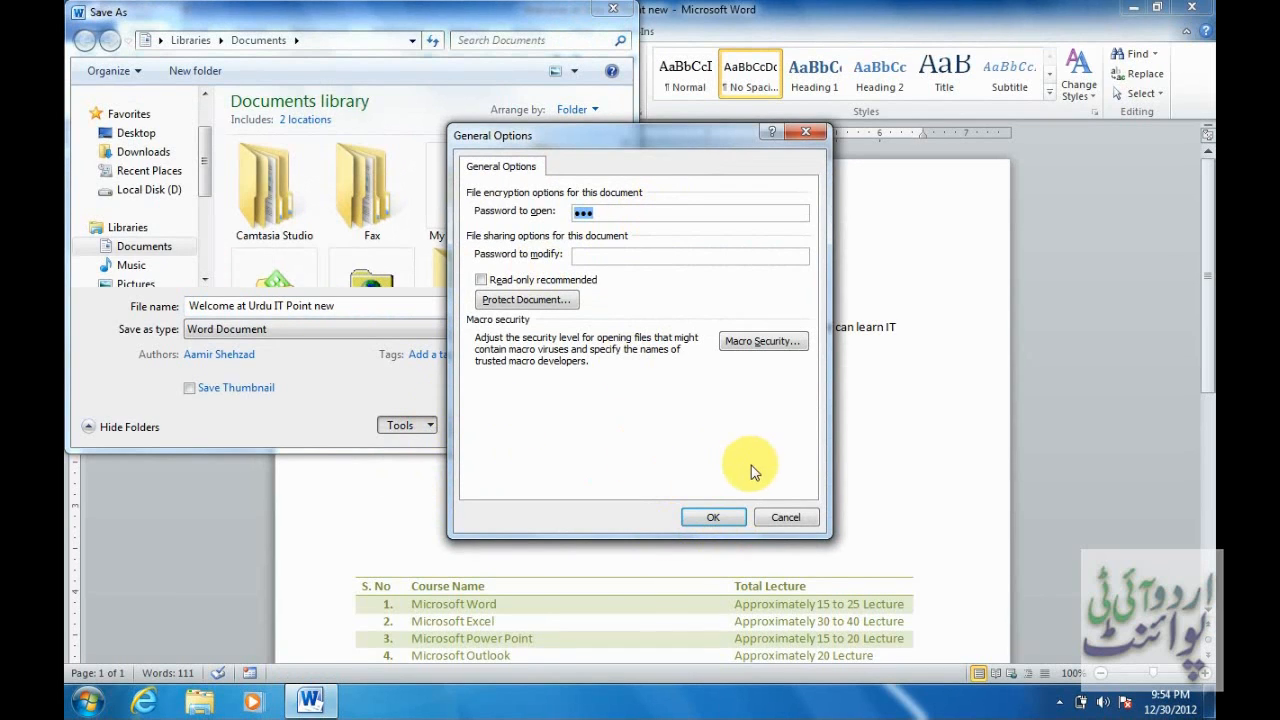
click(776, 516)
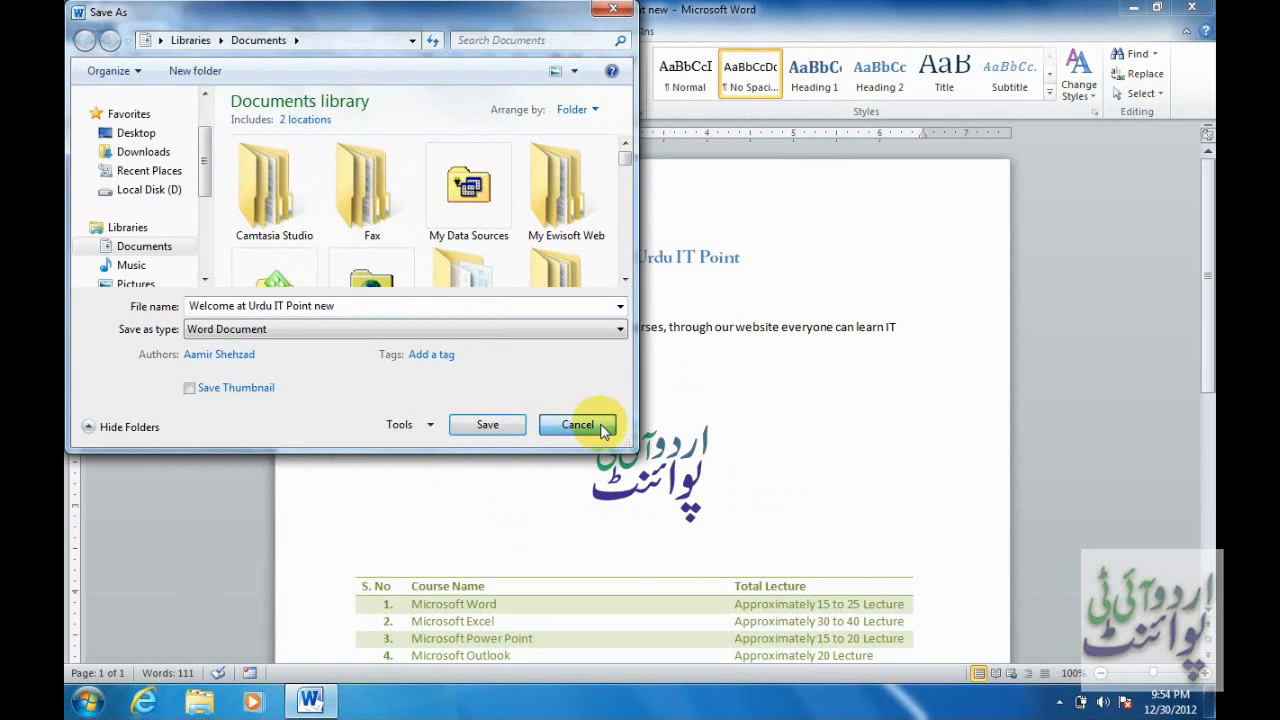
click(588, 425)
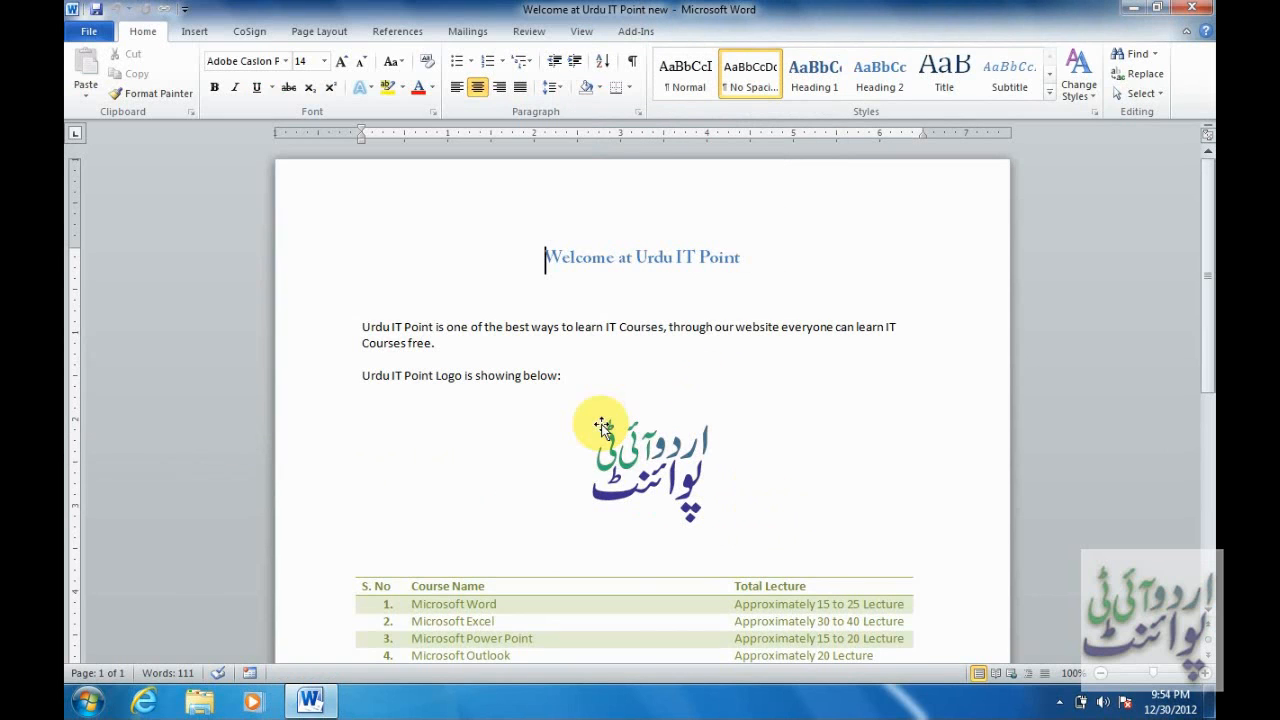
click(90, 32)
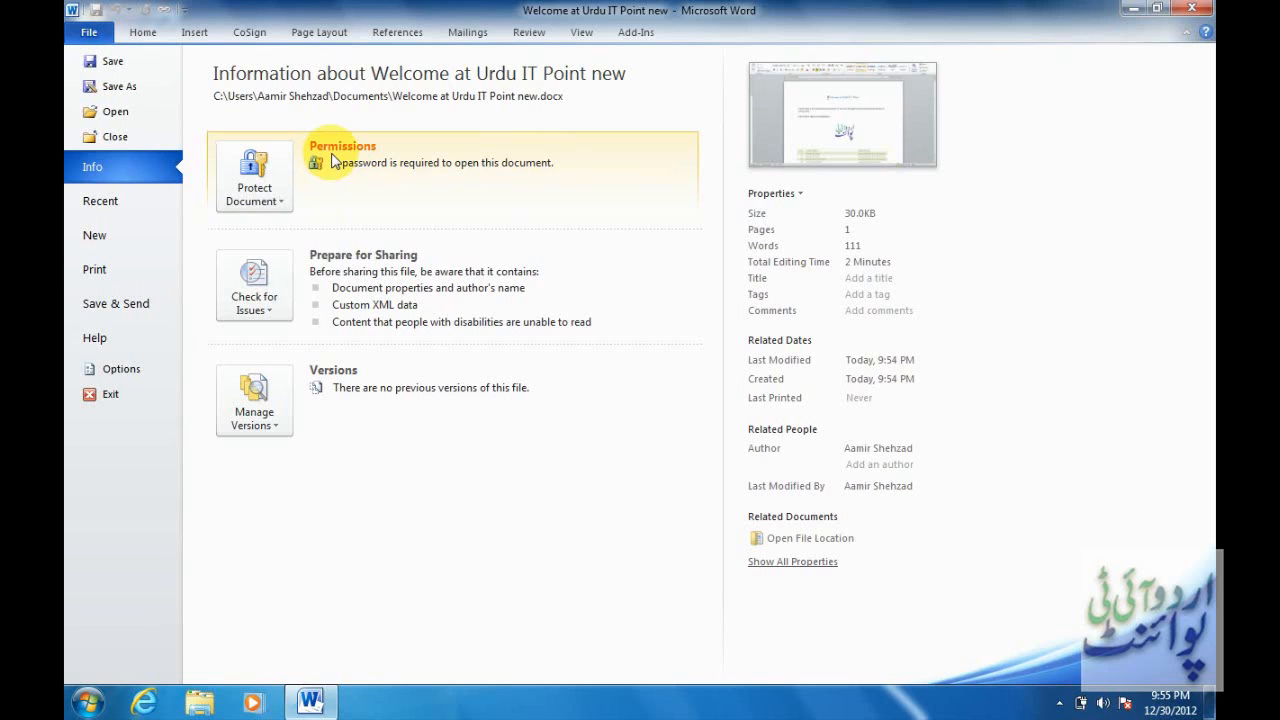
Clear the password under Protect Document > Encrypt with Password and save the document.
click(281, 203)
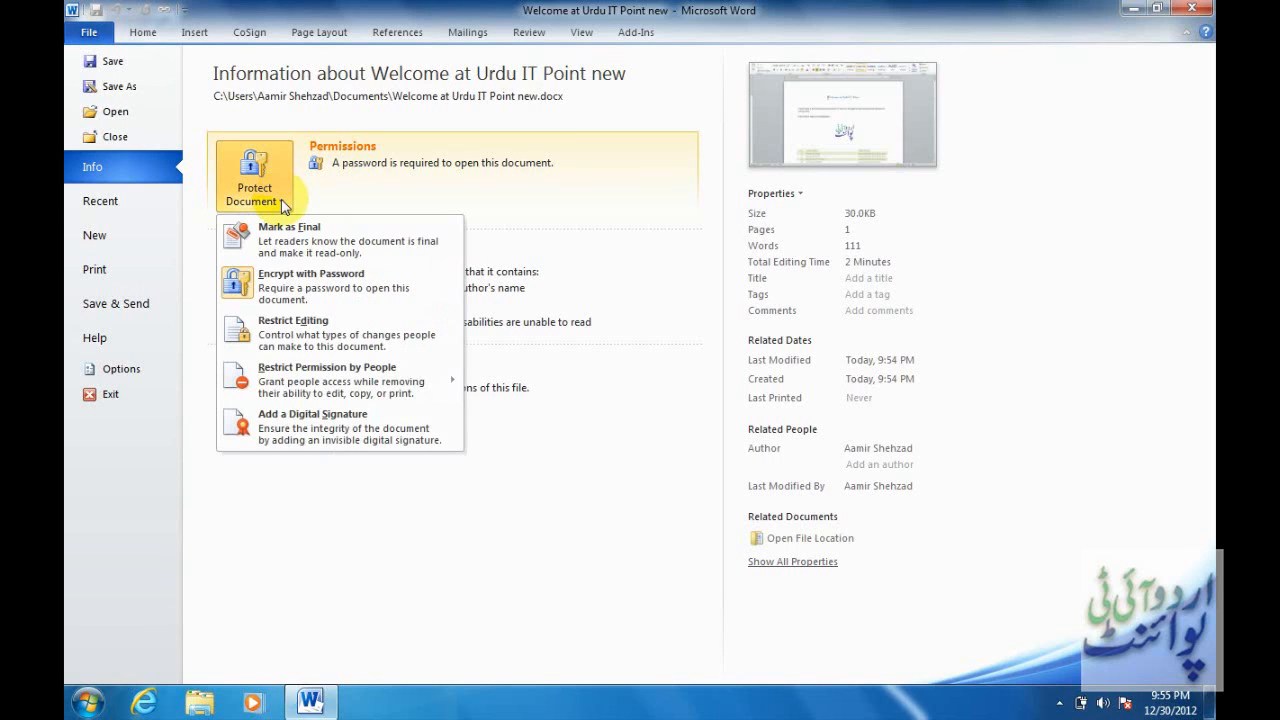
click(302, 290)
text(123)
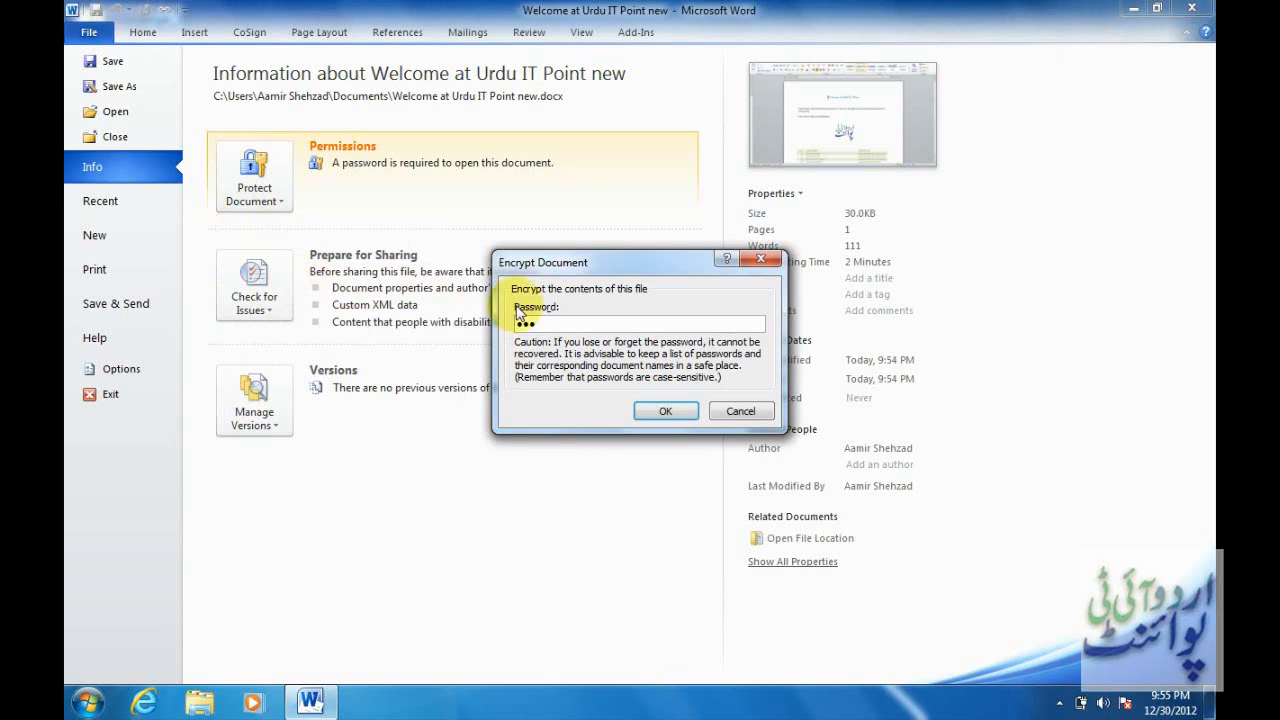
double_click(555, 325)
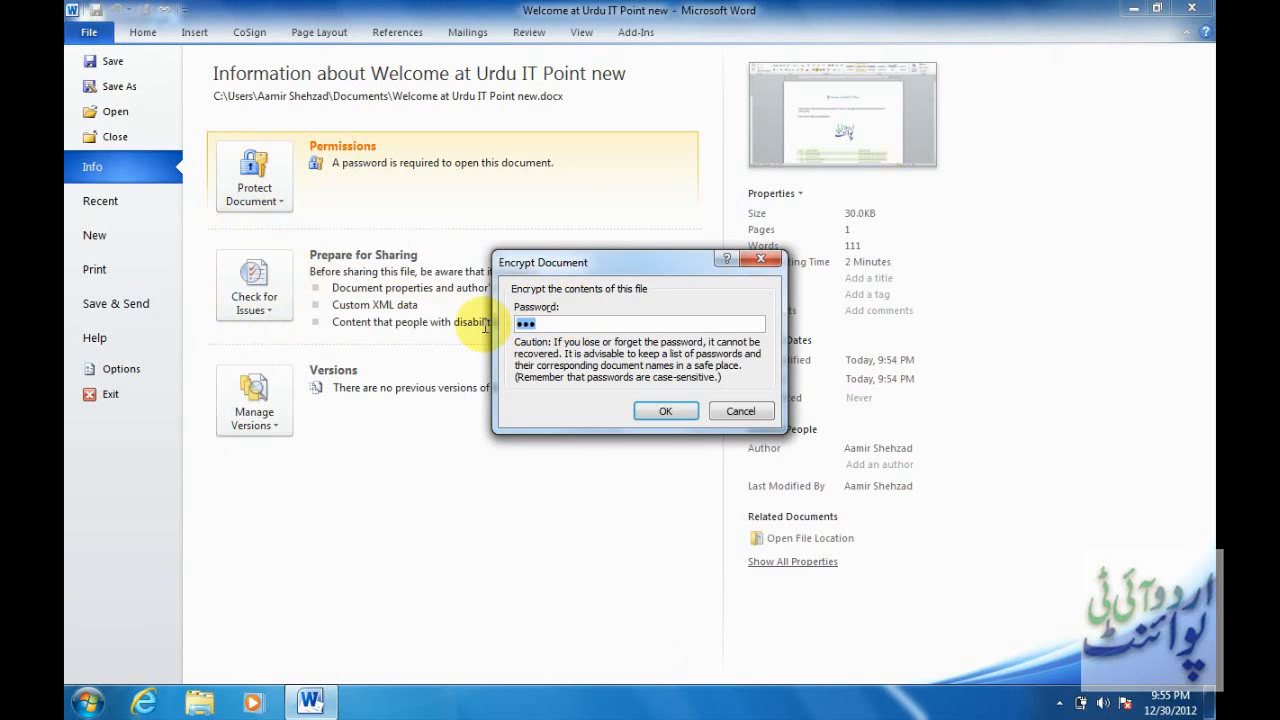
key(BackSpace)
click(668, 411)
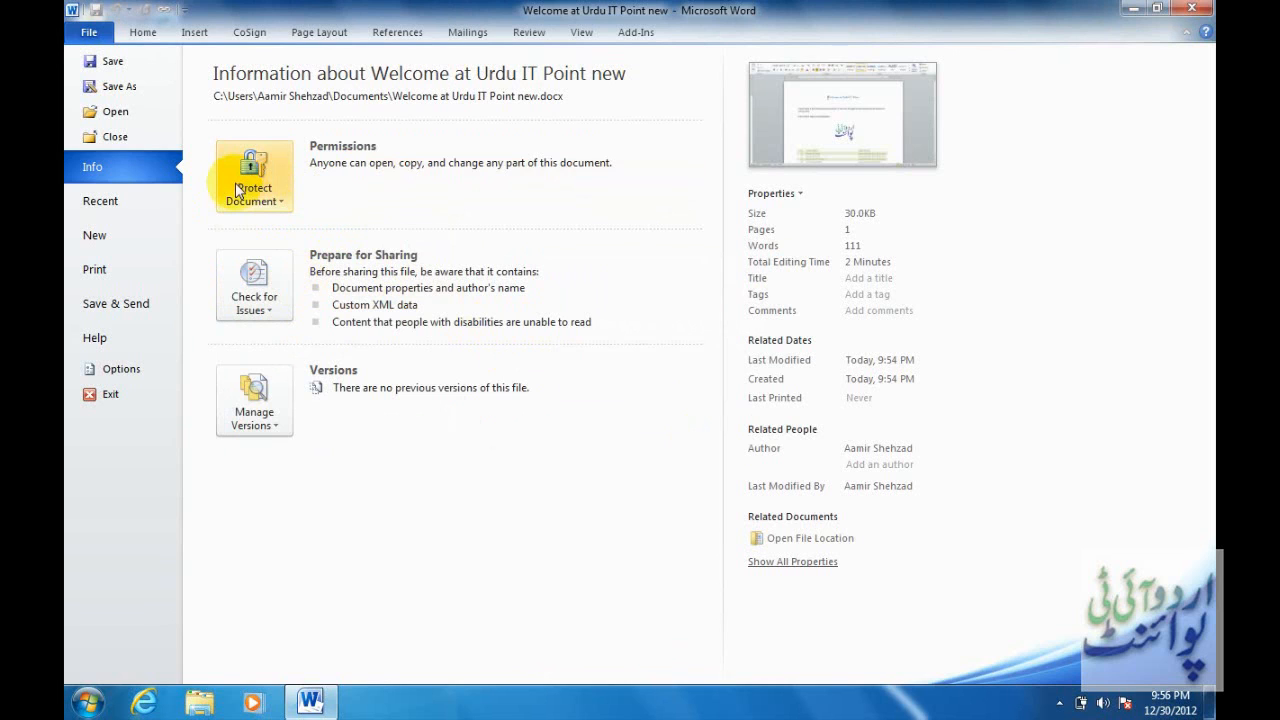
click(108, 63)
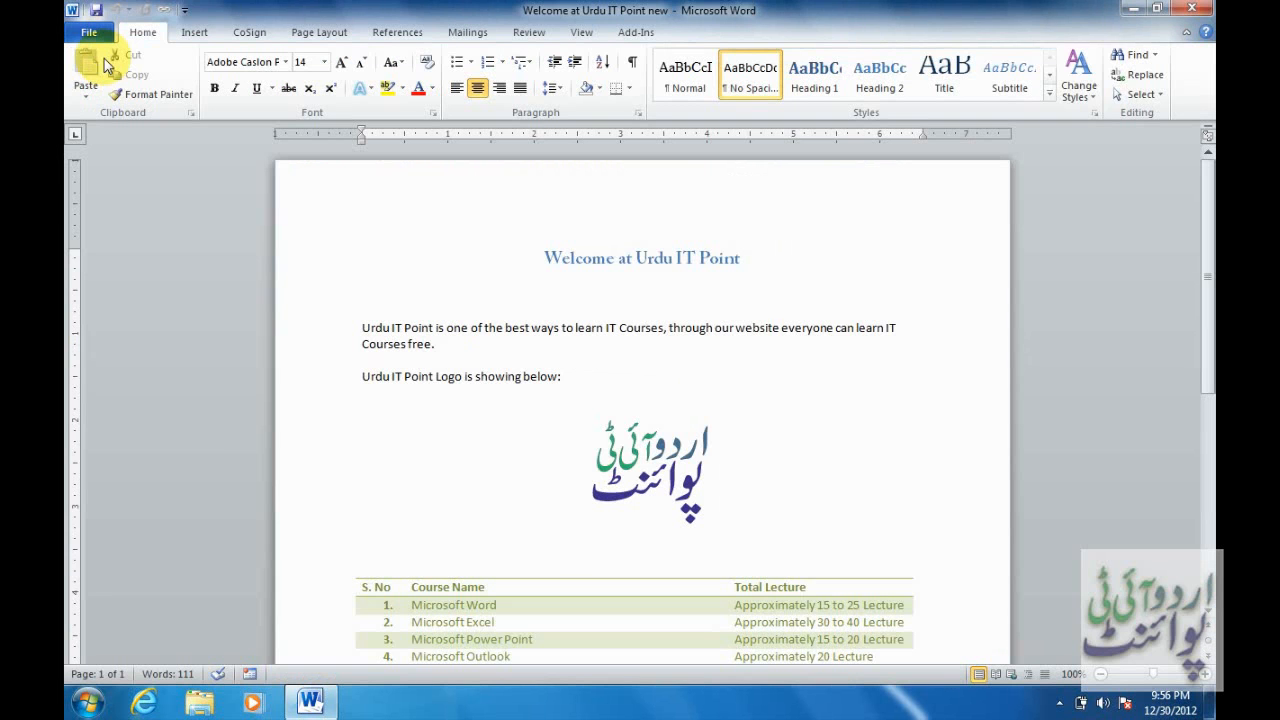
Close the document and reopen 'Welcome at Urdu IT Point new' from the Recent list.
click(89, 32)
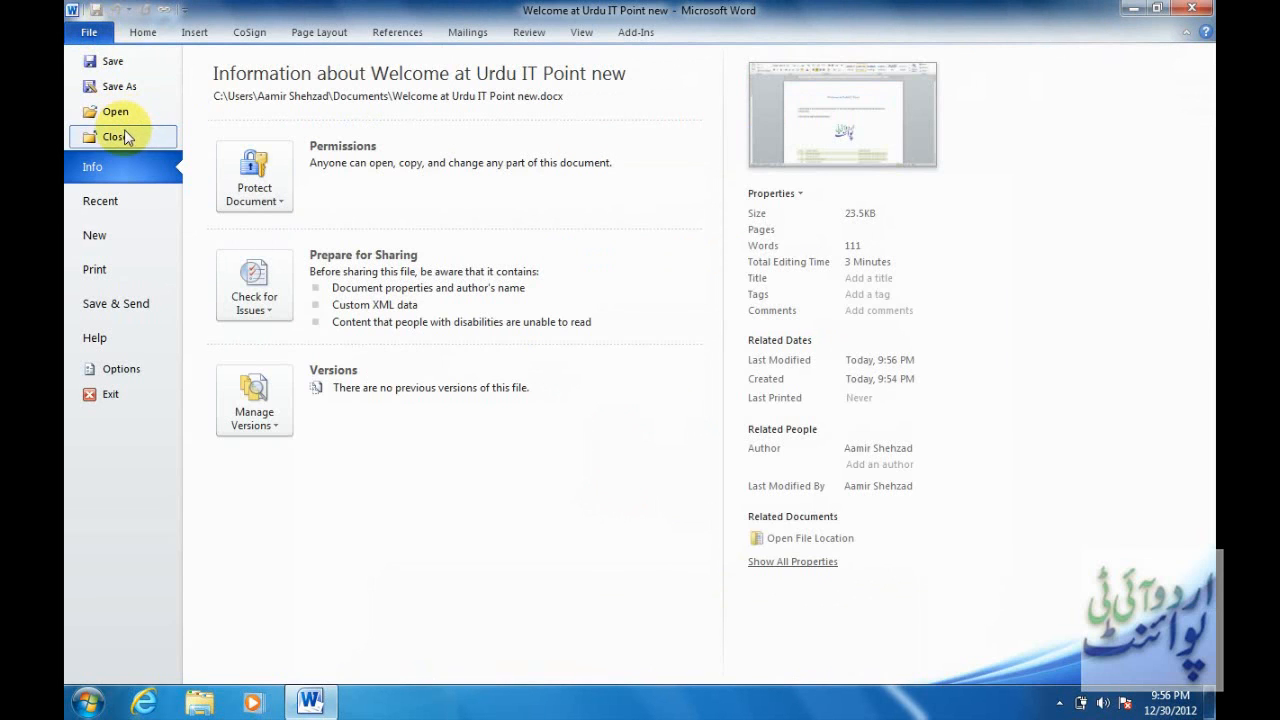
click(125, 137)
click(92, 30)
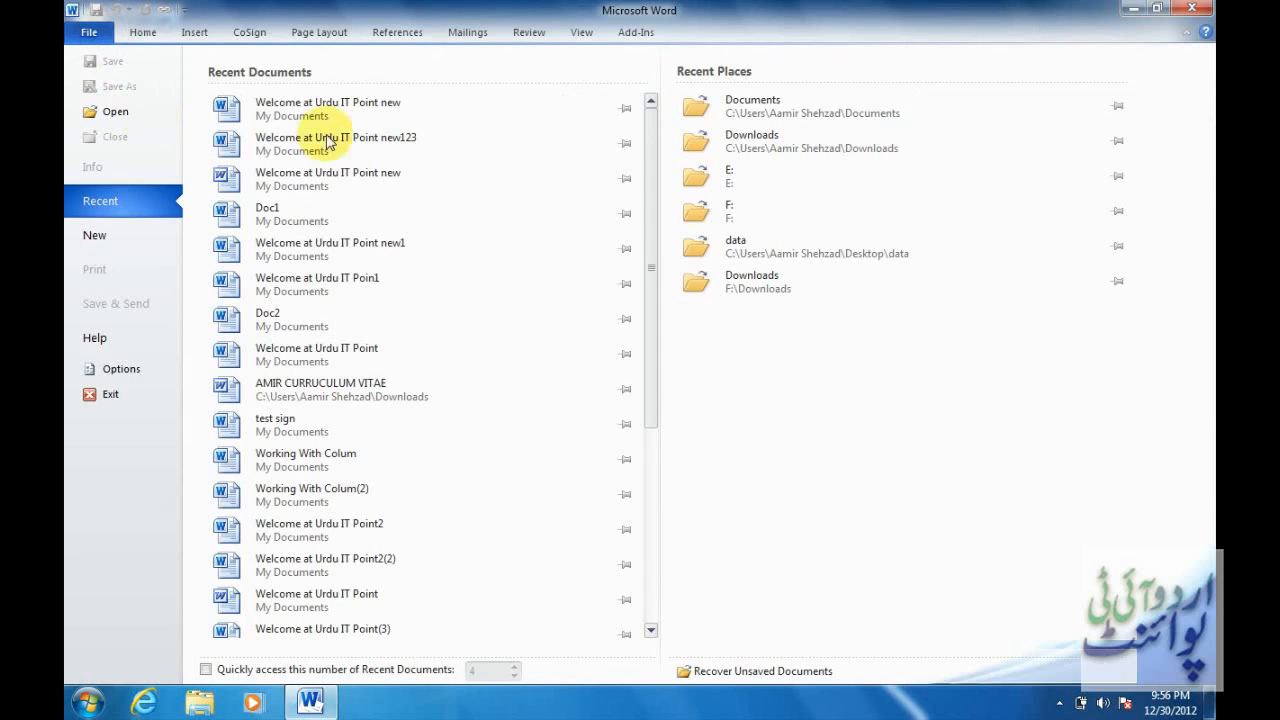
click(366, 106)
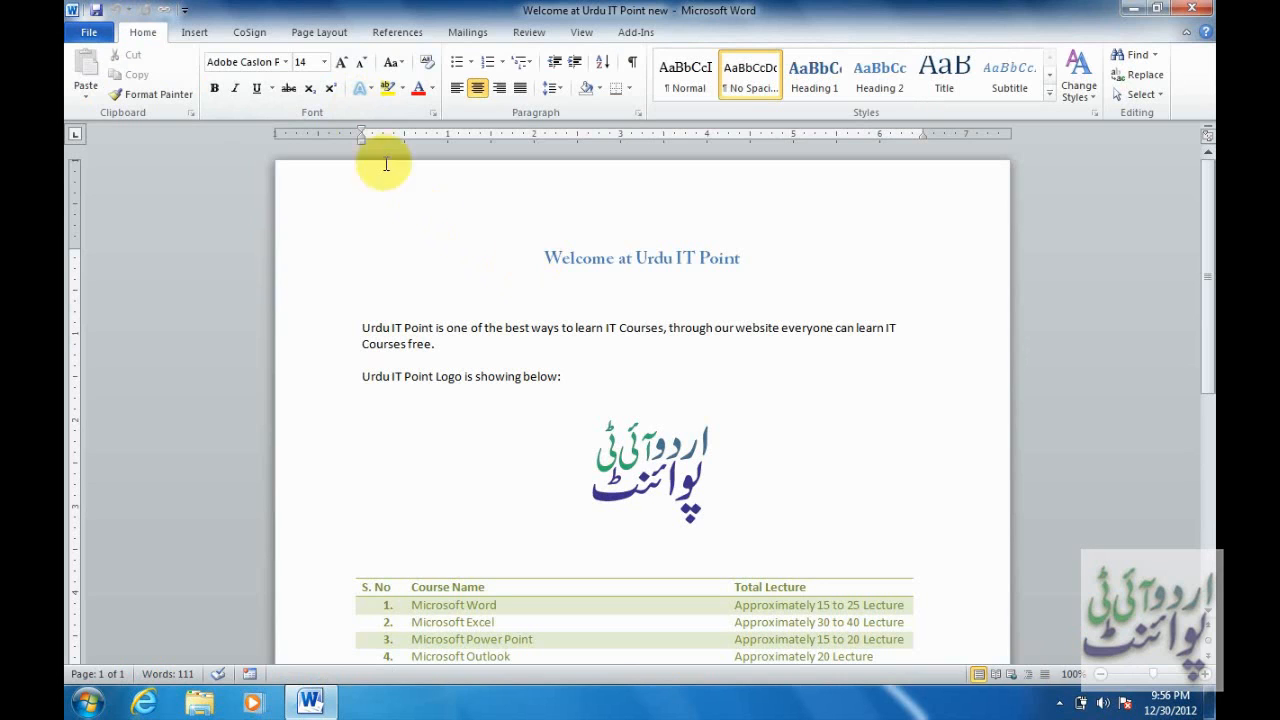
Enter and confirm a password to modify in Save As General Options, then save the document.
click(87, 37)
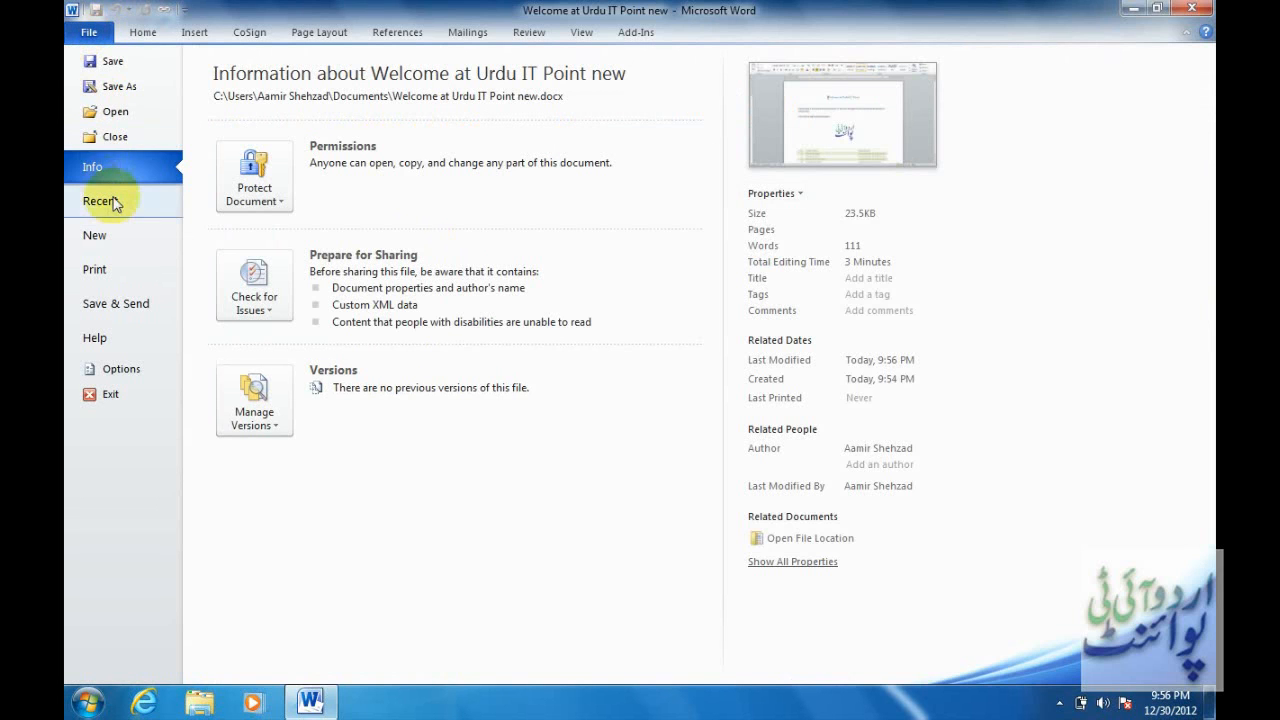
click(118, 86)
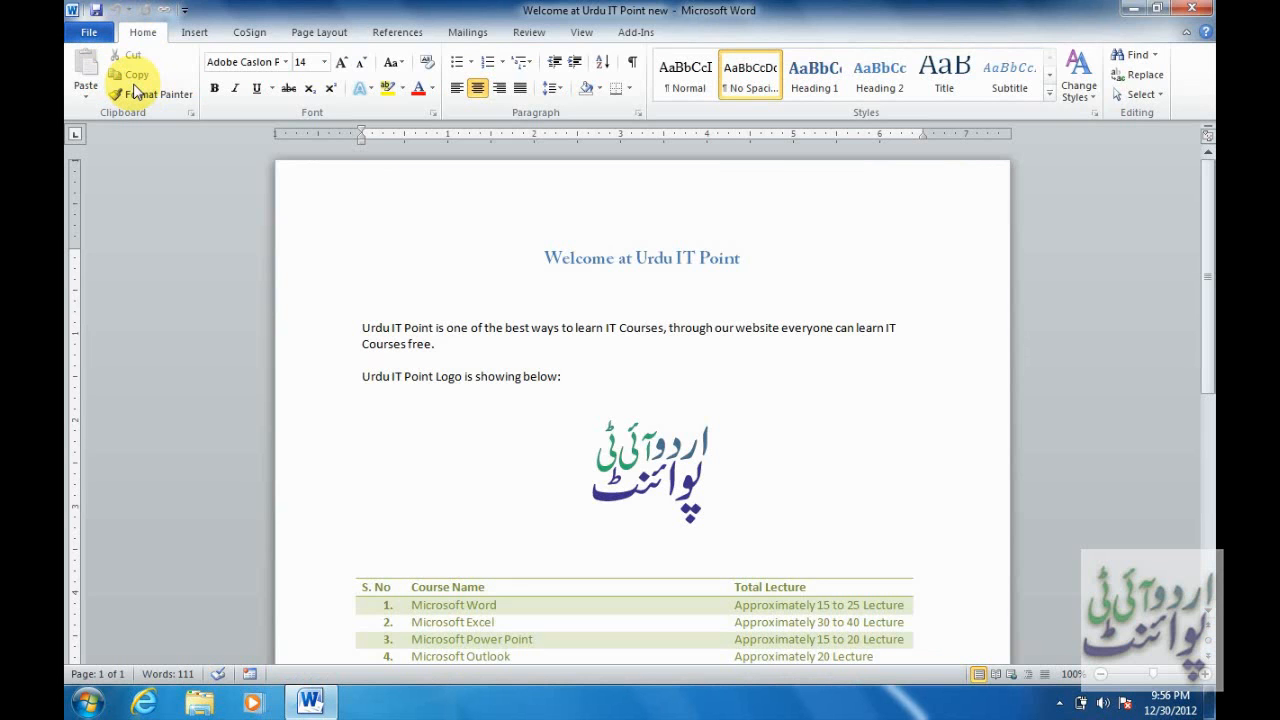
click(426, 427)
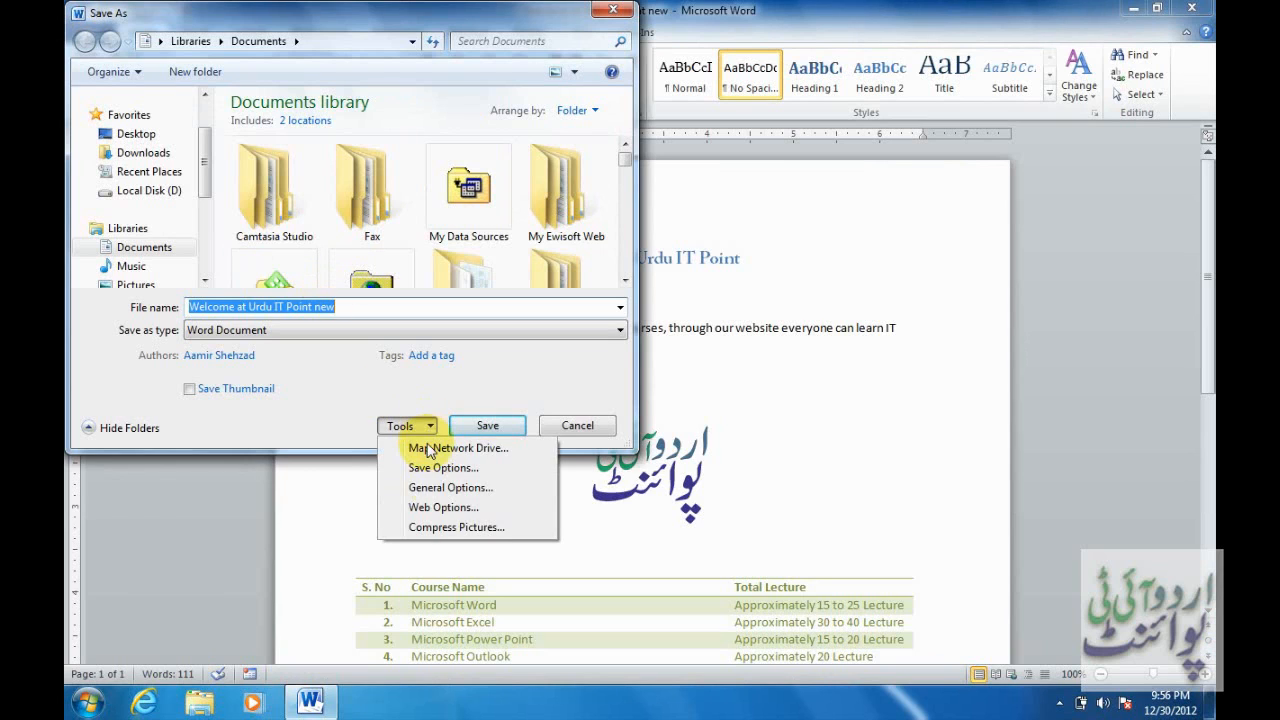
click(452, 488)
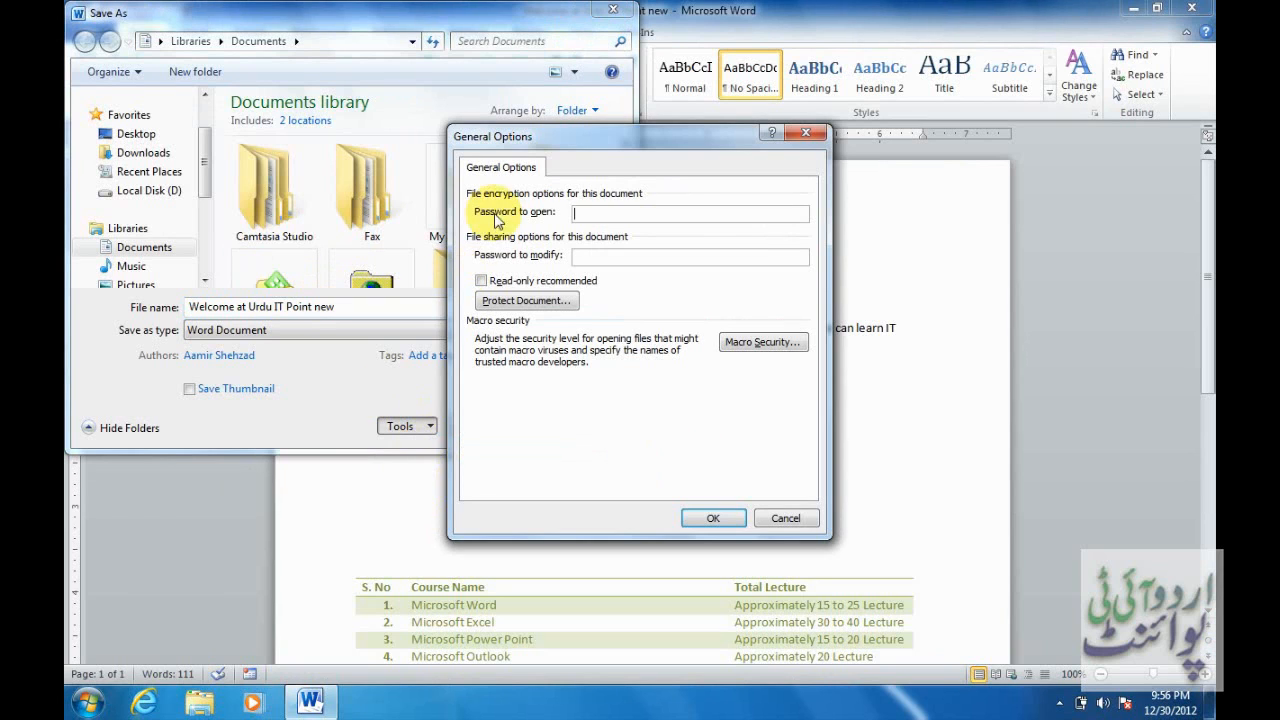
click(606, 258)
text(123)
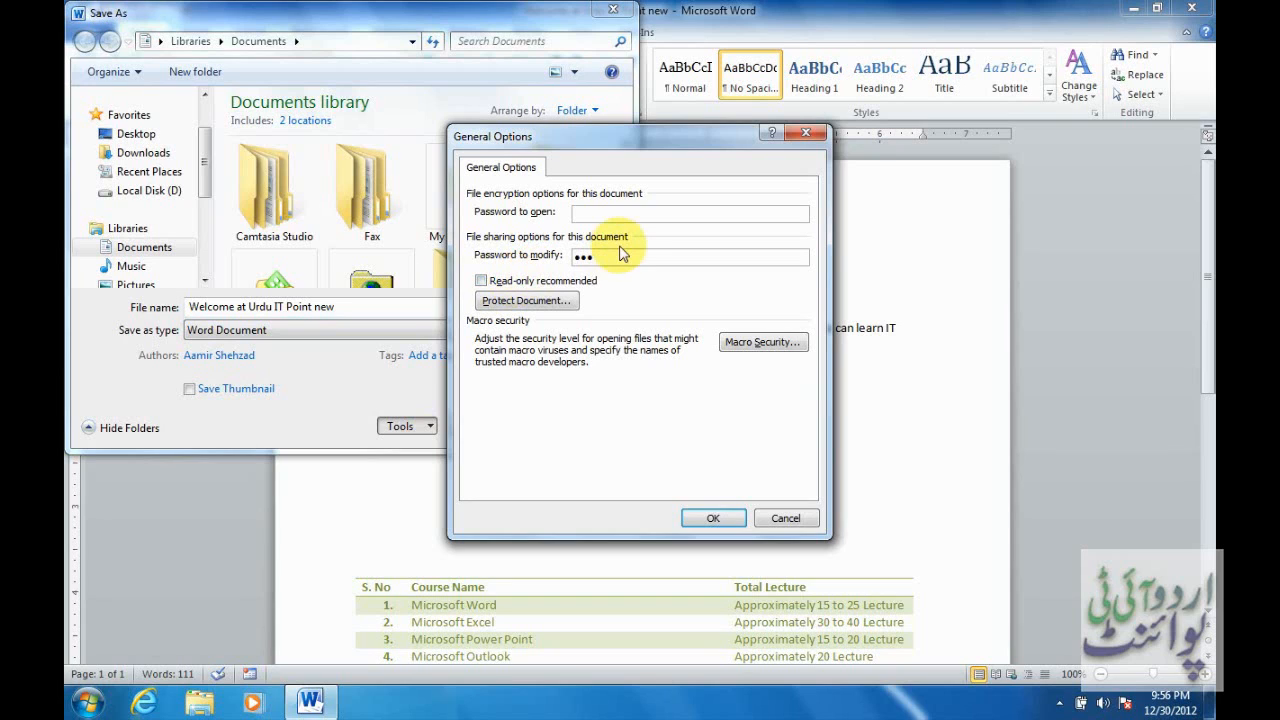
drag(630, 256, 556, 256)
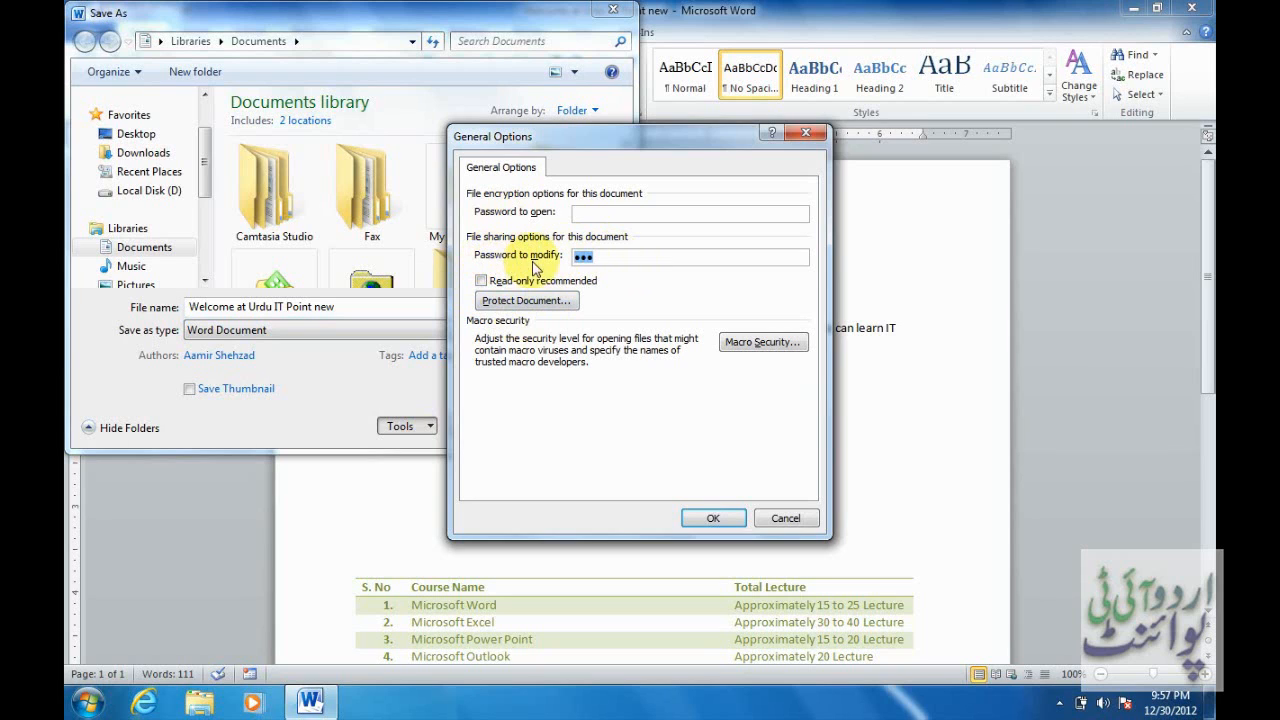
click(700, 518)
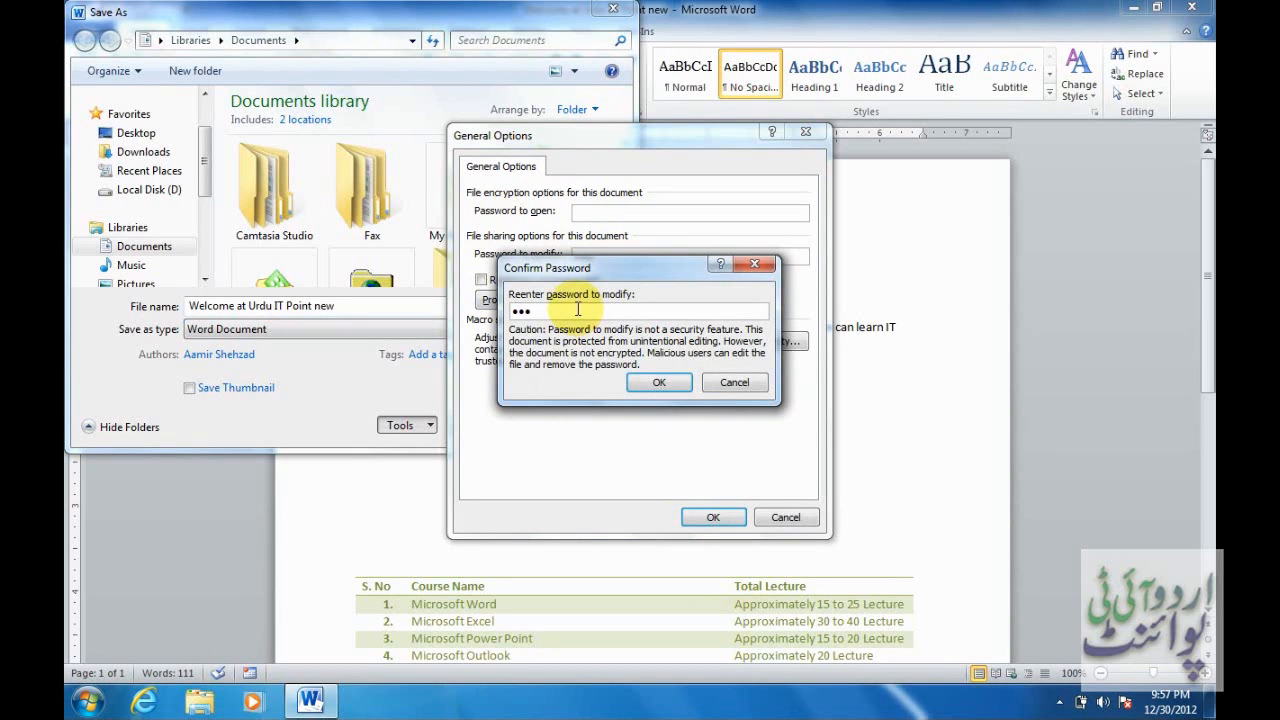
text(123)
click(662, 384)
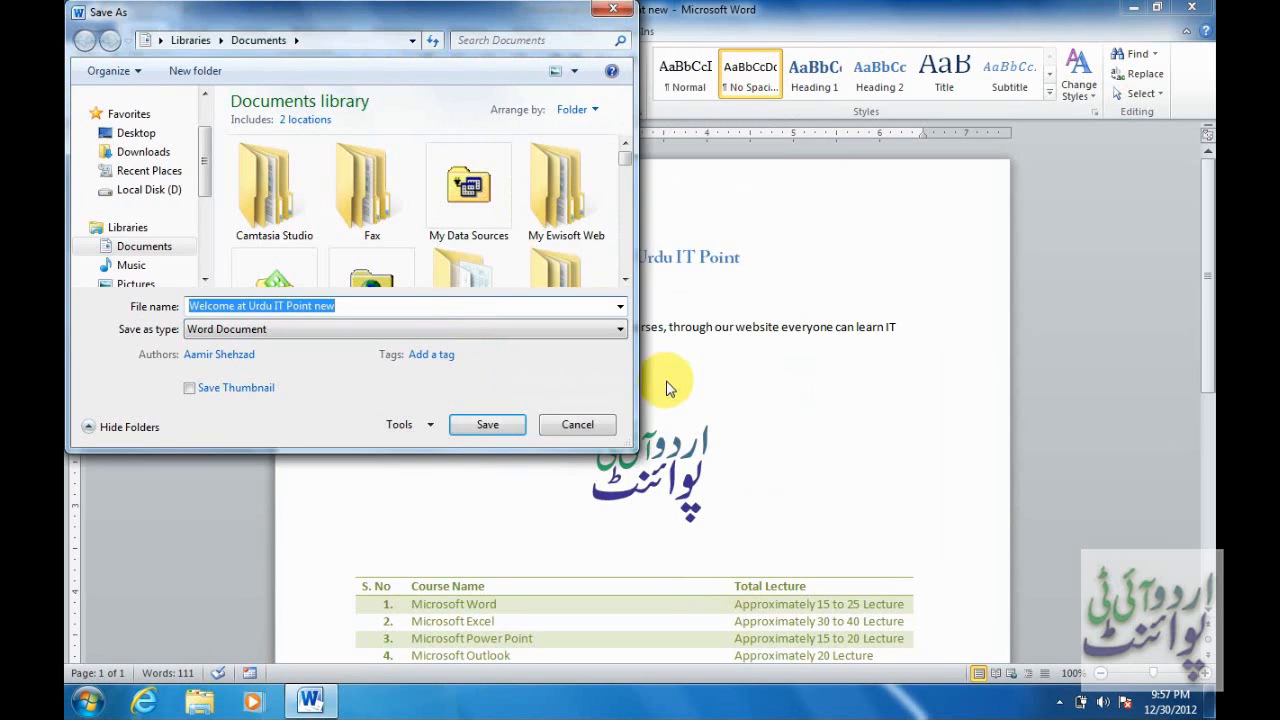
click(490, 426)
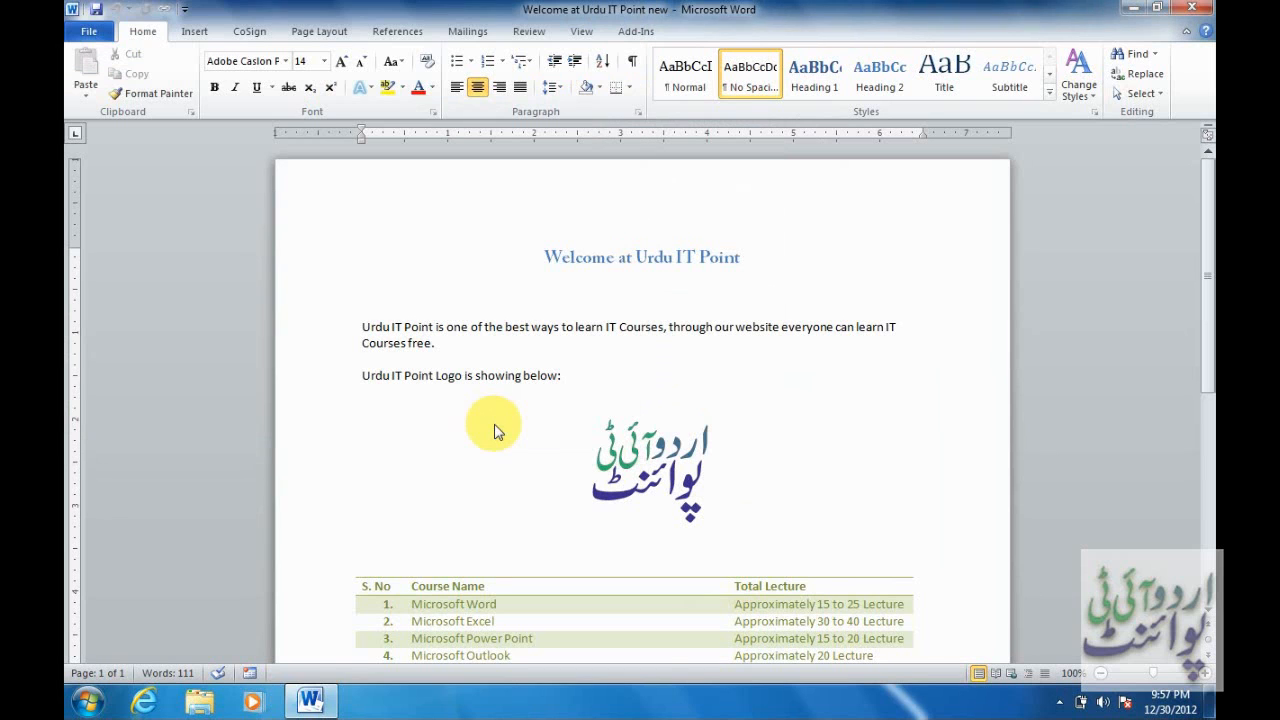
Close the document, reopen it from Recent as Read Only, then try typing 'jkhjhj' into it.
click(89, 31)
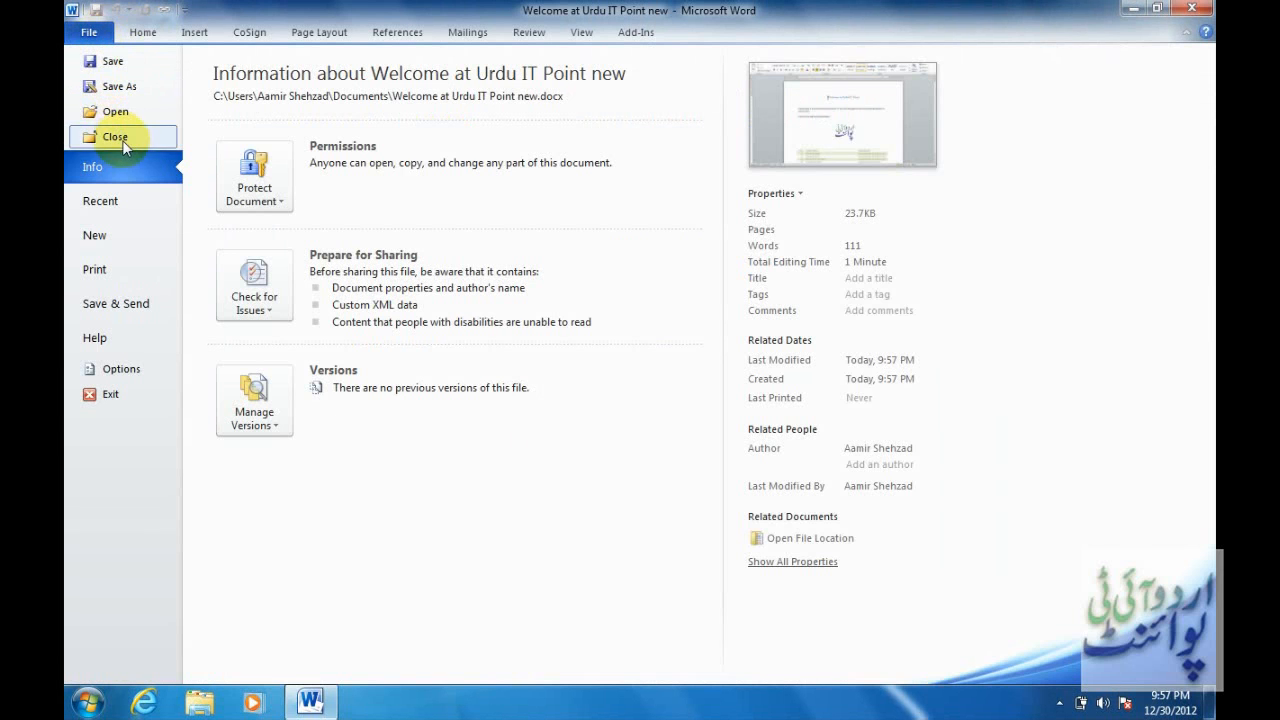
click(122, 140)
click(89, 31)
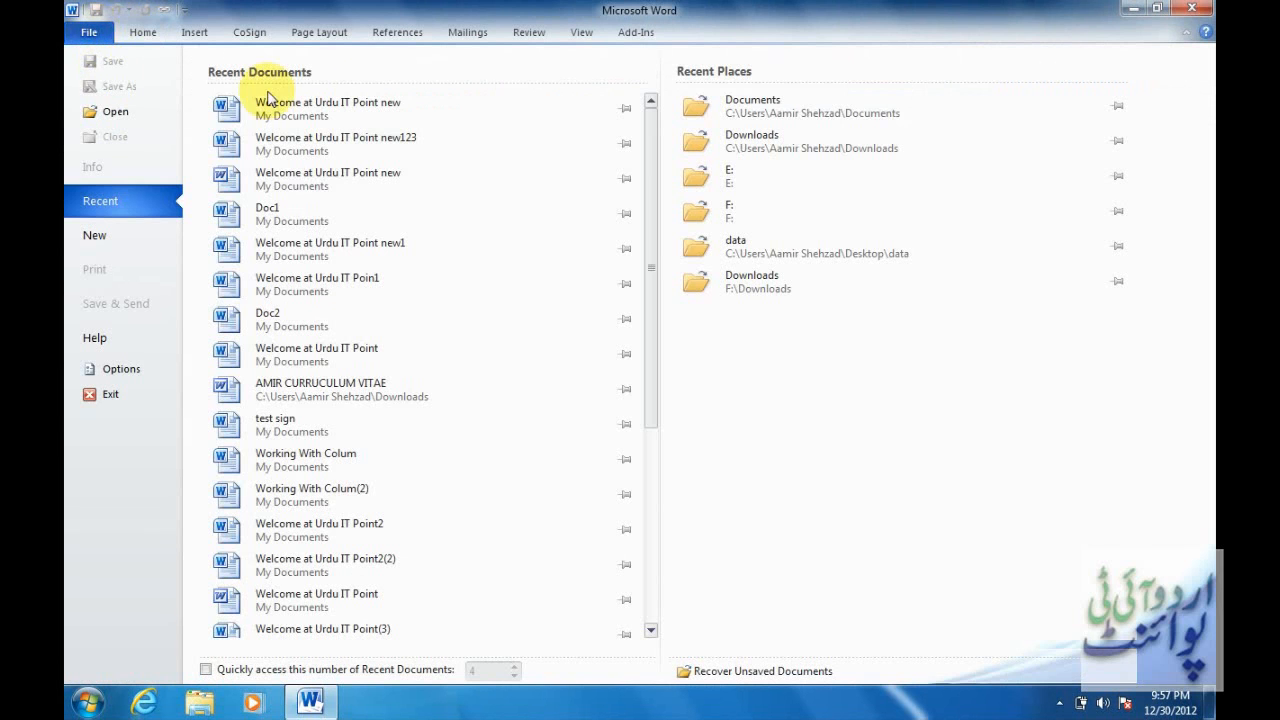
click(375, 104)
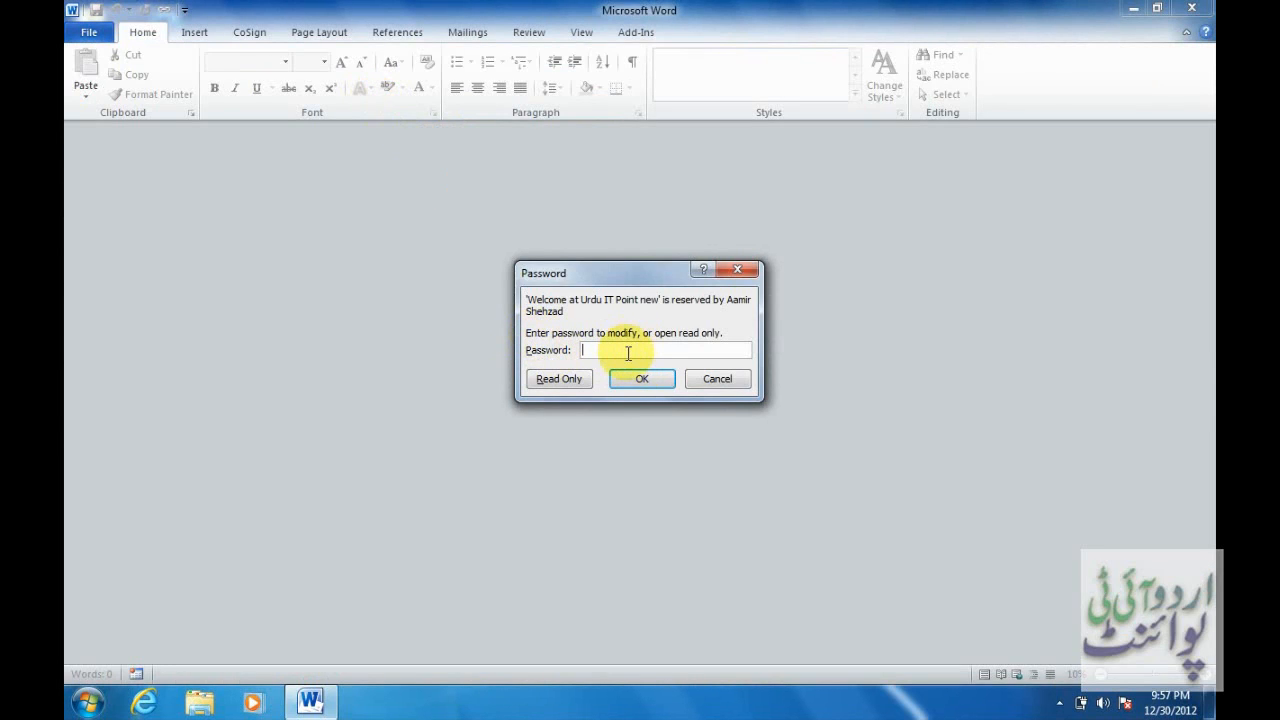
click(557, 381)
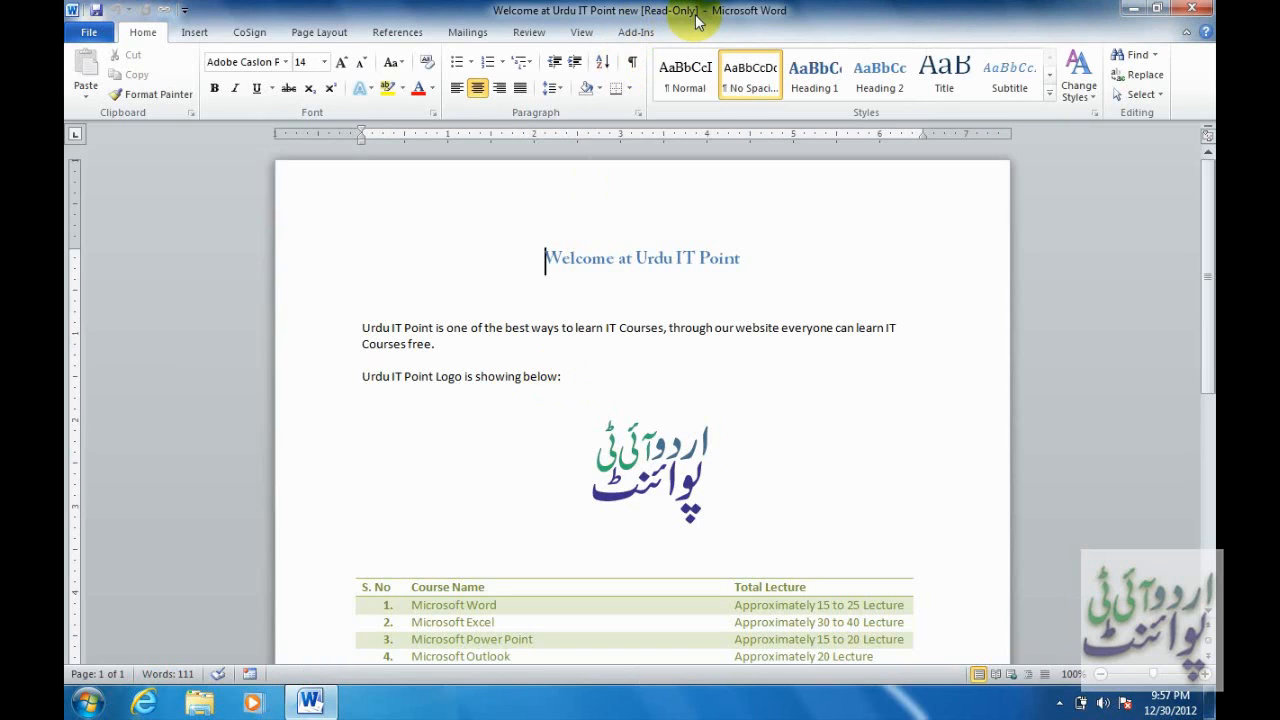
text(jkhjhj)
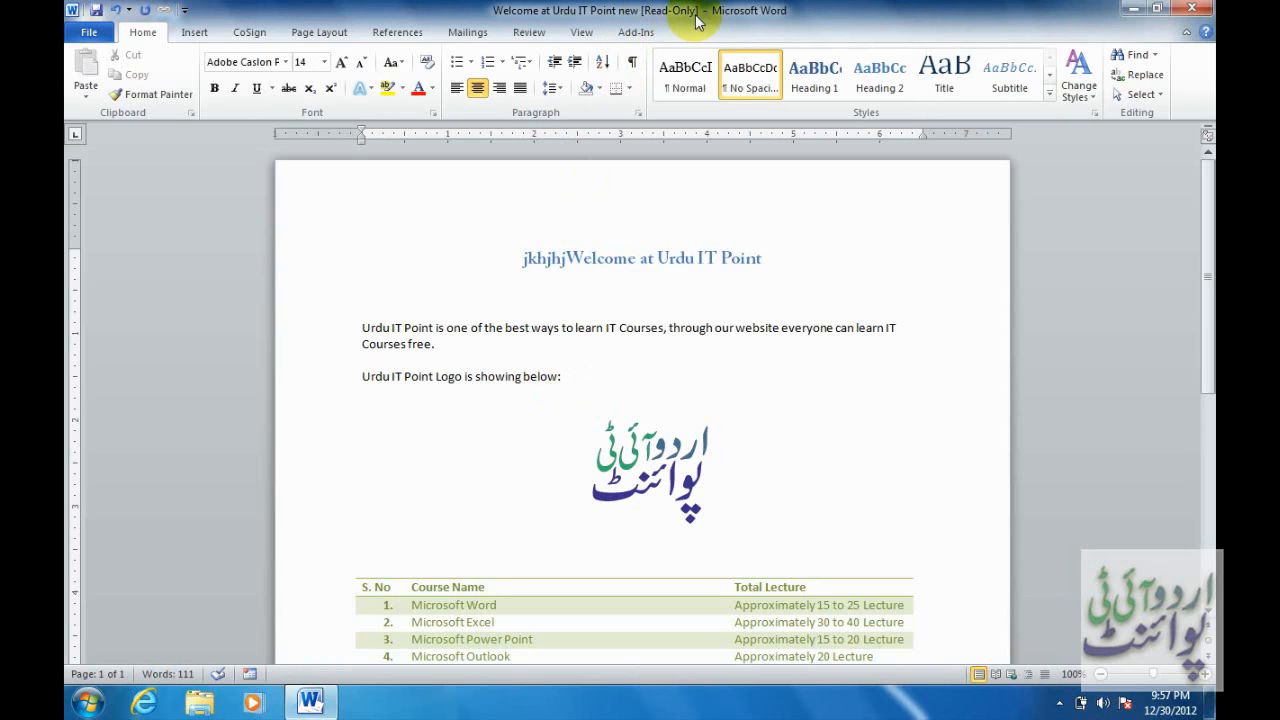
click(97, 10)
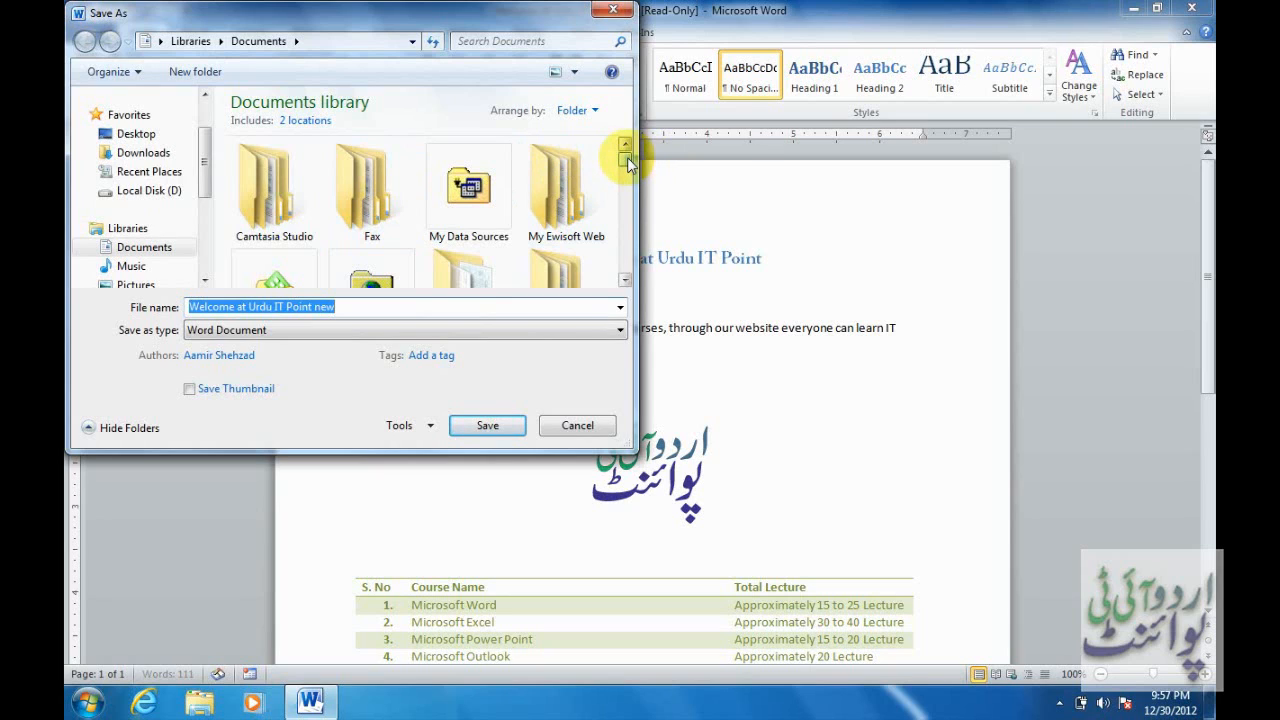
click(584, 431)
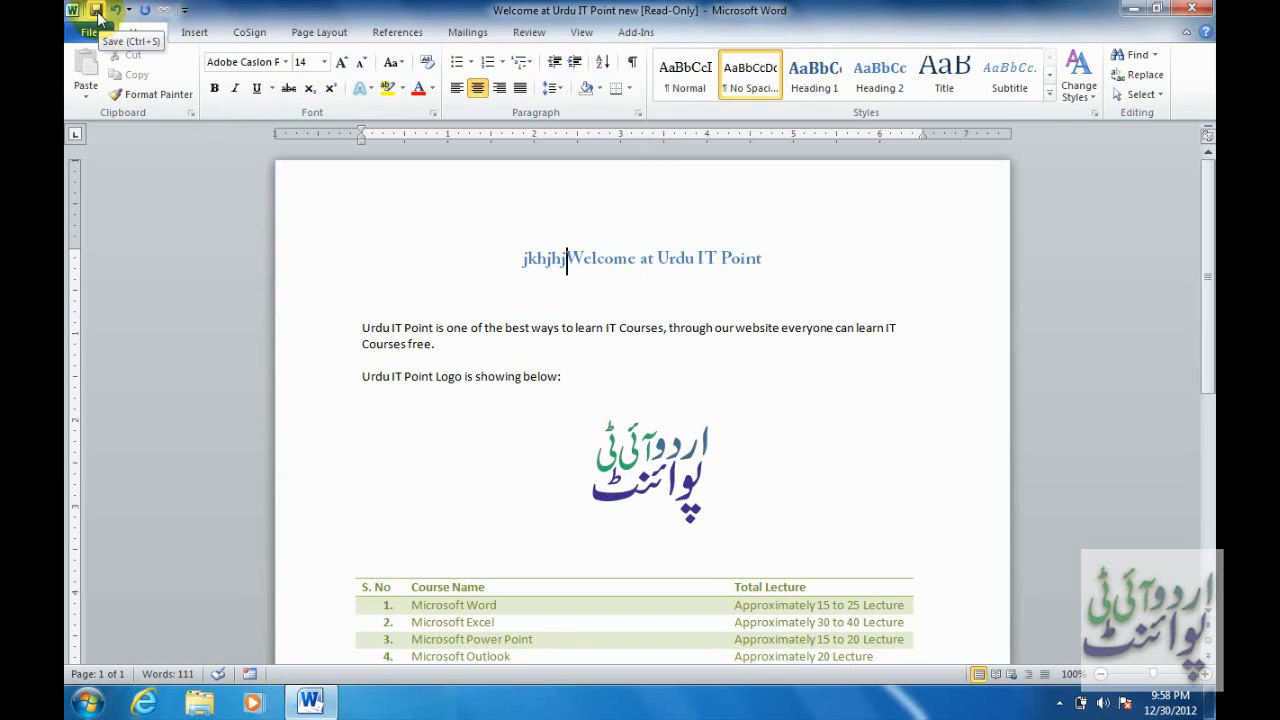
key(BackSpace)
key(BackSpace)
key(BackSpace)
key(BackSpace)
key(BackSpace)
key(BackSpace)
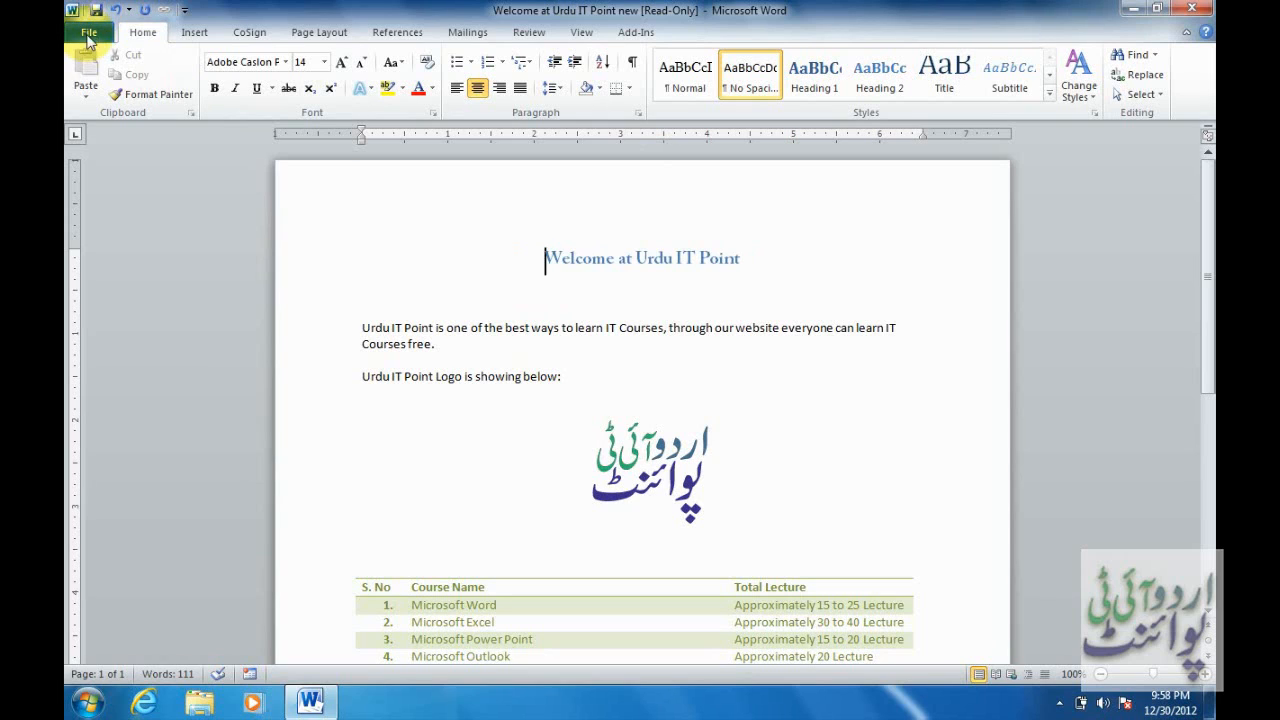
click(89, 34)
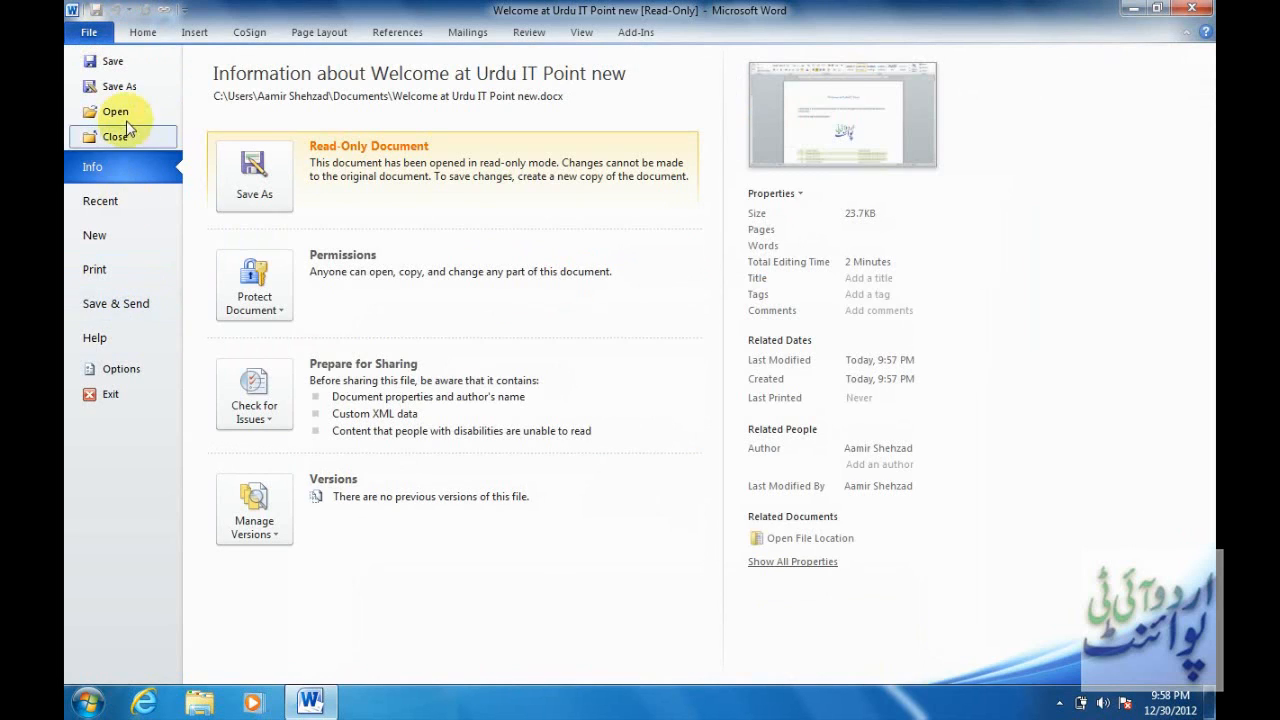
click(131, 92)
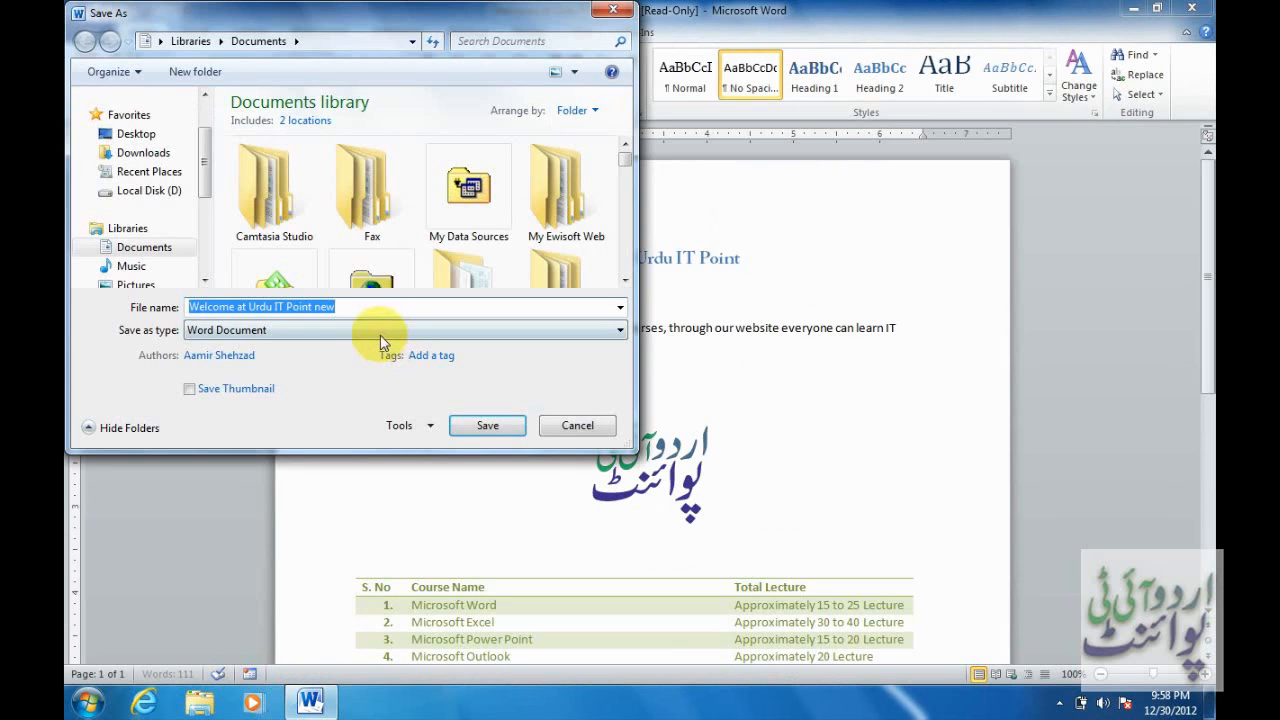
click(413, 429)
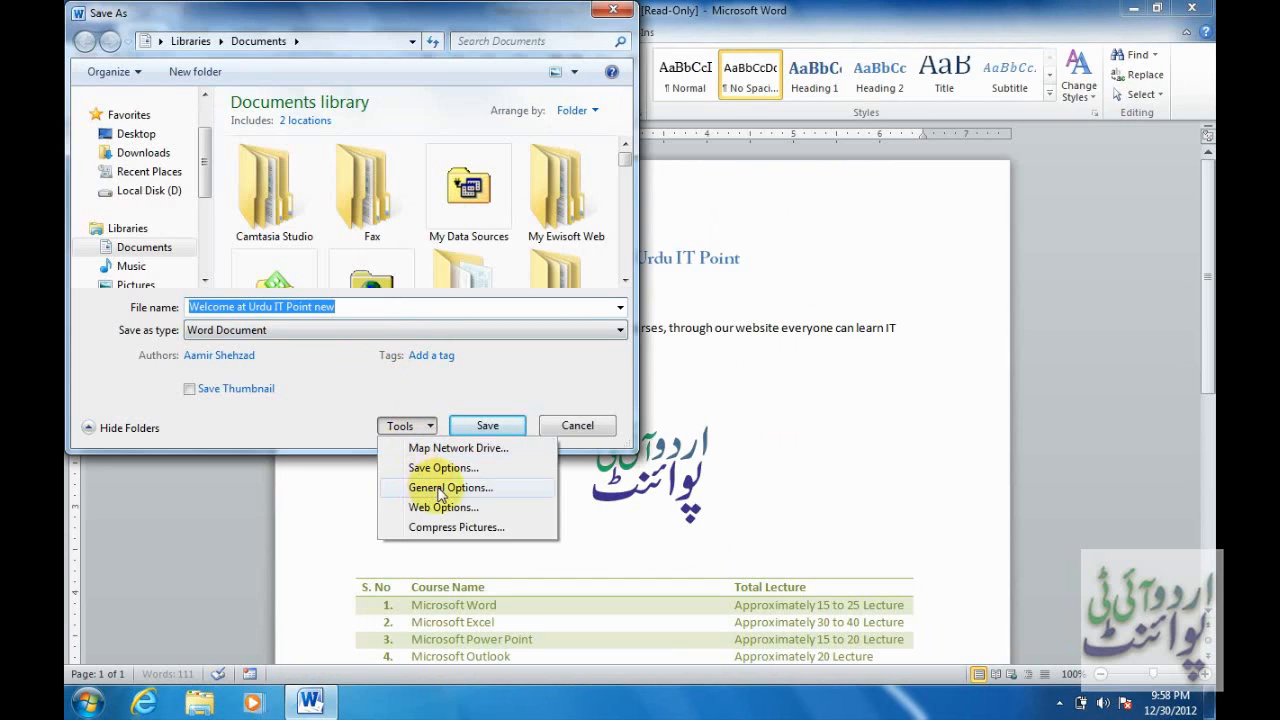
click(416, 487)
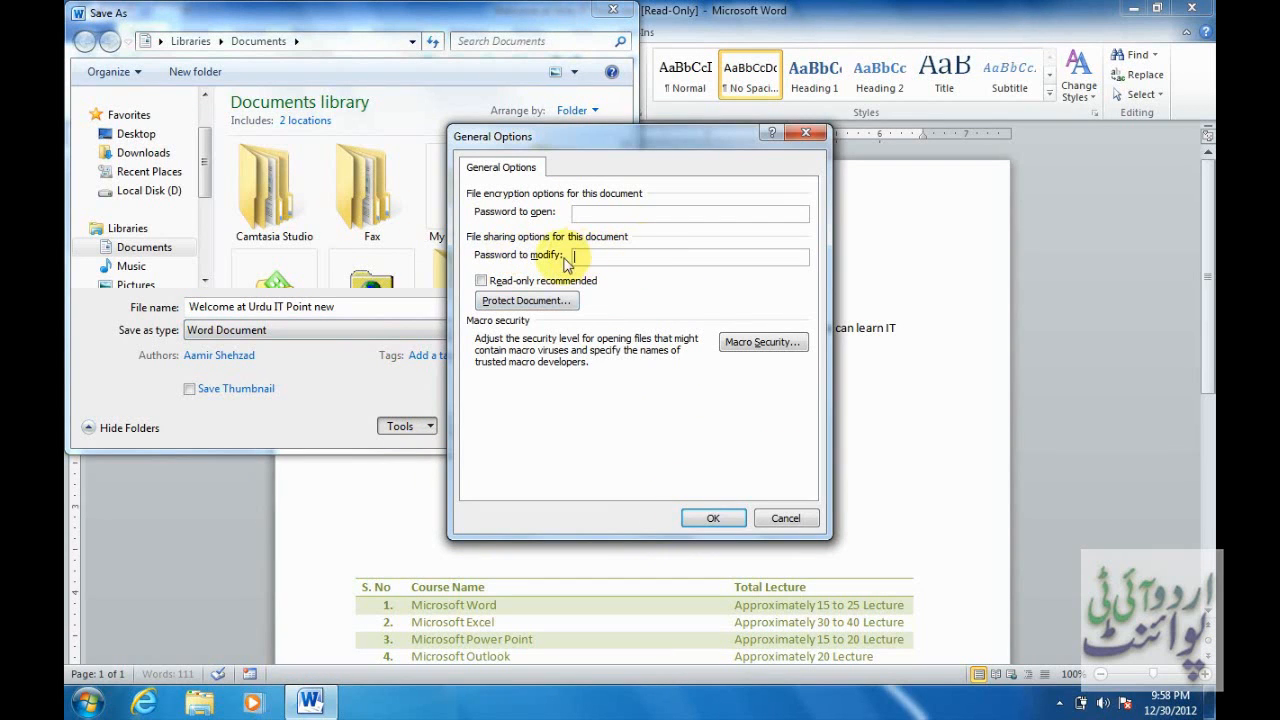
click(731, 518)
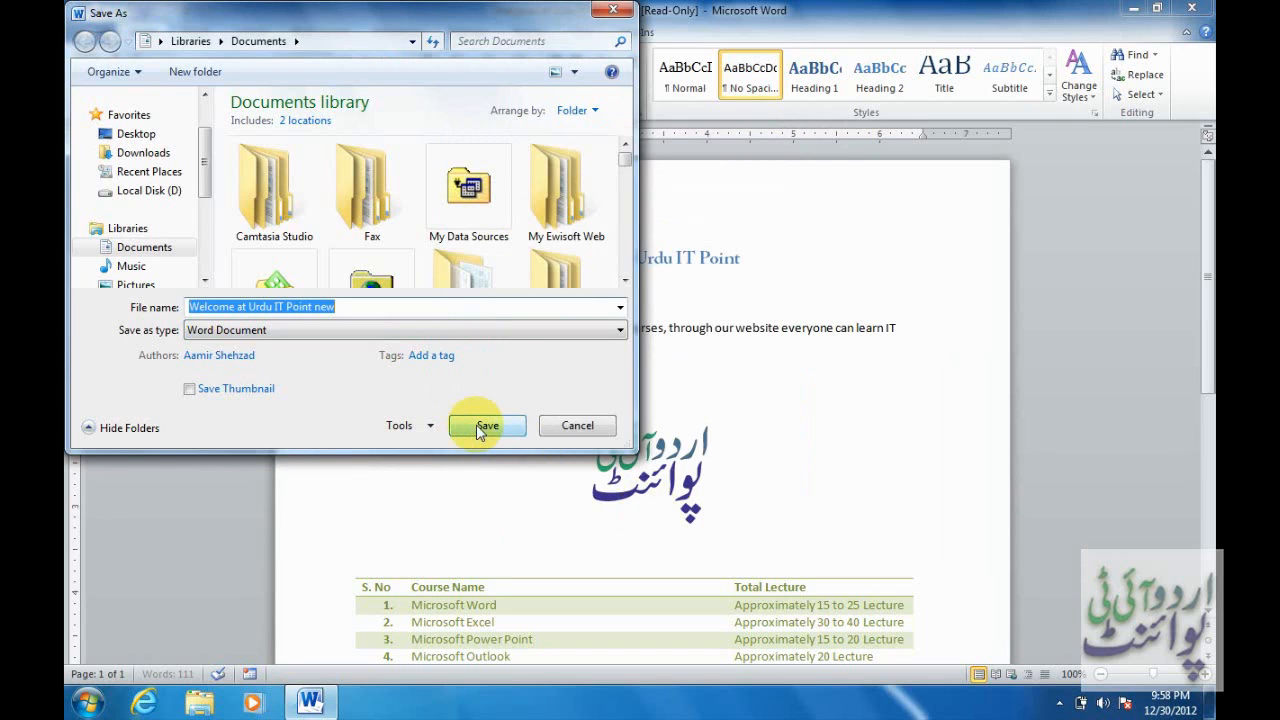
click(484, 425)
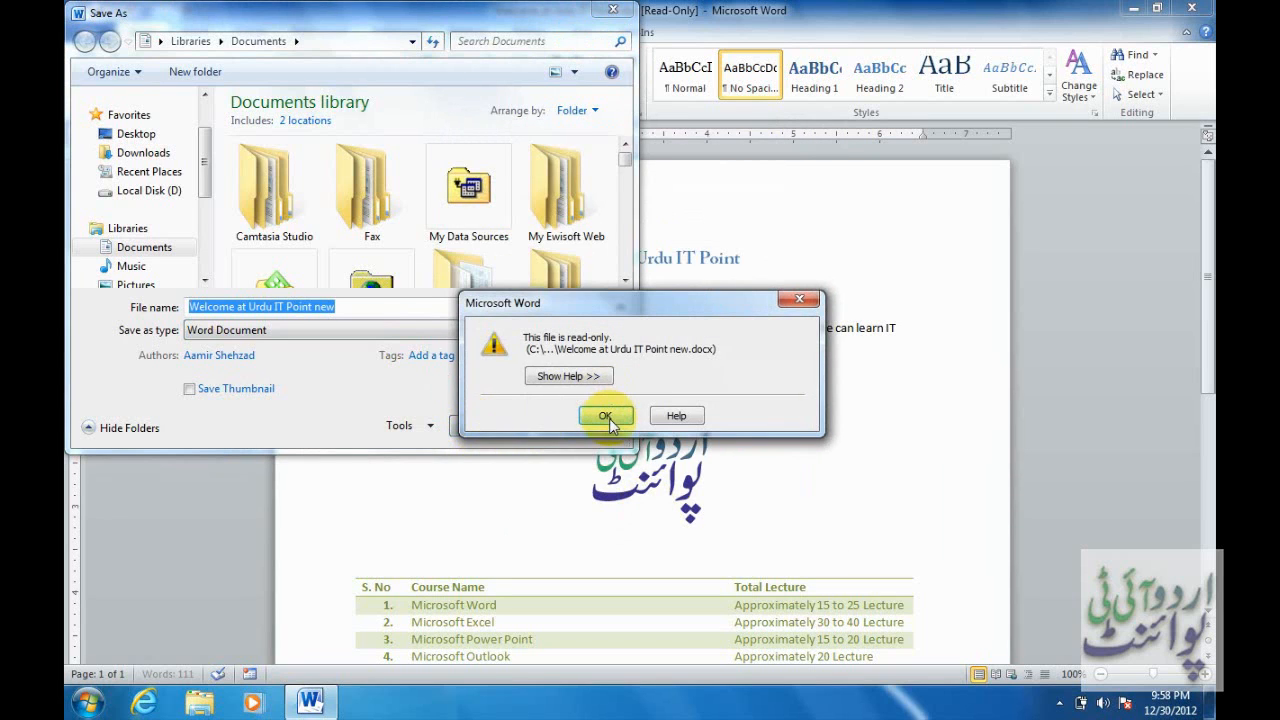
click(607, 416)
click(574, 424)
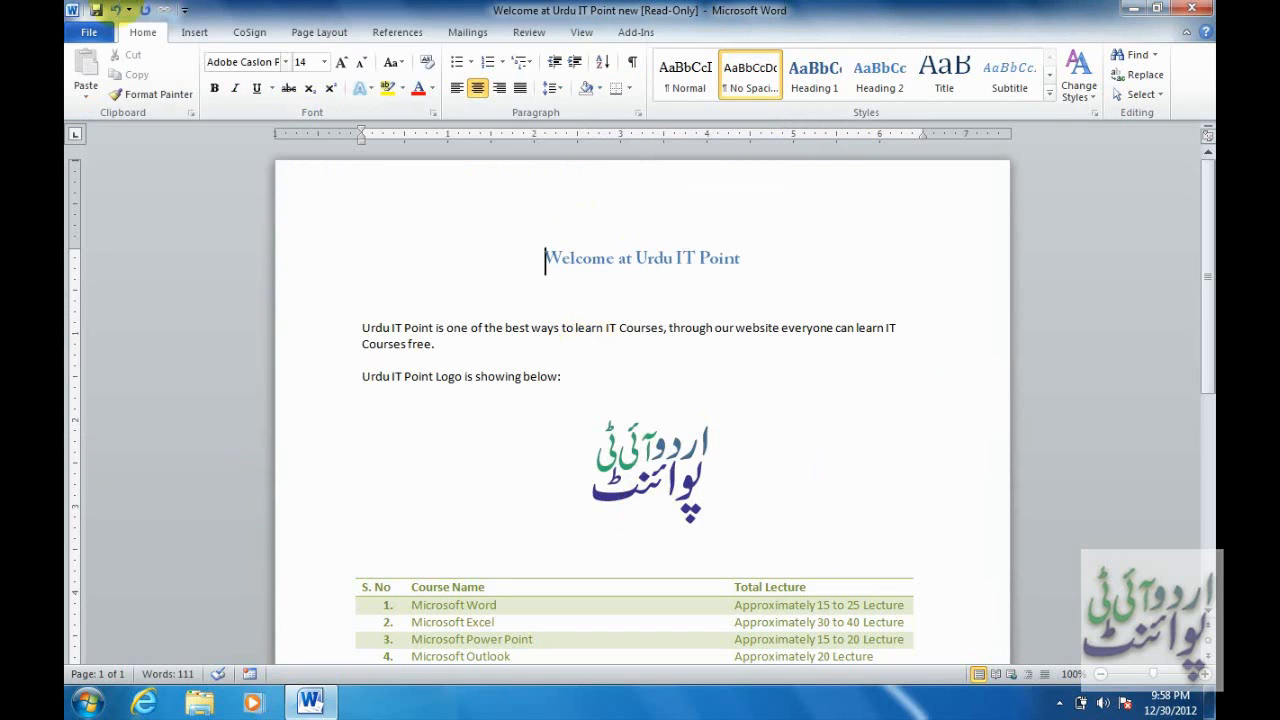
Close without saving, reopen from Recent, decline read-only, and enter the modify password.
click(89, 34)
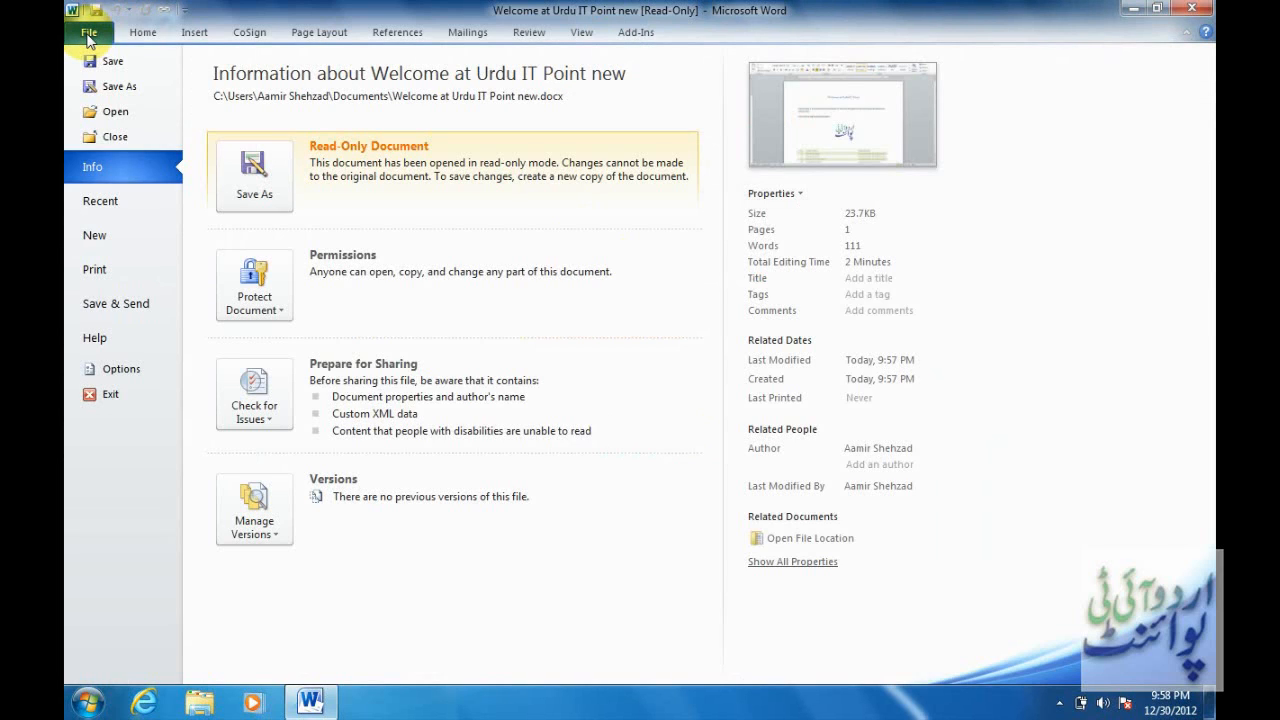
key(Escape)
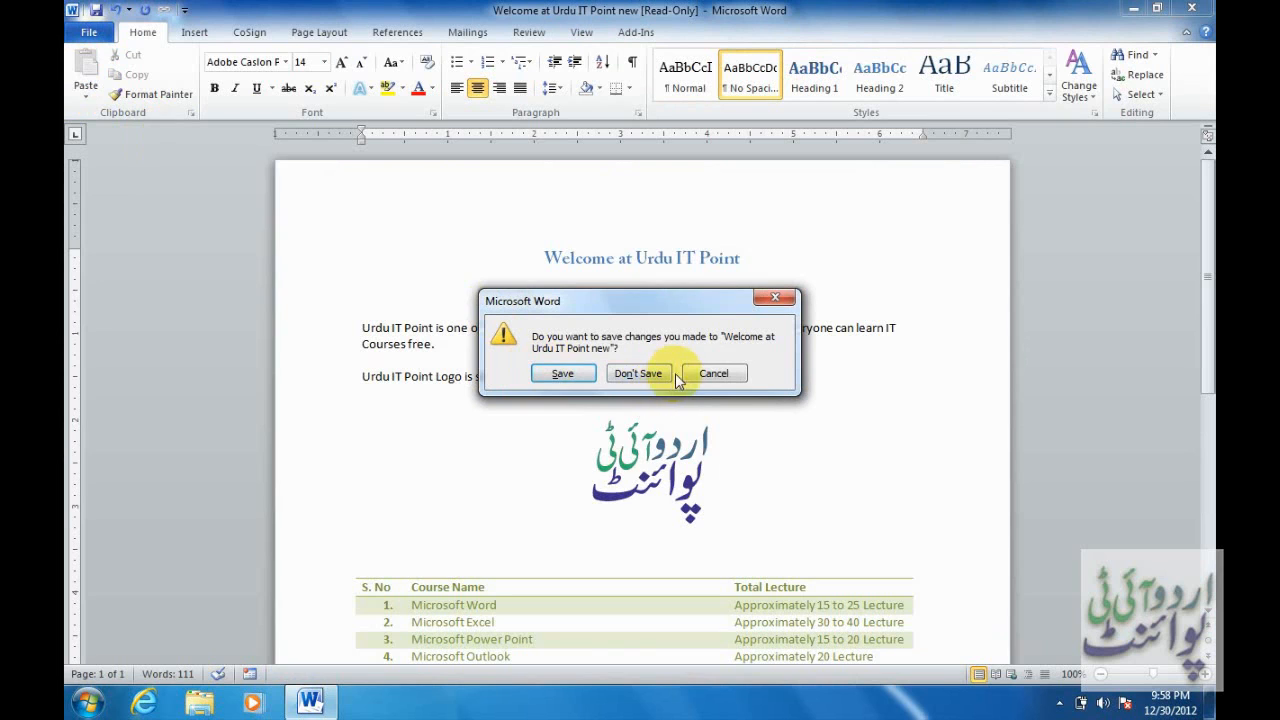
click(640, 380)
click(85, 36)
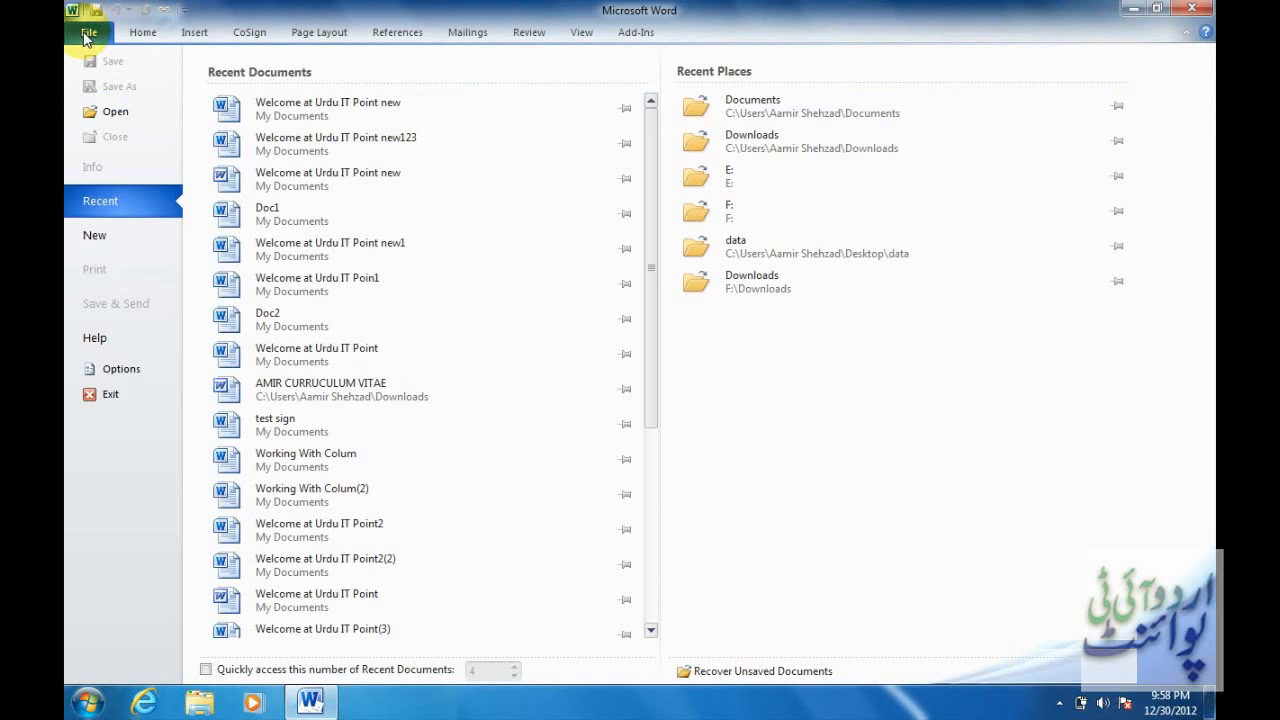
click(341, 106)
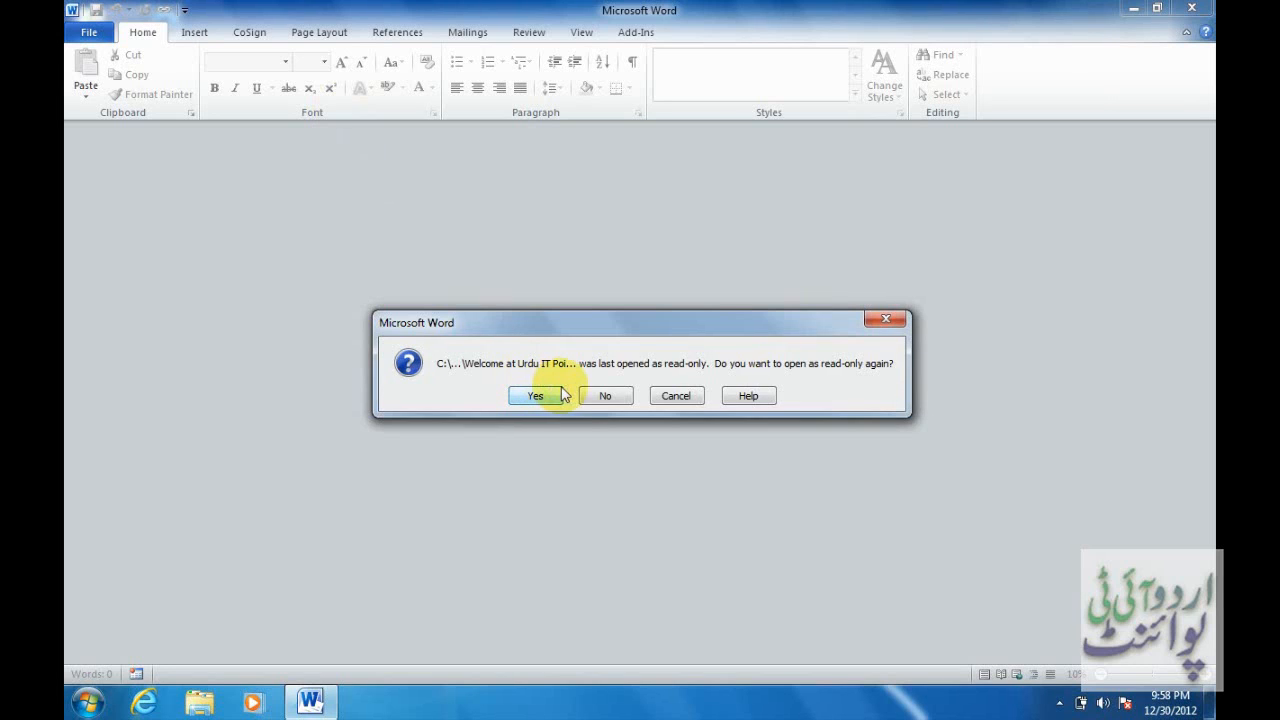
click(605, 397)
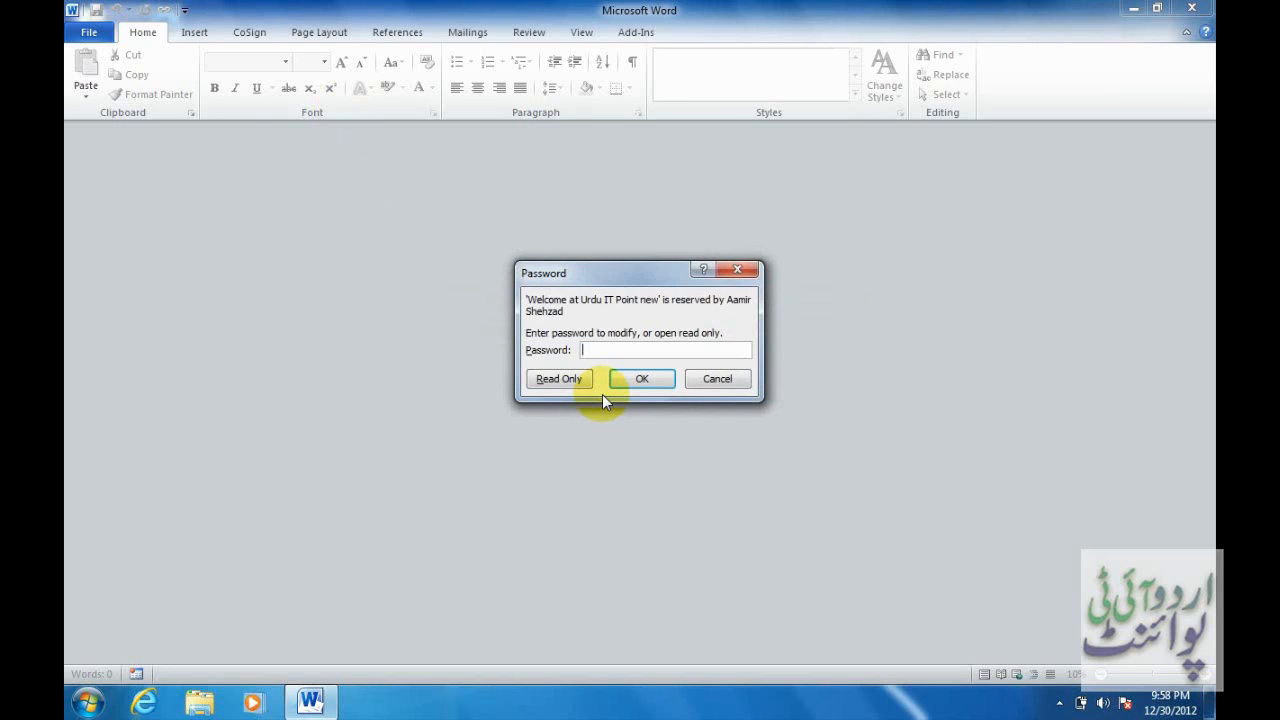
text(123)
key(Return)
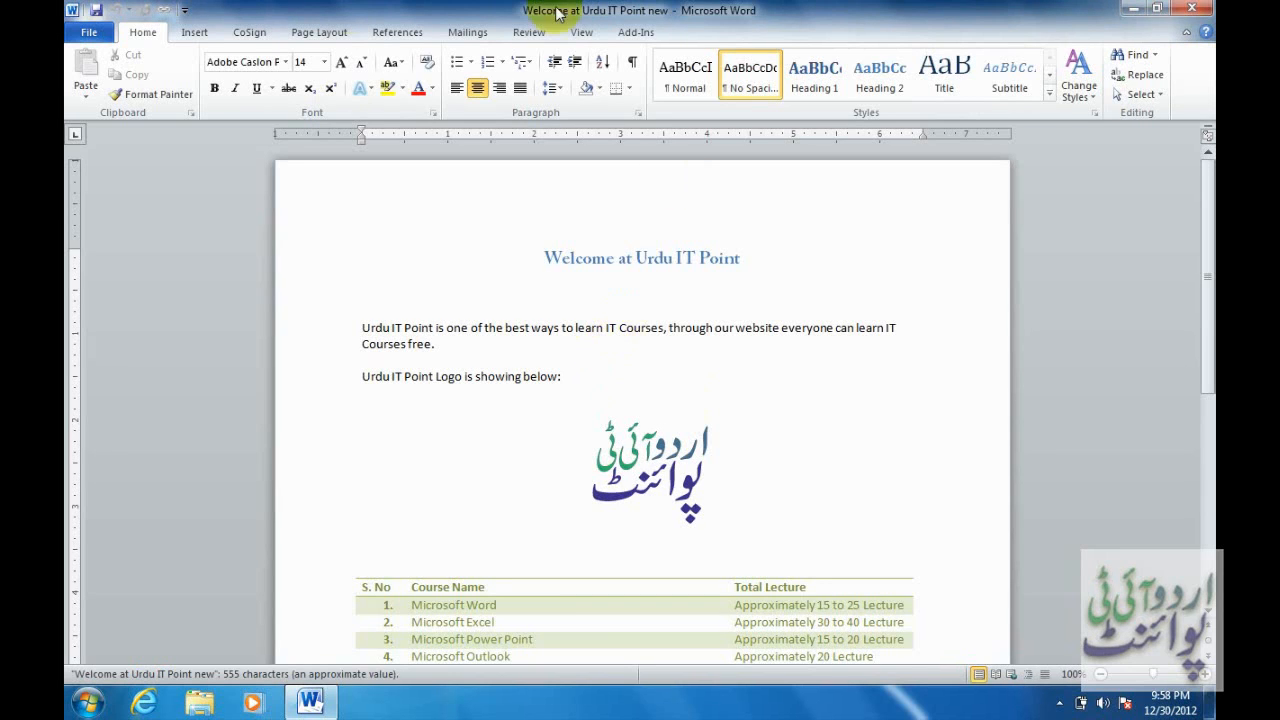
Clear the Password to modify box in Save As General Options and save the document.
click(88, 34)
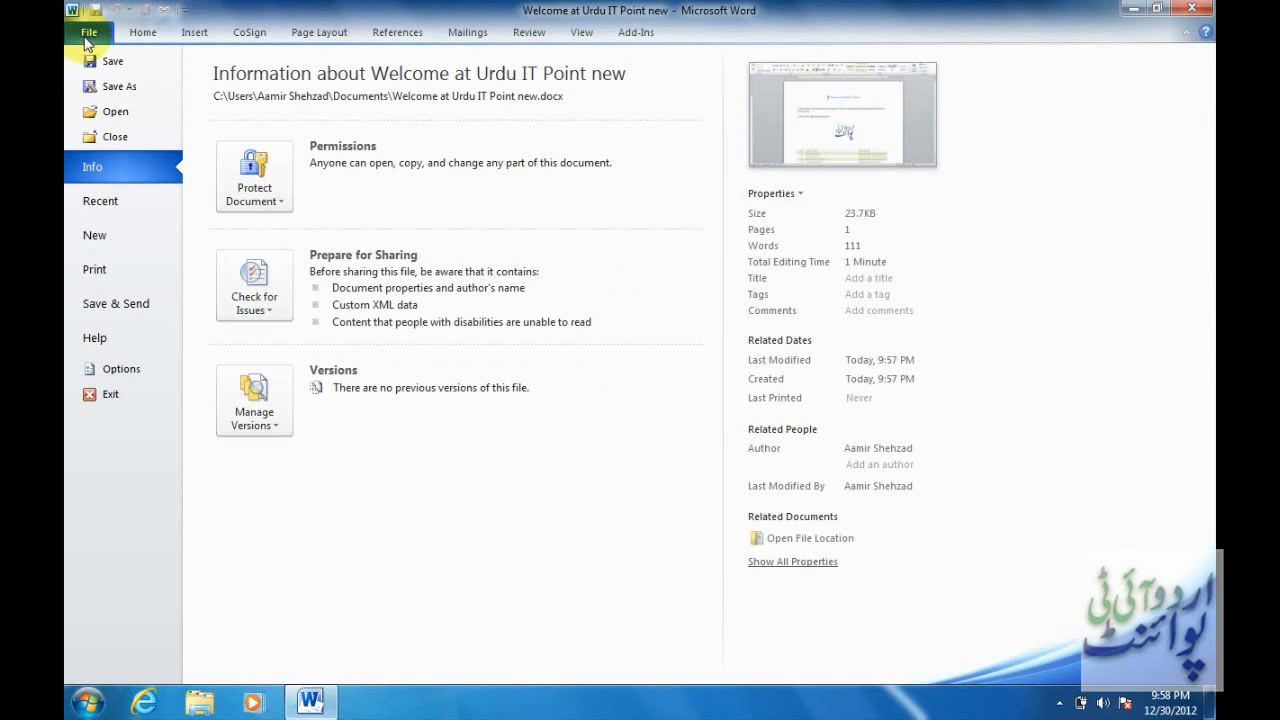
click(120, 88)
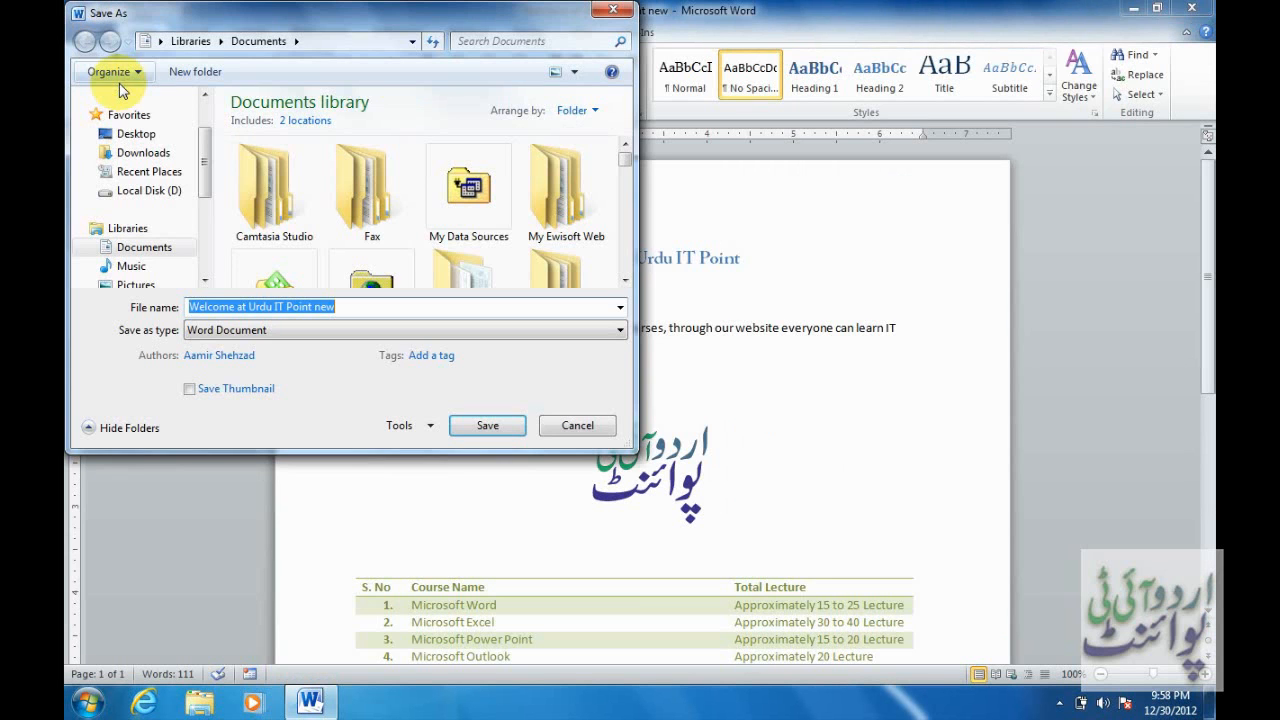
click(427, 428)
click(445, 487)
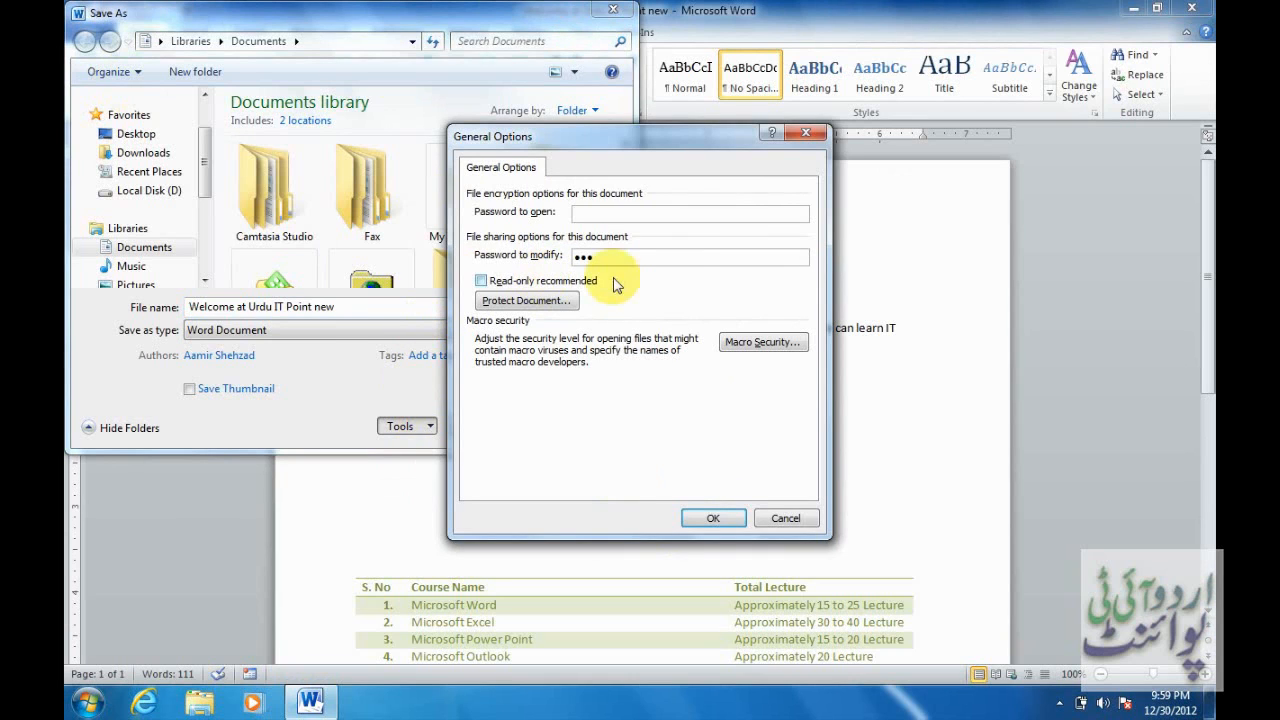
click(637, 257)
key(BackSpace)
key(BackSpace)
key(BackSpace)
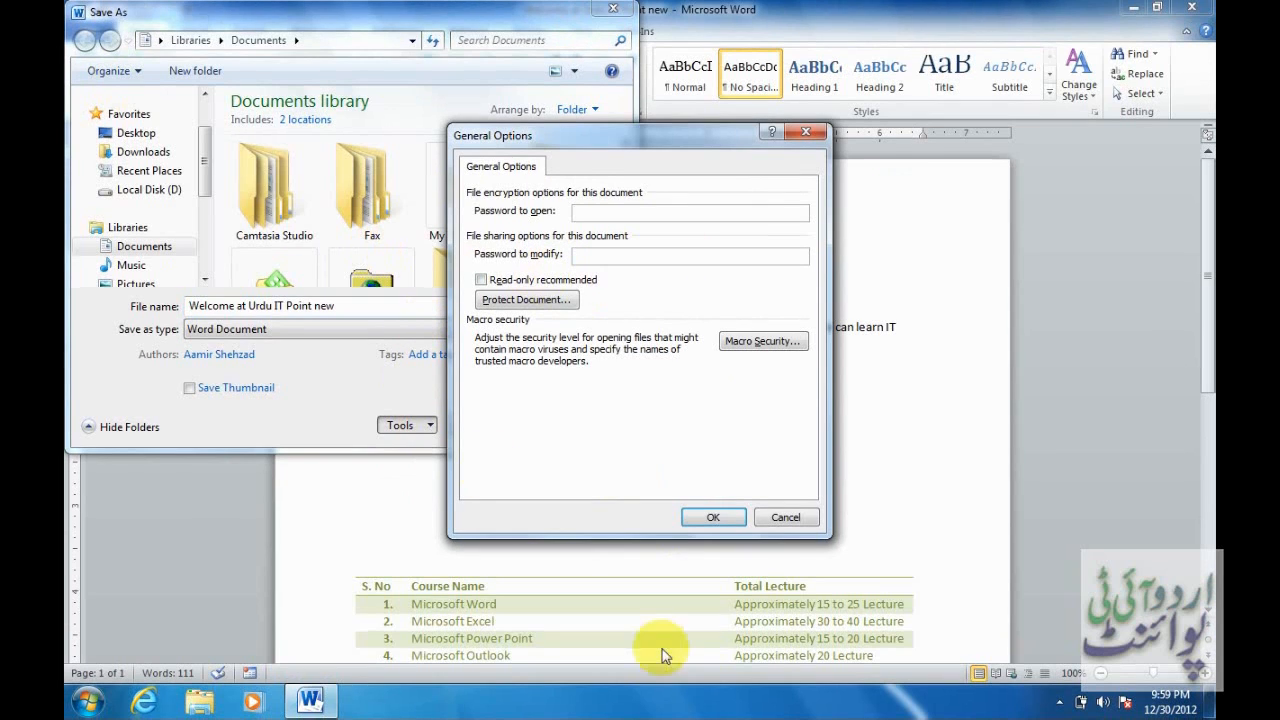
click(710, 517)
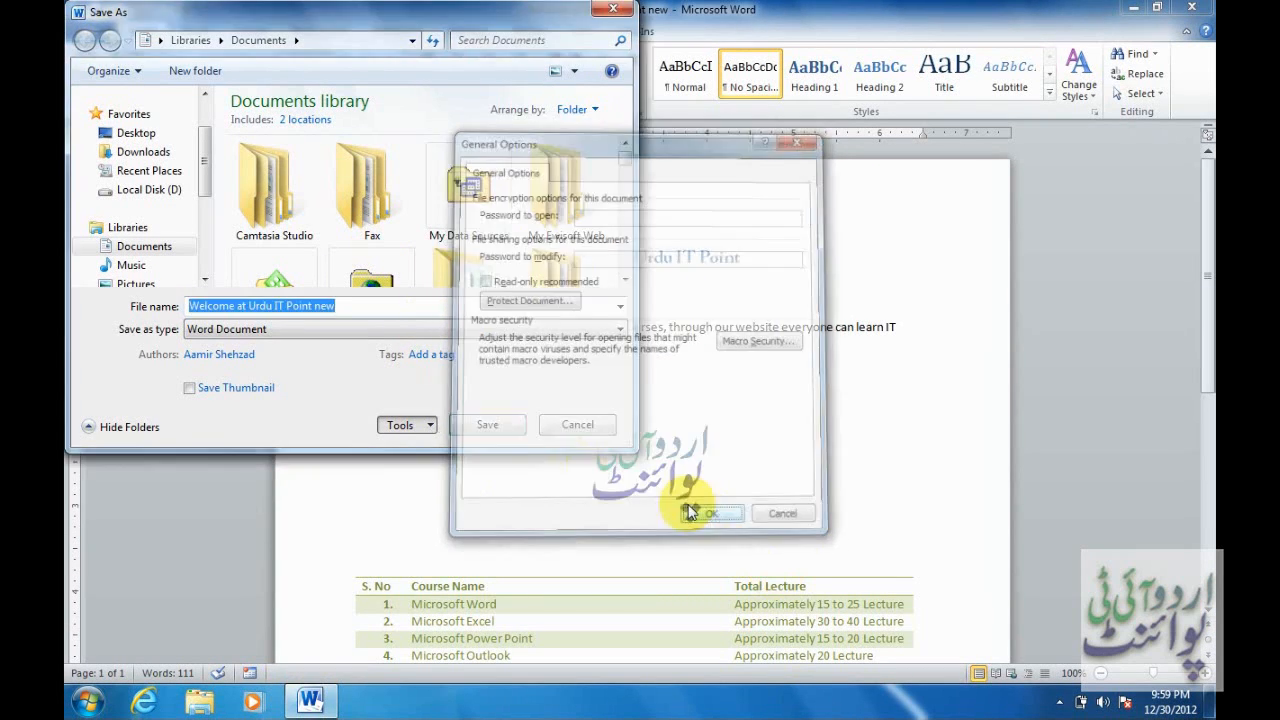
click(489, 424)
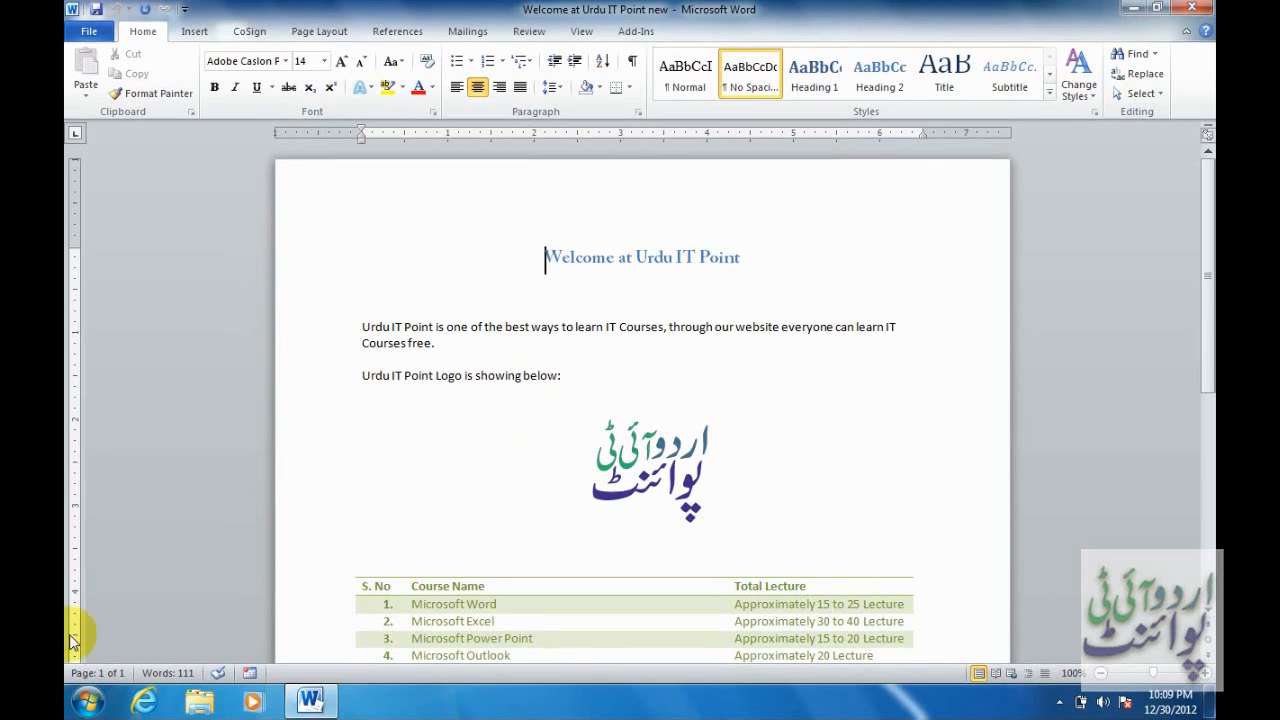
Launch Excel 2010 and open the recent workbook Copy of Book2.
click(87, 702)
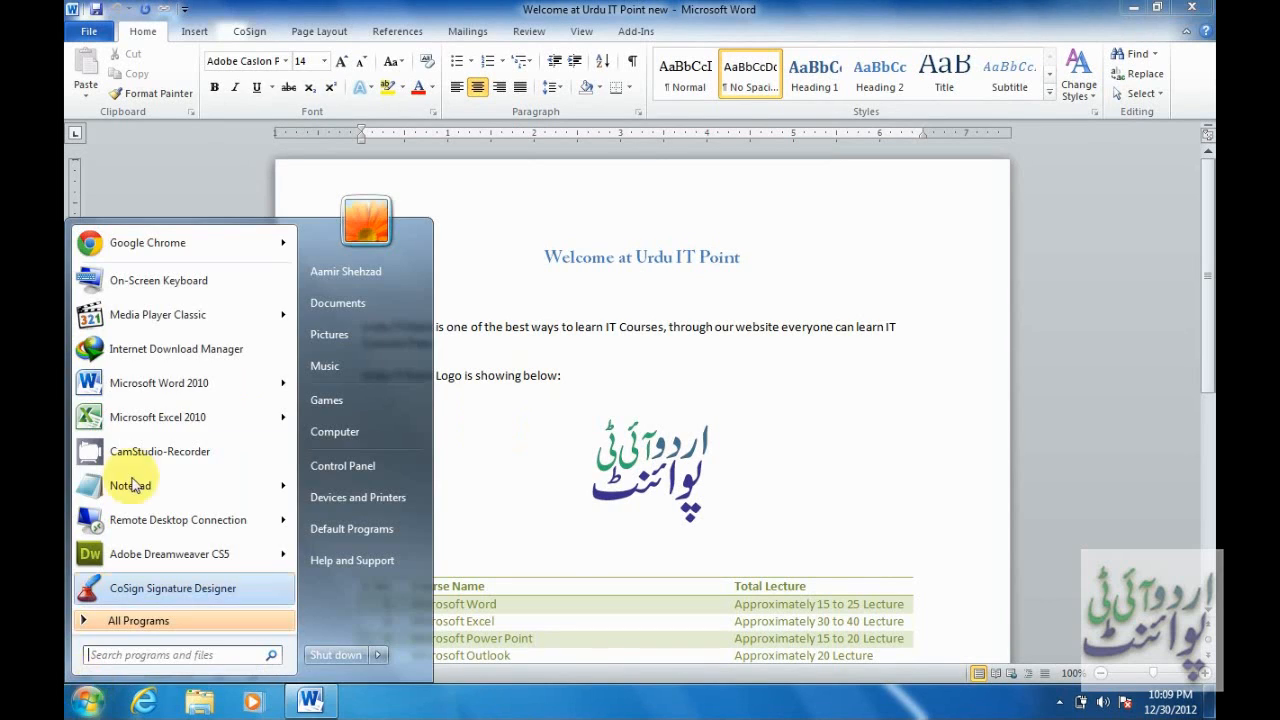
click(164, 416)
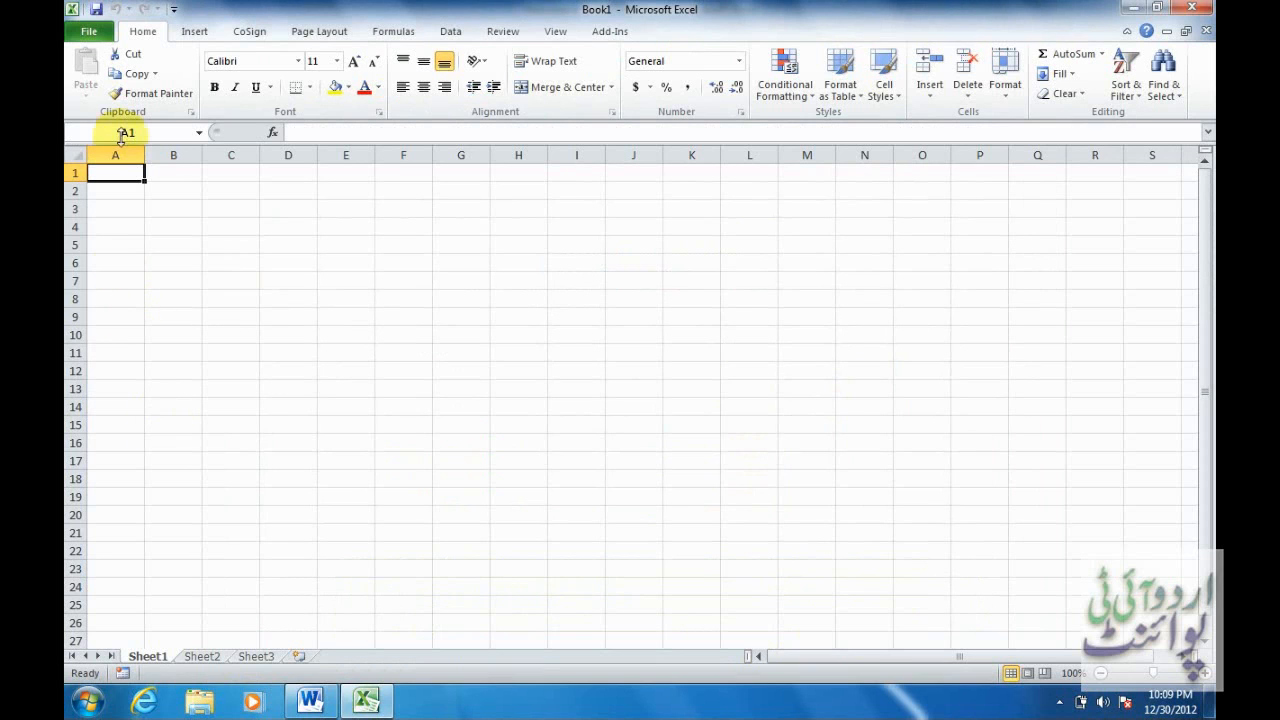
click(90, 33)
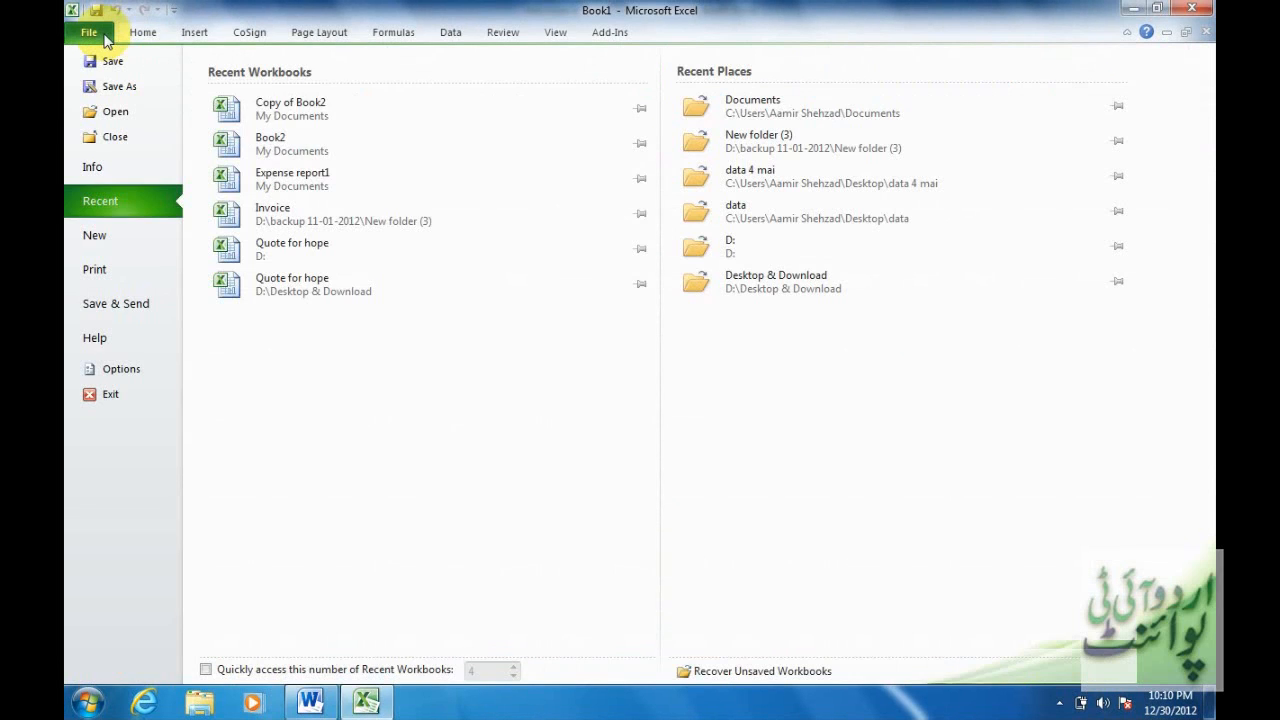
click(316, 106)
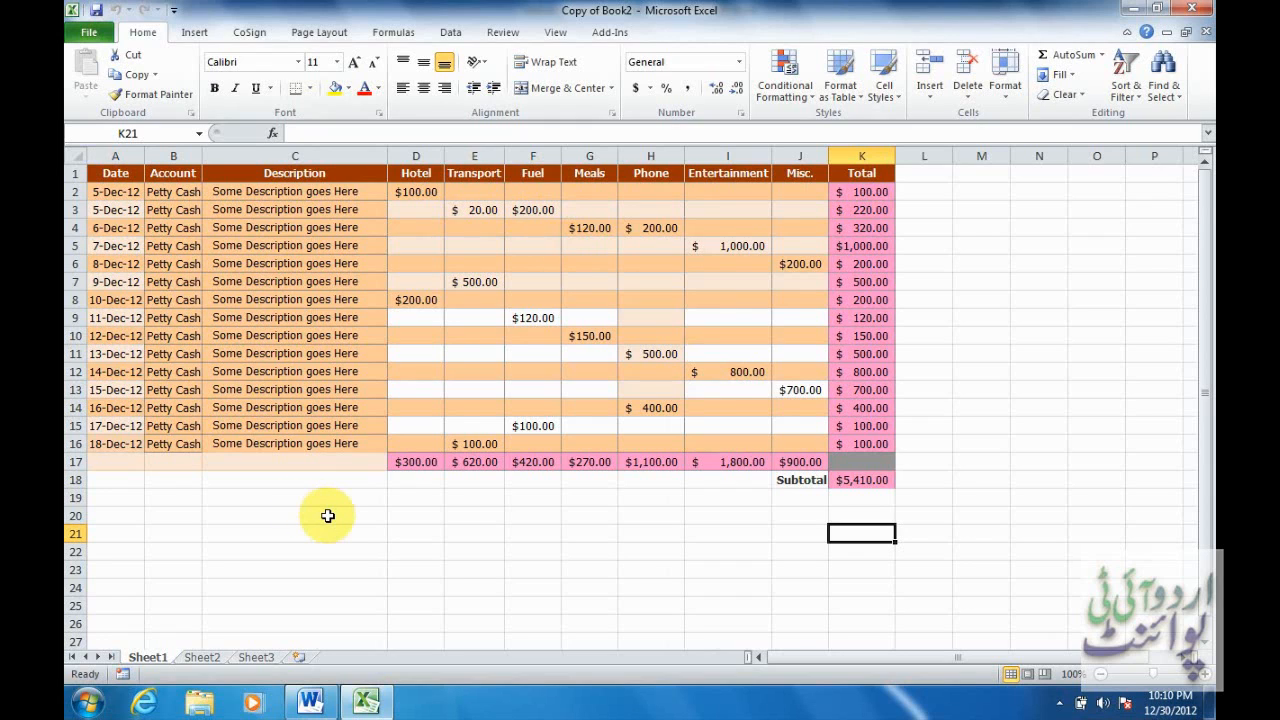
Switch back to Word and open the blank Doc2 from the recent documents.
click(312, 700)
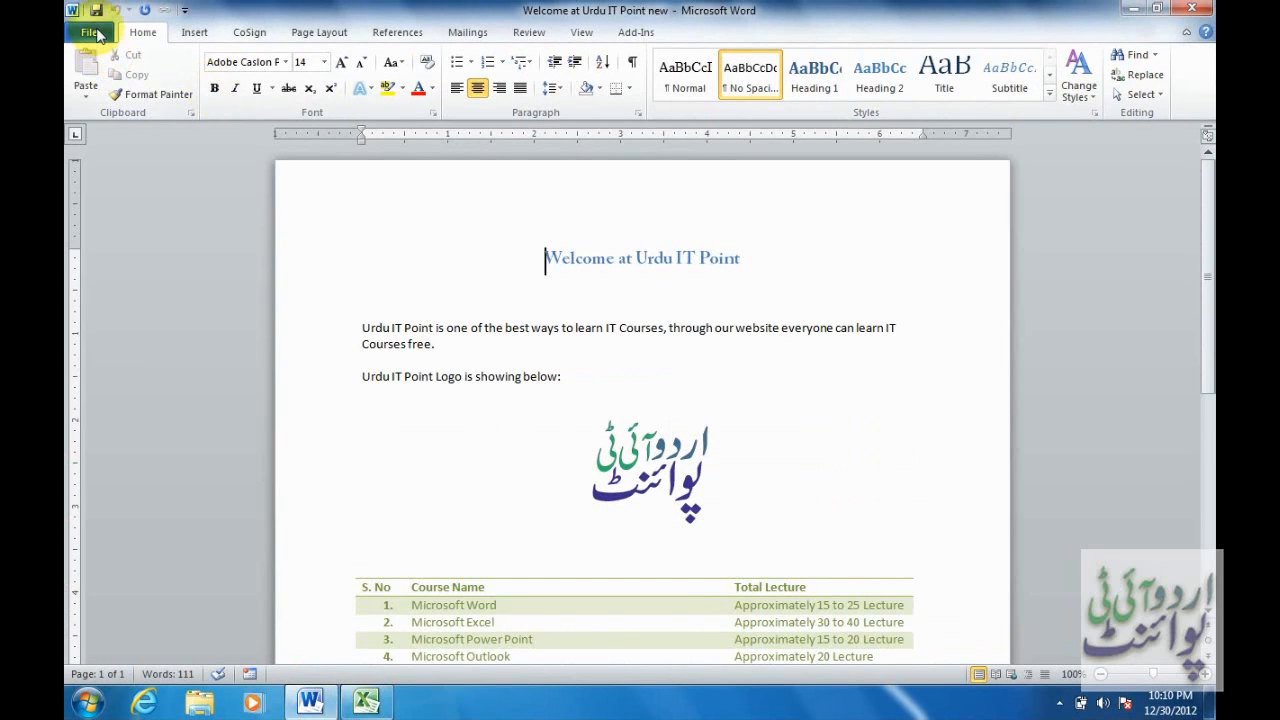
click(89, 31)
click(128, 200)
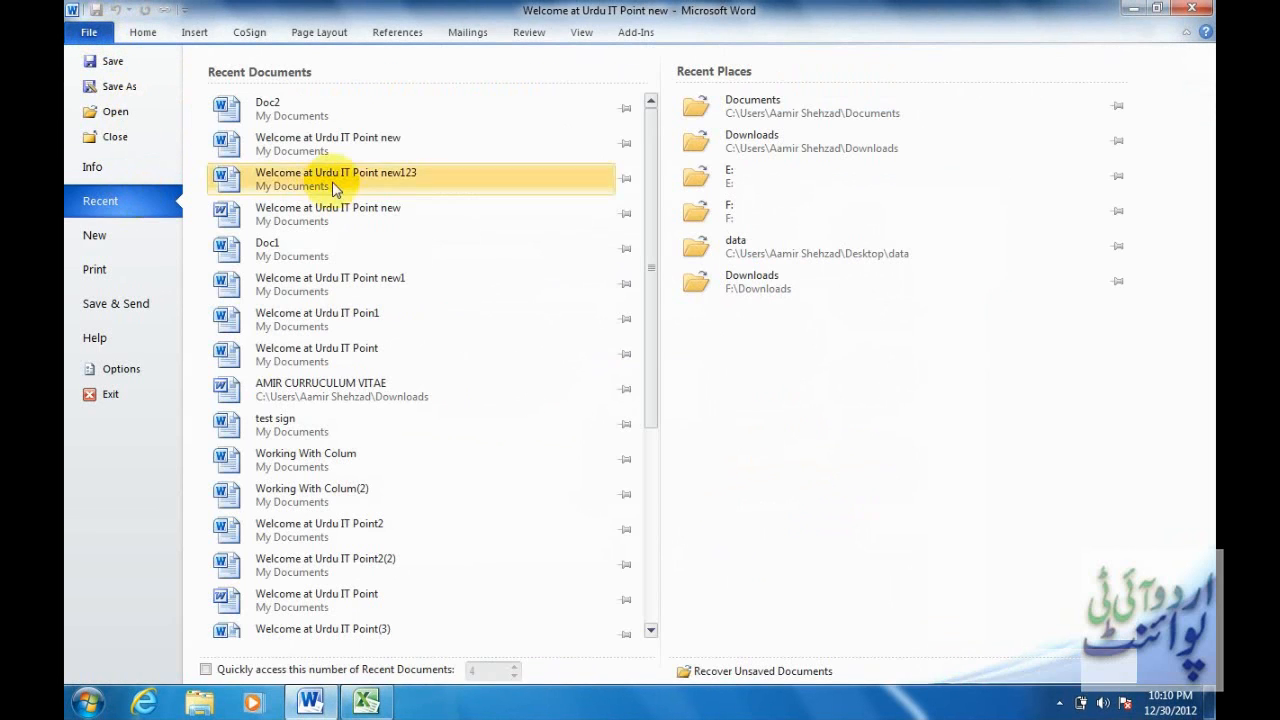
click(325, 116)
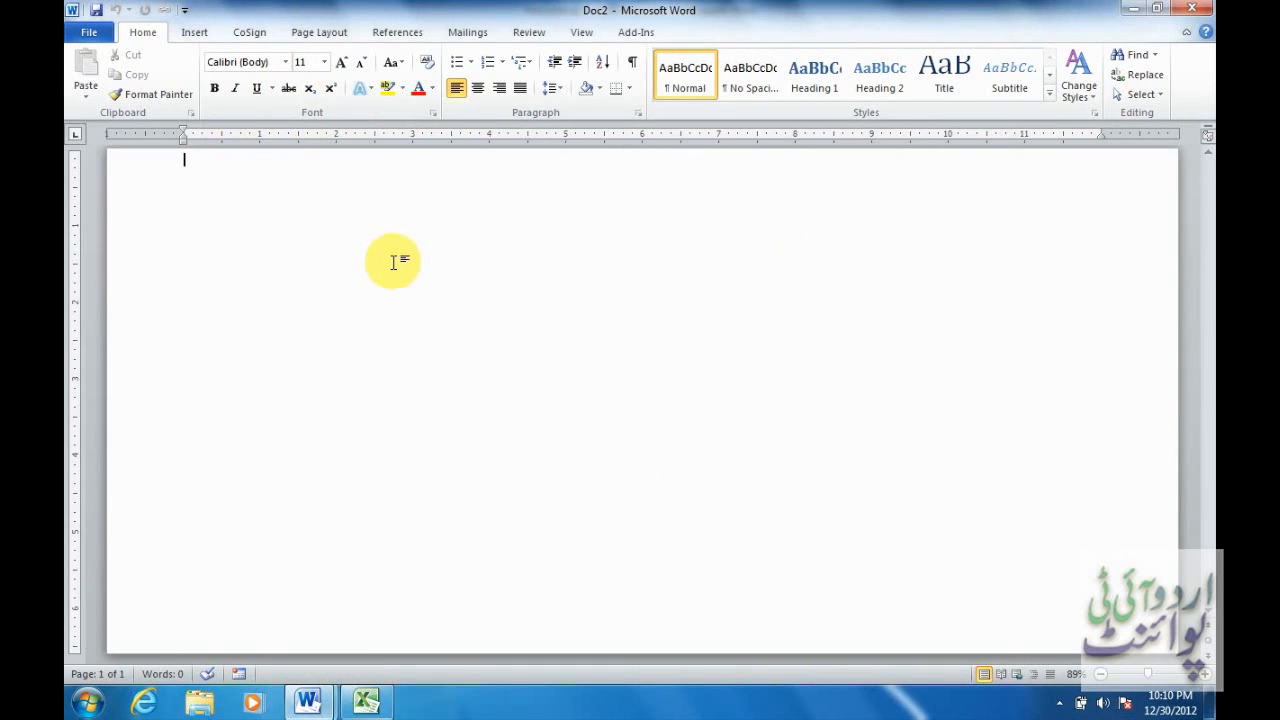
Insert Copy of Book2 into Doc2 as an object from file with Link to file checked.
click(208, 33)
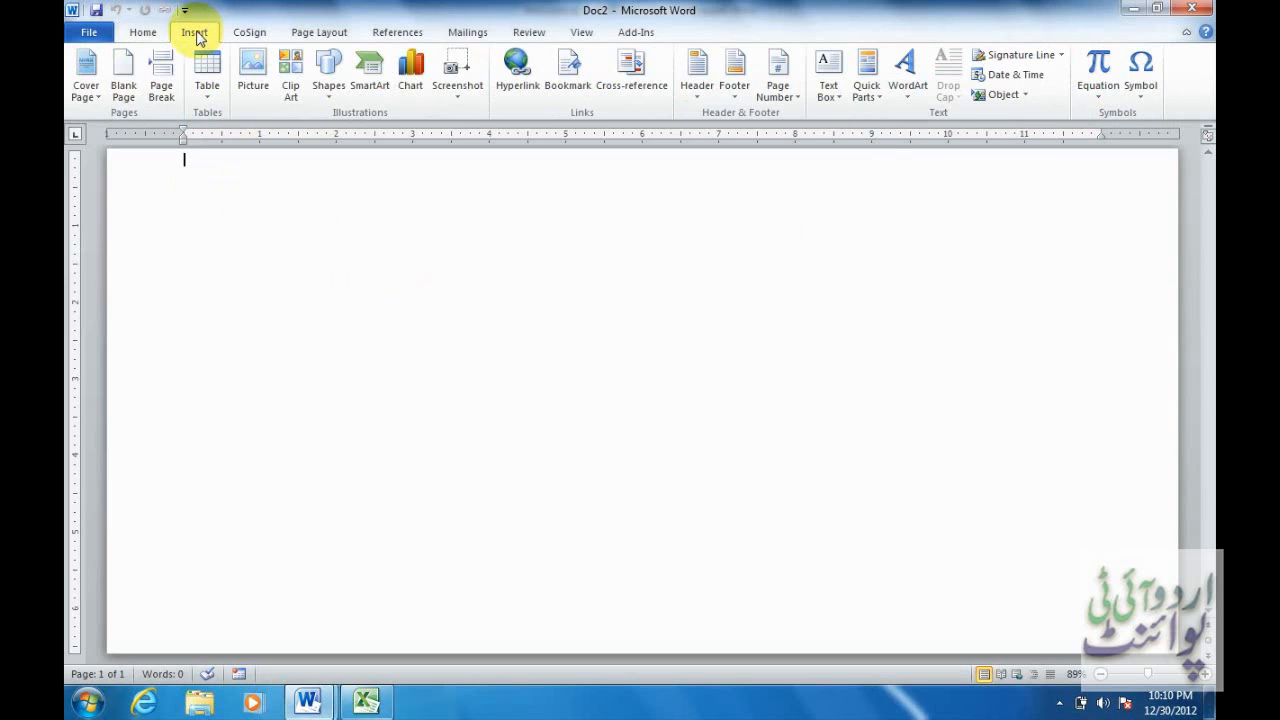
click(1001, 95)
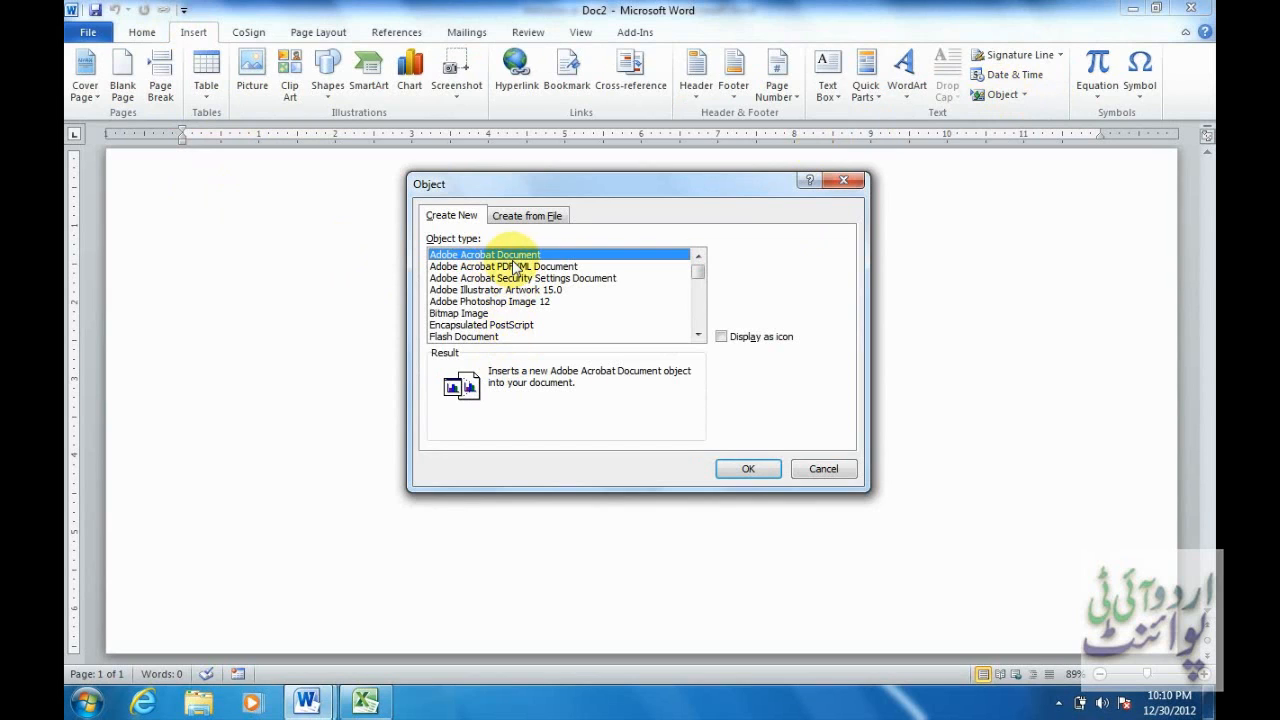
click(550, 220)
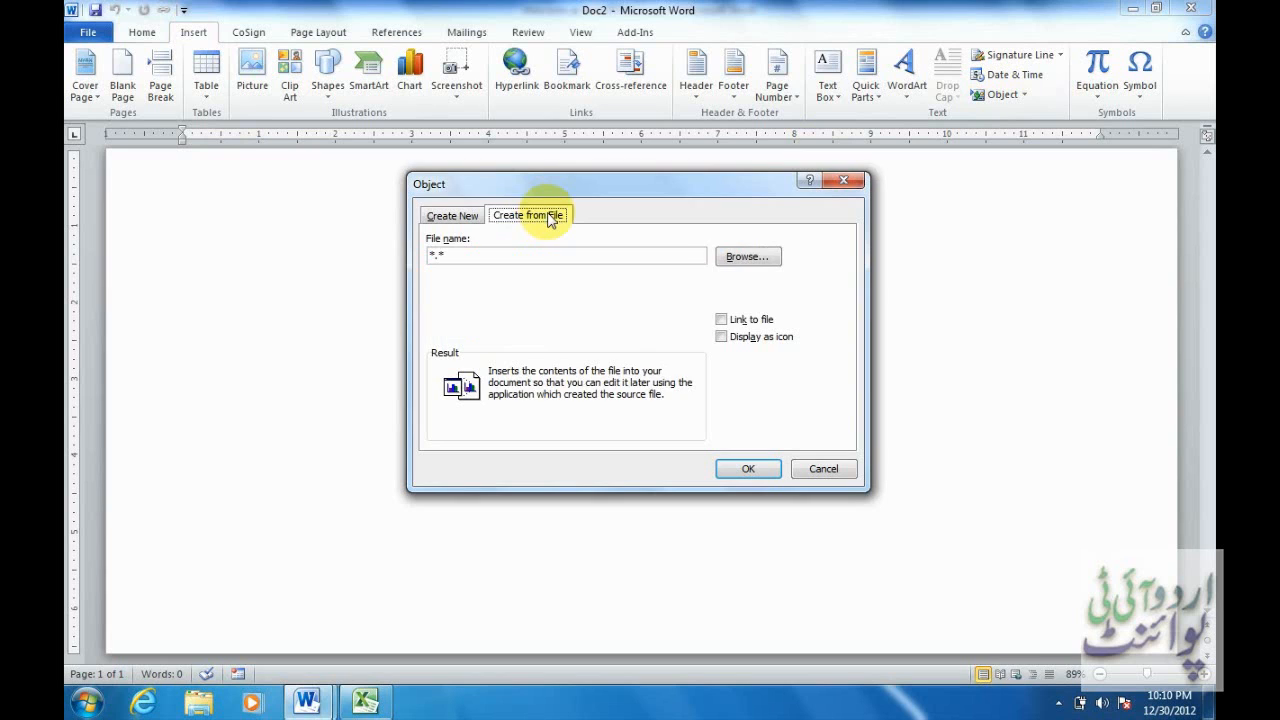
click(747, 258)
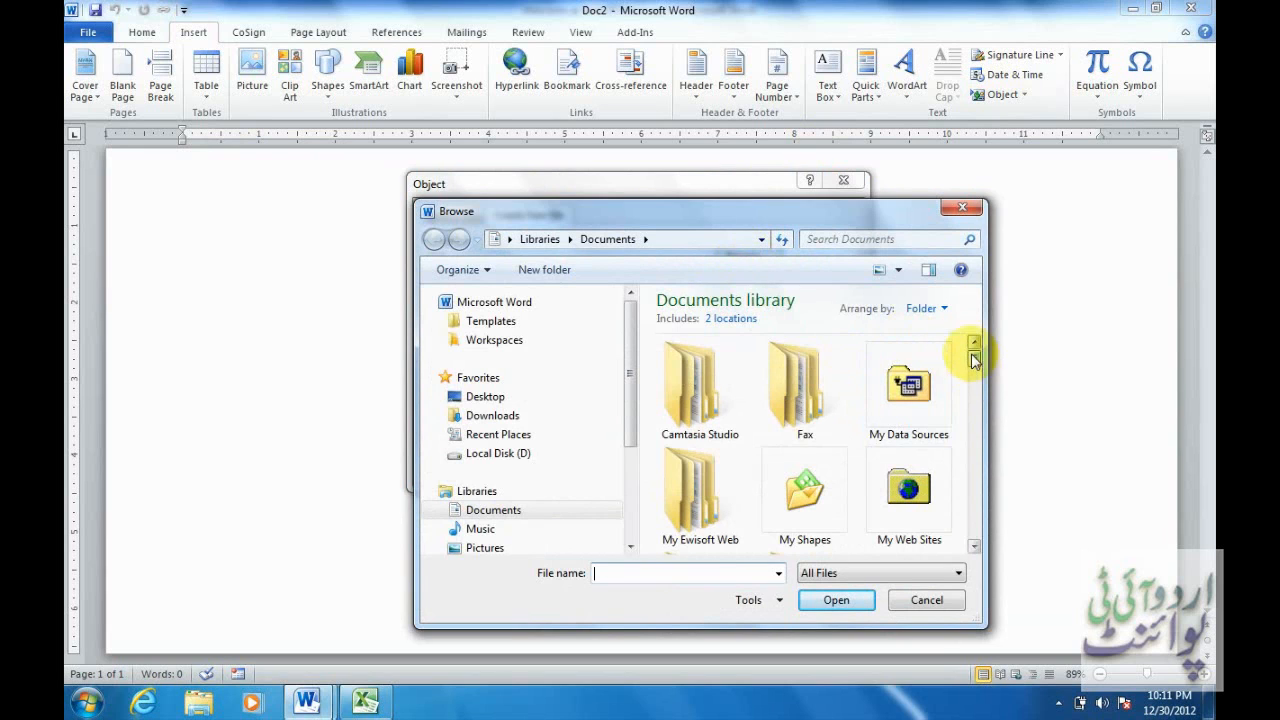
drag(972, 356, 977, 382)
click(906, 425)
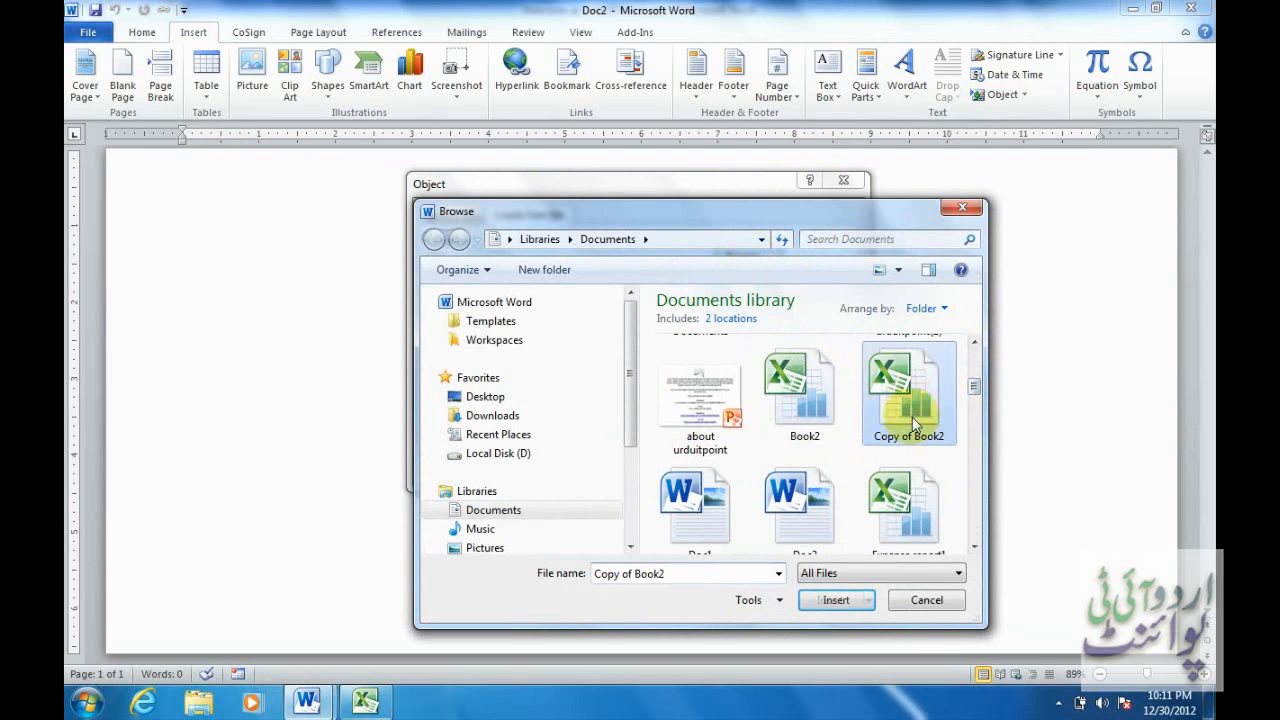
click(833, 600)
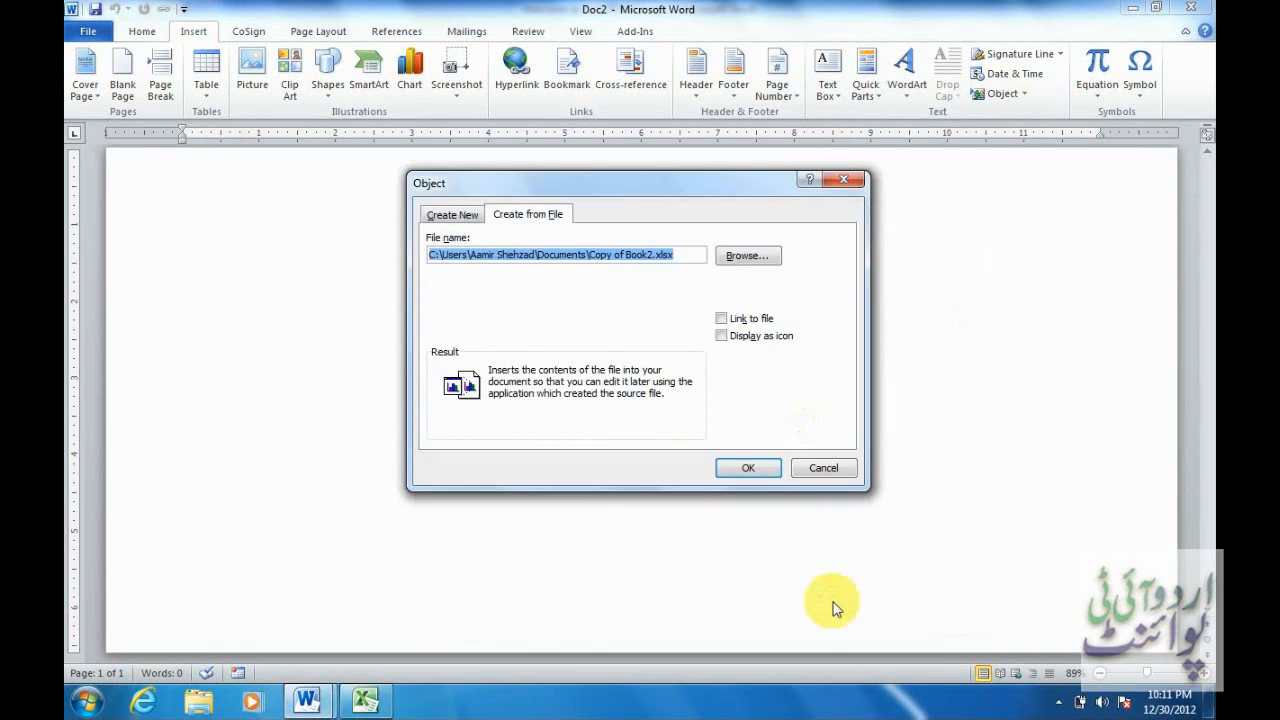
click(745, 318)
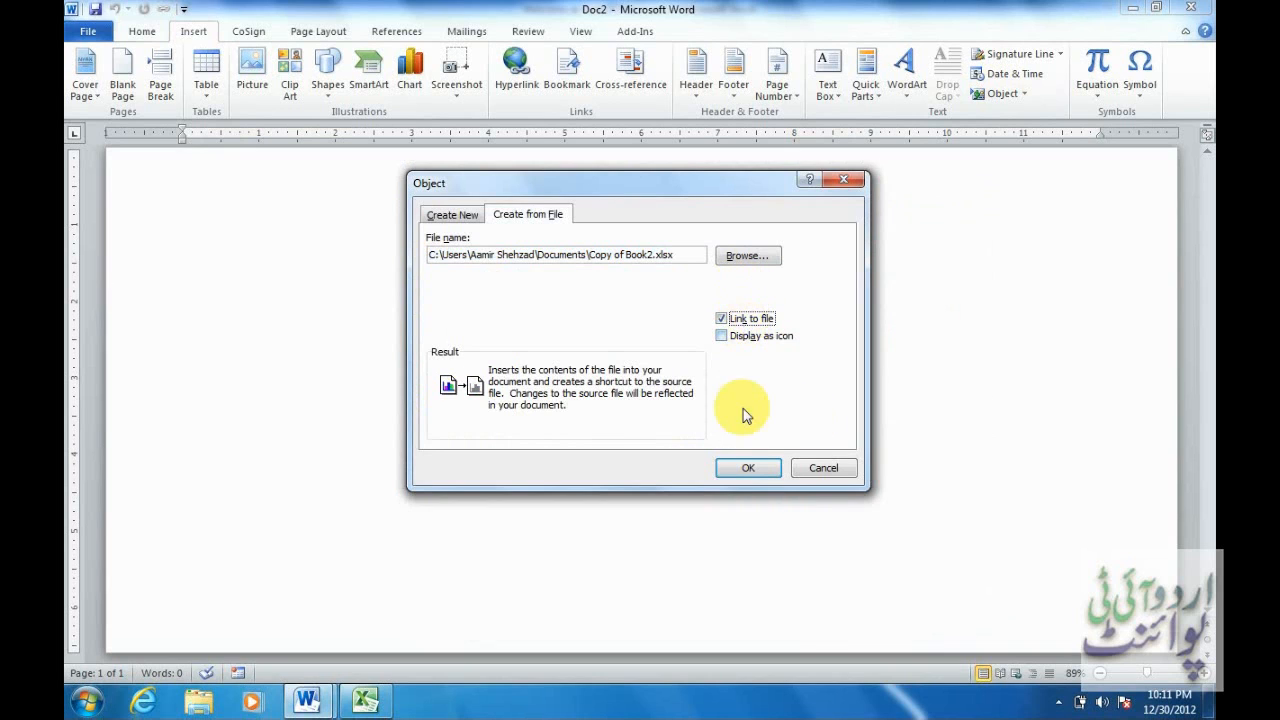
click(757, 477)
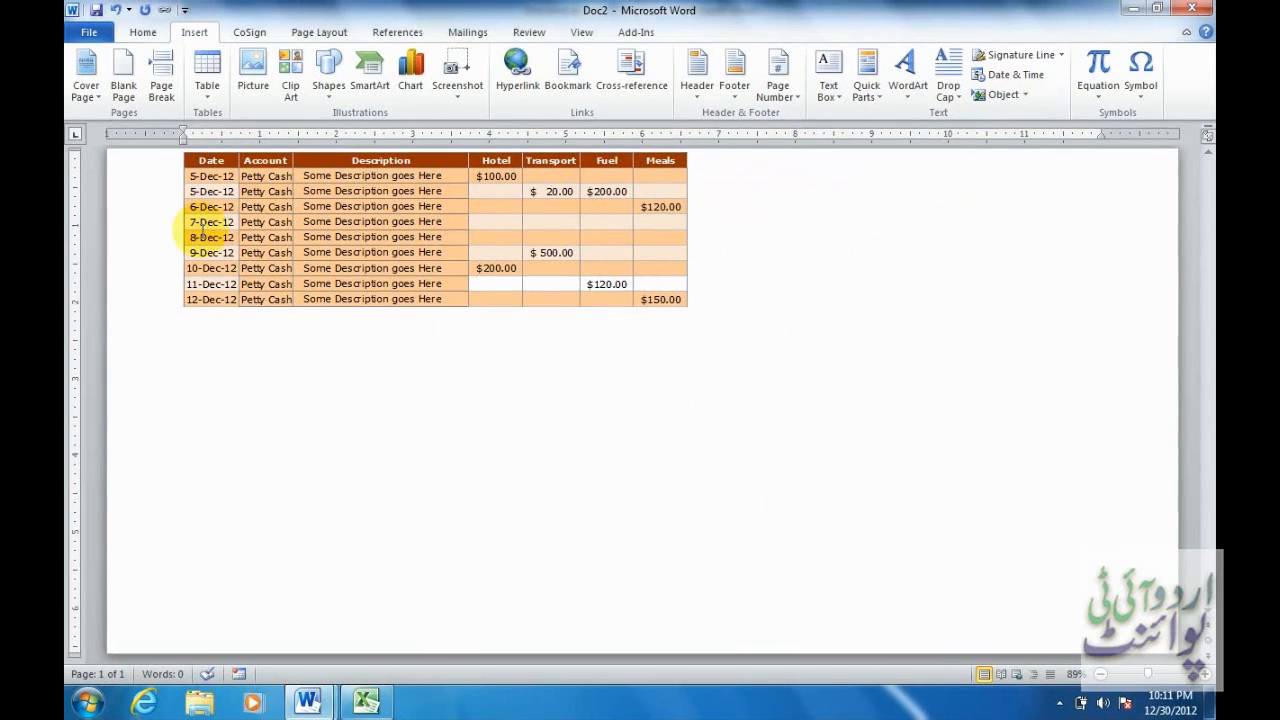
Save Doc2, then check cell I12 (800) in the Copy of Book2 workbook.
click(277, 177)
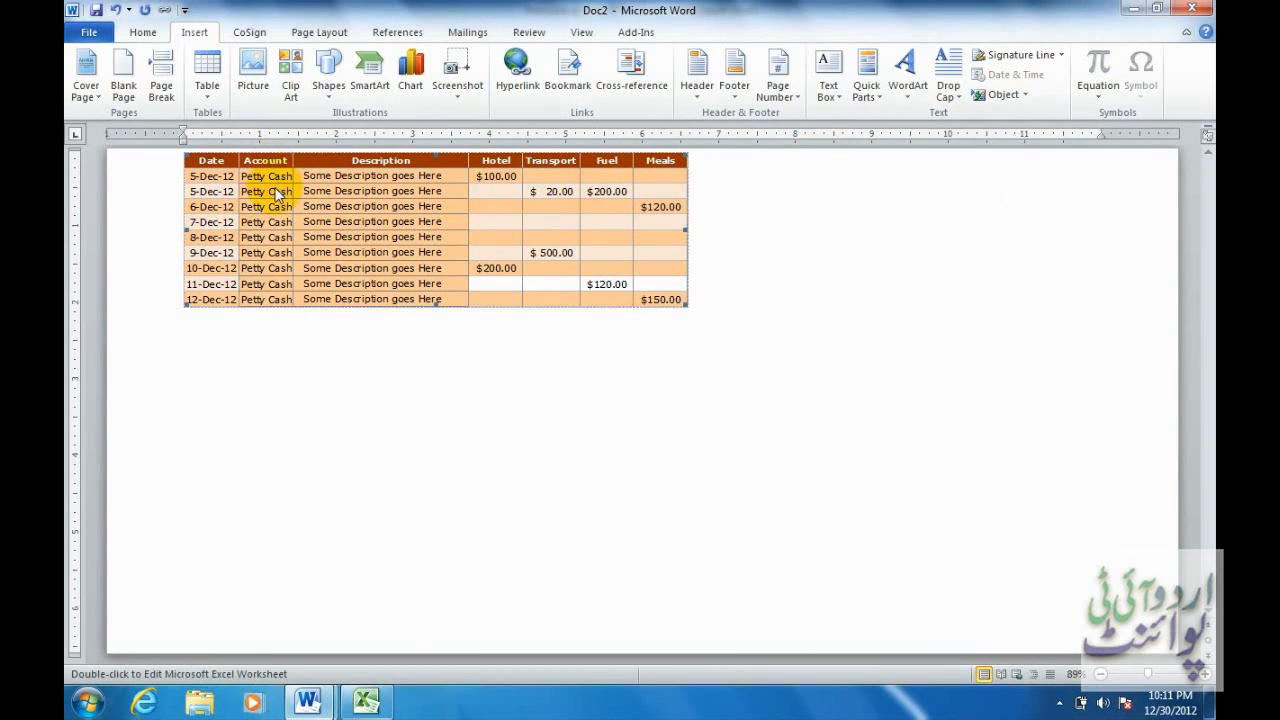
click(97, 12)
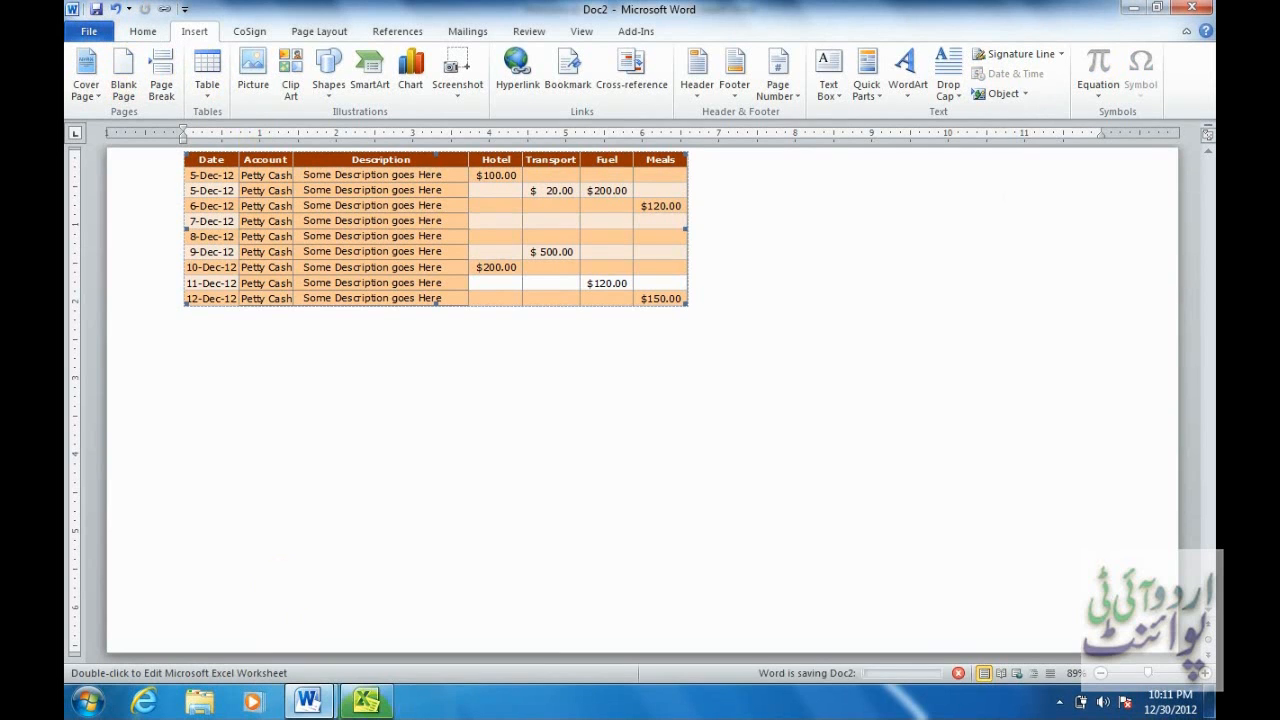
click(372, 702)
click(740, 368)
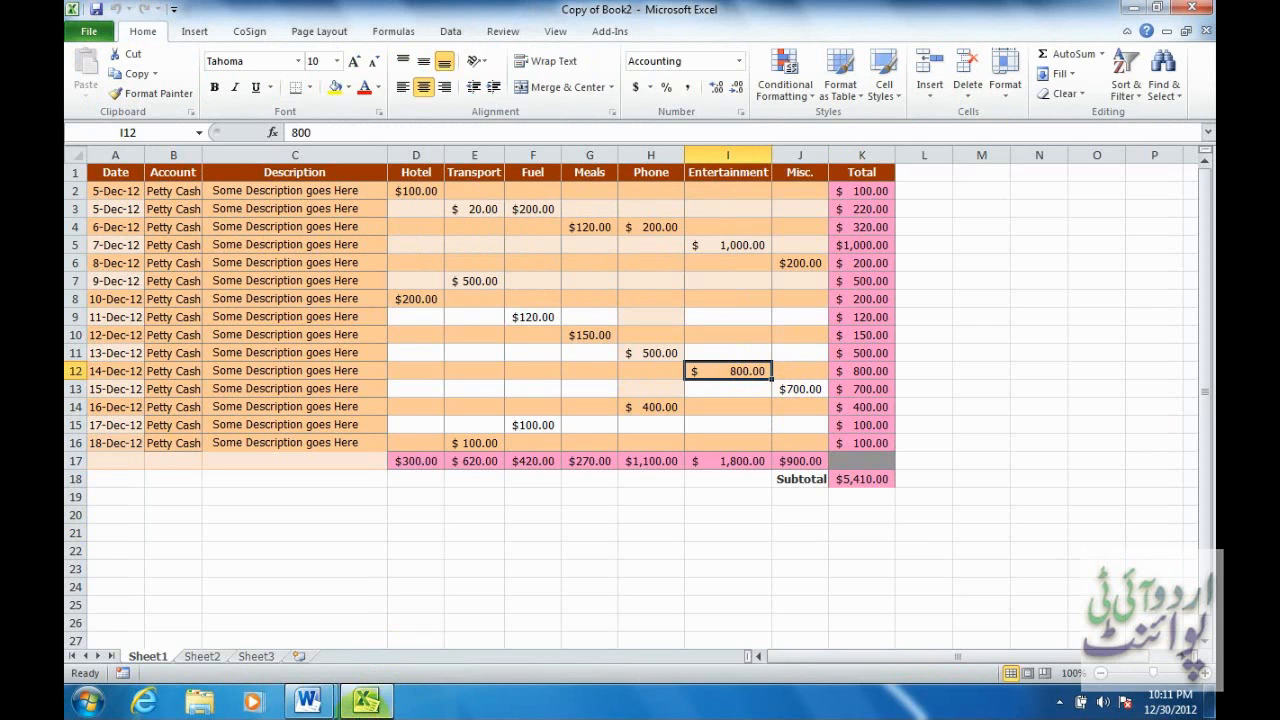
click(312, 700)
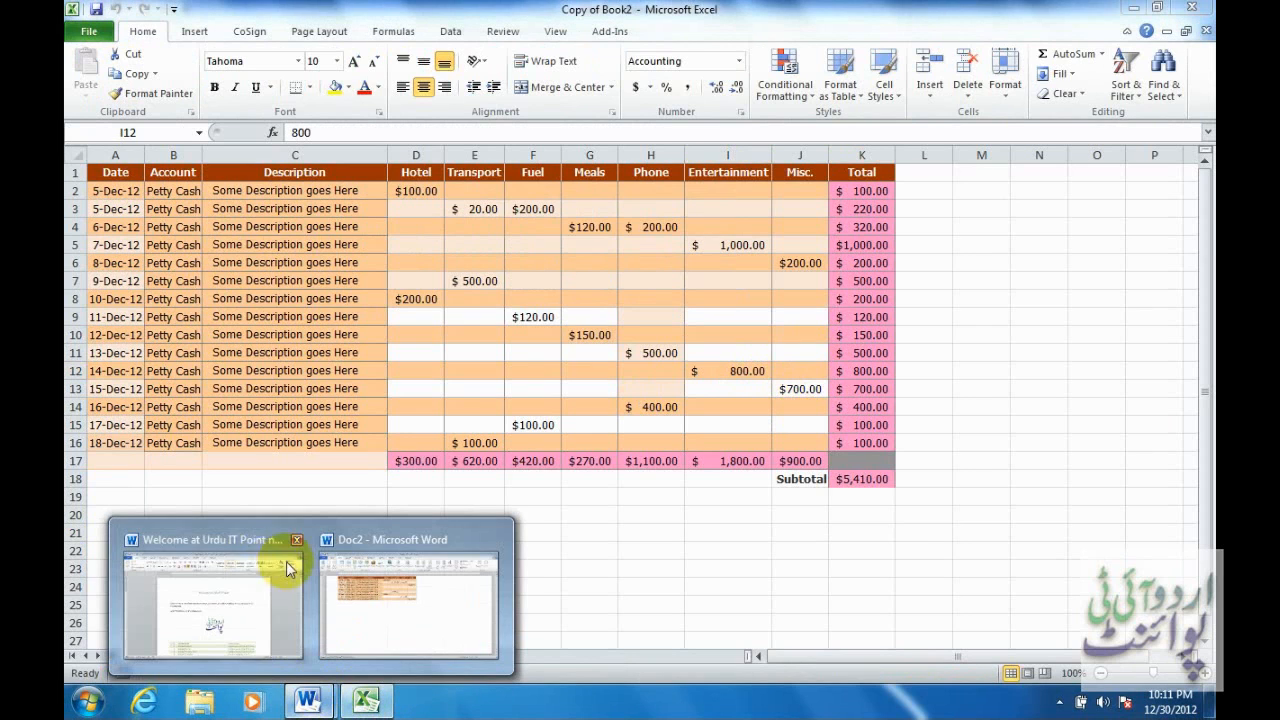
Compare Doc2's table against cell G10 (150) in the workbook, ending in Doc2.
click(400, 590)
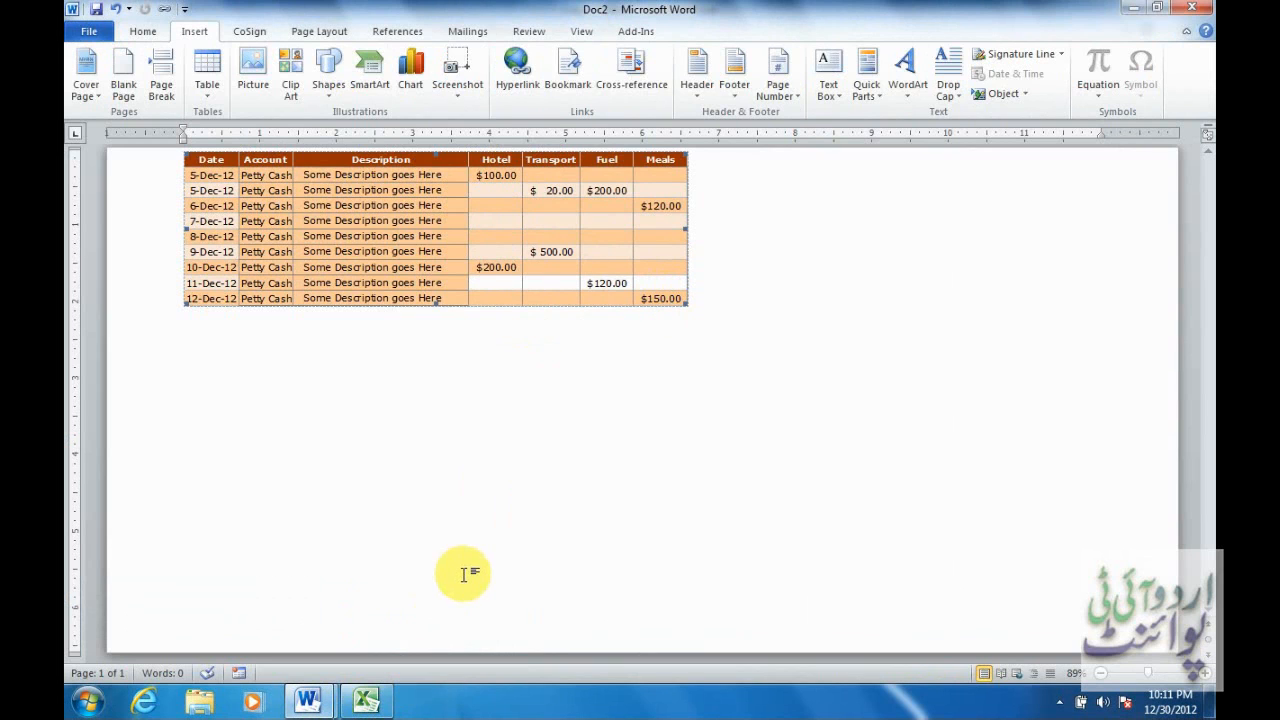
click(368, 702)
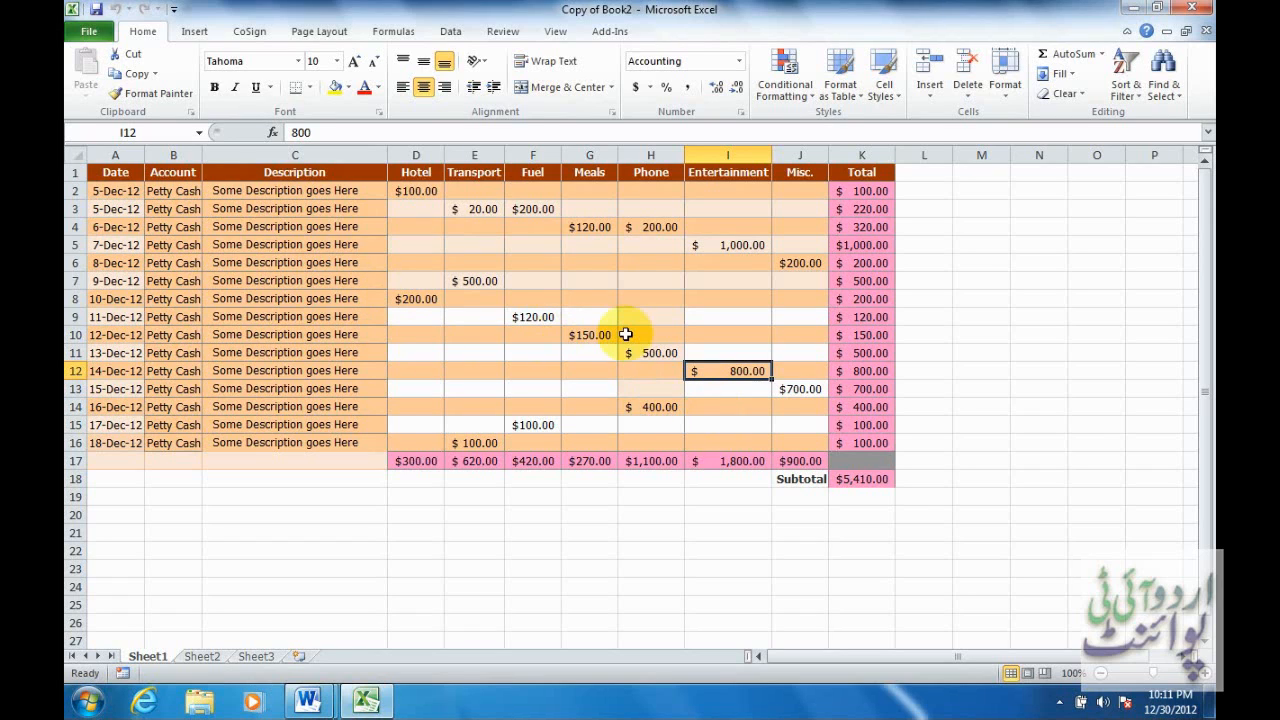
click(588, 335)
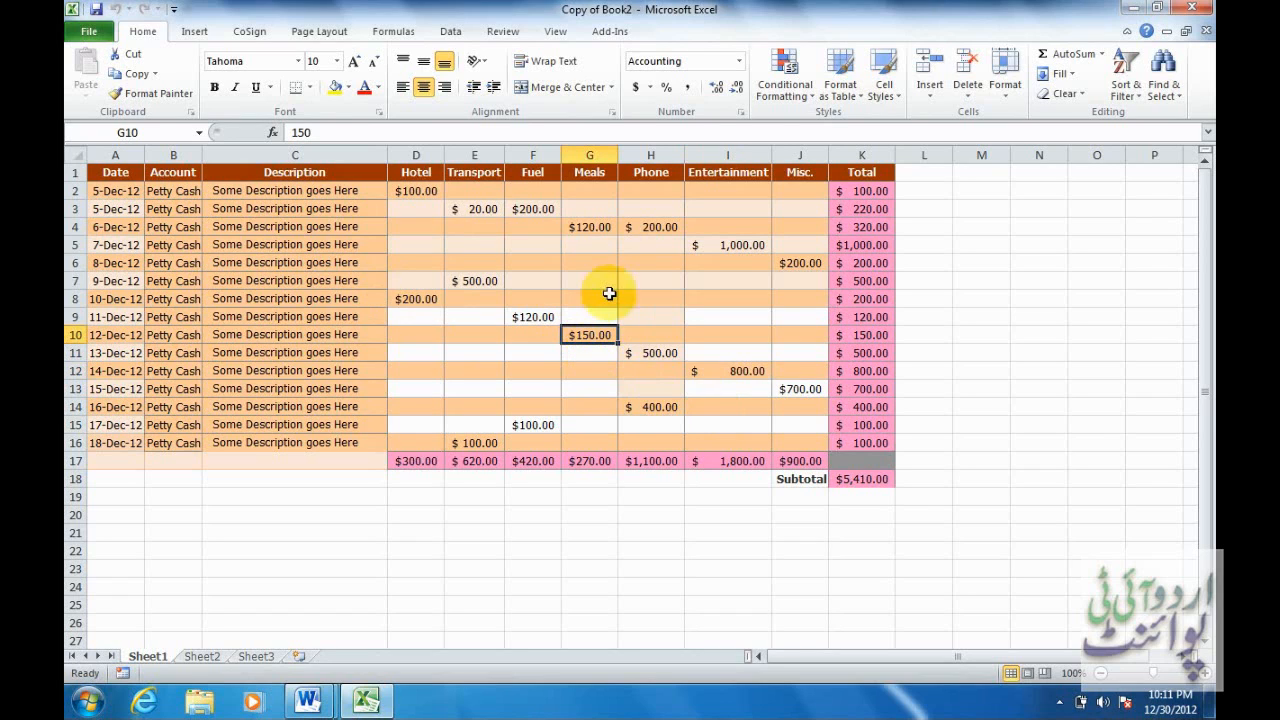
click(366, 700)
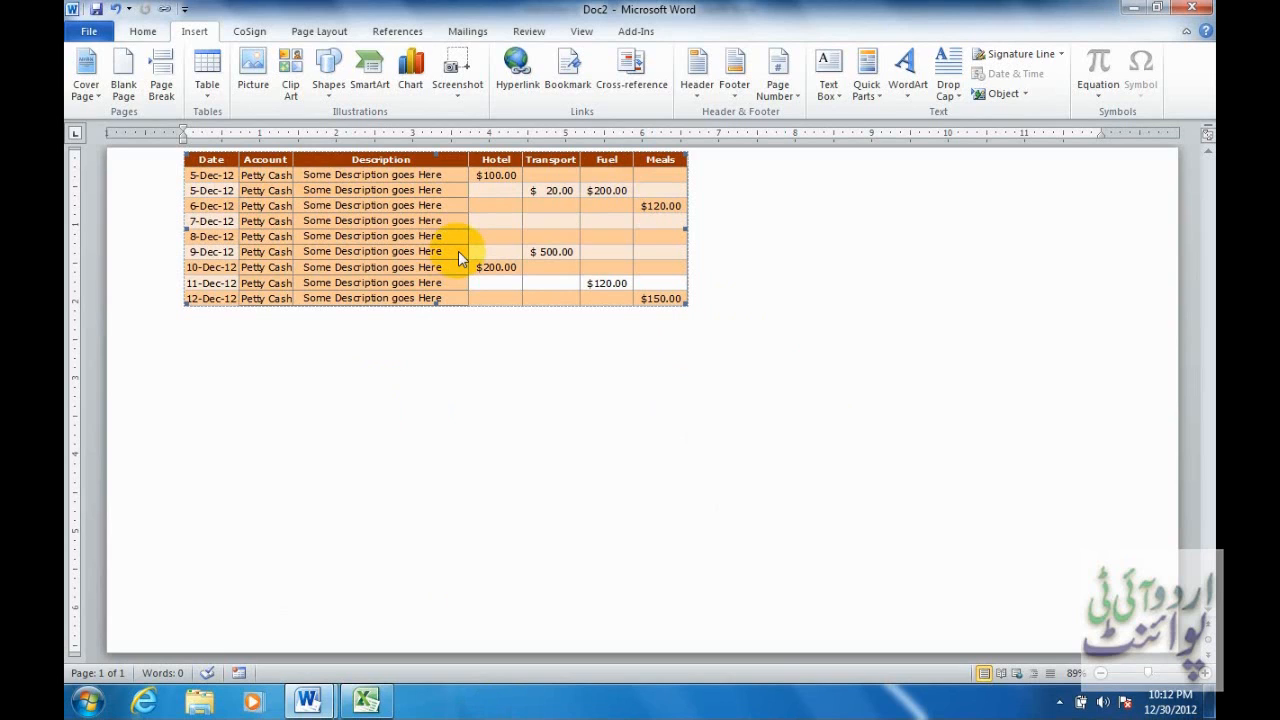
Delete the embedded table from Doc2 and copy the Excel range A1:K18.
key(Delete)
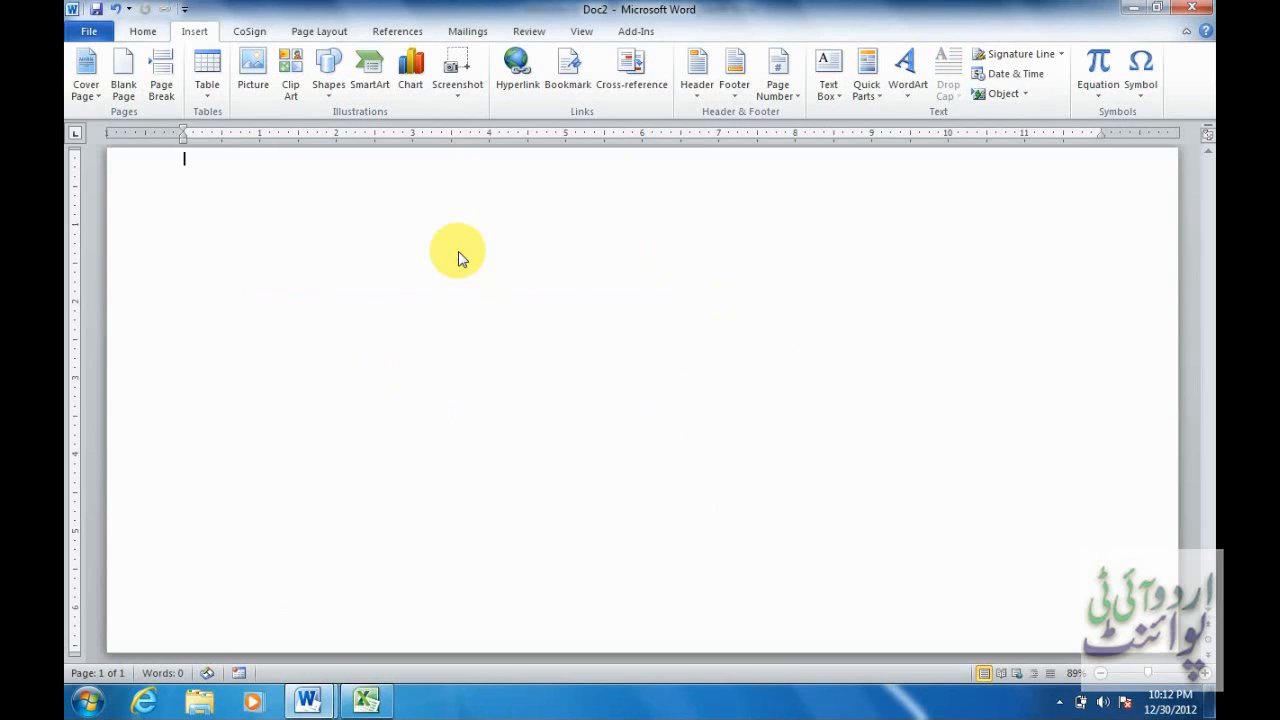
click(366, 703)
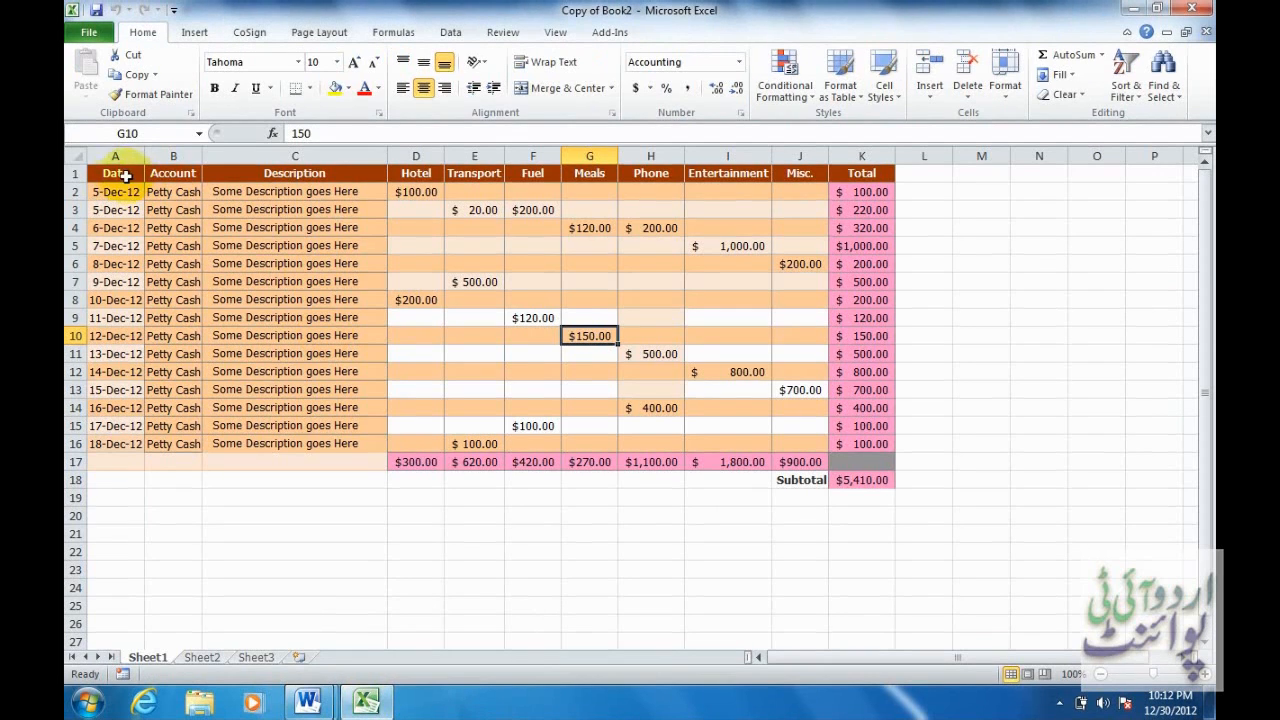
drag(120, 174, 868, 478)
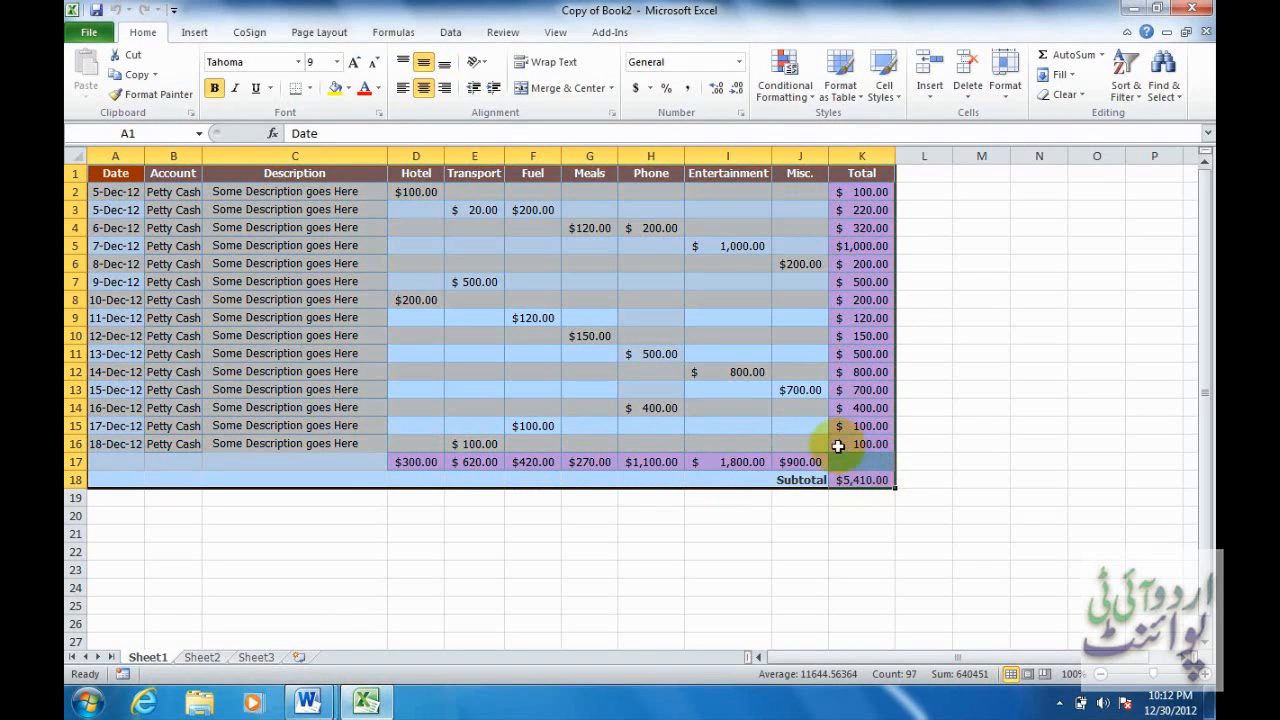
right_click(333, 222)
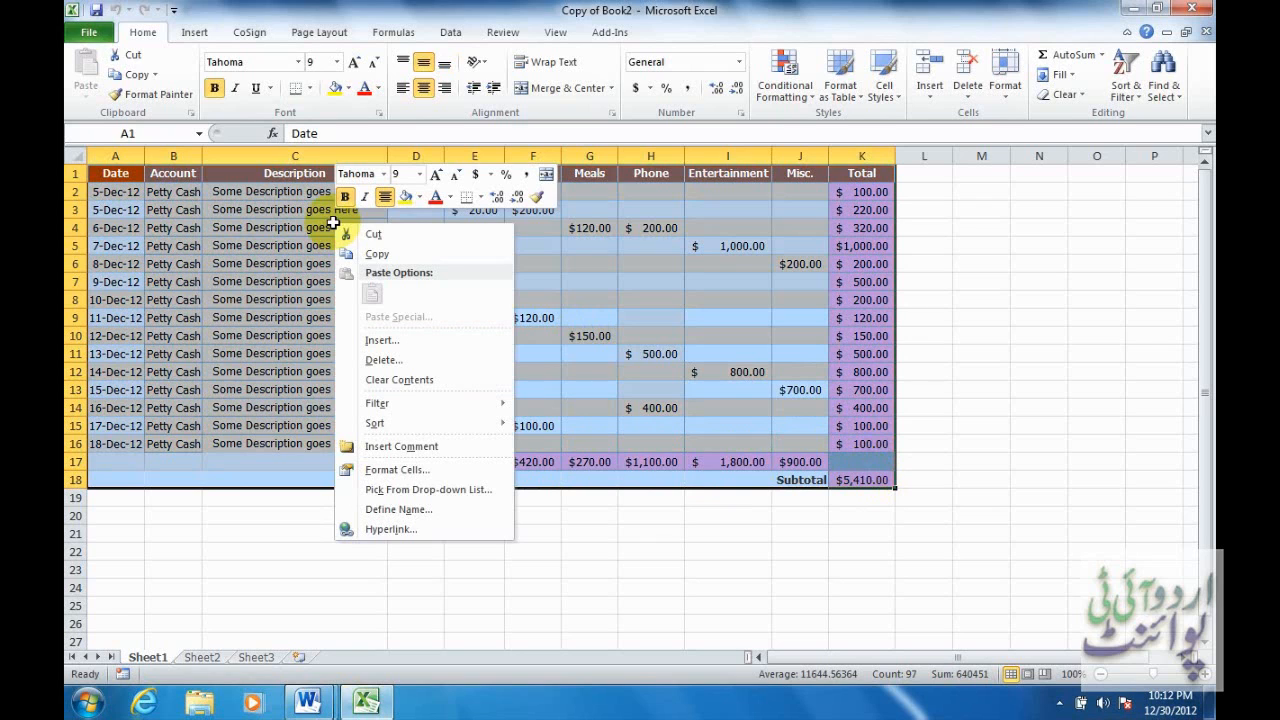
click(376, 254)
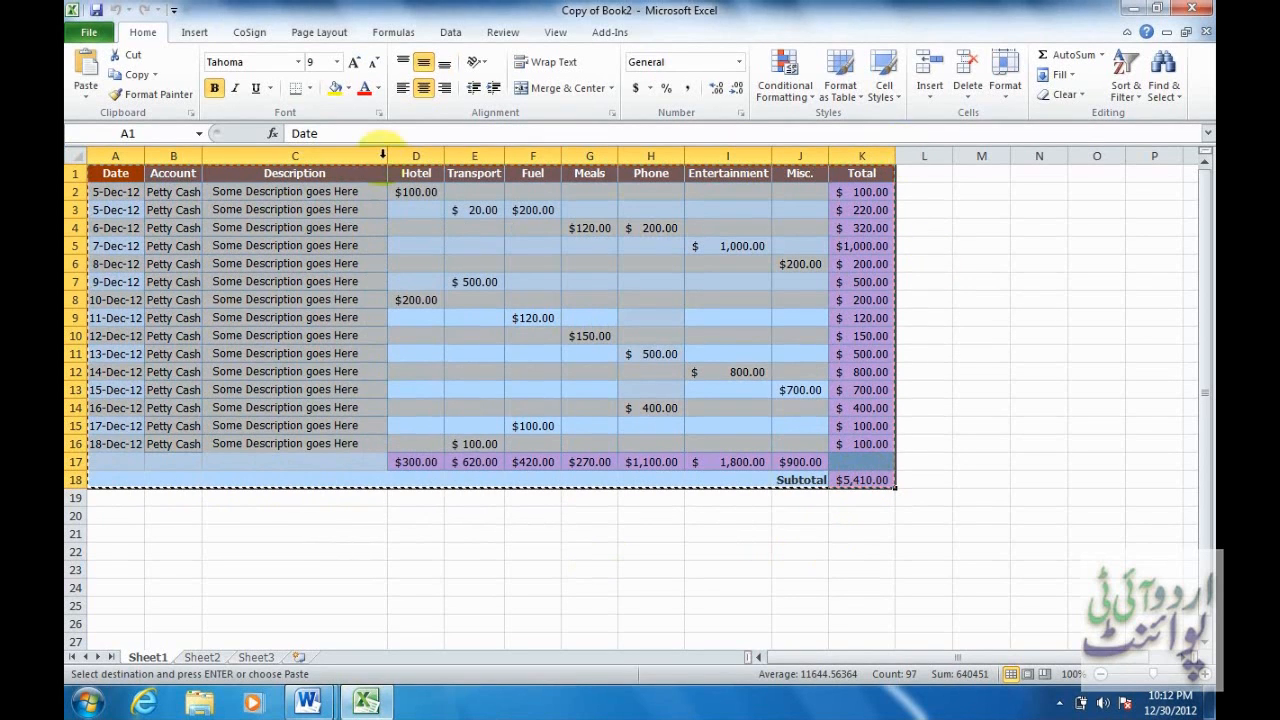
click(320, 697)
Paste Special the table into Doc2 as a linked Microsoft Excel Worksheet Object.
click(434, 589)
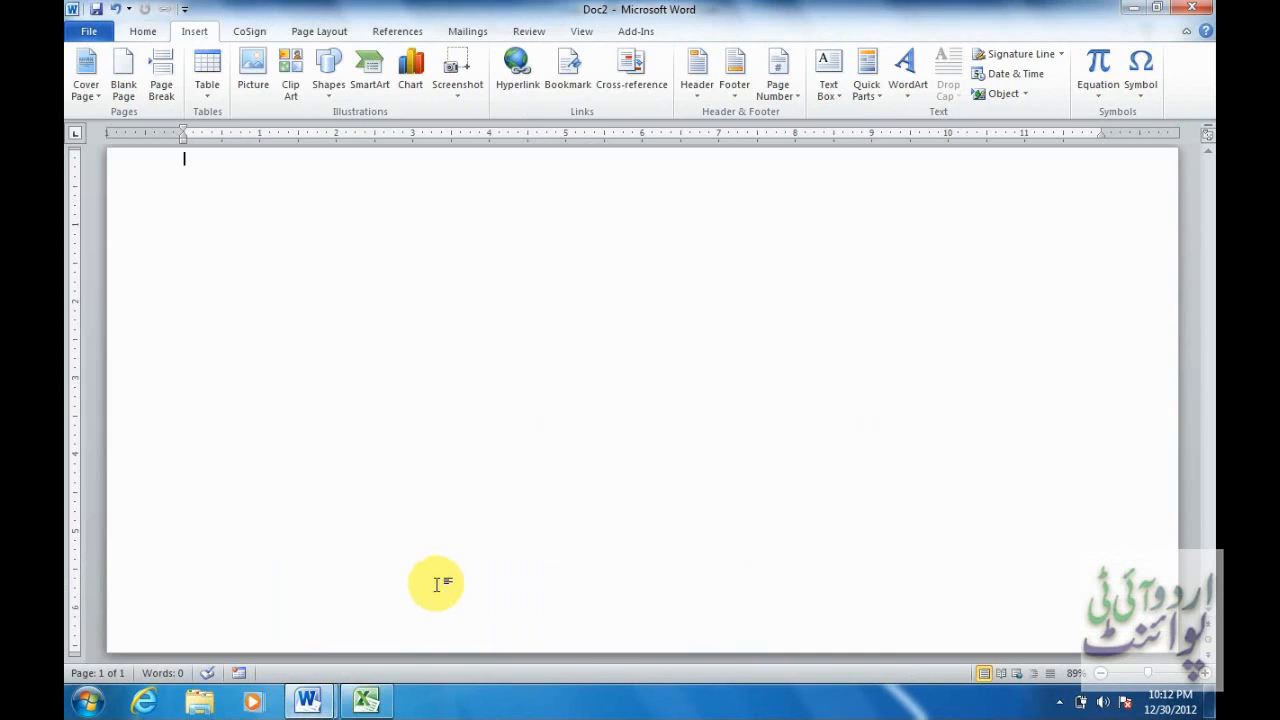
click(142, 33)
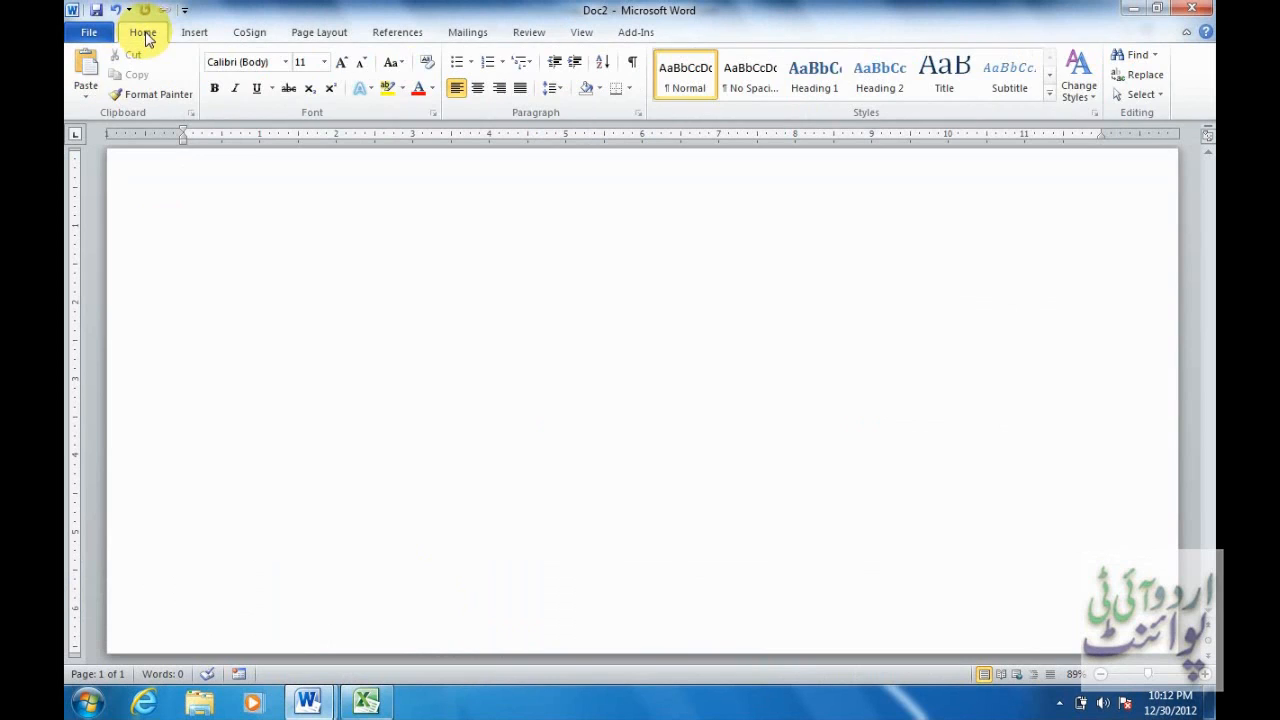
click(90, 100)
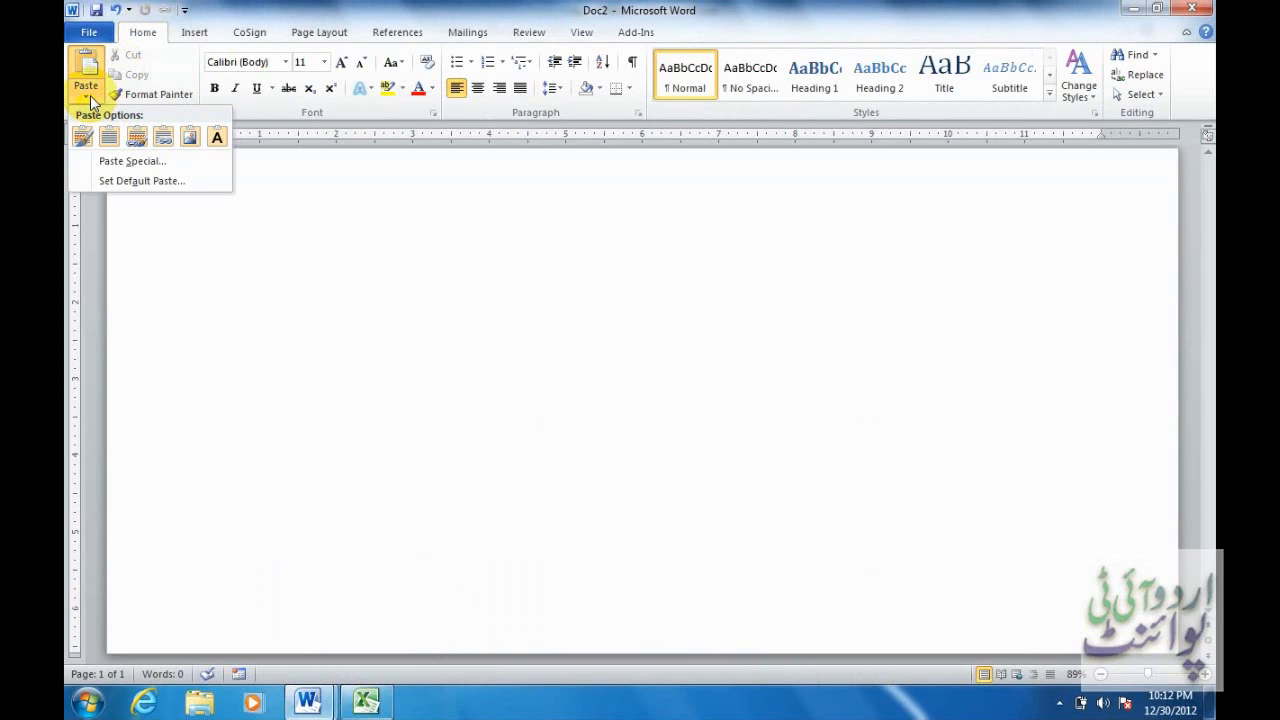
click(114, 166)
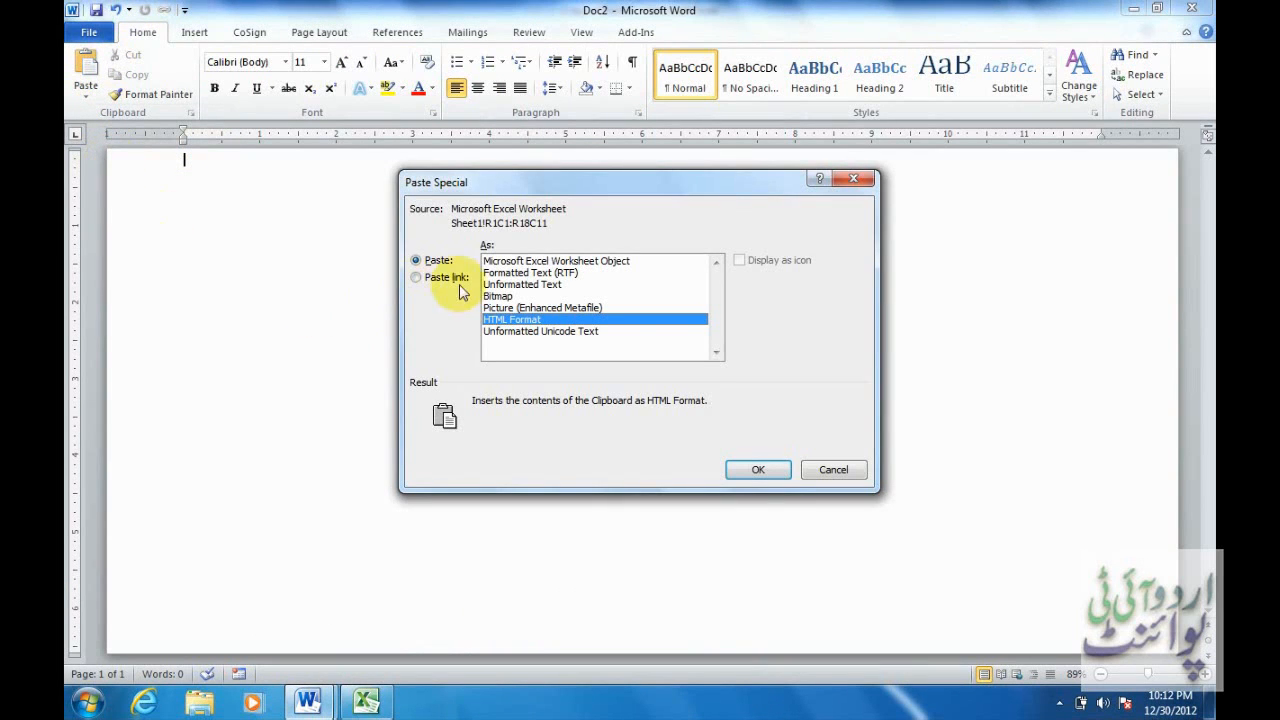
click(443, 284)
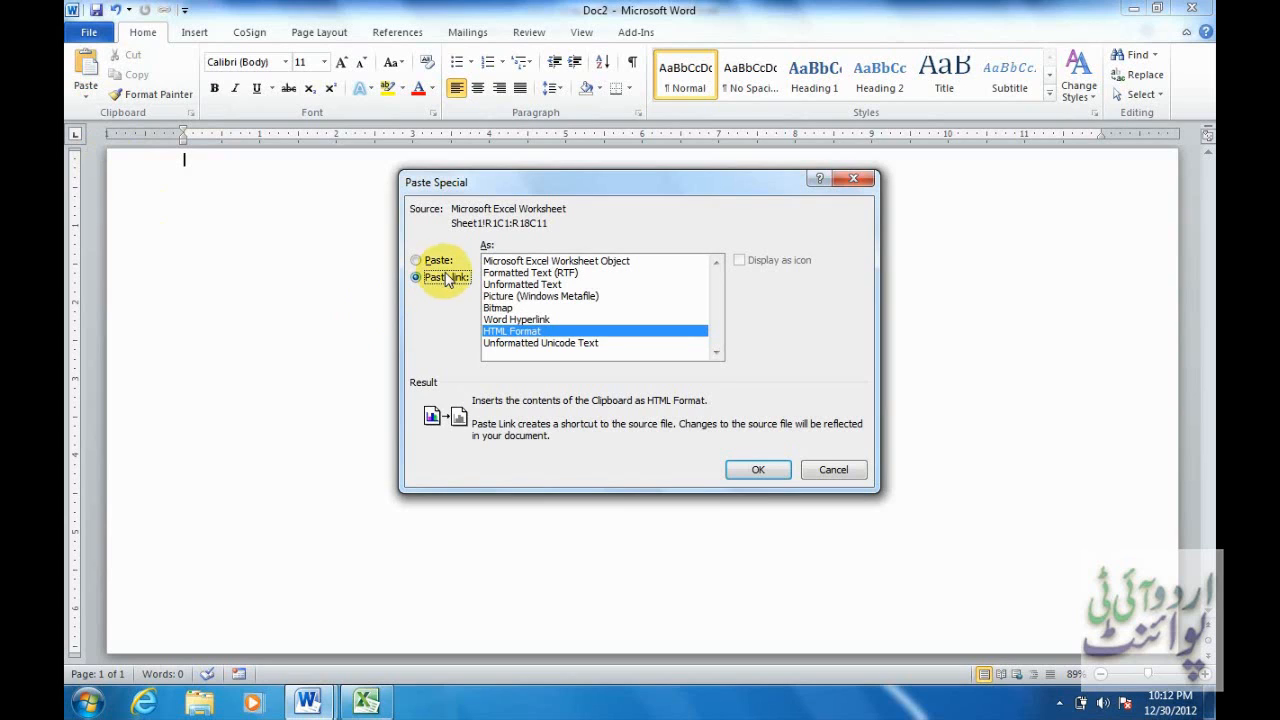
click(590, 260)
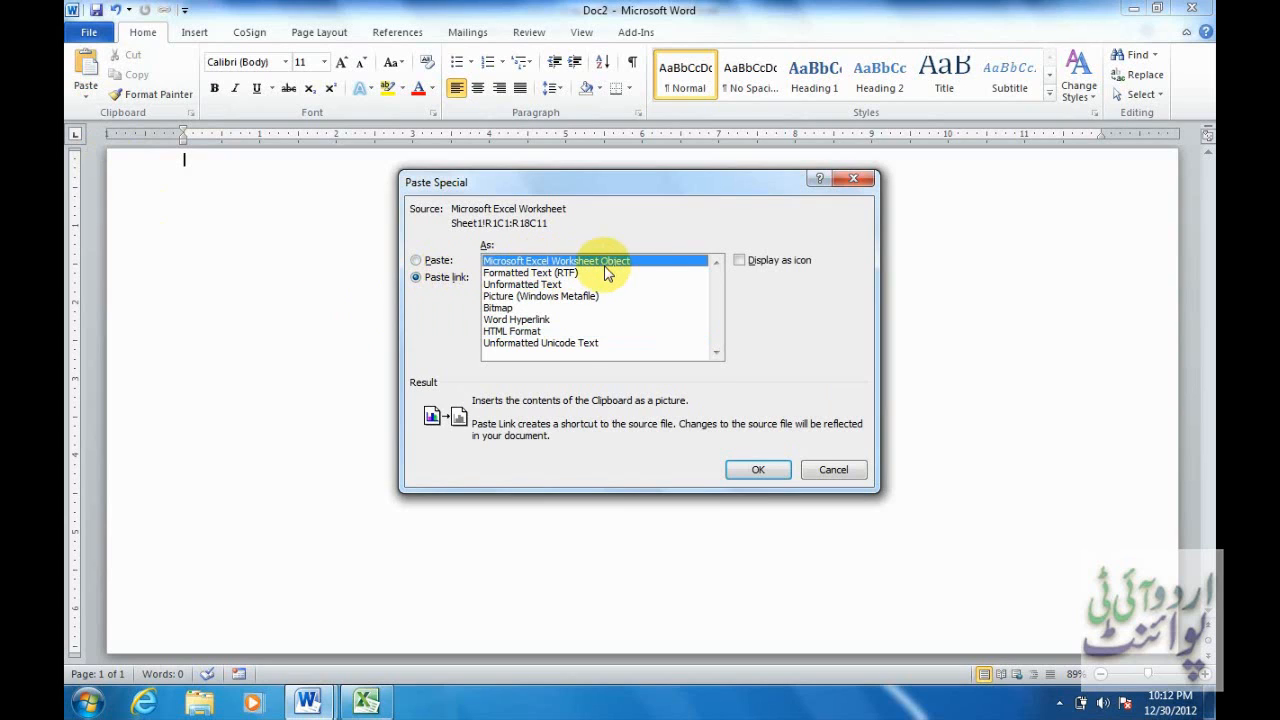
click(752, 470)
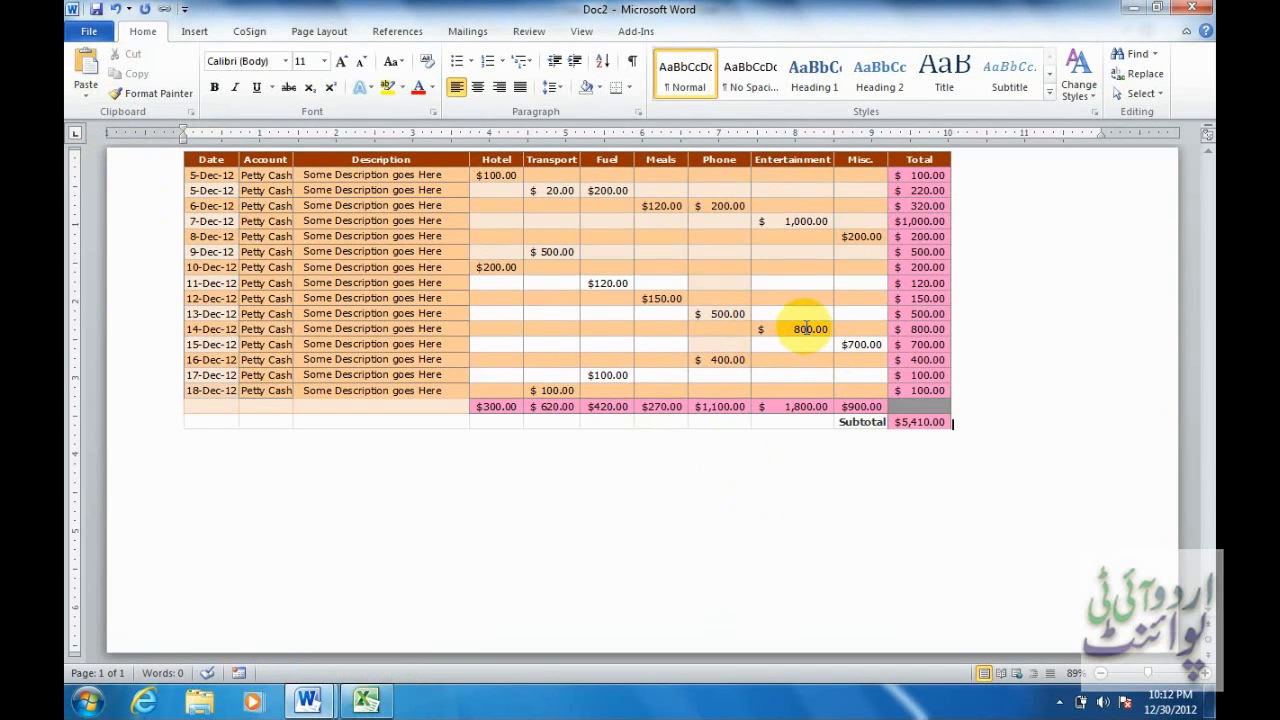
Change Excel cell I12 (14-Dec Entertainment) to 900, then go back to Doc2.
click(366, 700)
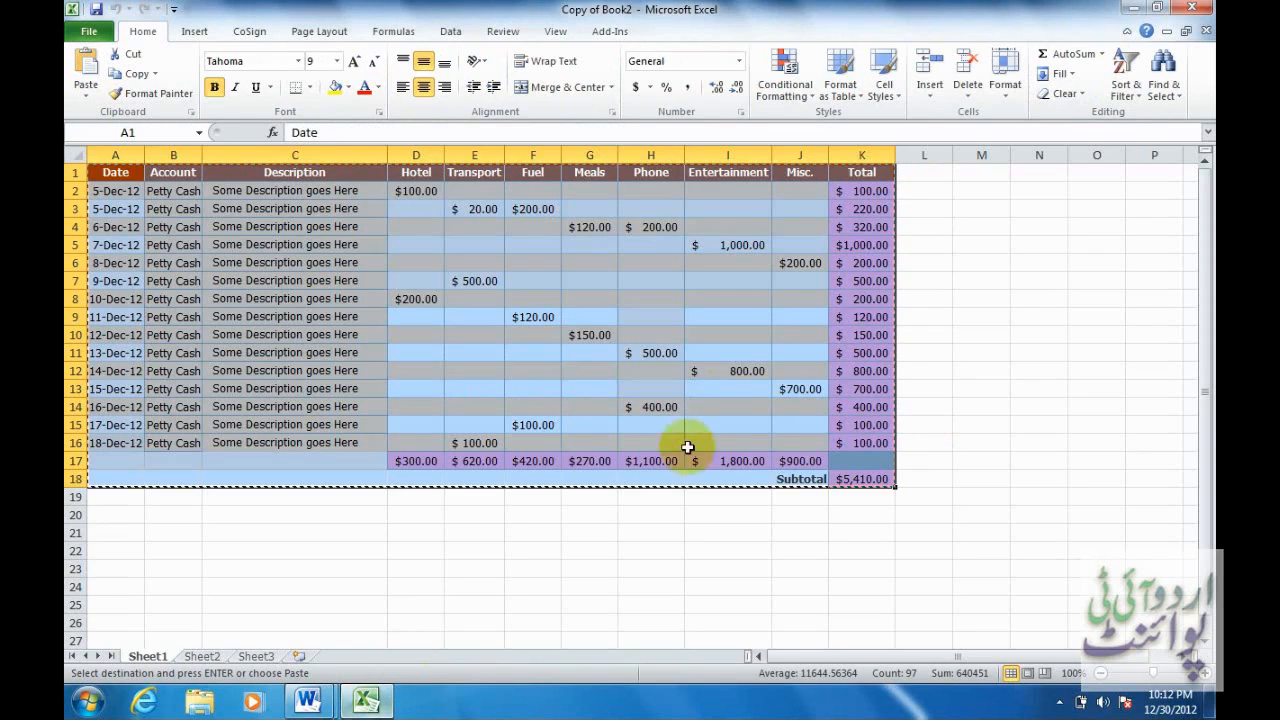
click(748, 371)
text(900)
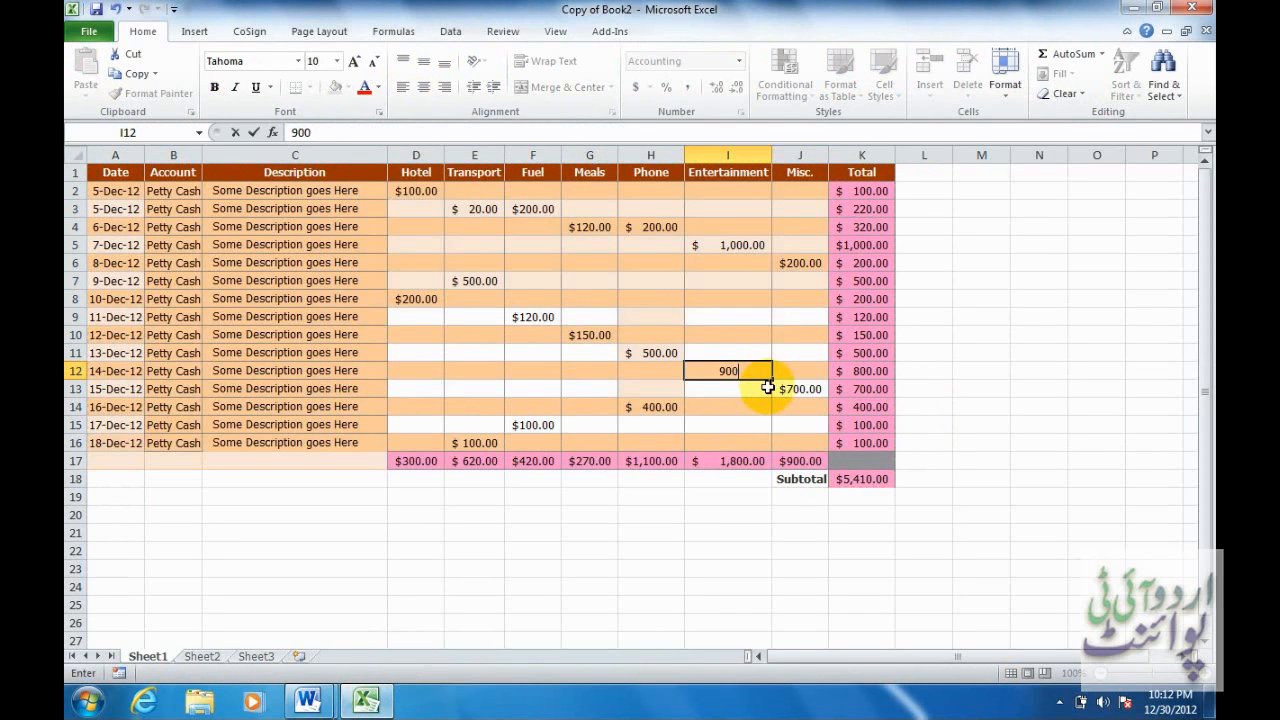
key(Return)
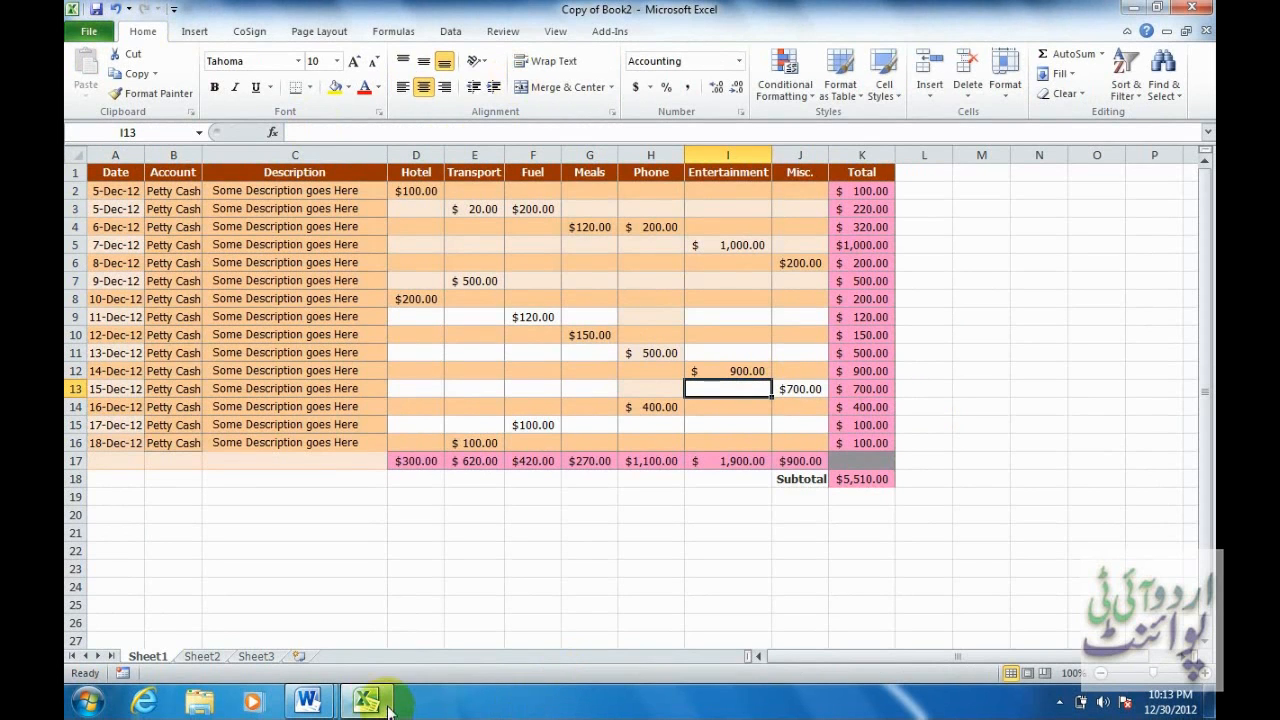
mouse_move(308, 702)
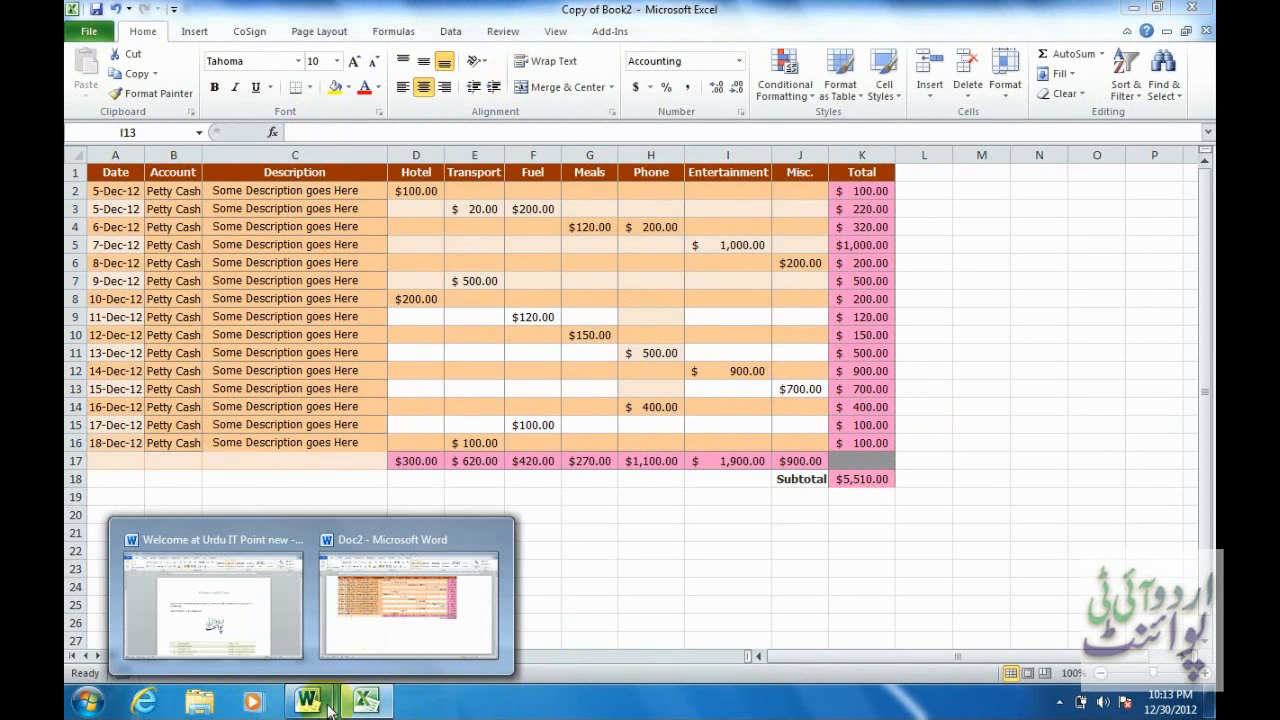
click(390, 612)
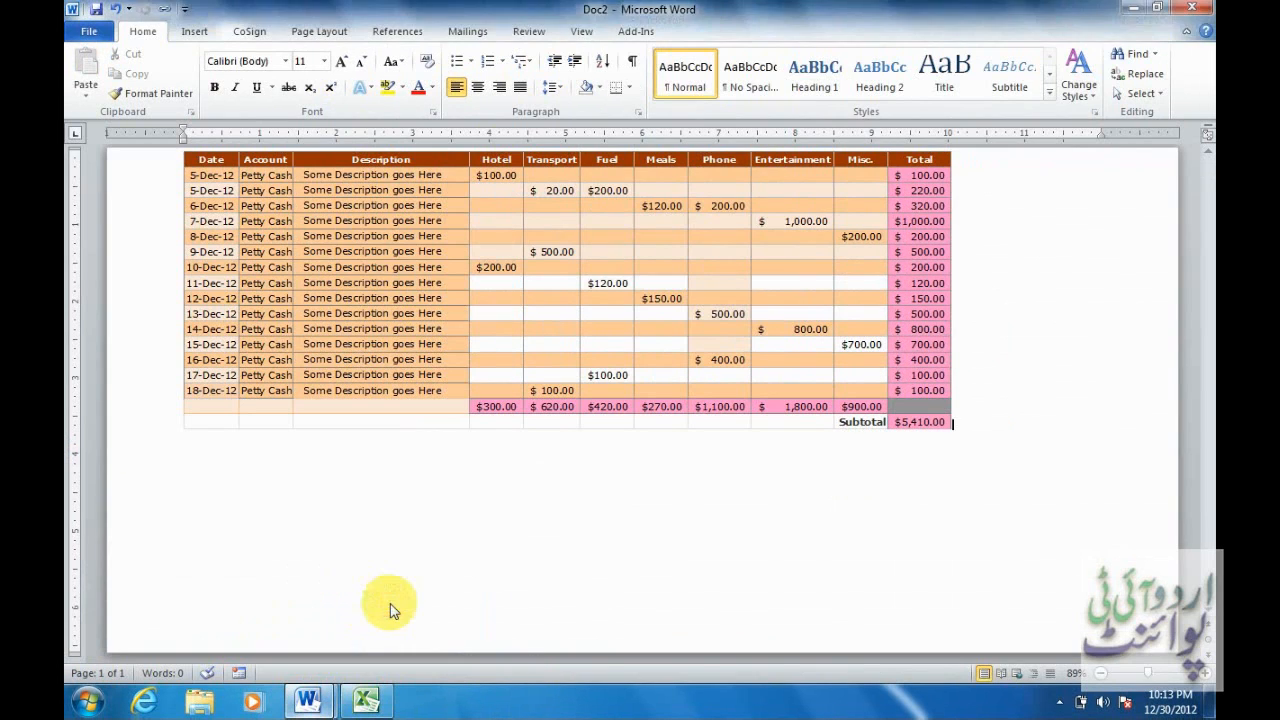
click(792, 330)
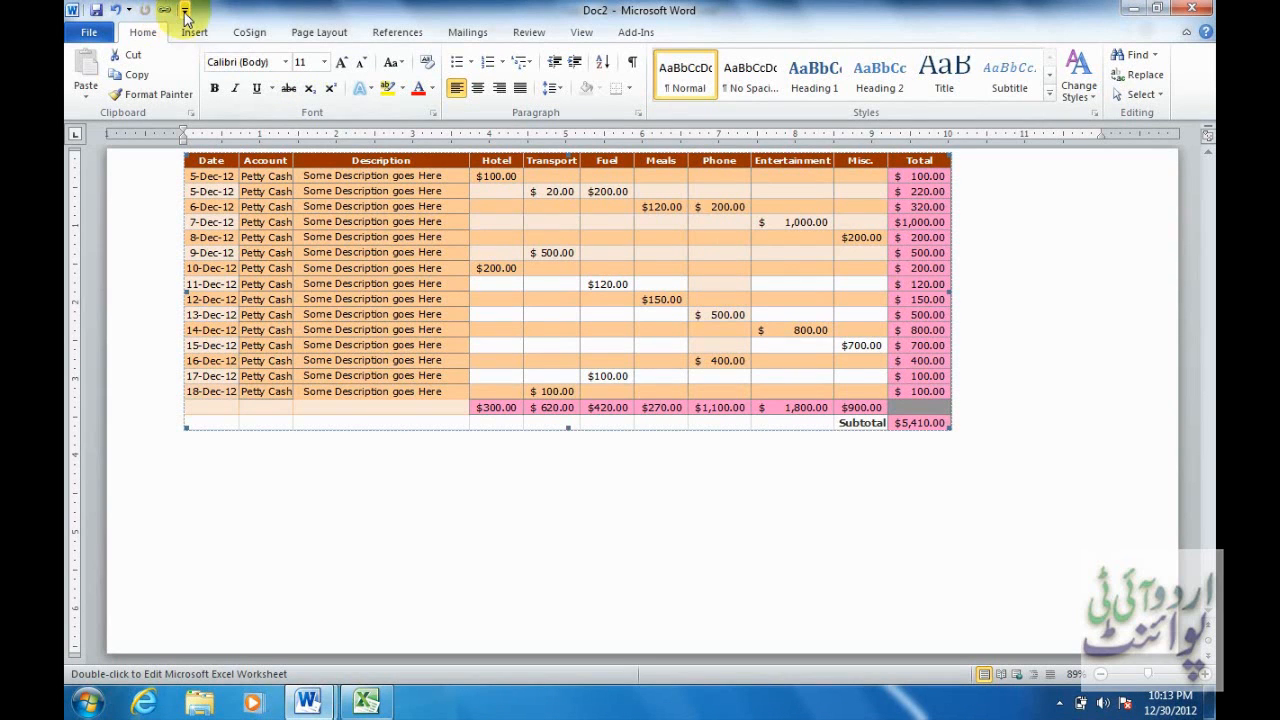
click(184, 10)
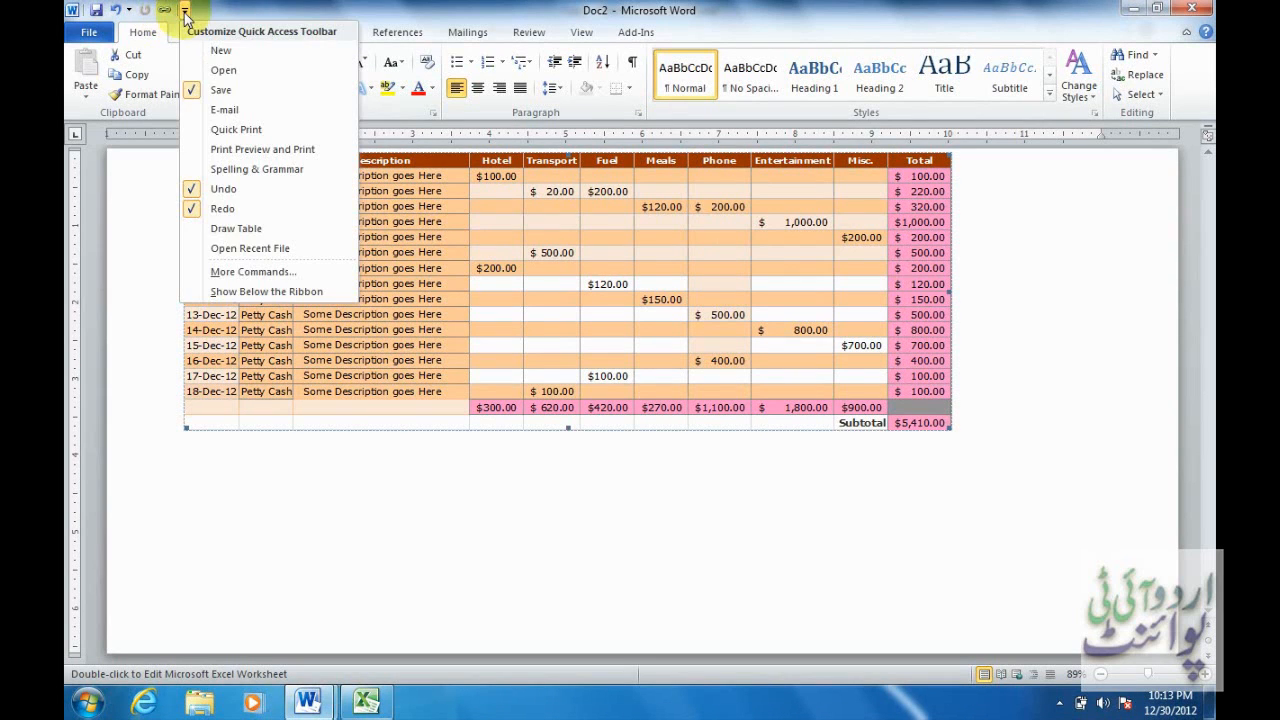
click(246, 272)
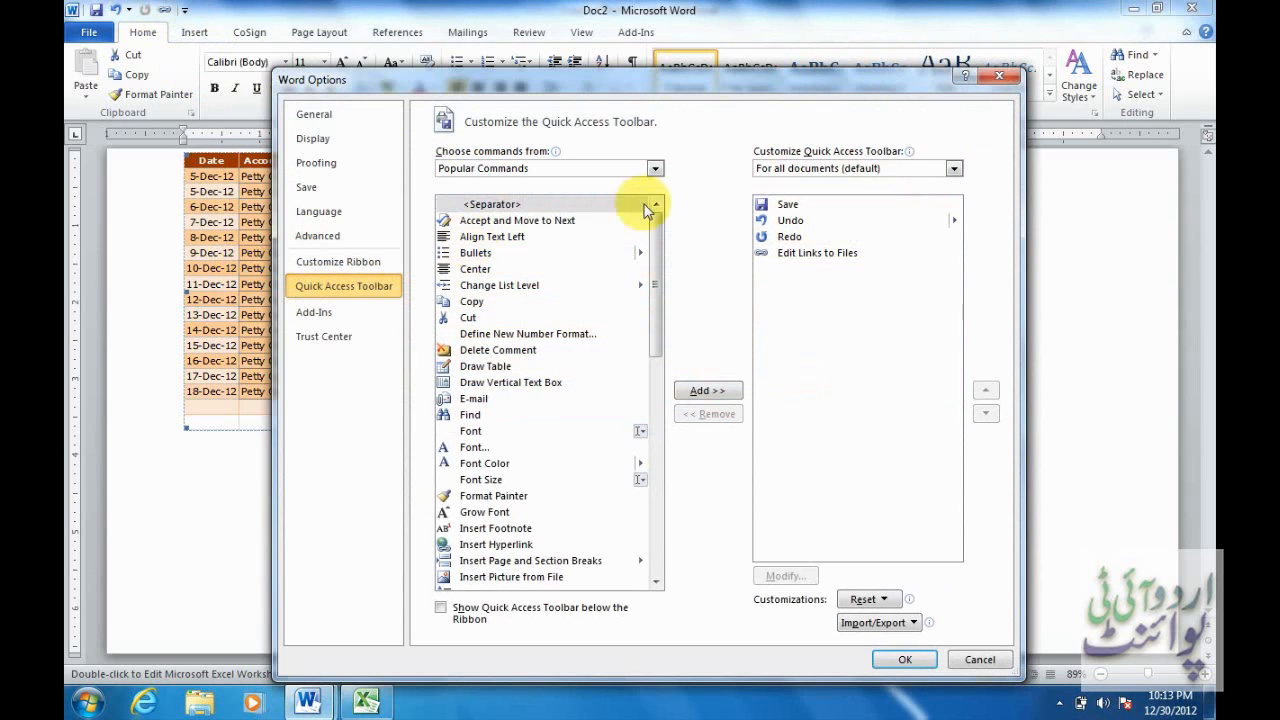
click(655, 170)
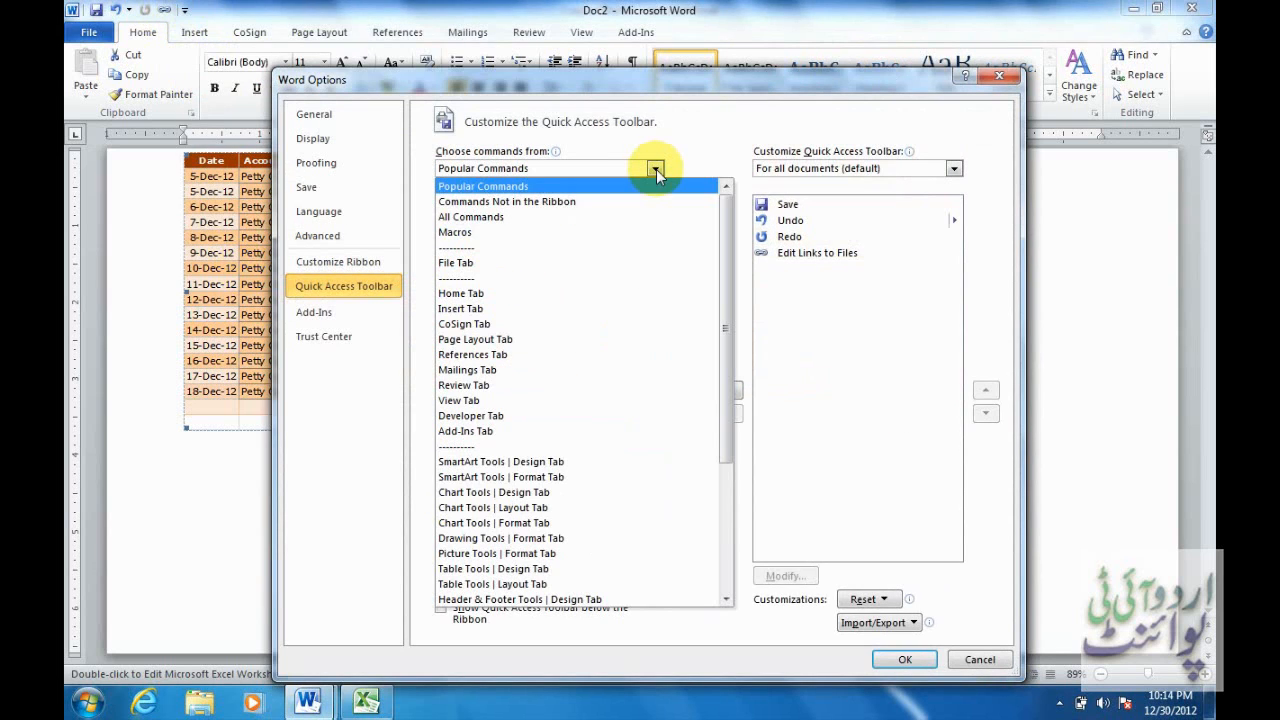
click(591, 222)
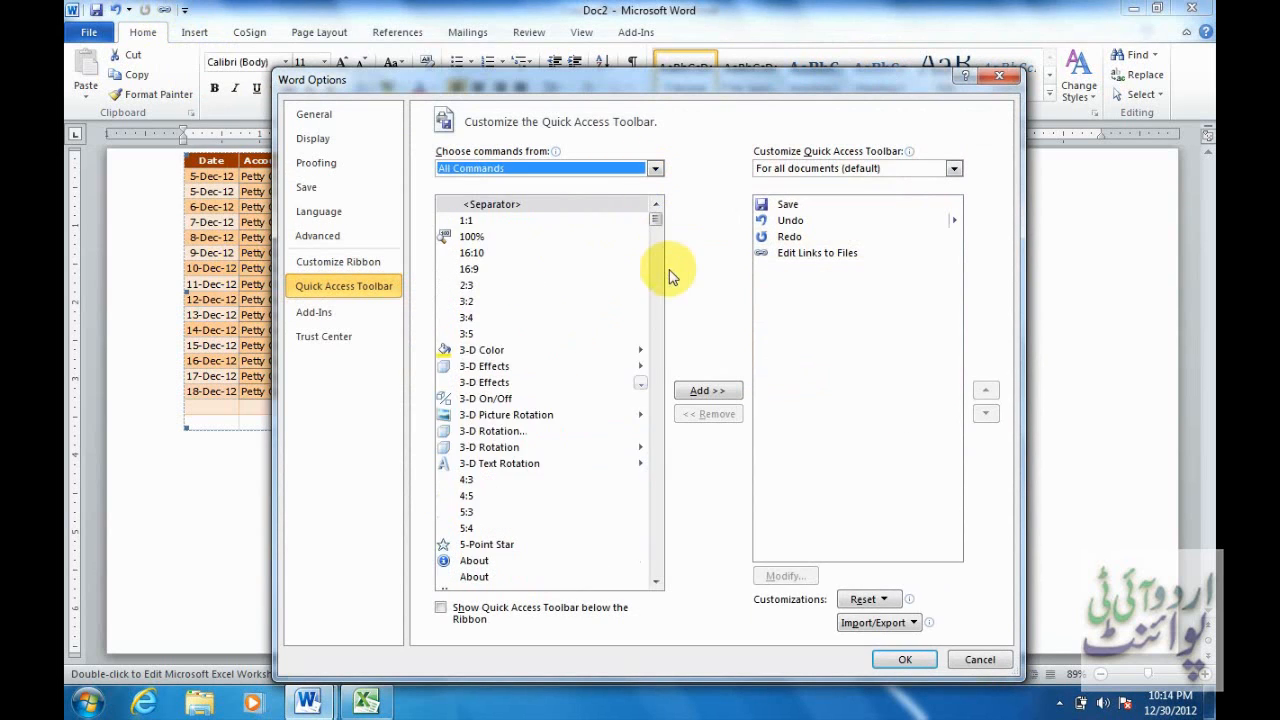
drag(656, 220, 648, 337)
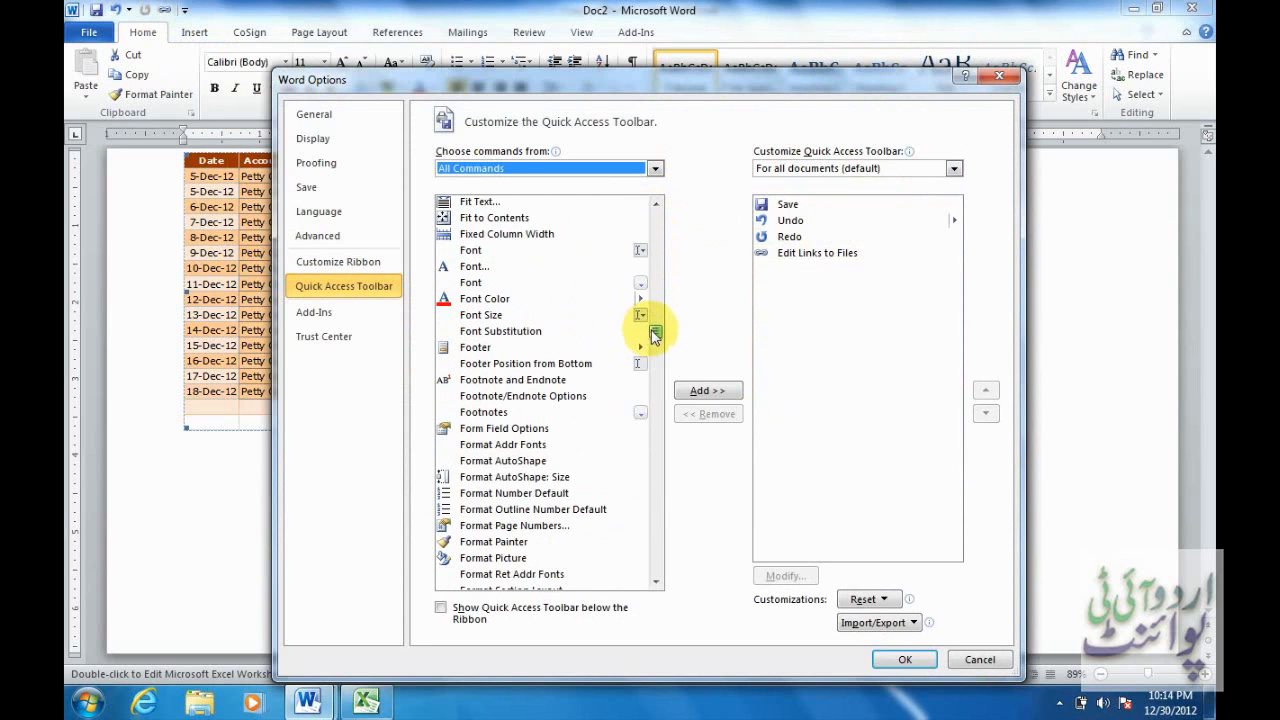
click(657, 231)
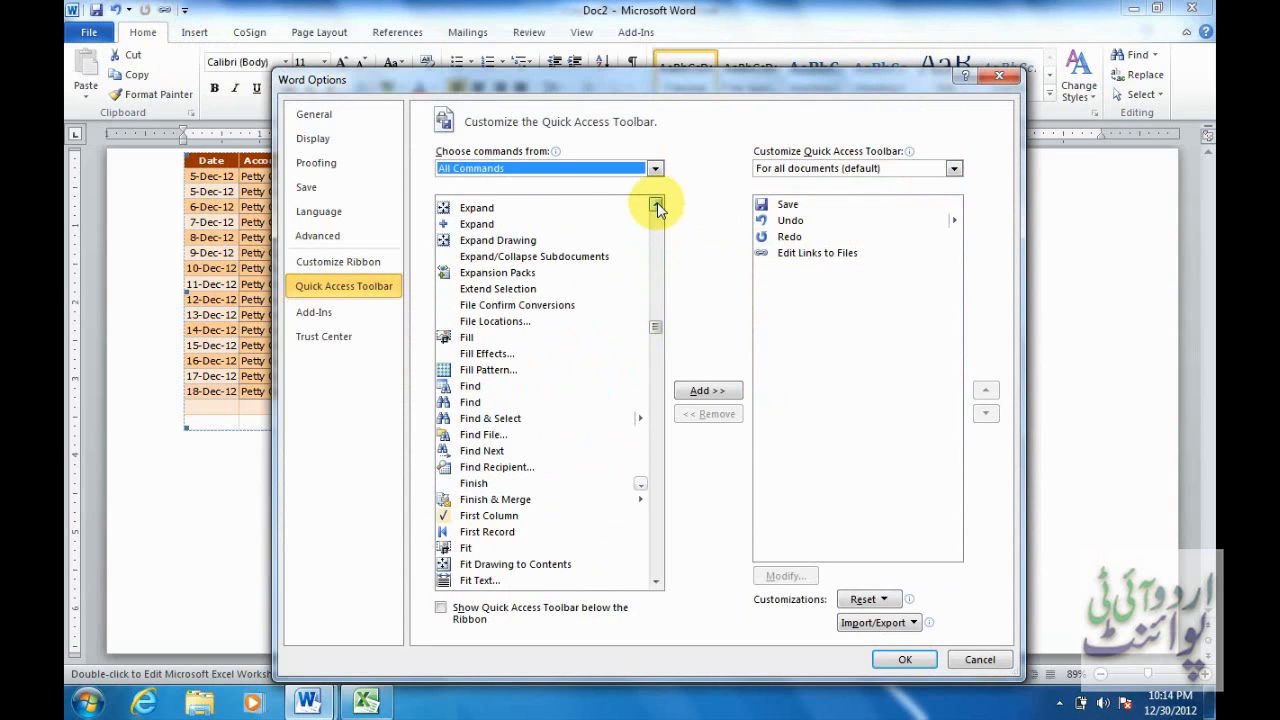
click(657, 204)
click(657, 204)
click(657, 204)
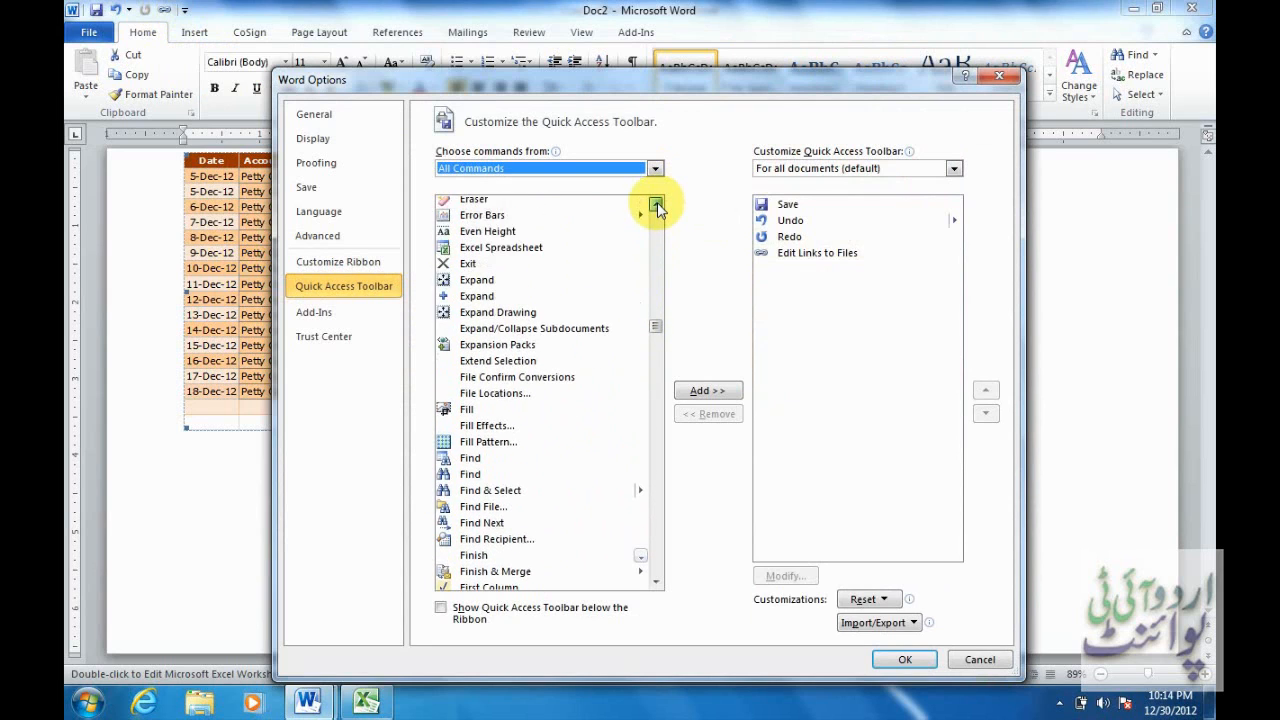
click(657, 204)
drag(657, 204, 657, 204)
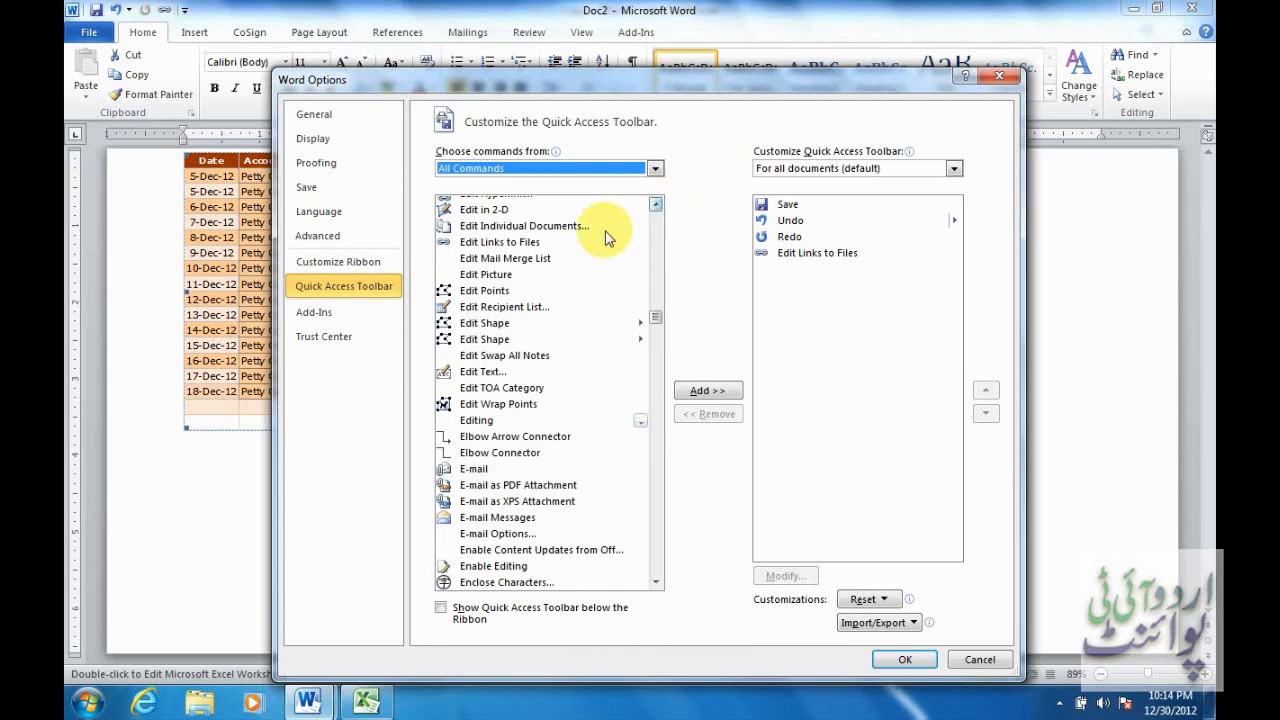
click(528, 243)
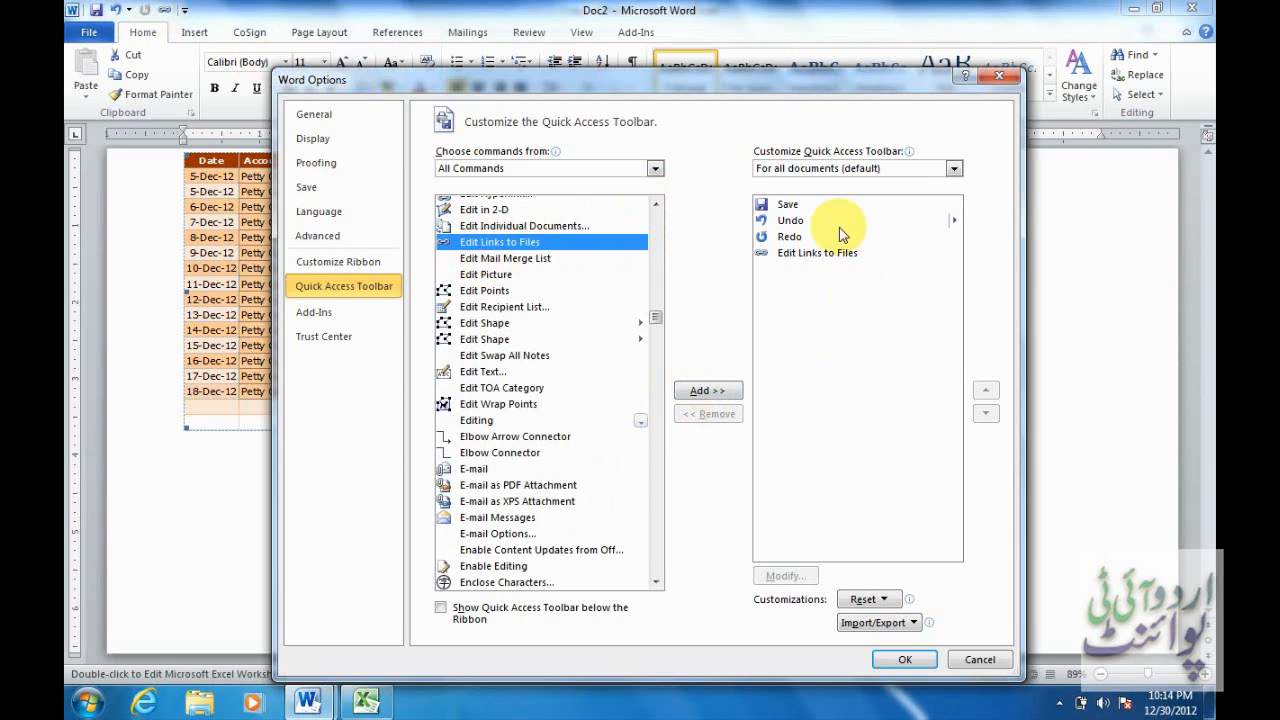
click(986, 661)
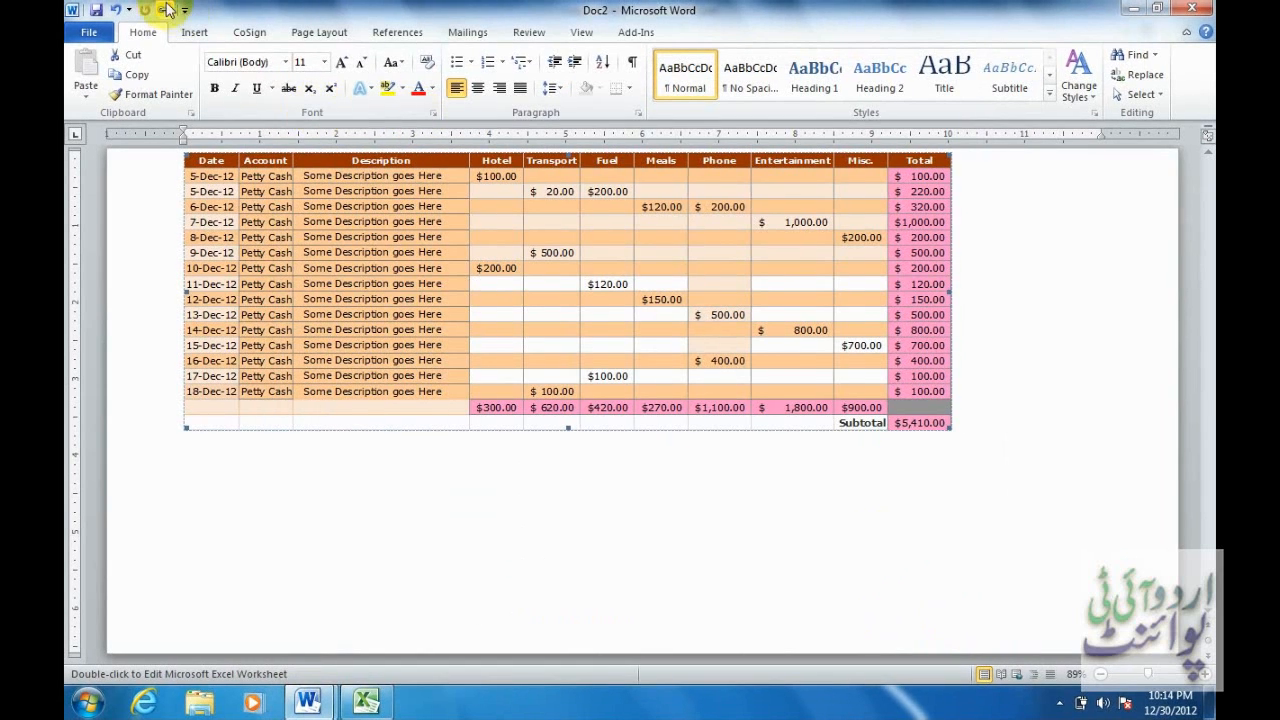
Keep the table link automatic and unlocked, and update it to show 900.00 and $5,510.00.
click(164, 10)
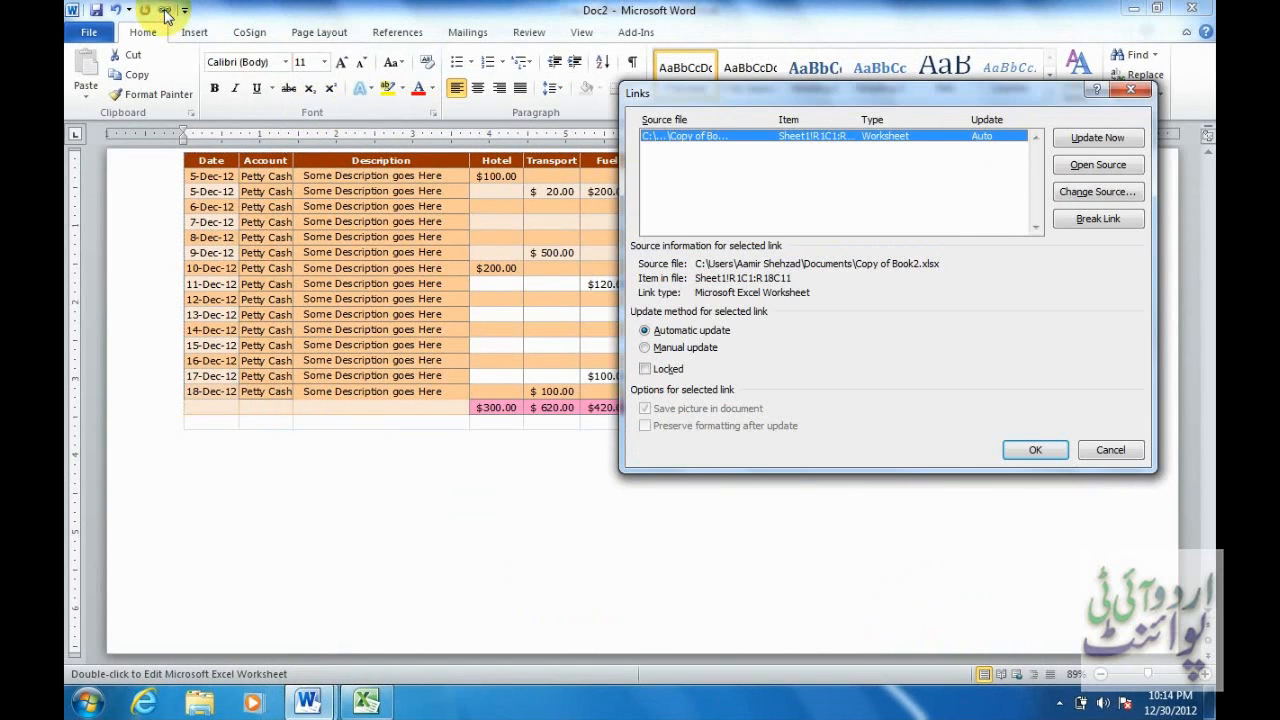
drag(764, 93, 340, 103)
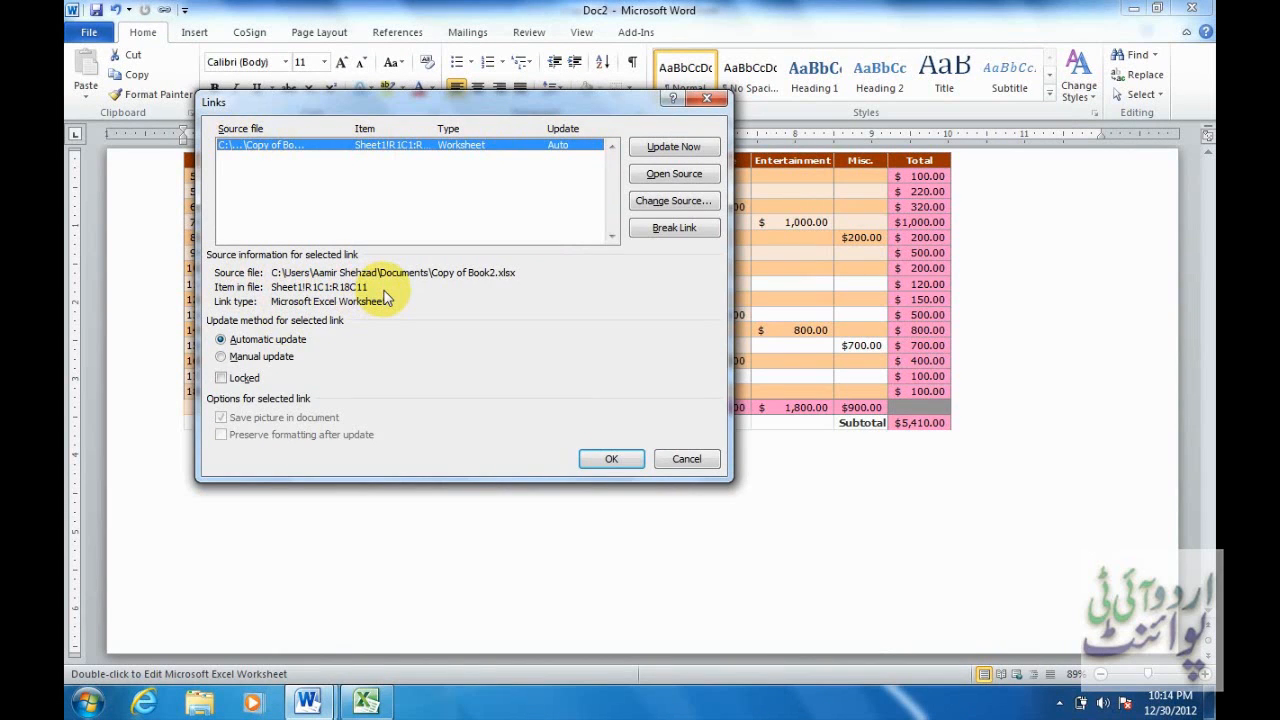
click(268, 360)
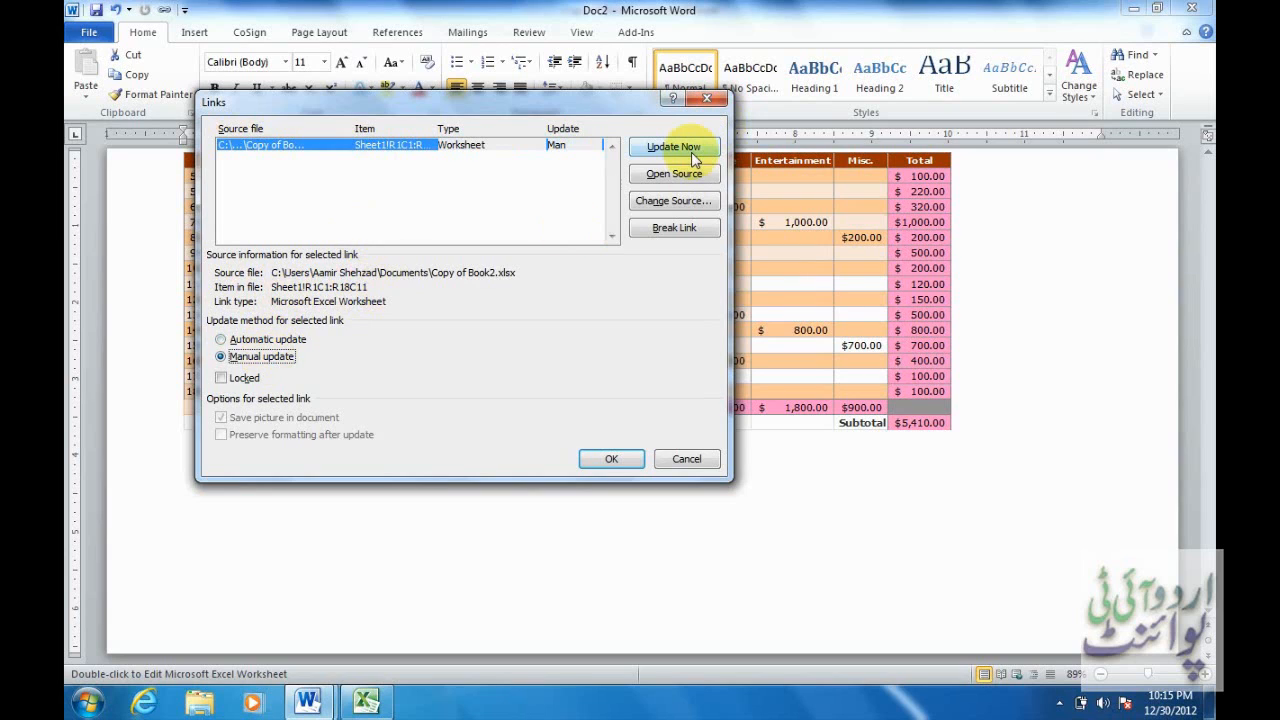
click(252, 340)
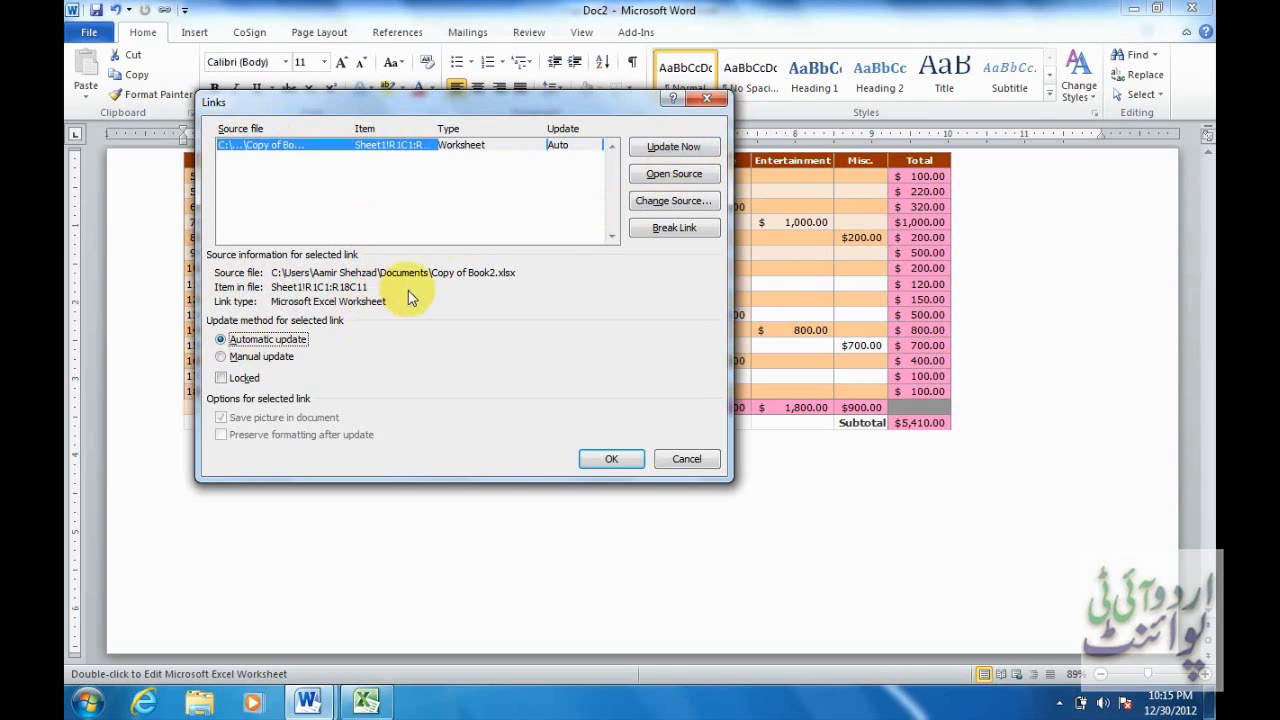
click(236, 379)
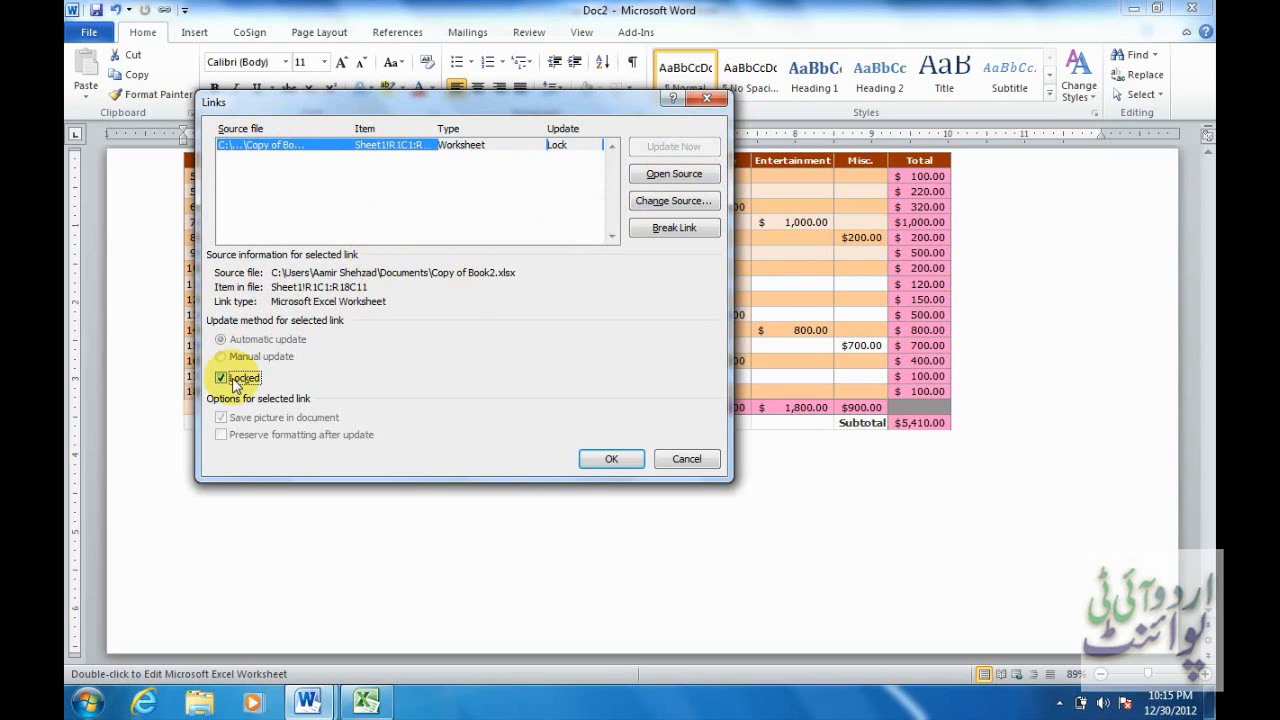
click(236, 380)
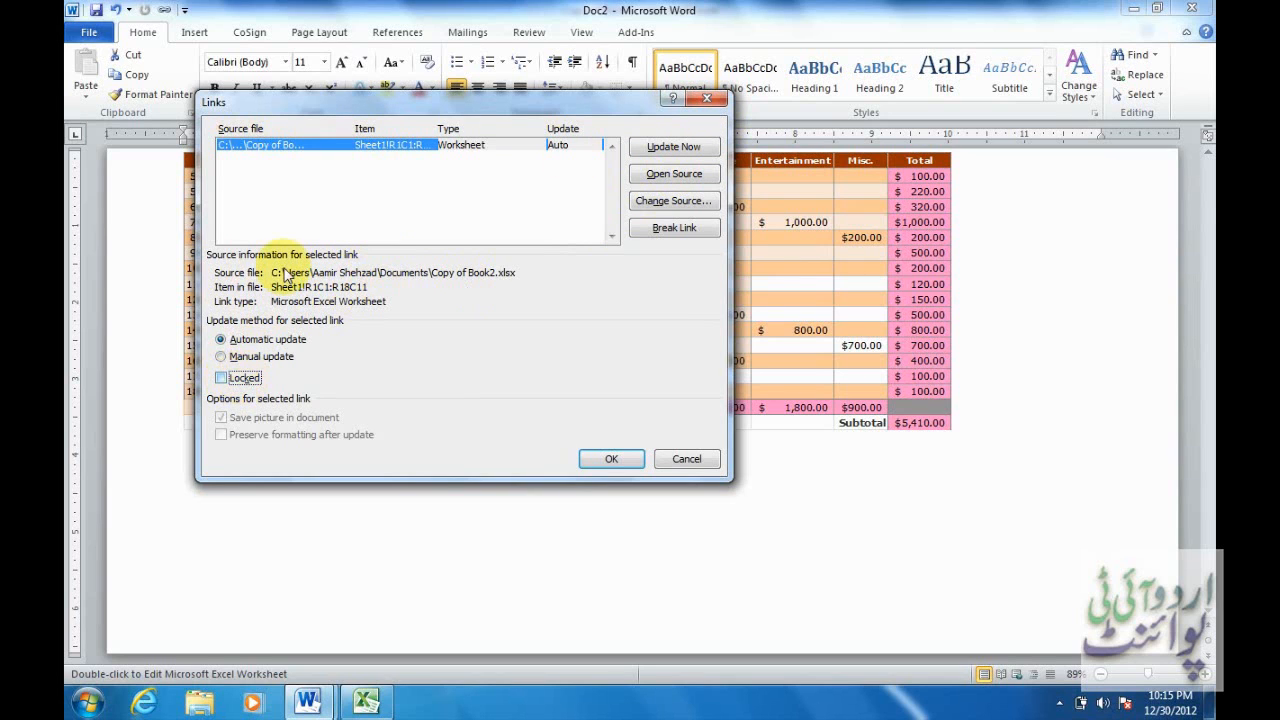
click(667, 144)
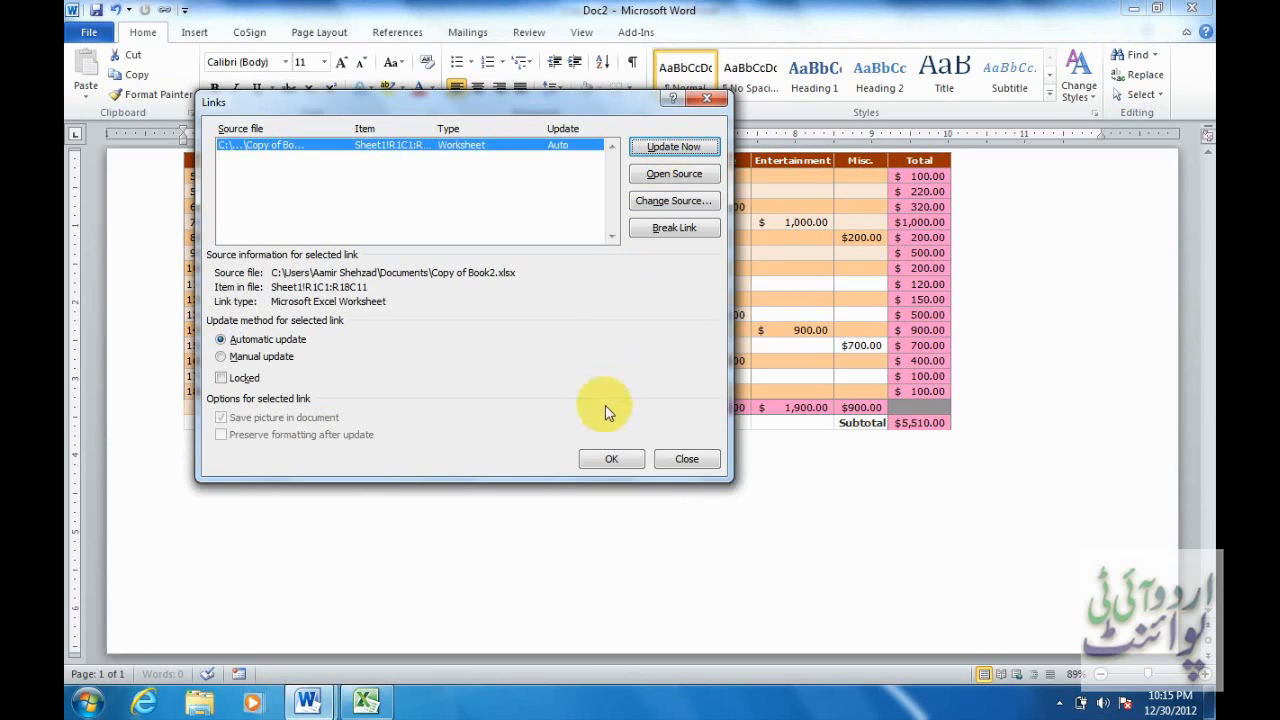
click(612, 459)
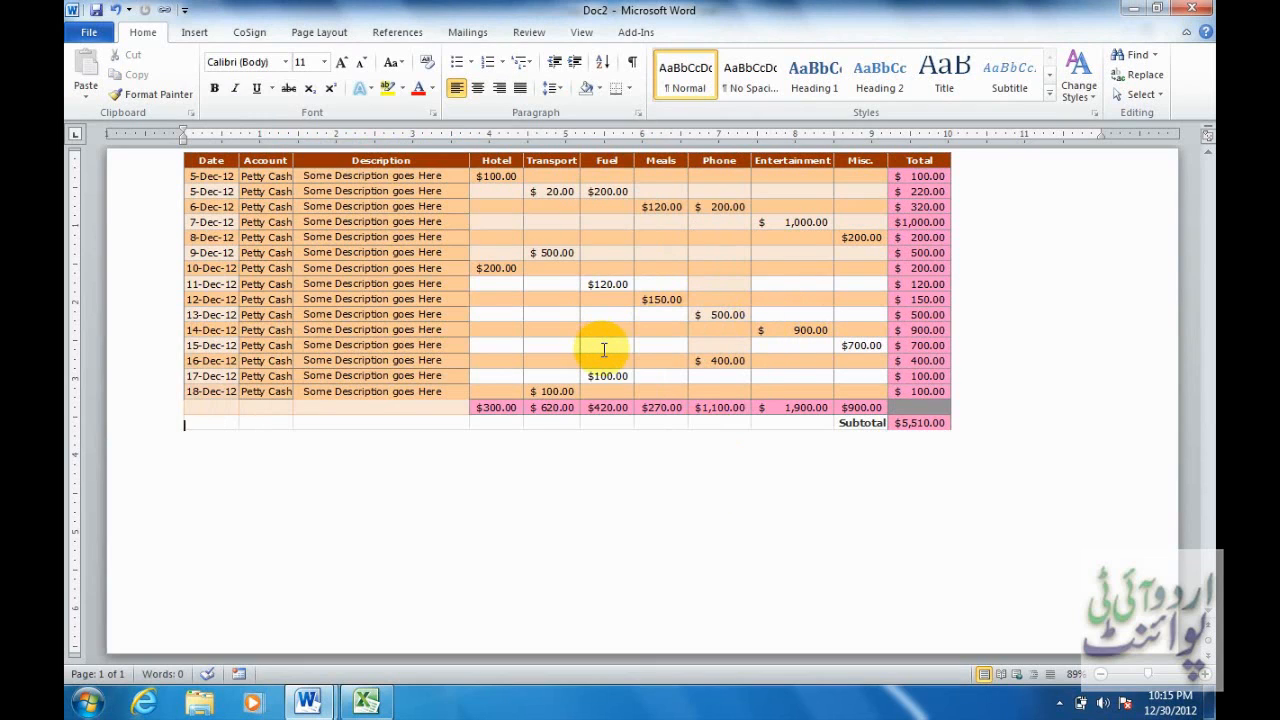
Add a blank line above the linked expense table.
key(Return)
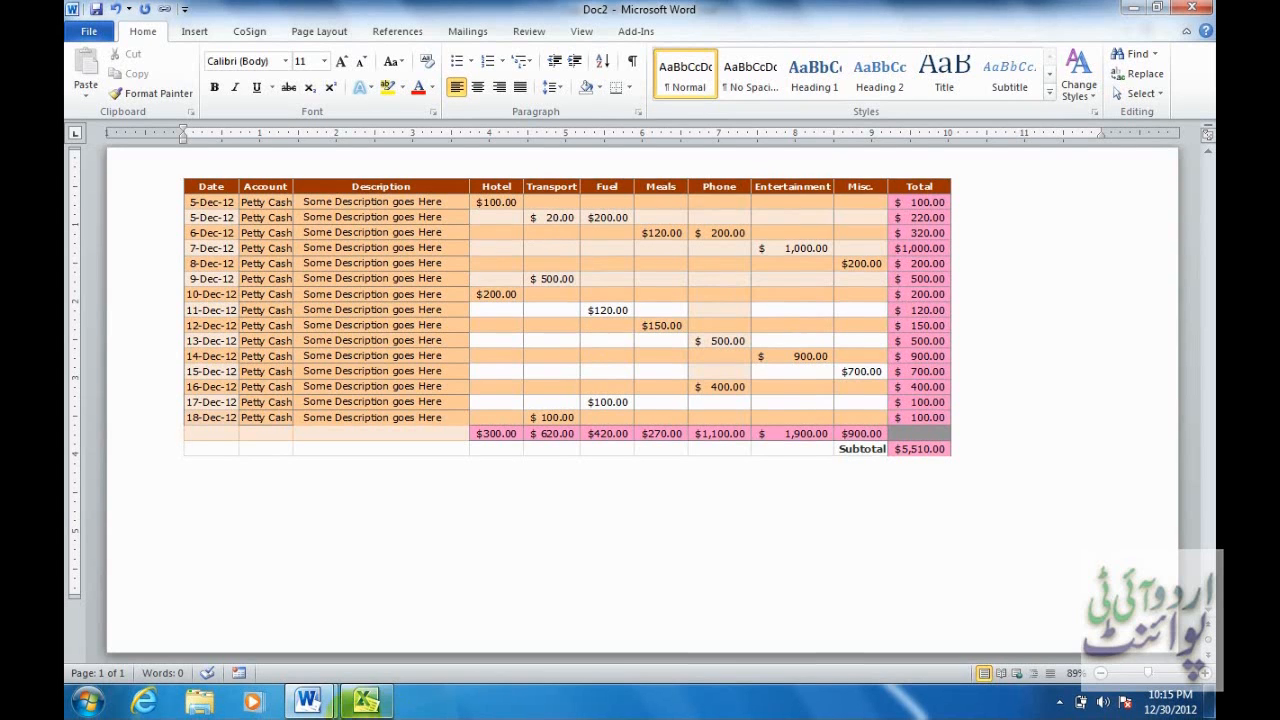
click(378, 694)
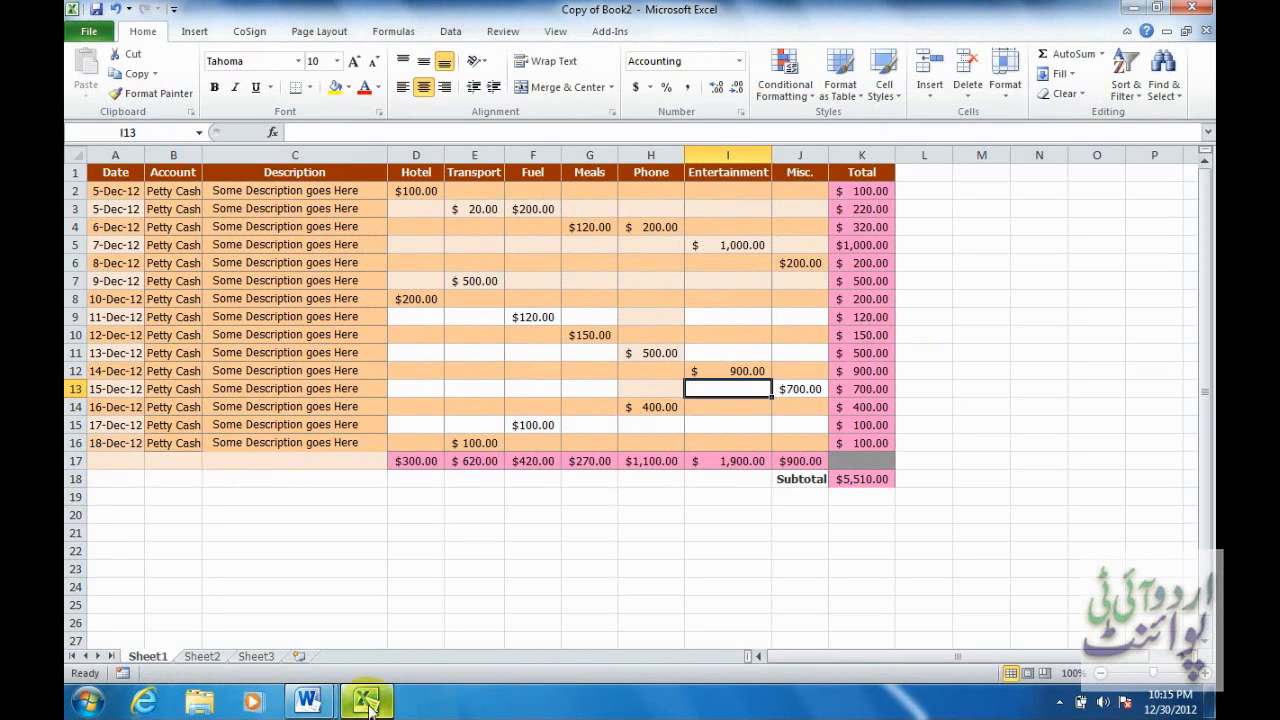
click(369, 704)
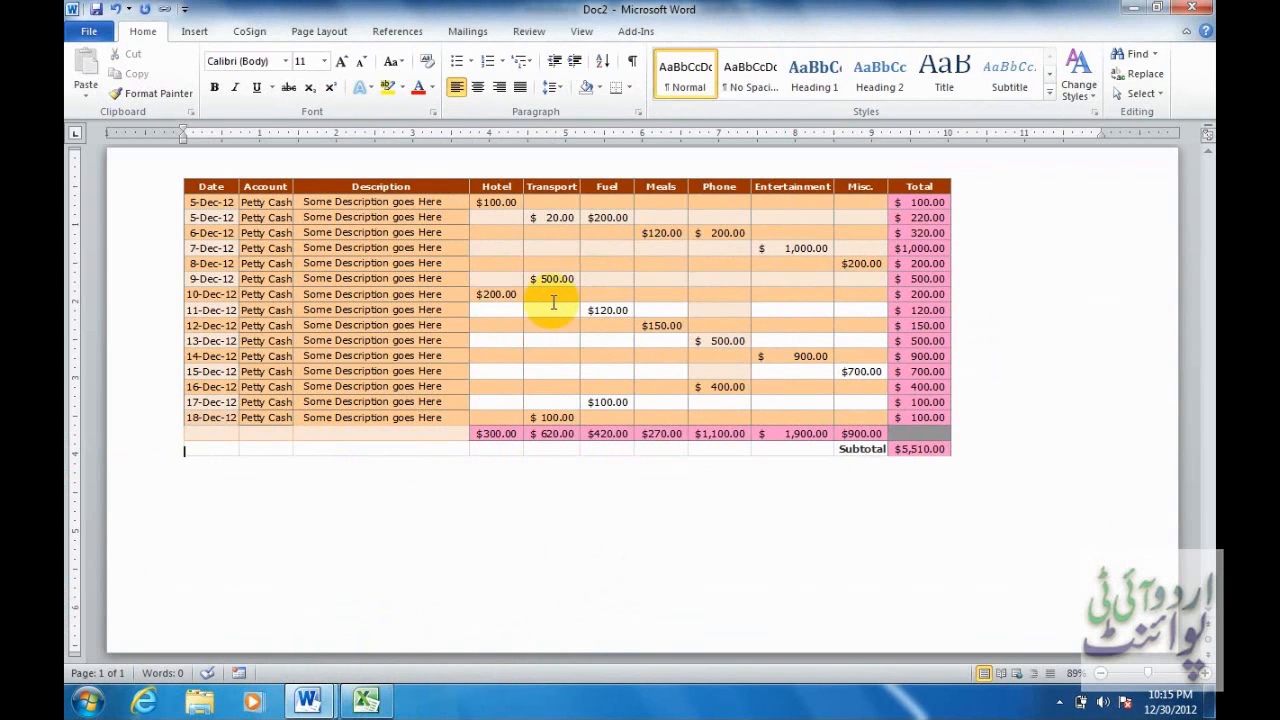
Try enlarging the table object, then undo so it keeps its original size.
click(553, 301)
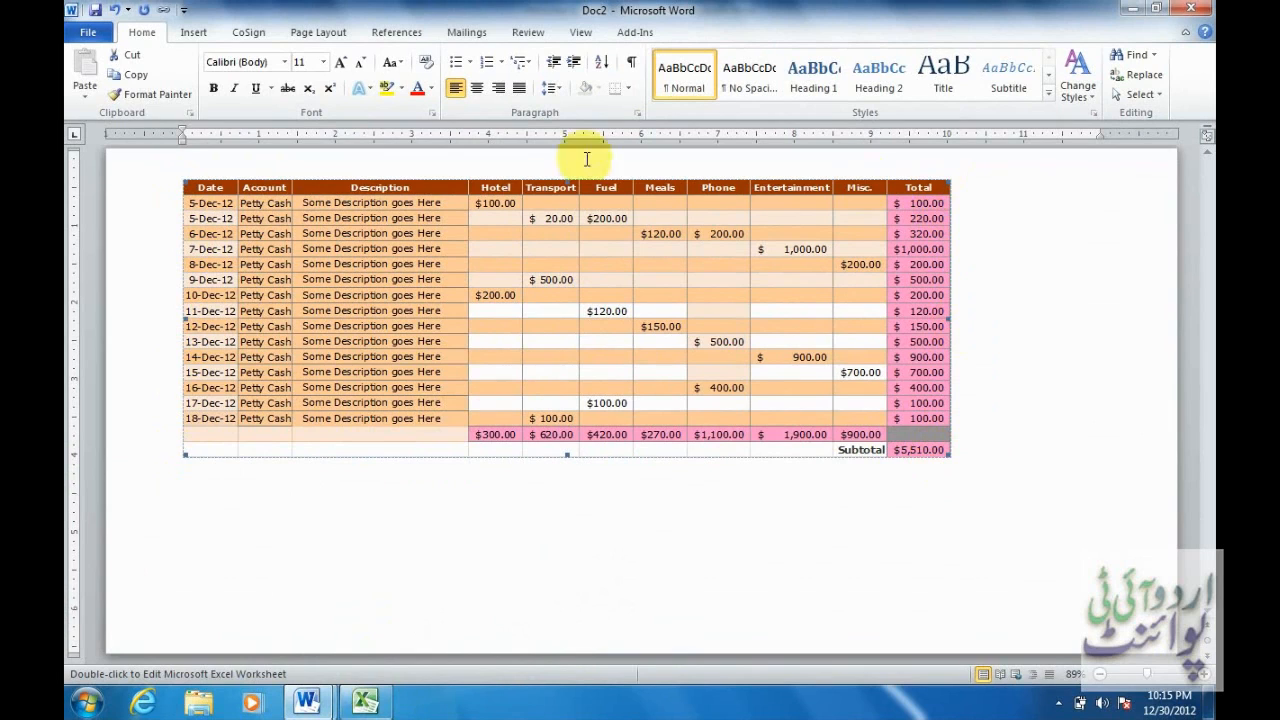
click(952, 458)
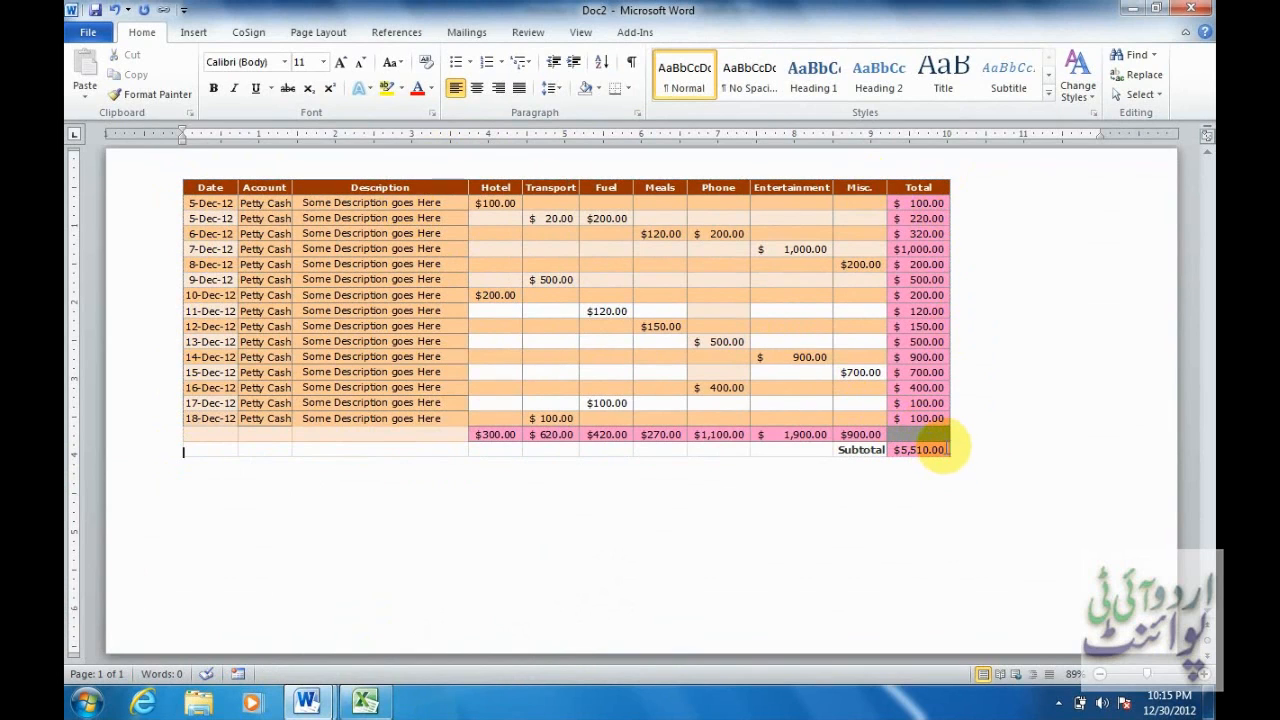
click(912, 405)
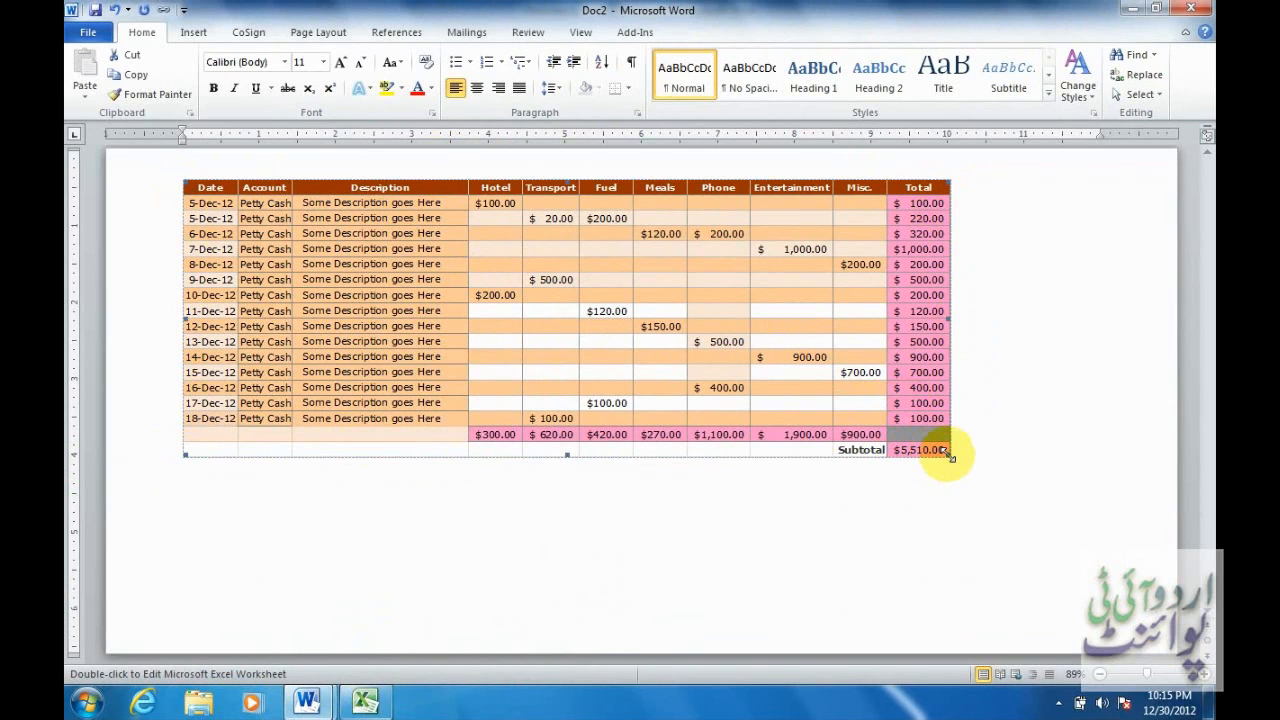
drag(951, 456, 1140, 537)
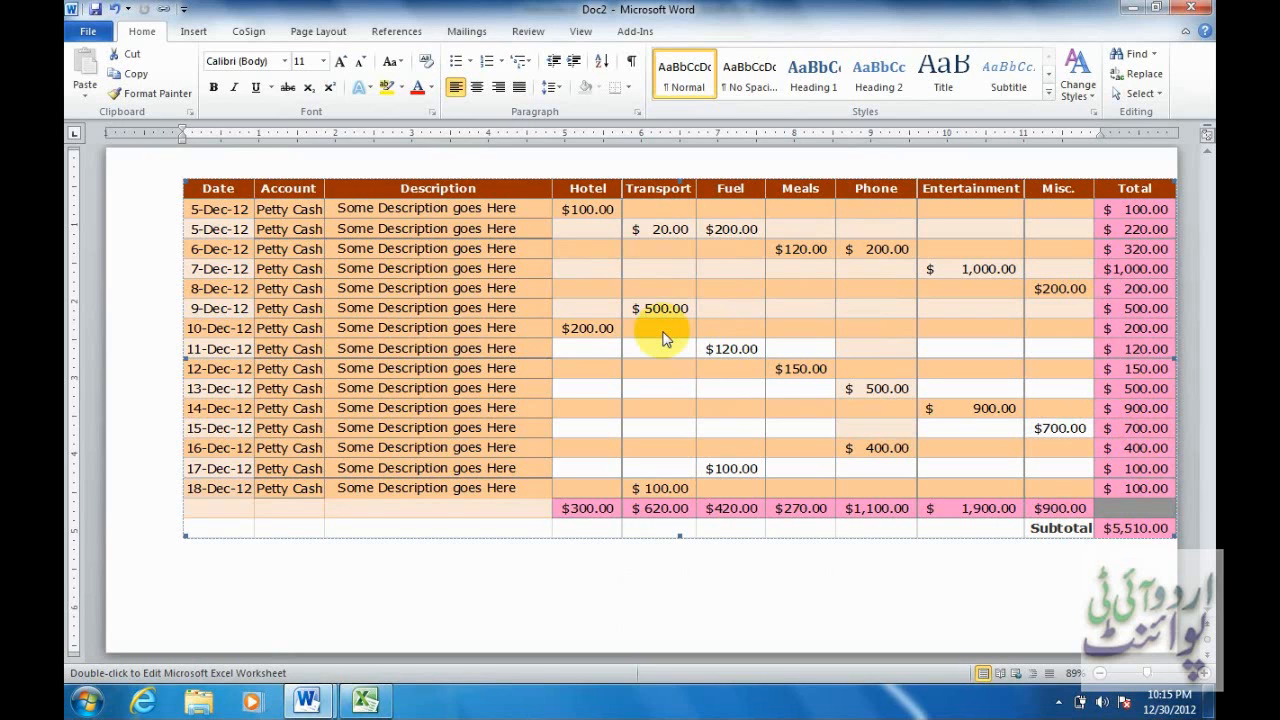
key(ctrl+z)
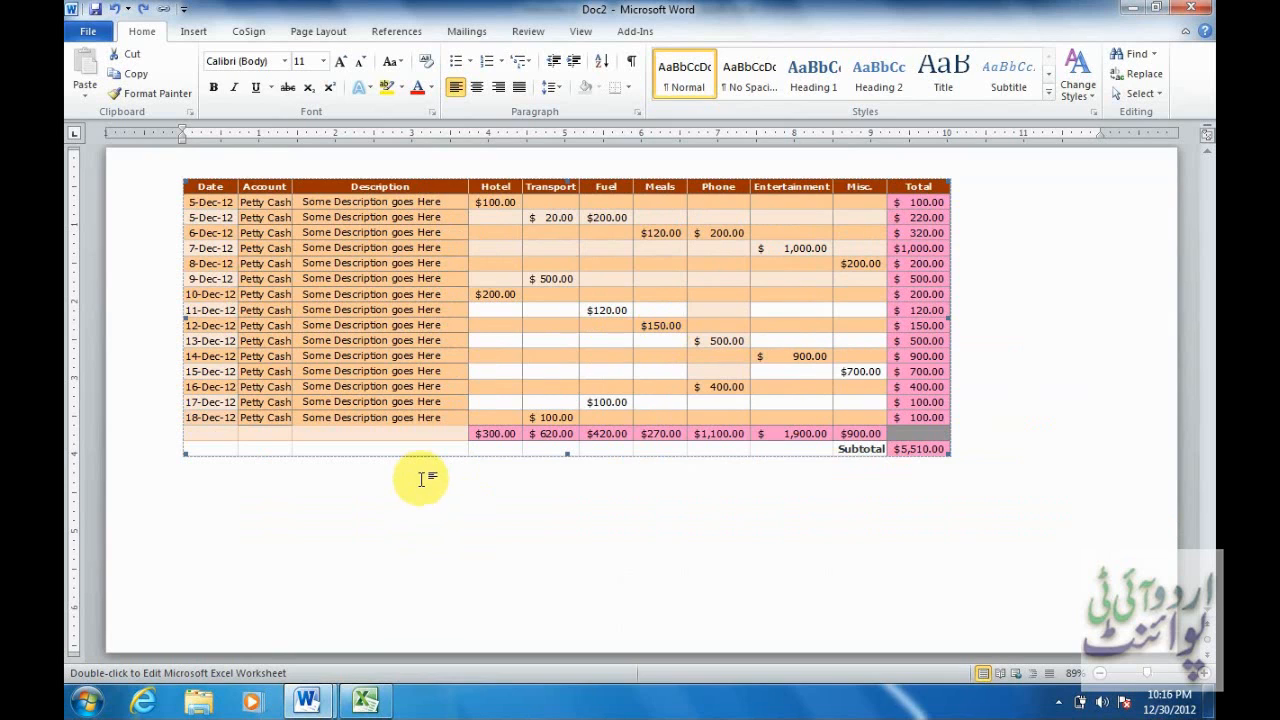
click(988, 455)
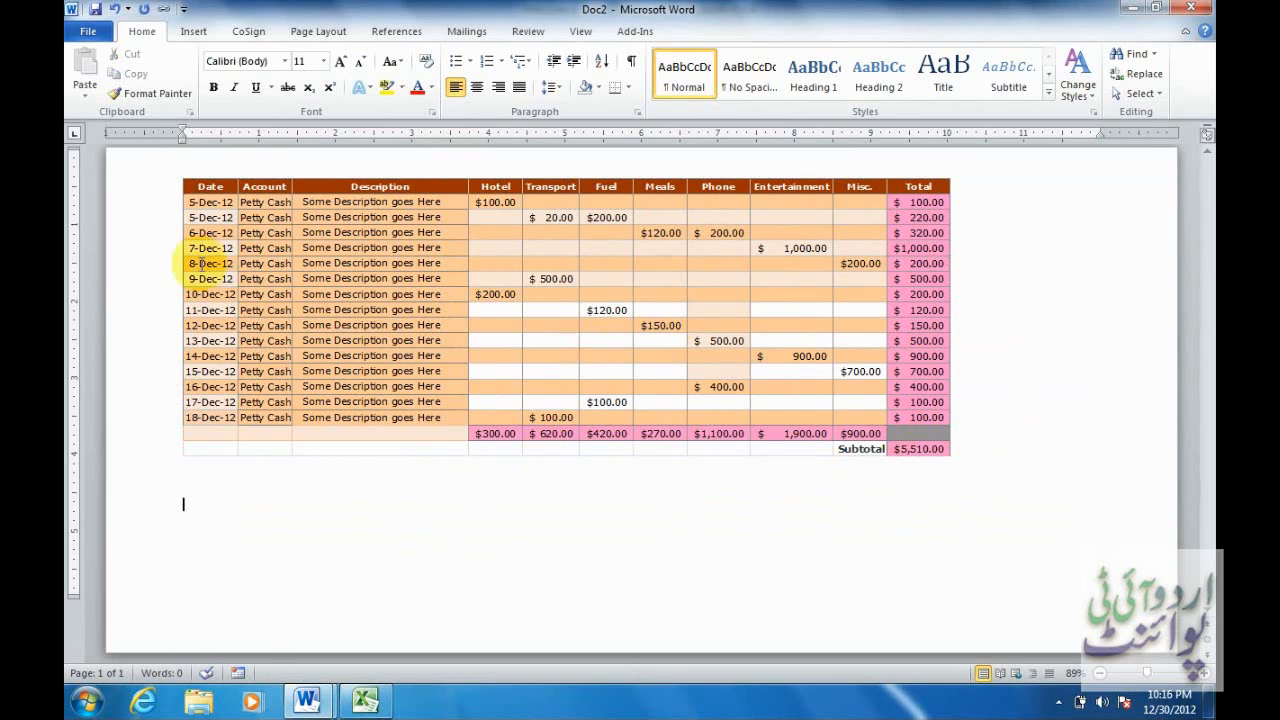
Start an Insert Object from file and browse the Documents library.
click(194, 31)
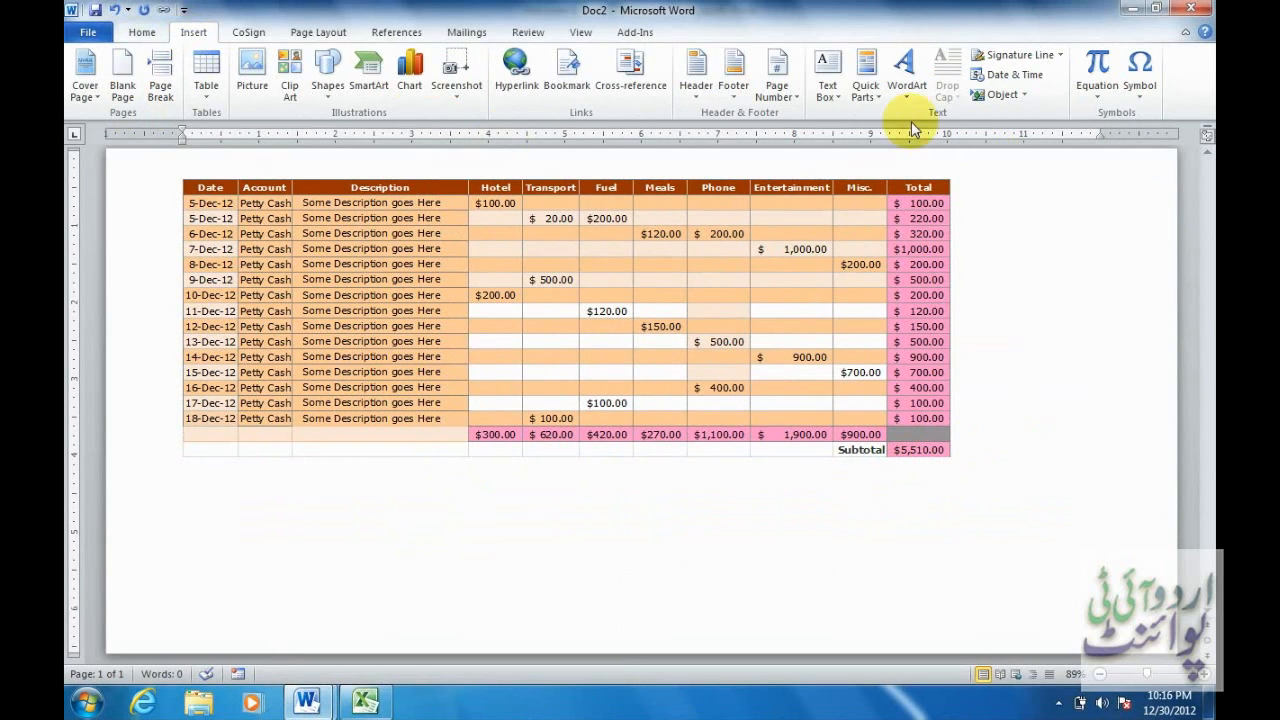
click(999, 95)
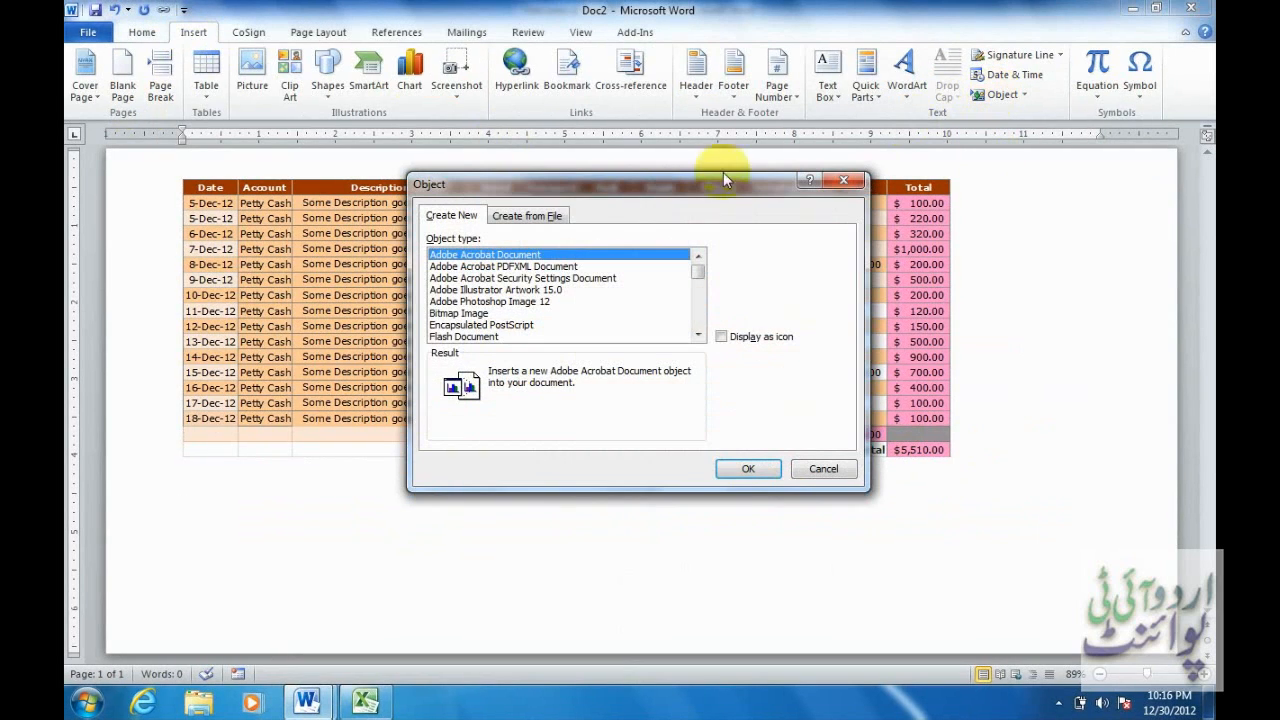
click(553, 220)
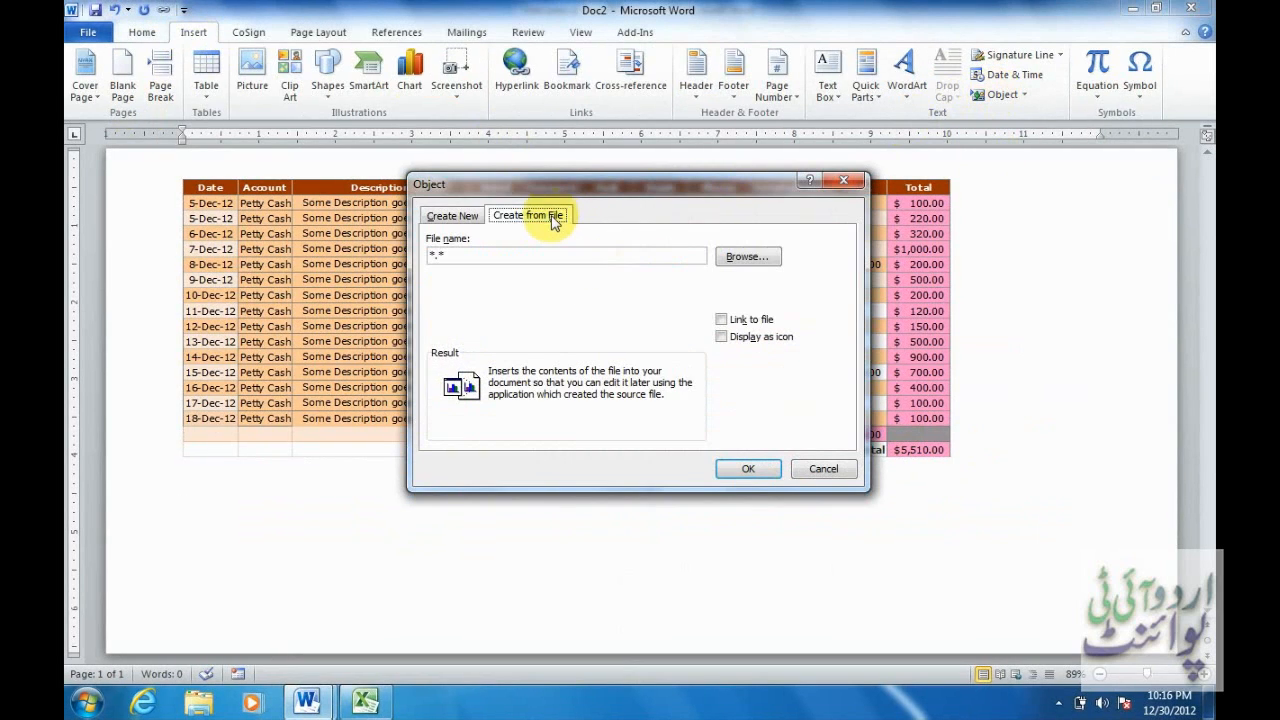
click(748, 258)
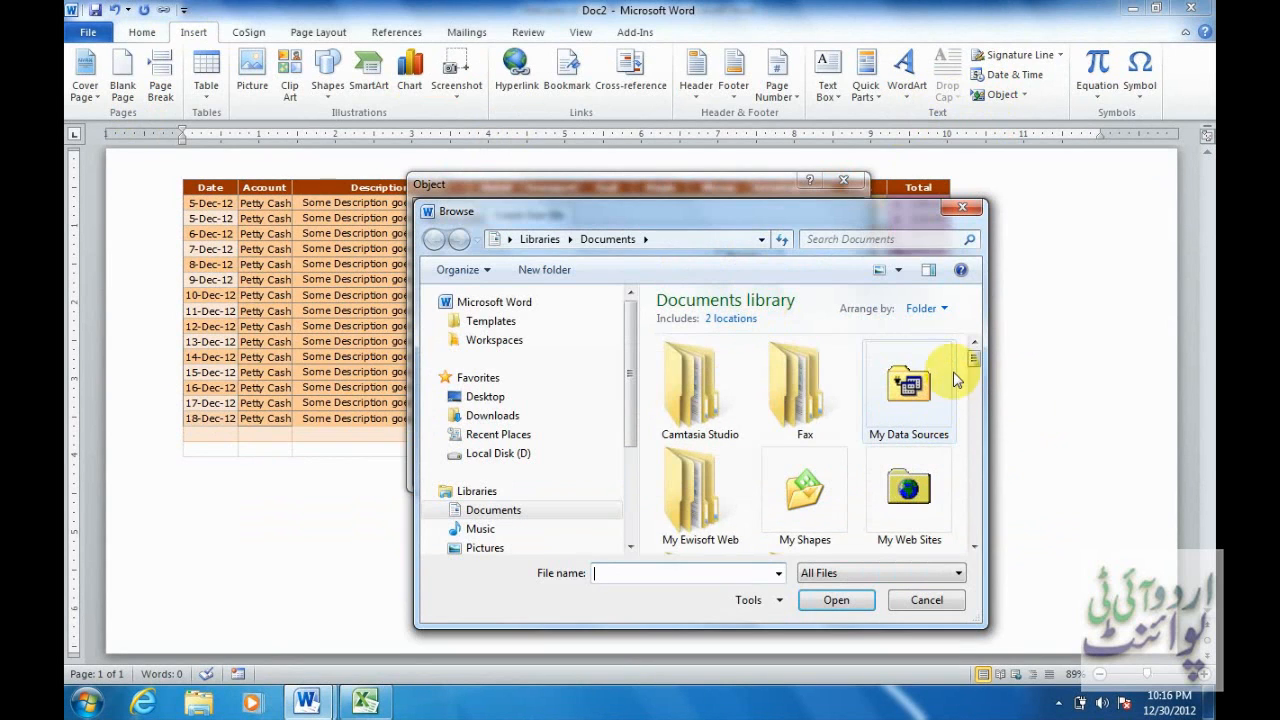
drag(974, 358, 977, 391)
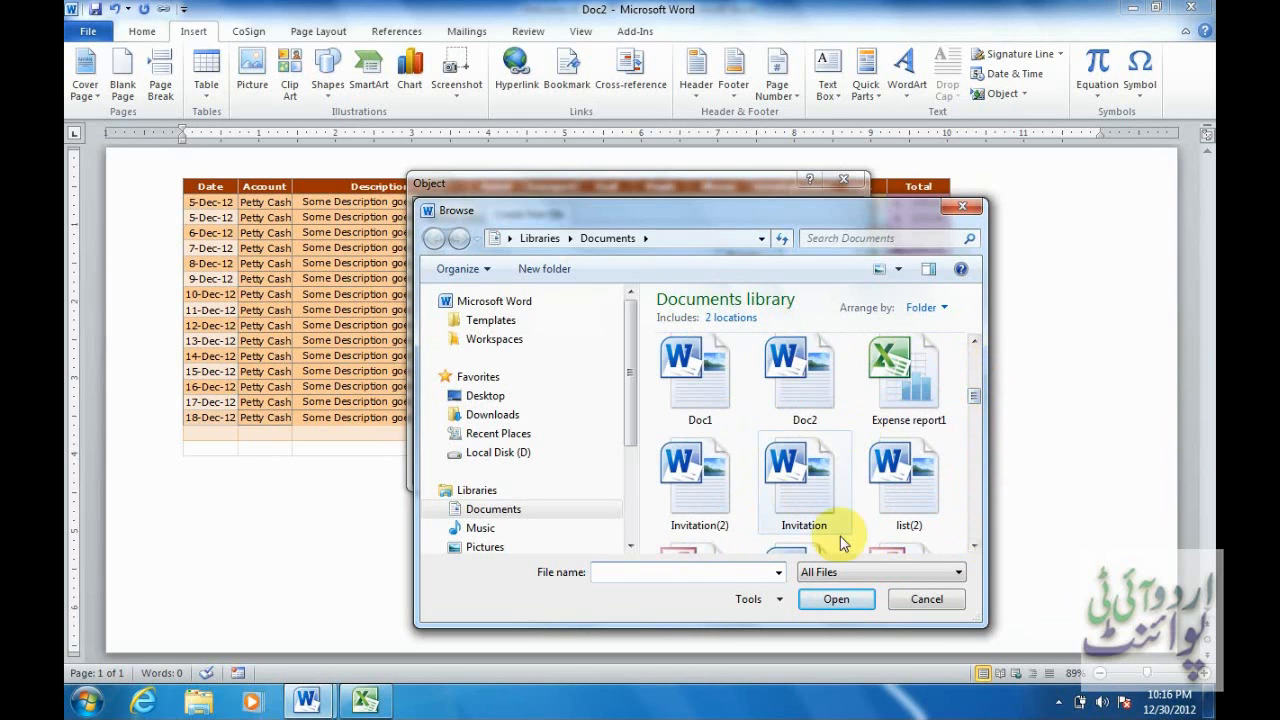
click(974, 546)
click(974, 546)
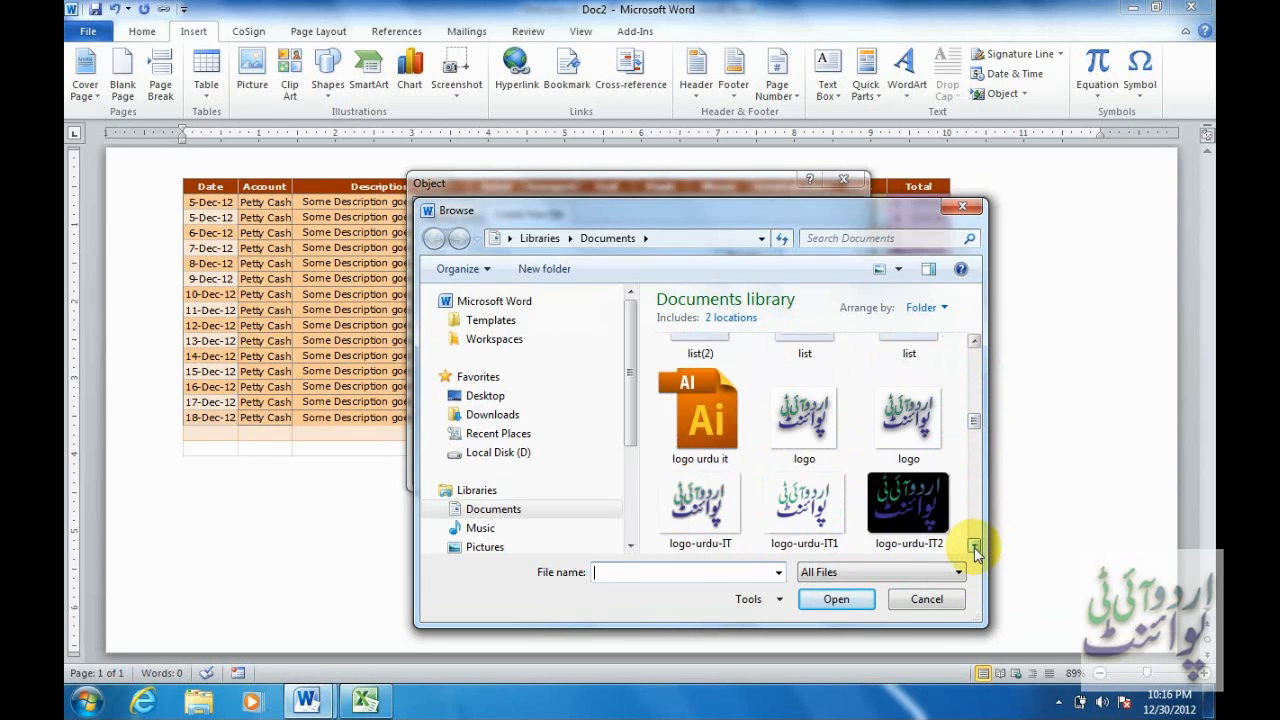
click(974, 546)
click(974, 546)
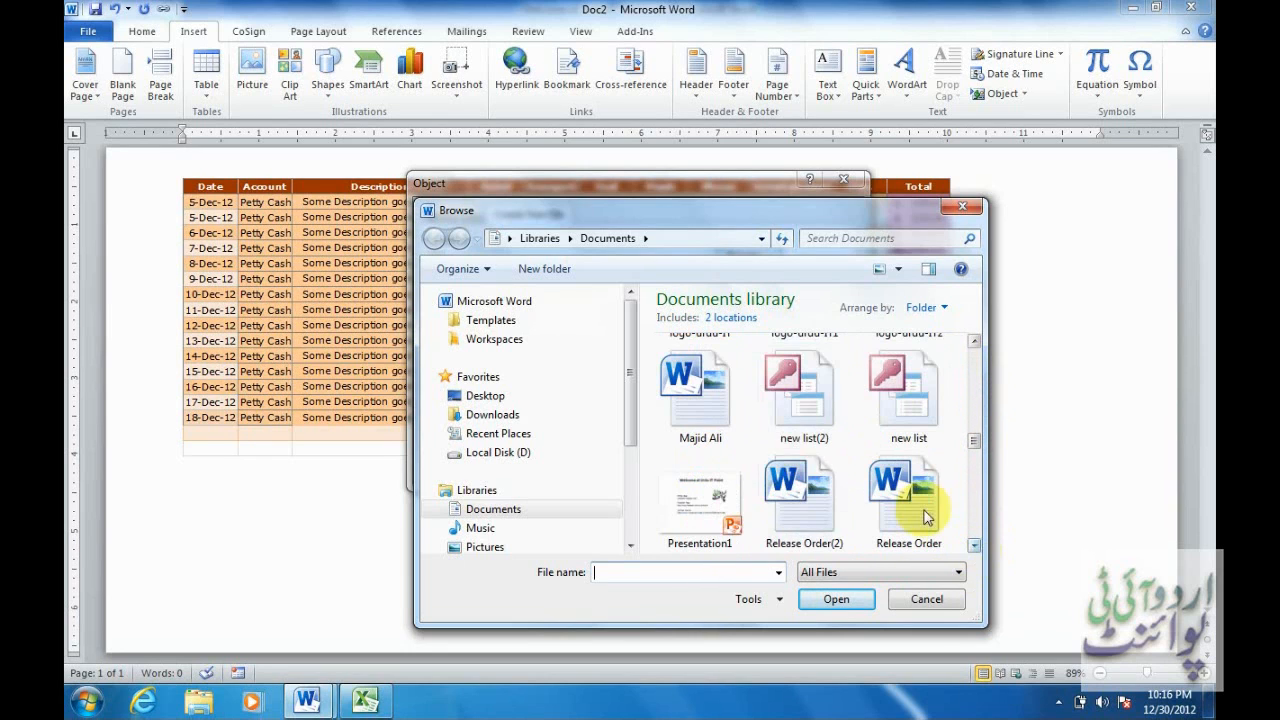
click(974, 546)
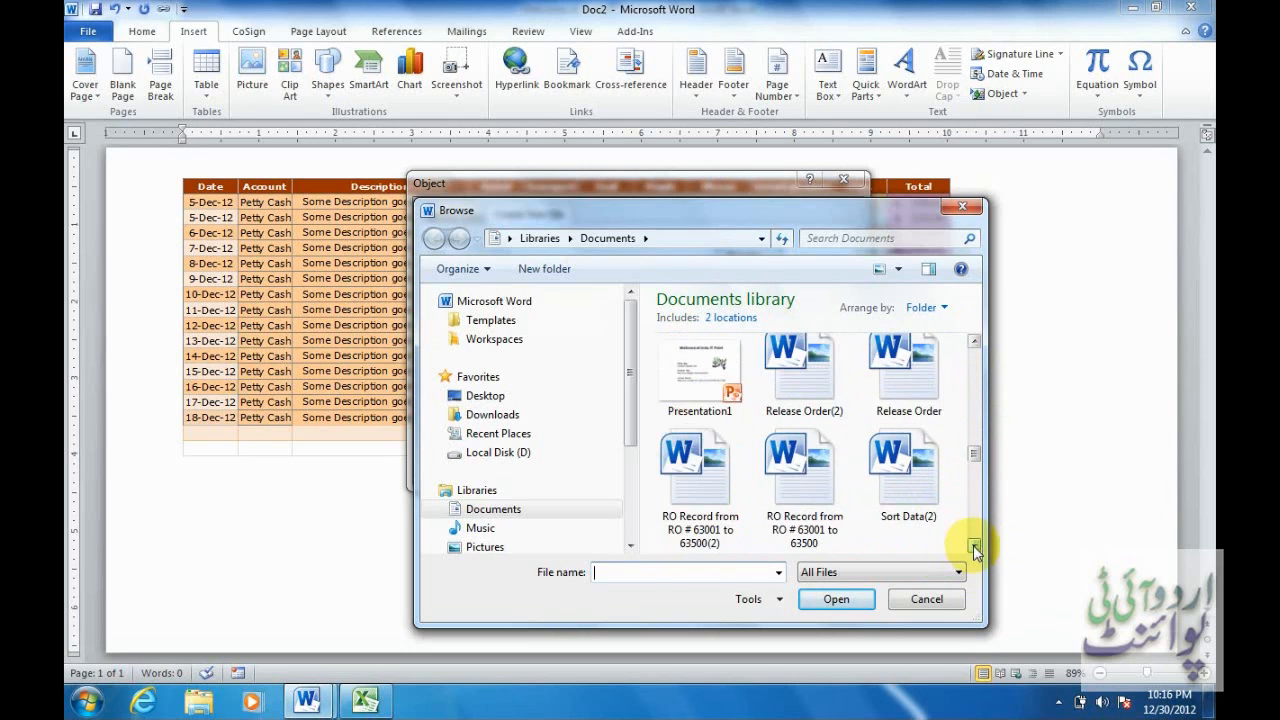
Choose Presentation1.pptx and insert it displayed as an icon.
click(701, 388)
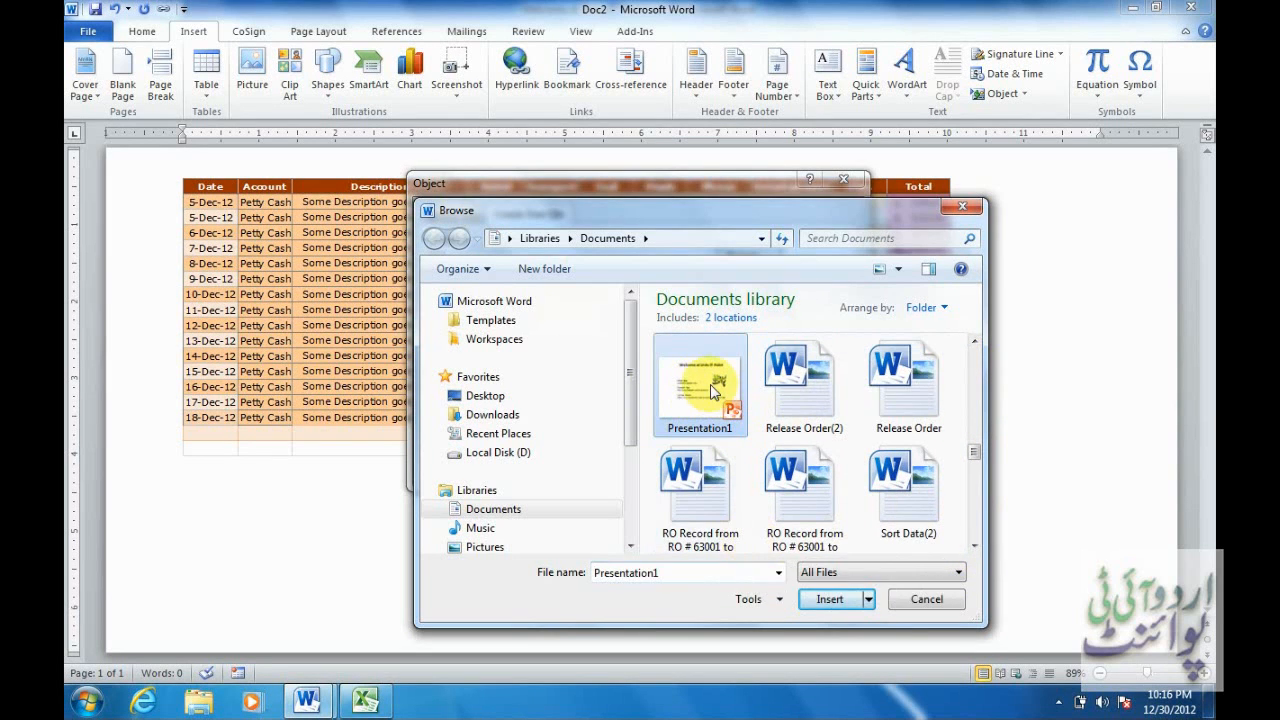
click(829, 599)
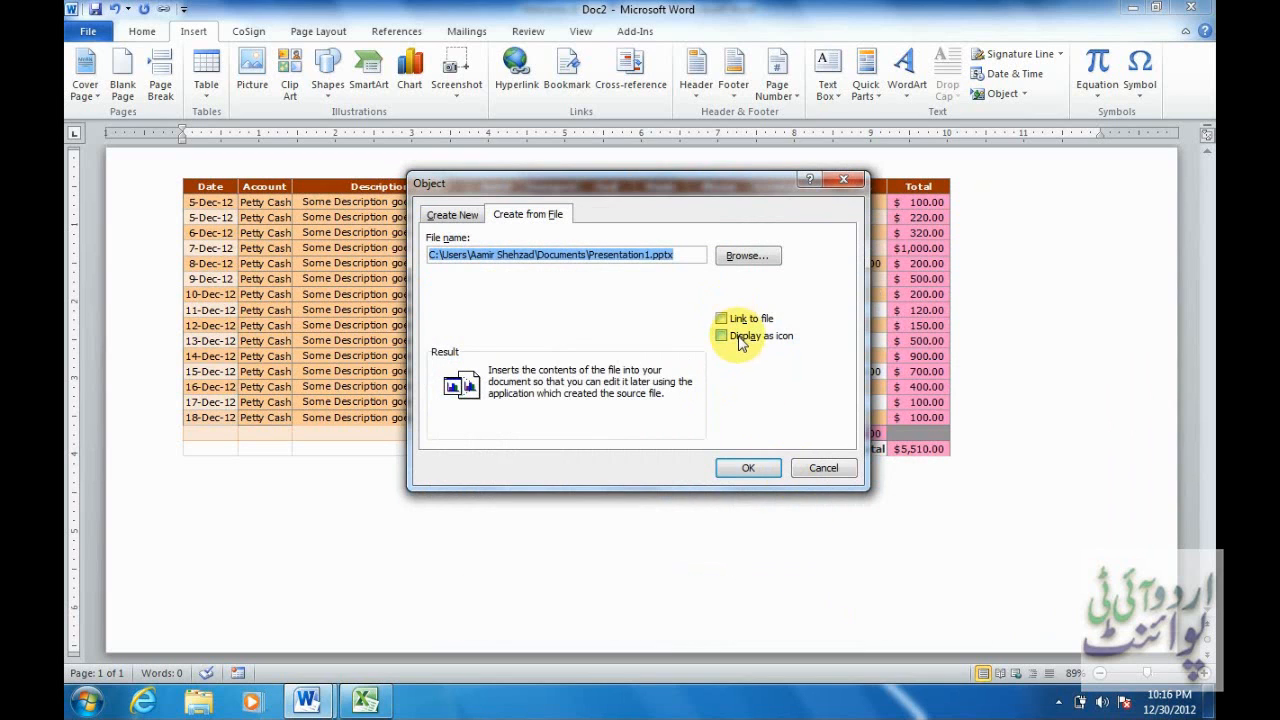
click(741, 337)
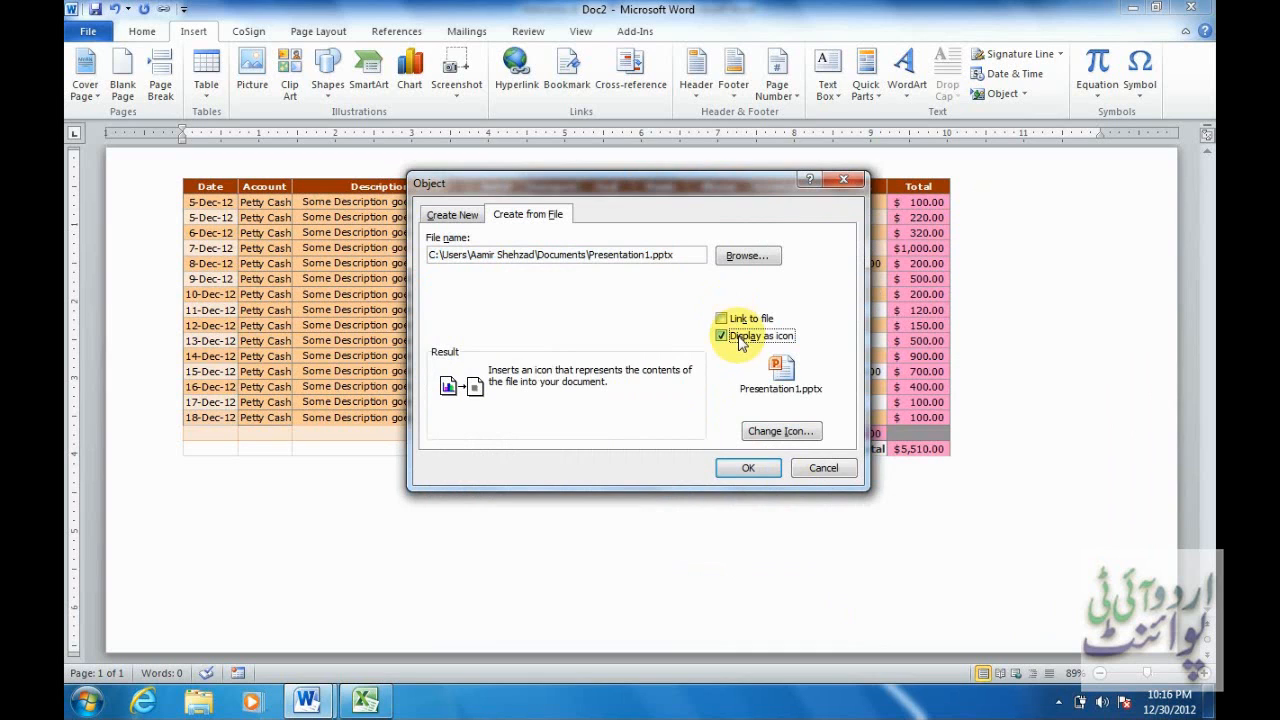
click(768, 469)
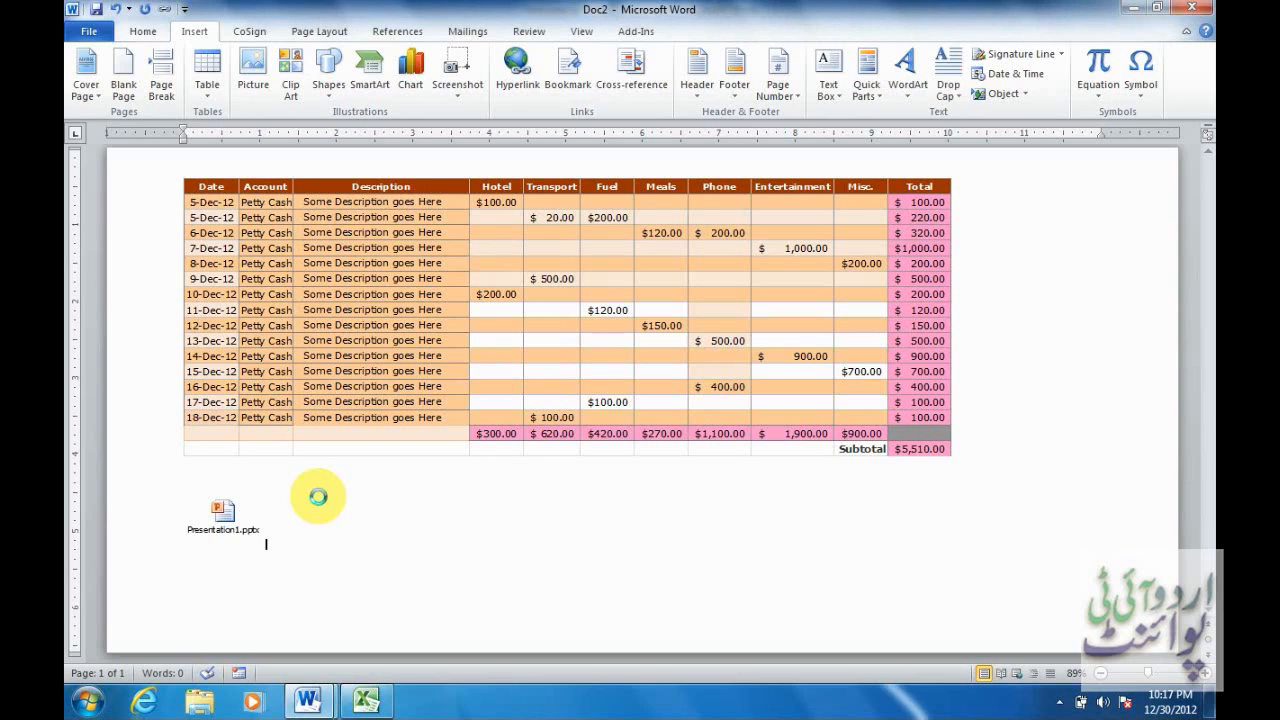
Select the inserted Presentation1.pptx icon below the petty cash table.
click(224, 510)
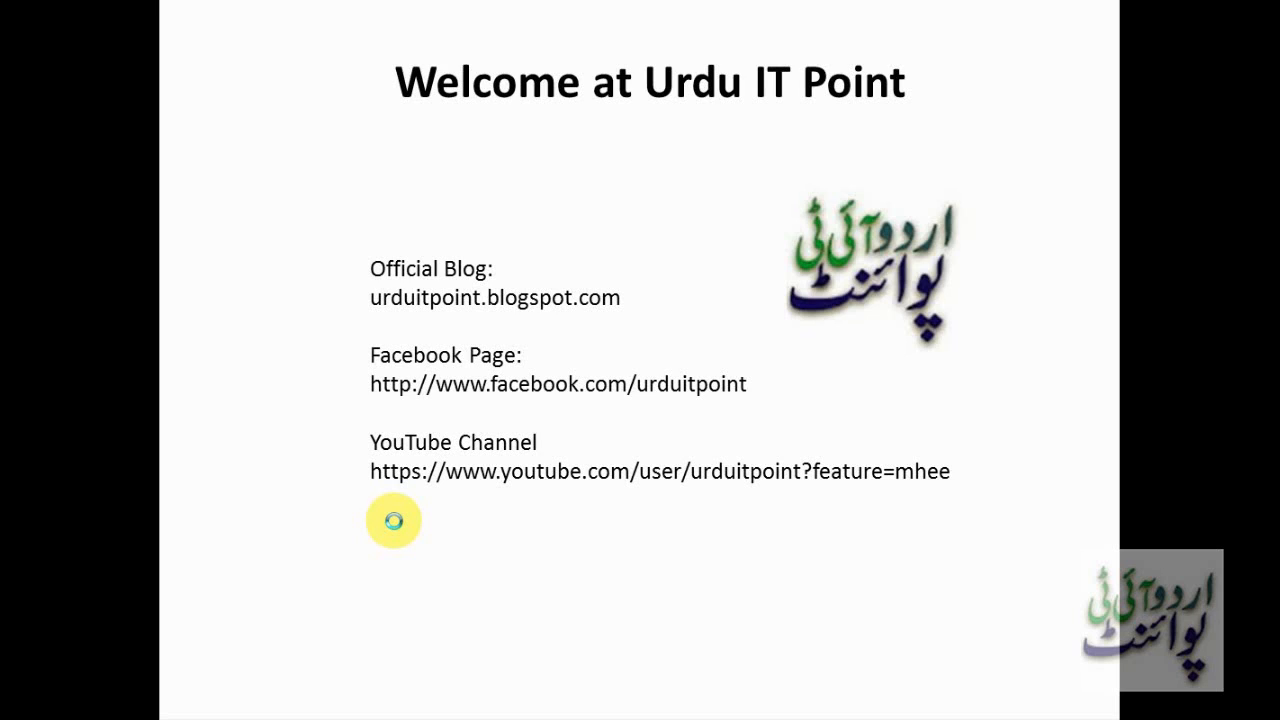
click(460, 488)
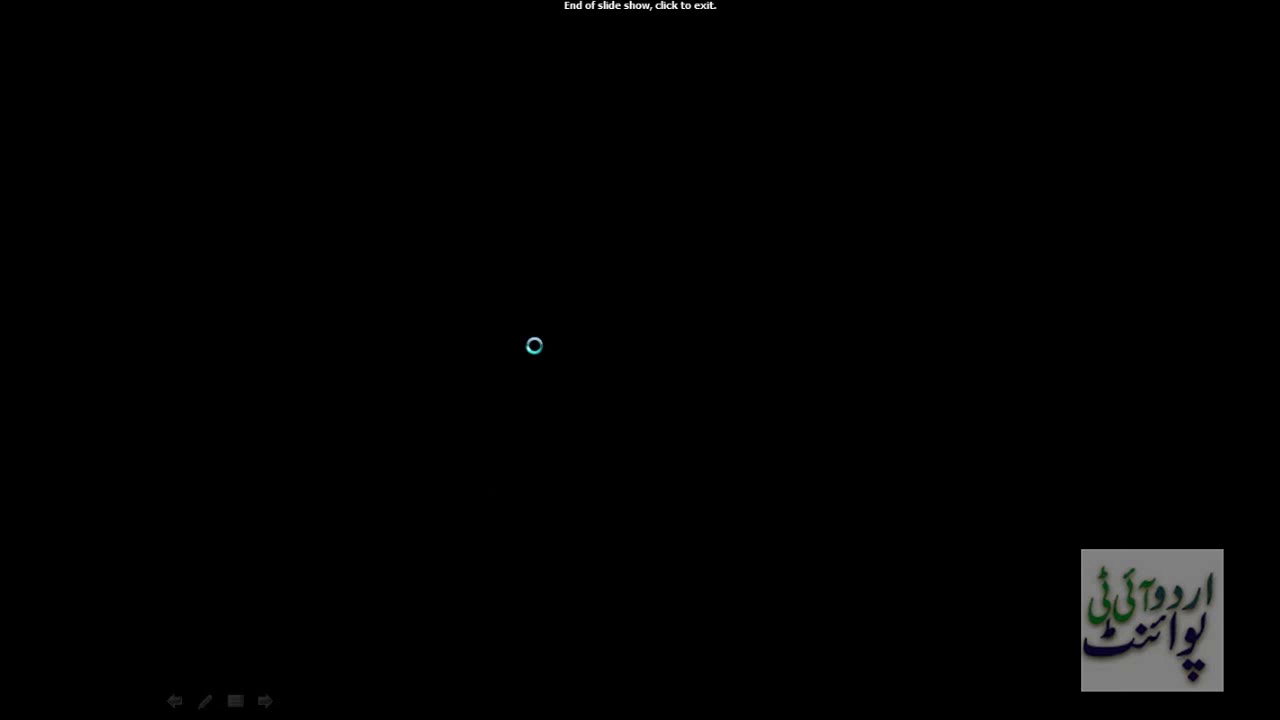
click(534, 345)
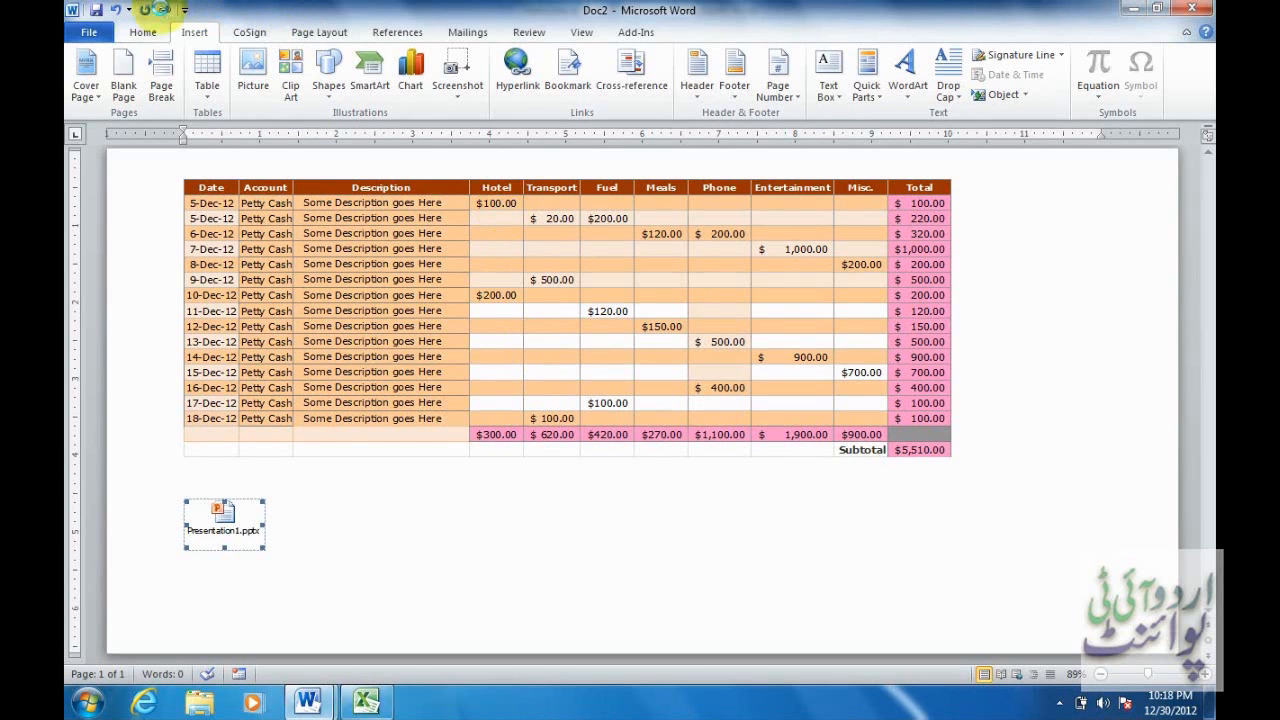
Open the Links dialog showing the table's link to Copy of Book2.xlsx.
click(163, 10)
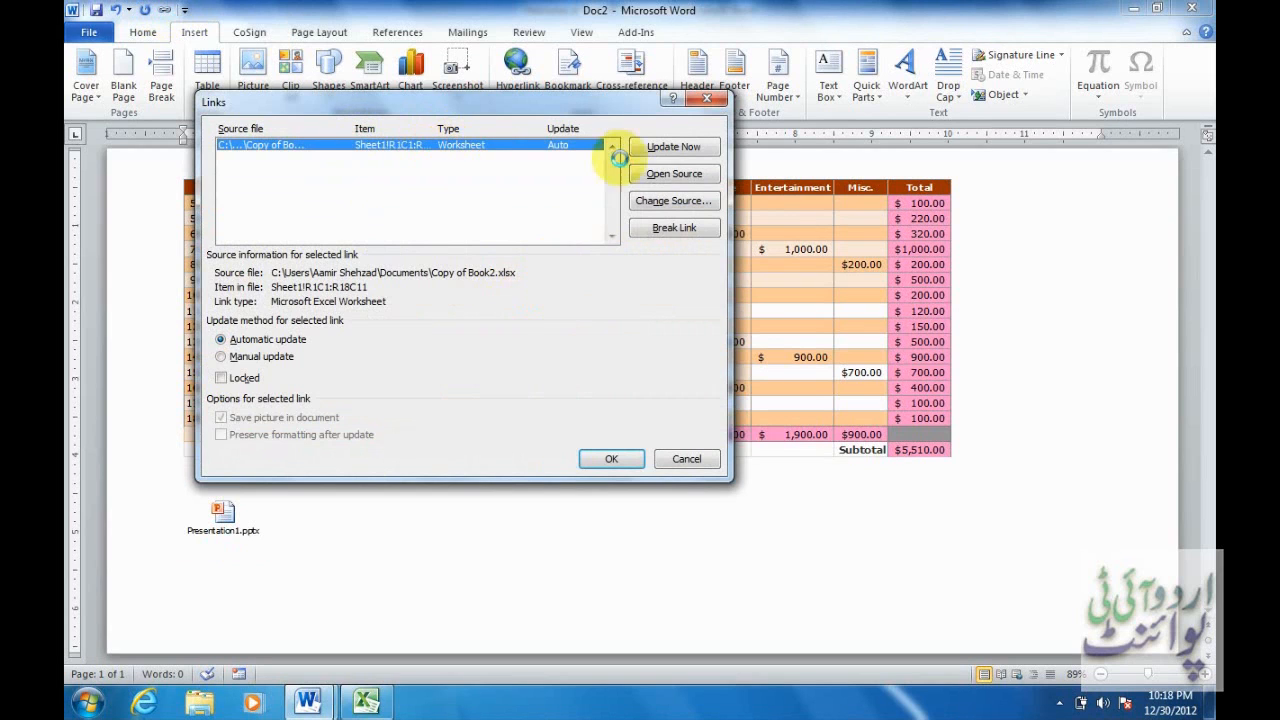
Update the Excel table link, close the Links dialog, then close Doc2 without saving.
click(660, 150)
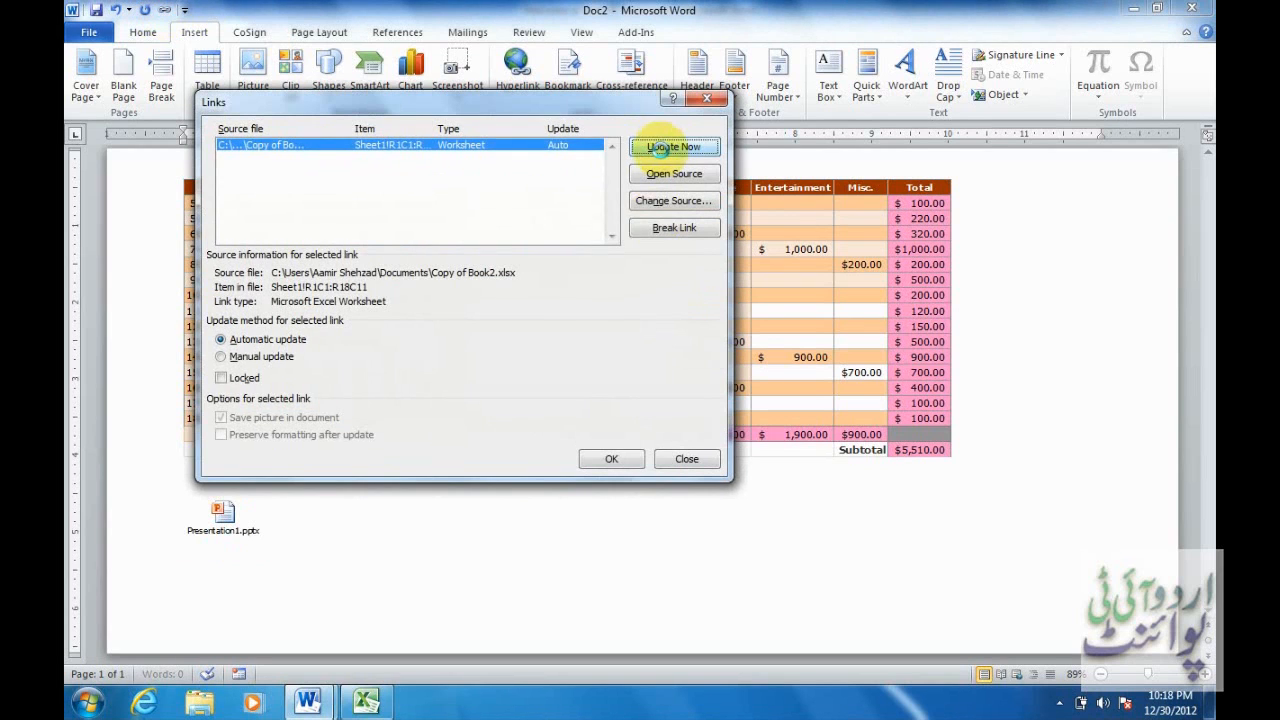
click(614, 459)
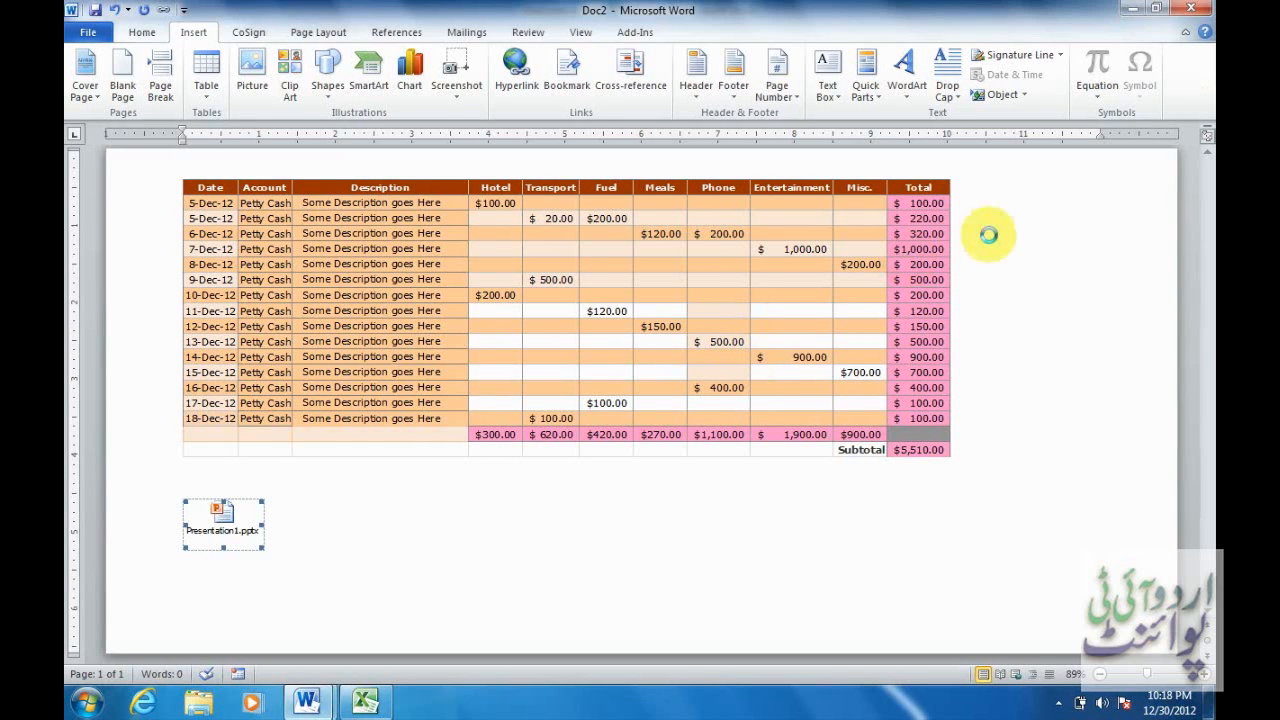
click(1193, 9)
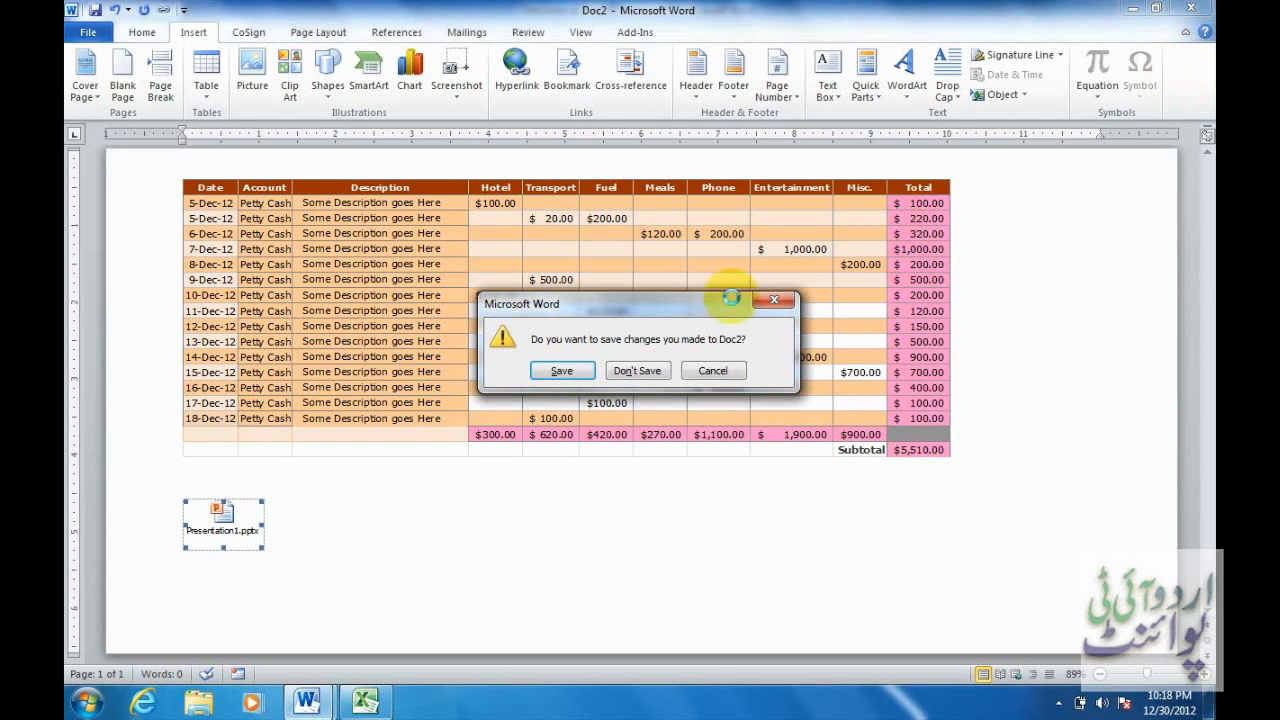
click(637, 371)
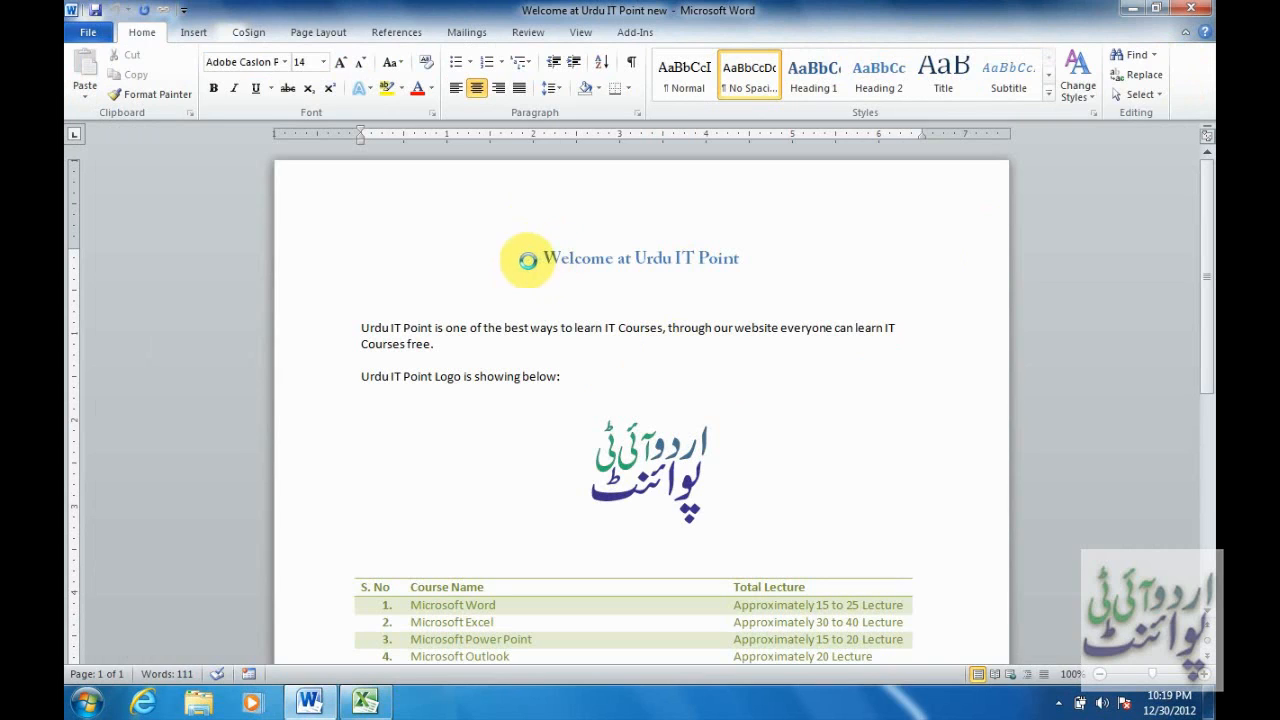
Apply the Hidden font effect to the 'Welcome at Urdu IT Point' heading via Ctrl+D.
drag(533, 257, 737, 257)
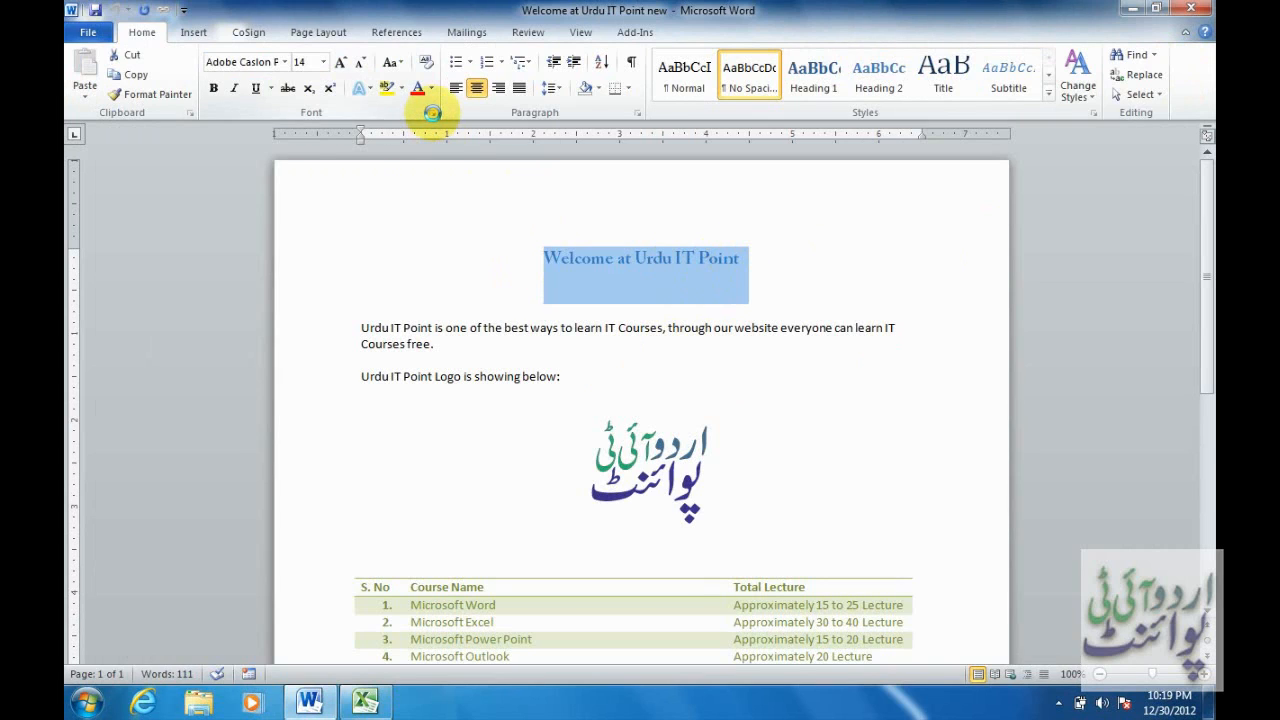
key(ctrl+d)
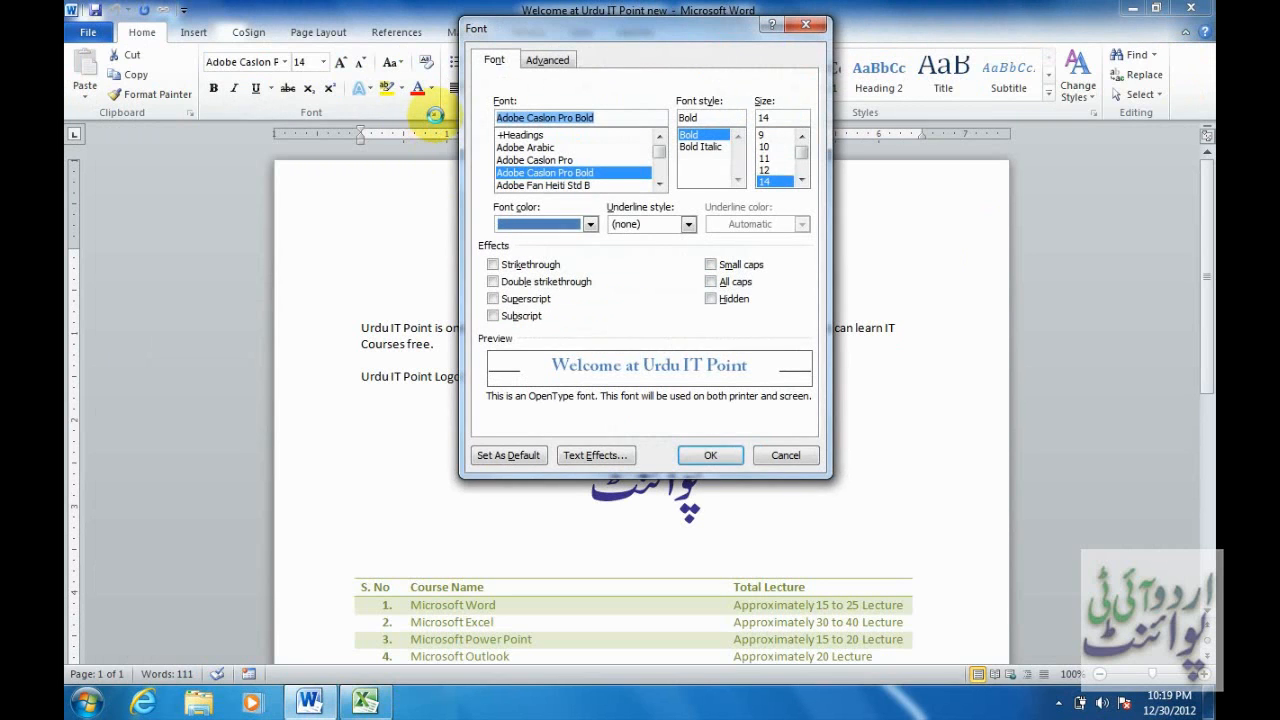
click(711, 298)
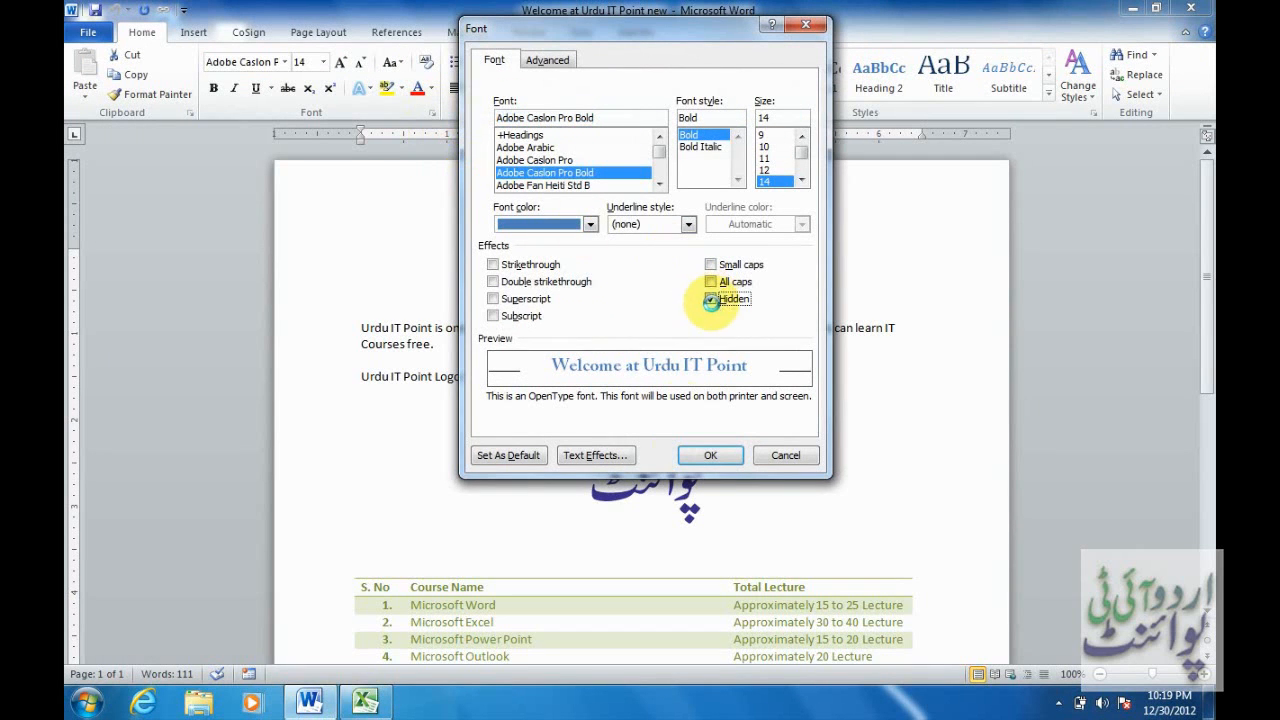
click(709, 456)
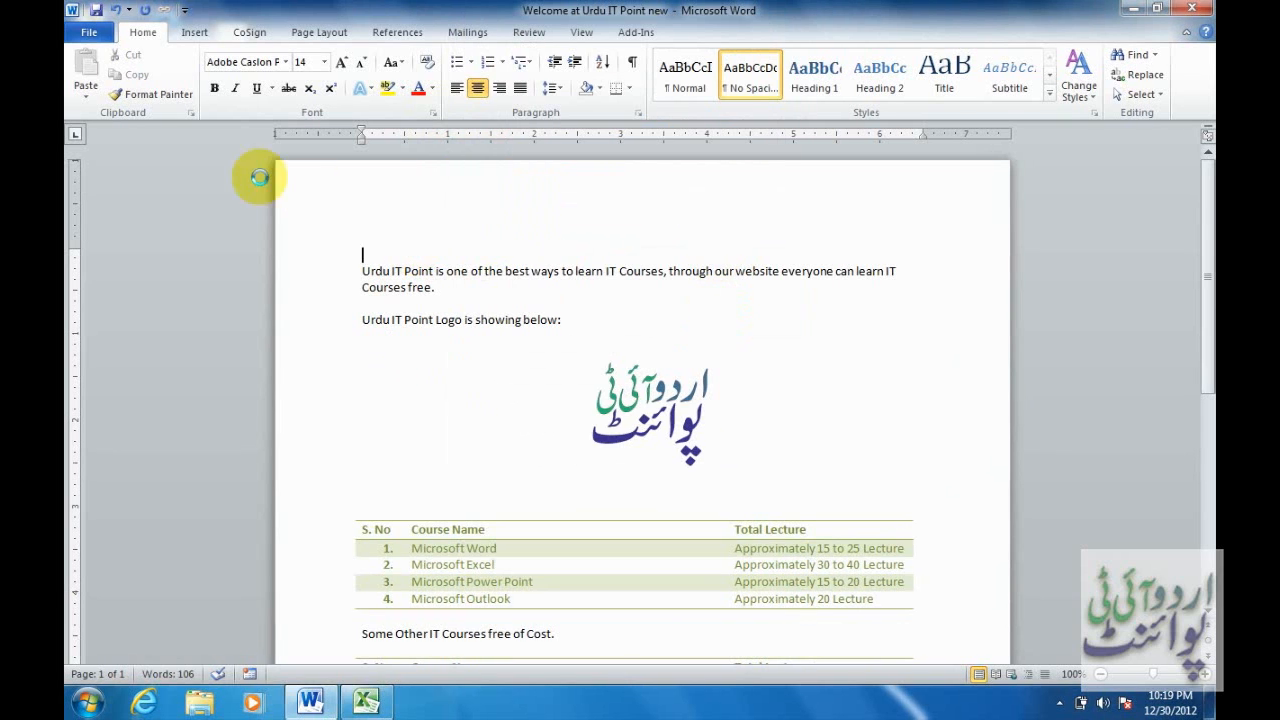
Turn on hidden text display in Word's Display options.
click(103, 30)
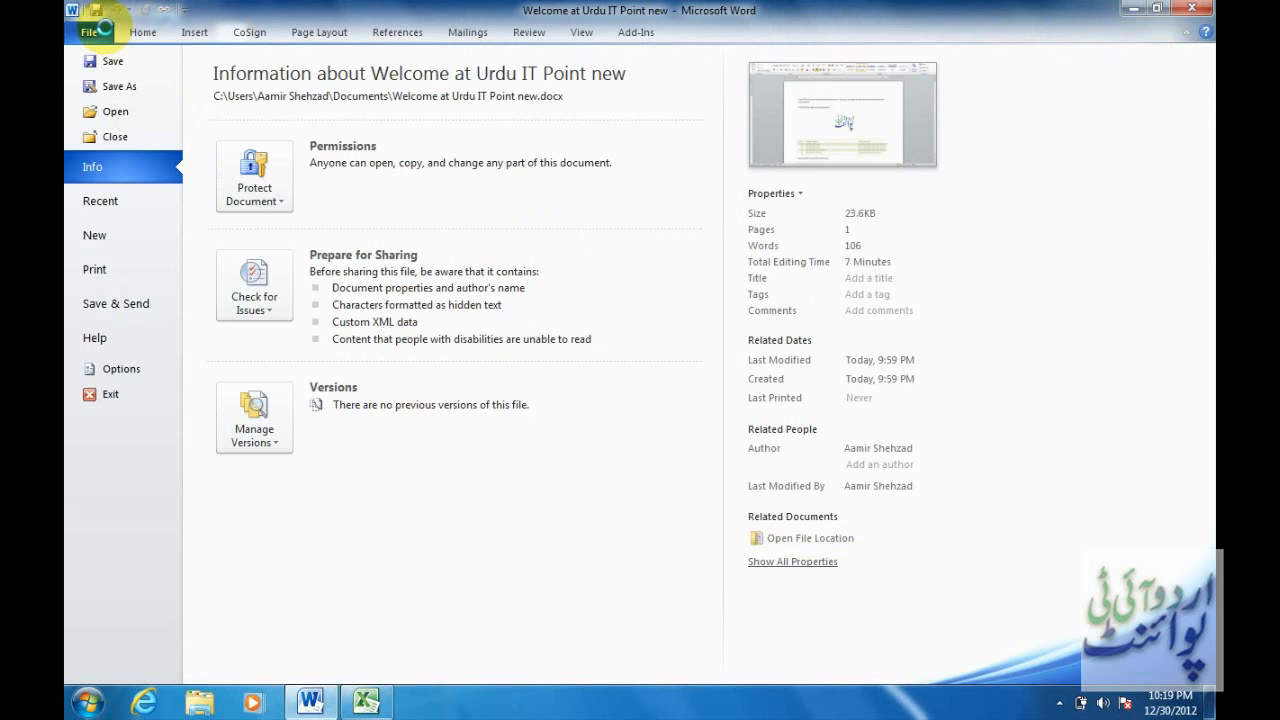
click(125, 367)
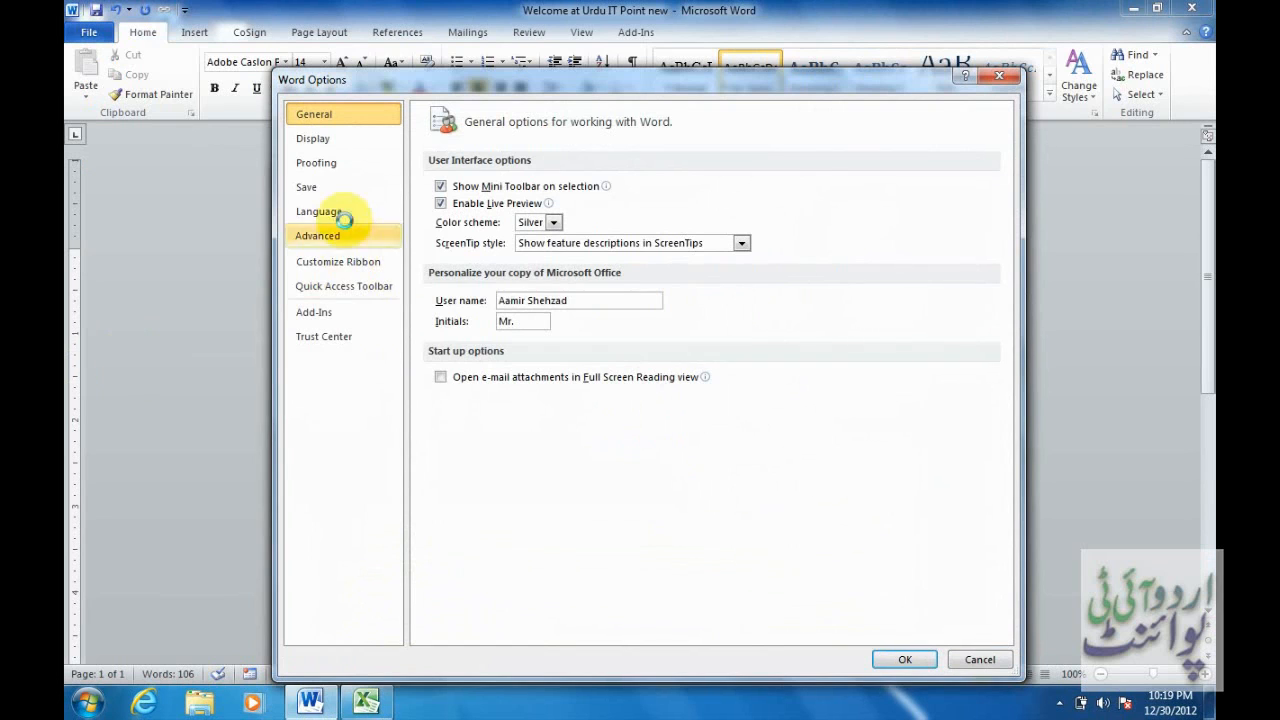
click(337, 138)
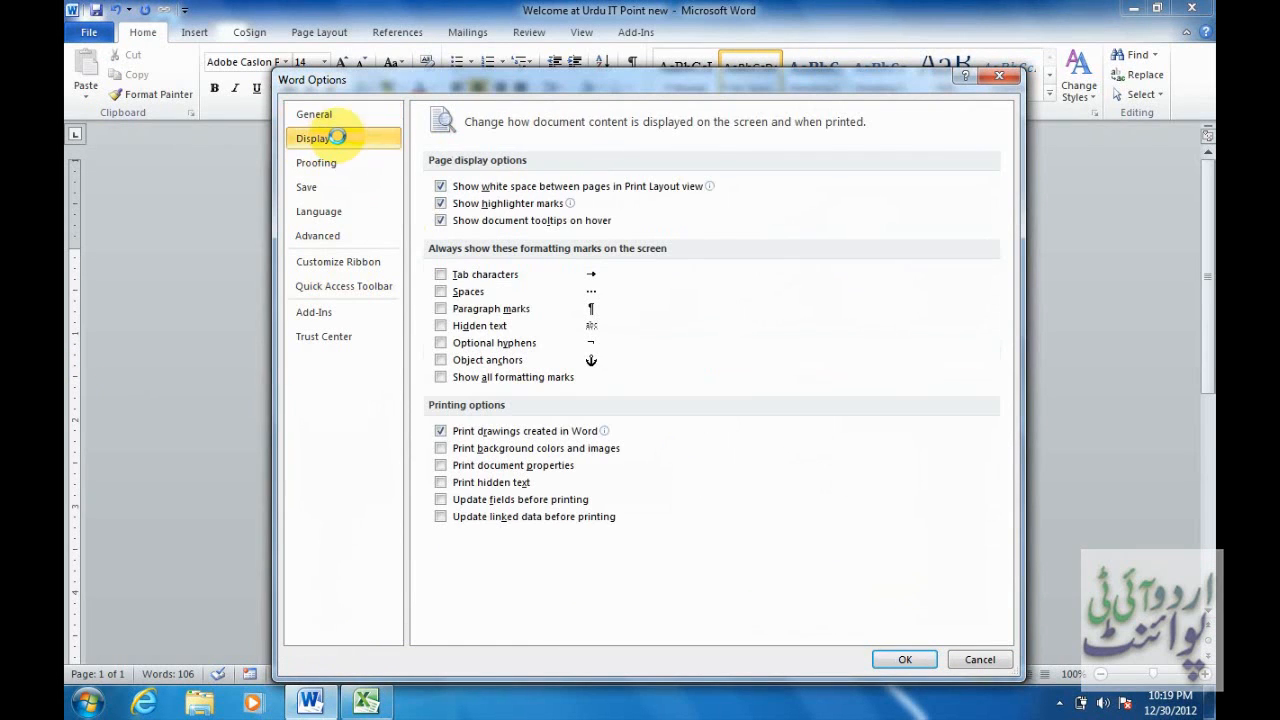
click(440, 325)
click(905, 659)
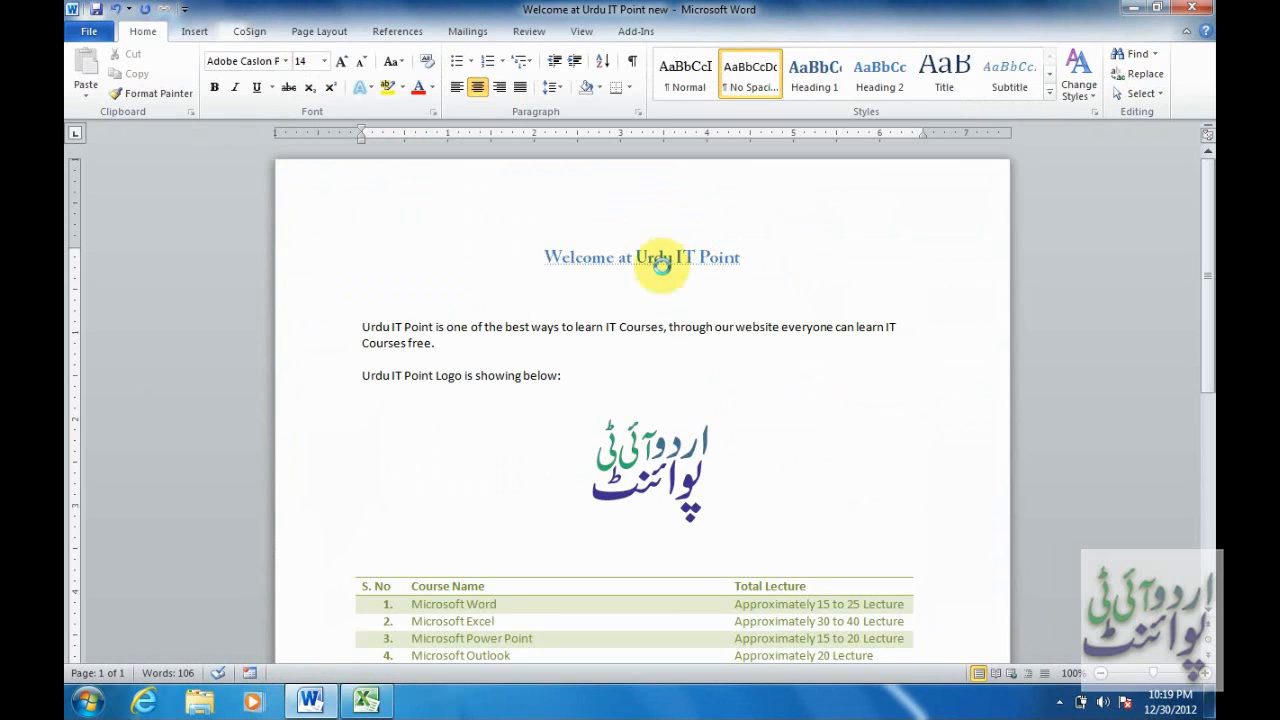
Remove the Hidden font effect from the 'Welcome at Urdu IT Point' heading.
drag(760, 257, 557, 257)
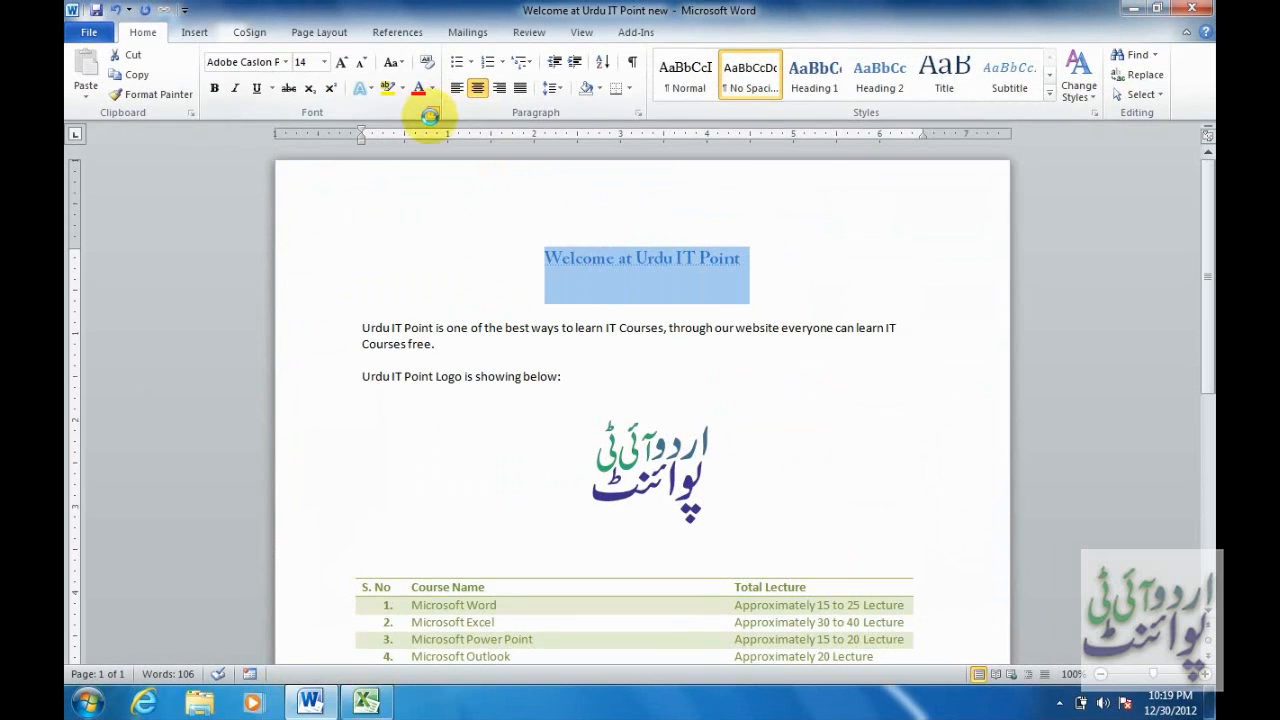
click(433, 112)
click(711, 298)
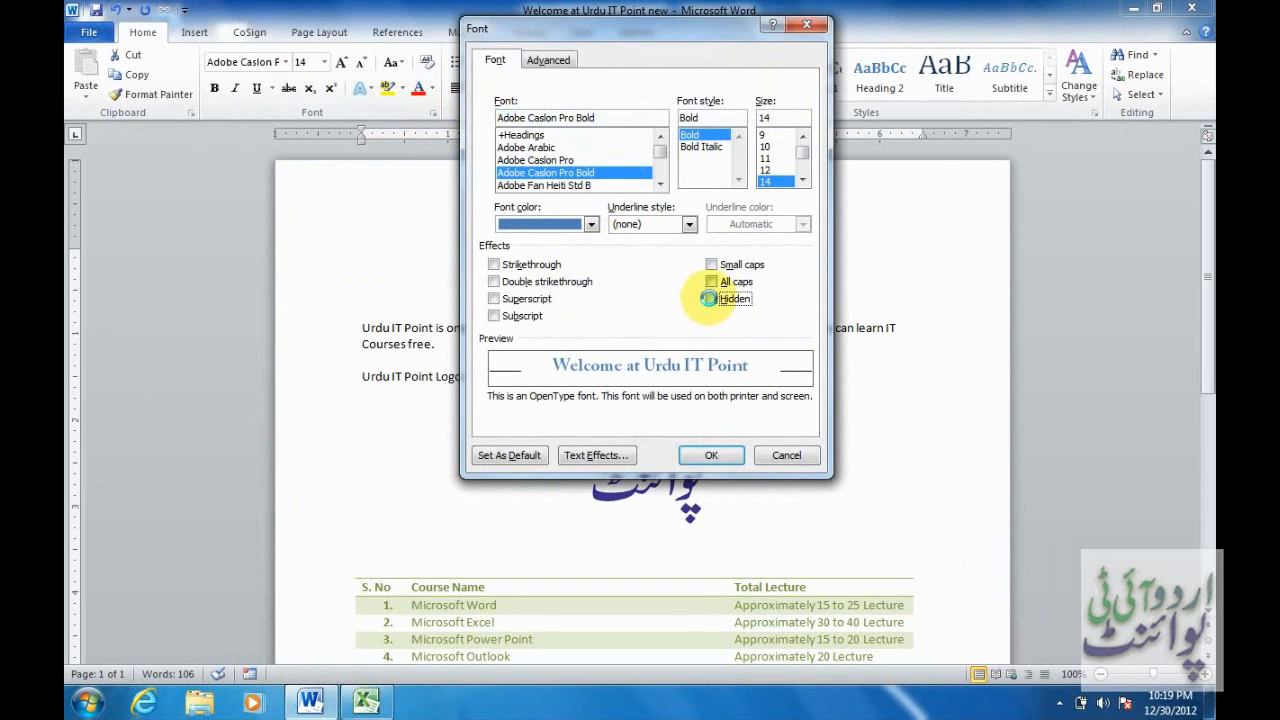
click(707, 453)
click(792, 264)
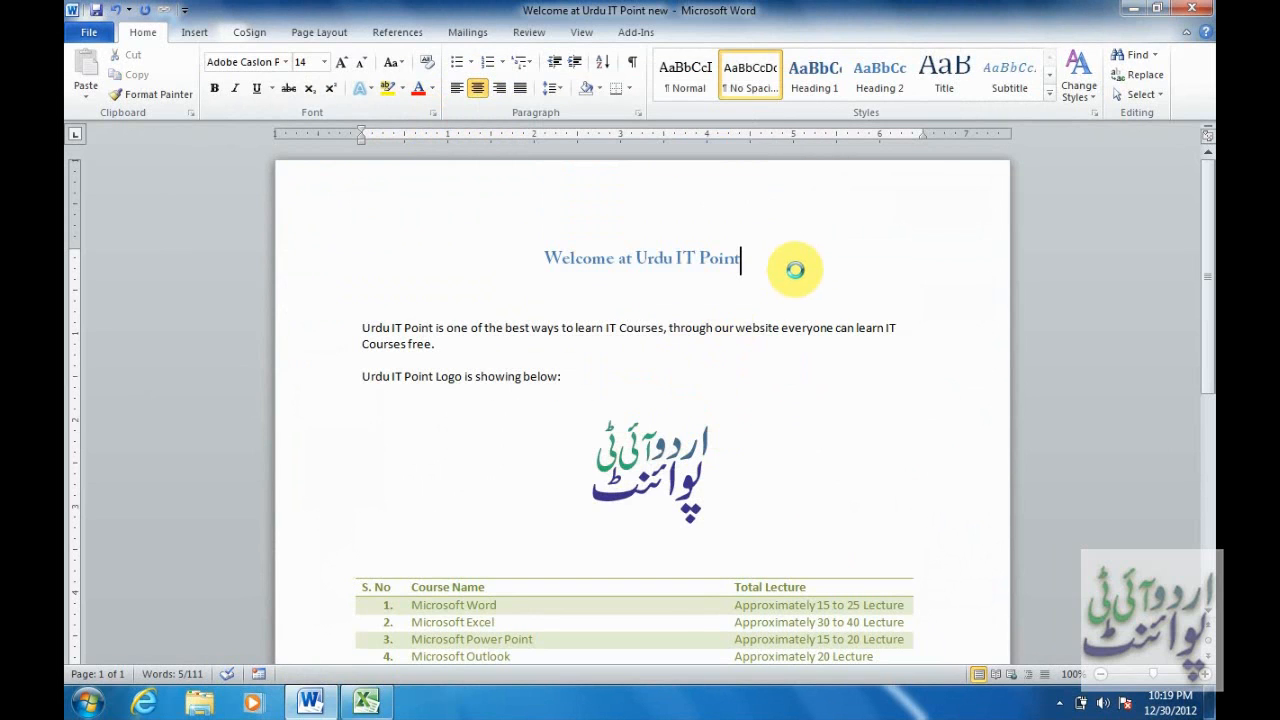
Revisit the Display options and confirm them with OK.
click(89, 32)
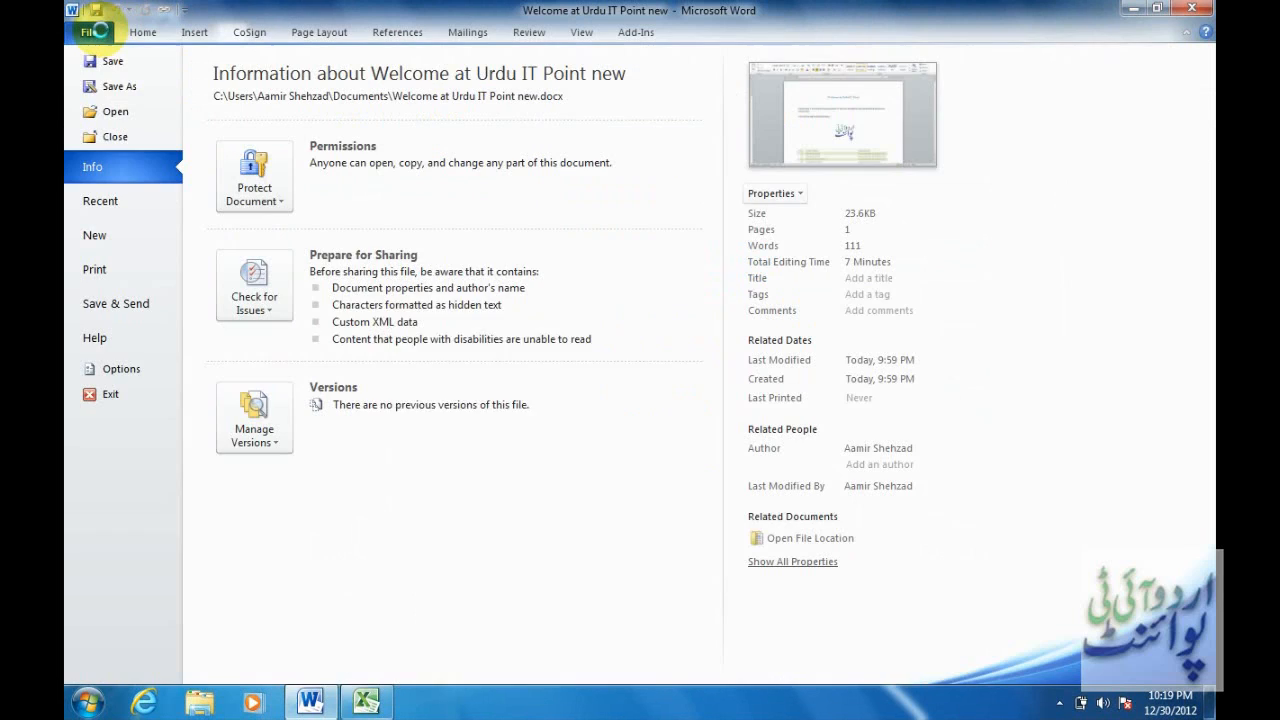
click(150, 362)
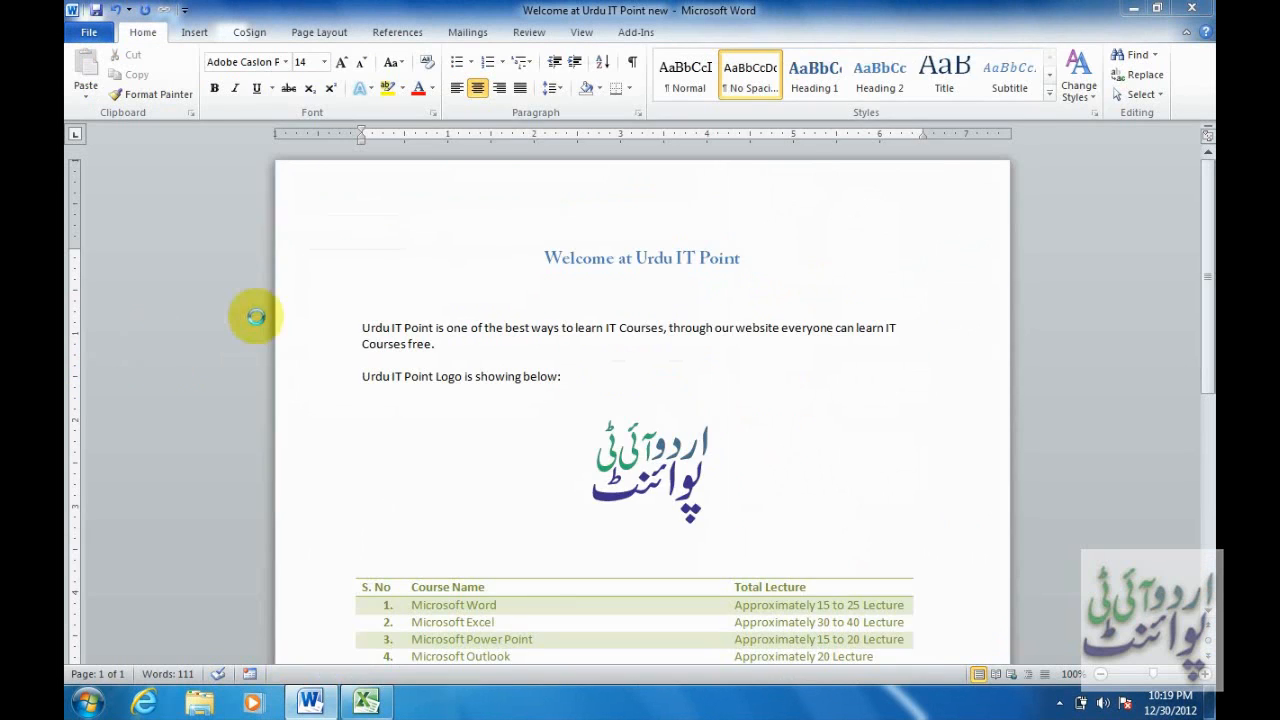
click(358, 137)
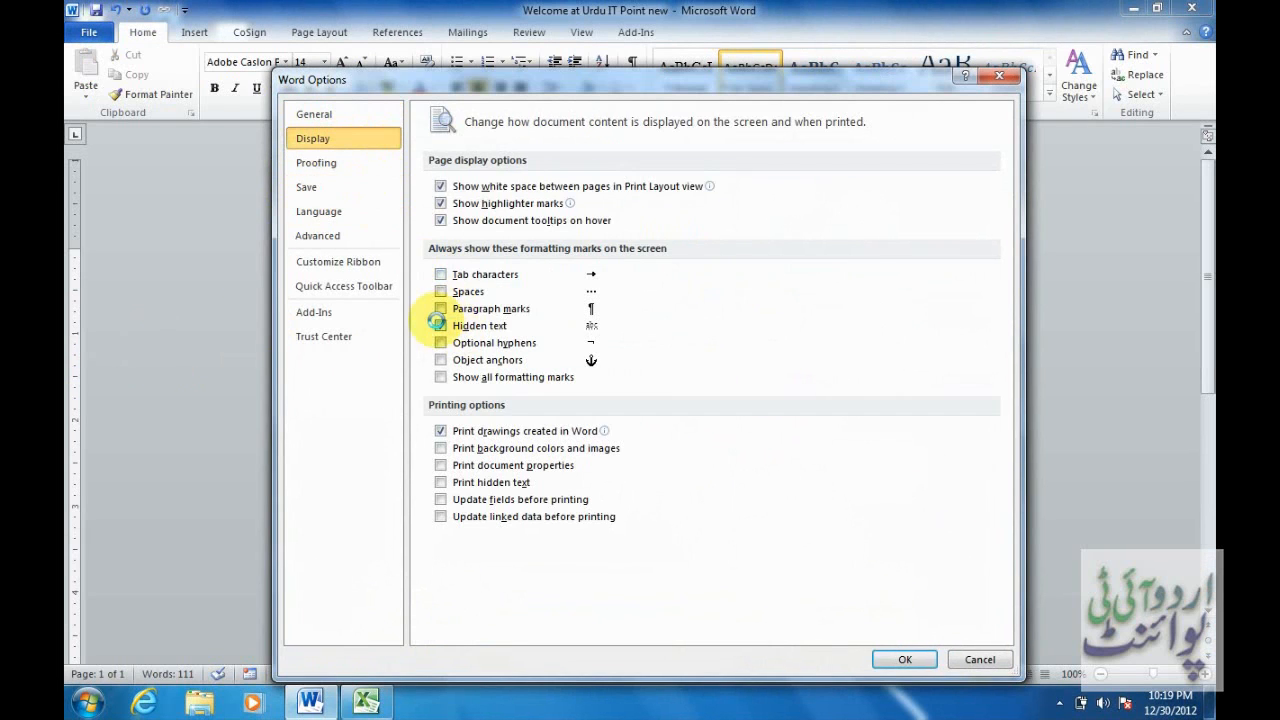
click(897, 658)
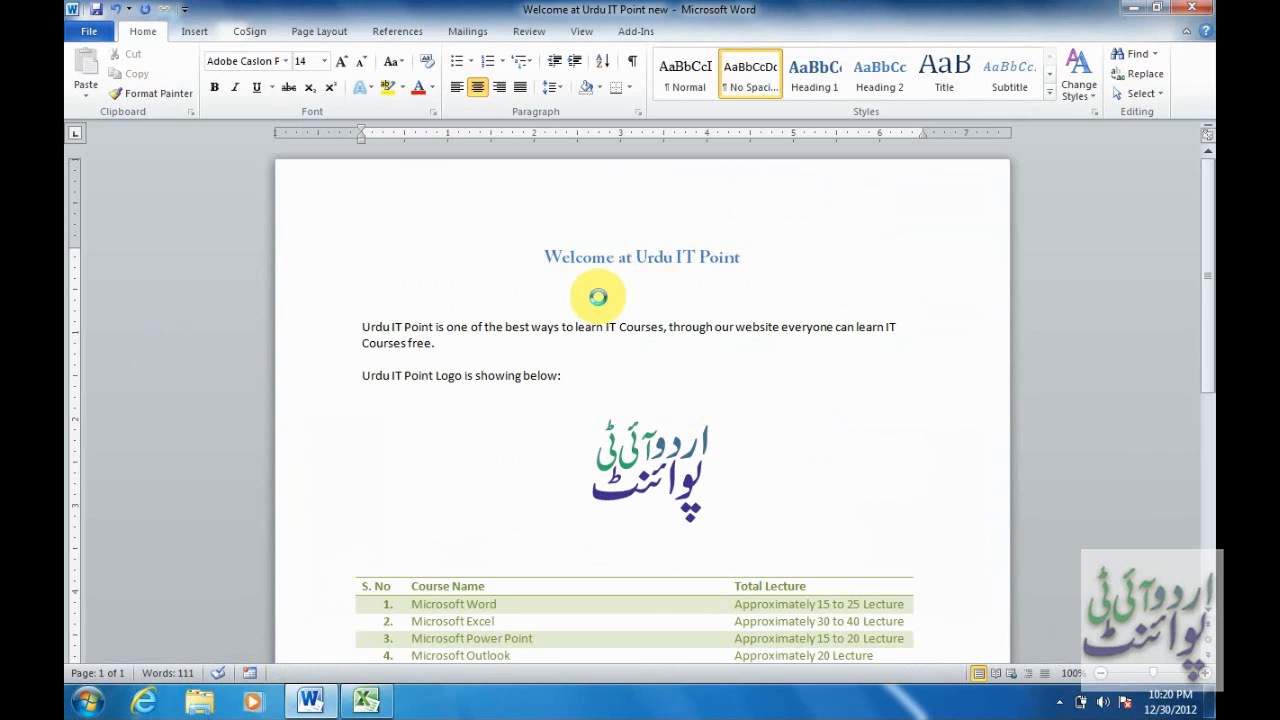
Launch Inspect Document from File > Info > Check for Issues.
click(92, 32)
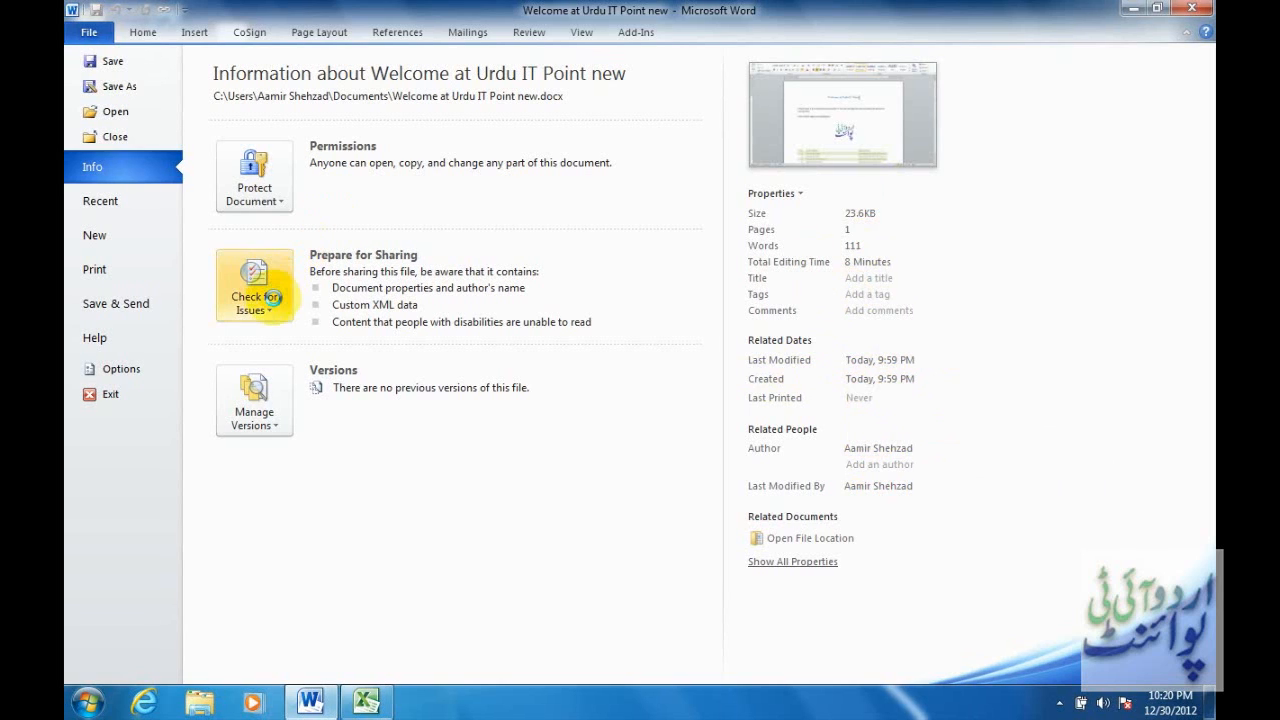
click(268, 297)
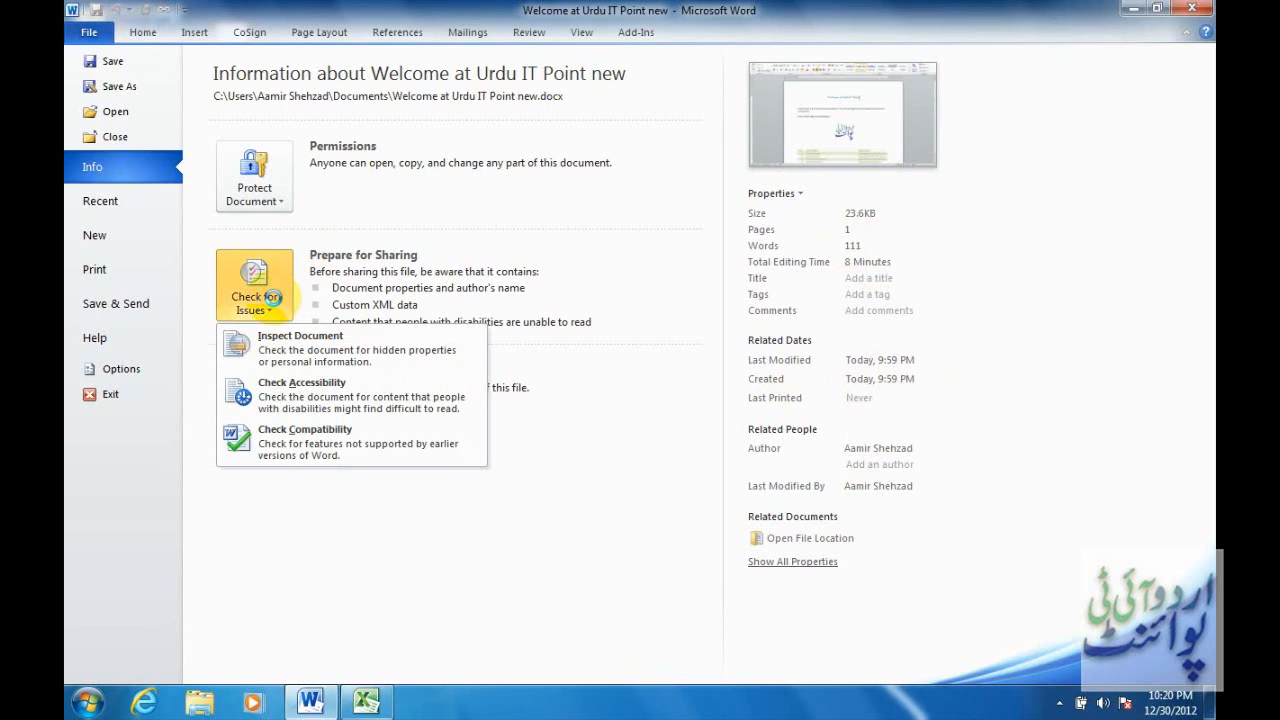
click(371, 351)
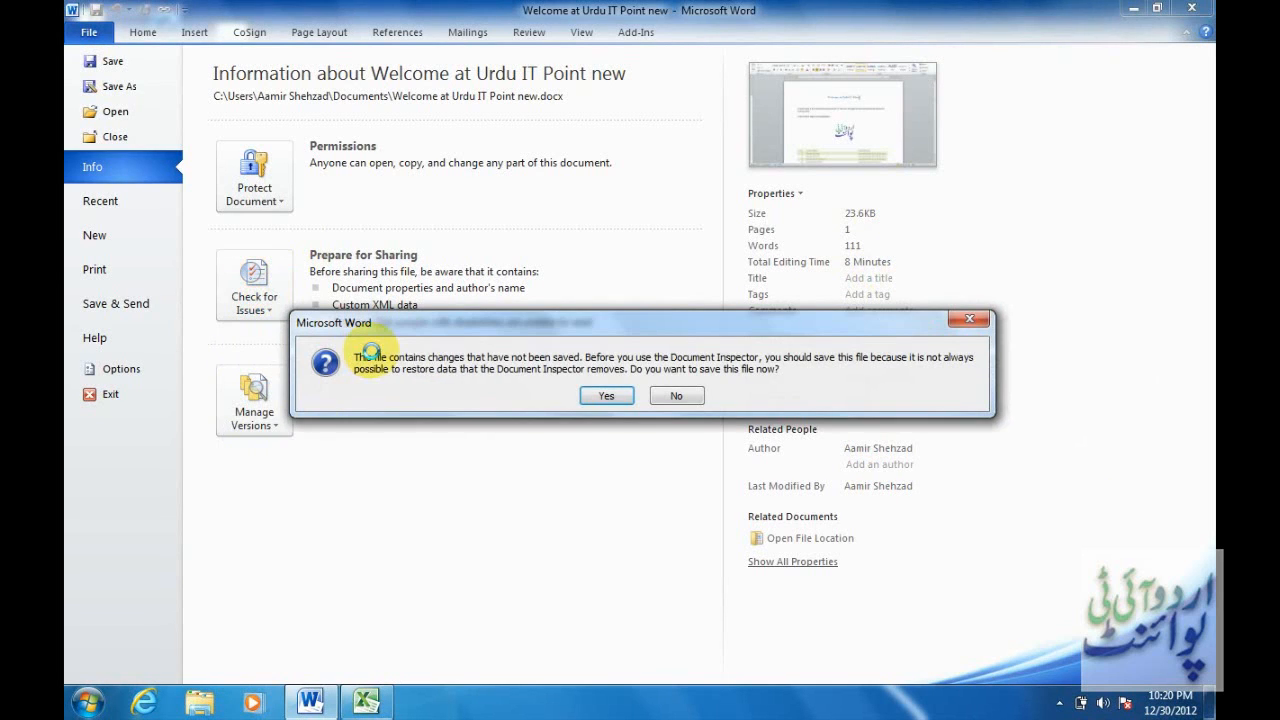
Save the file, run the inspection, and remove document properties and custom XML data.
click(613, 397)
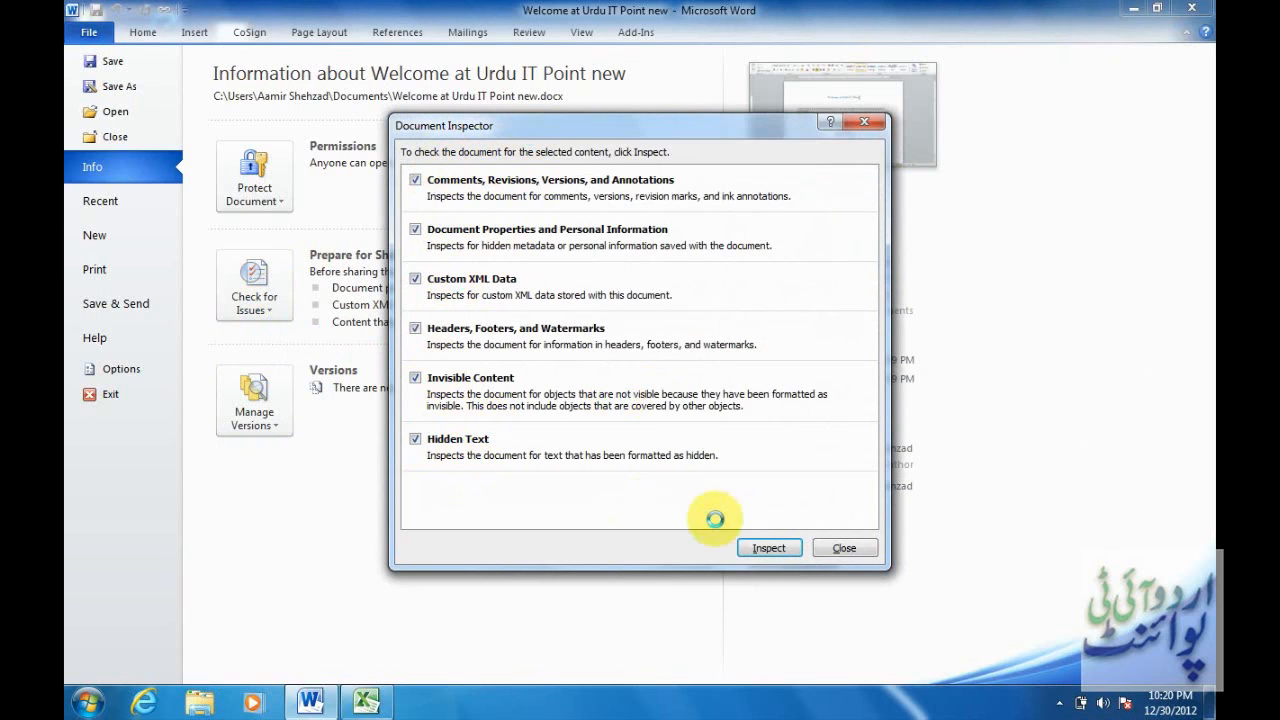
click(770, 548)
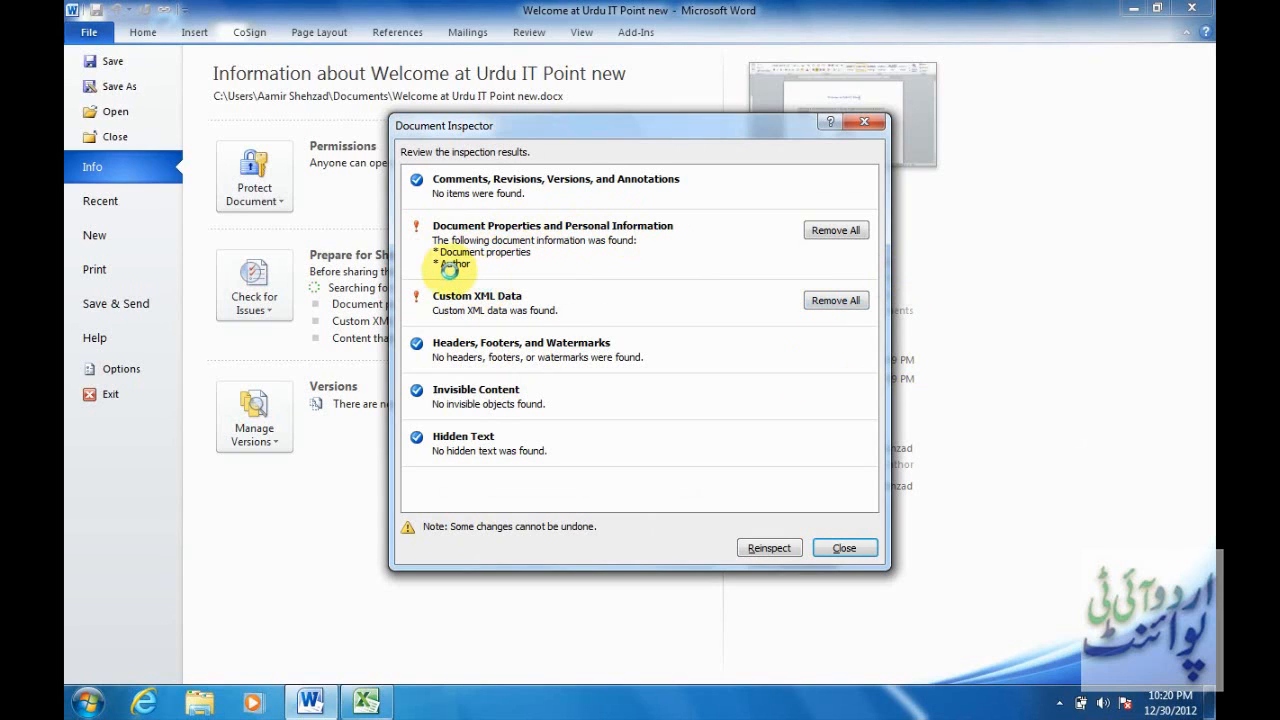
click(857, 230)
click(840, 280)
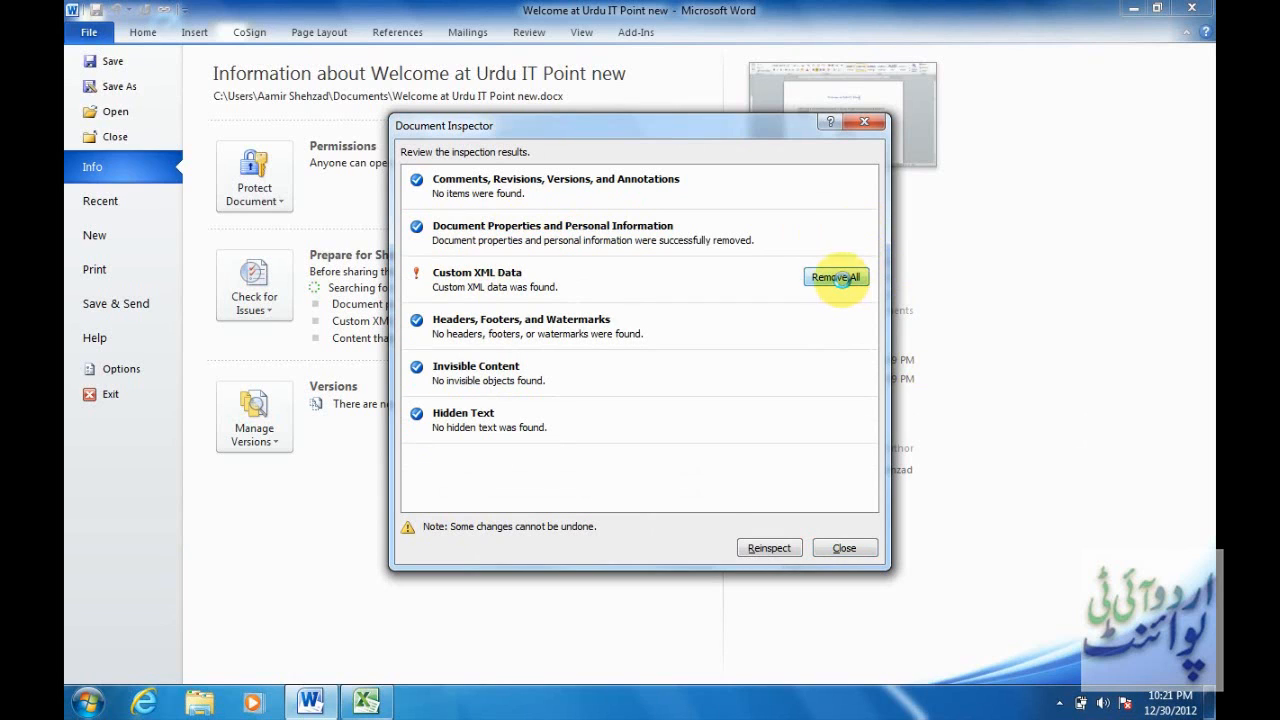
Reinspect the document to confirm nothing remains, then close the results.
click(771, 547)
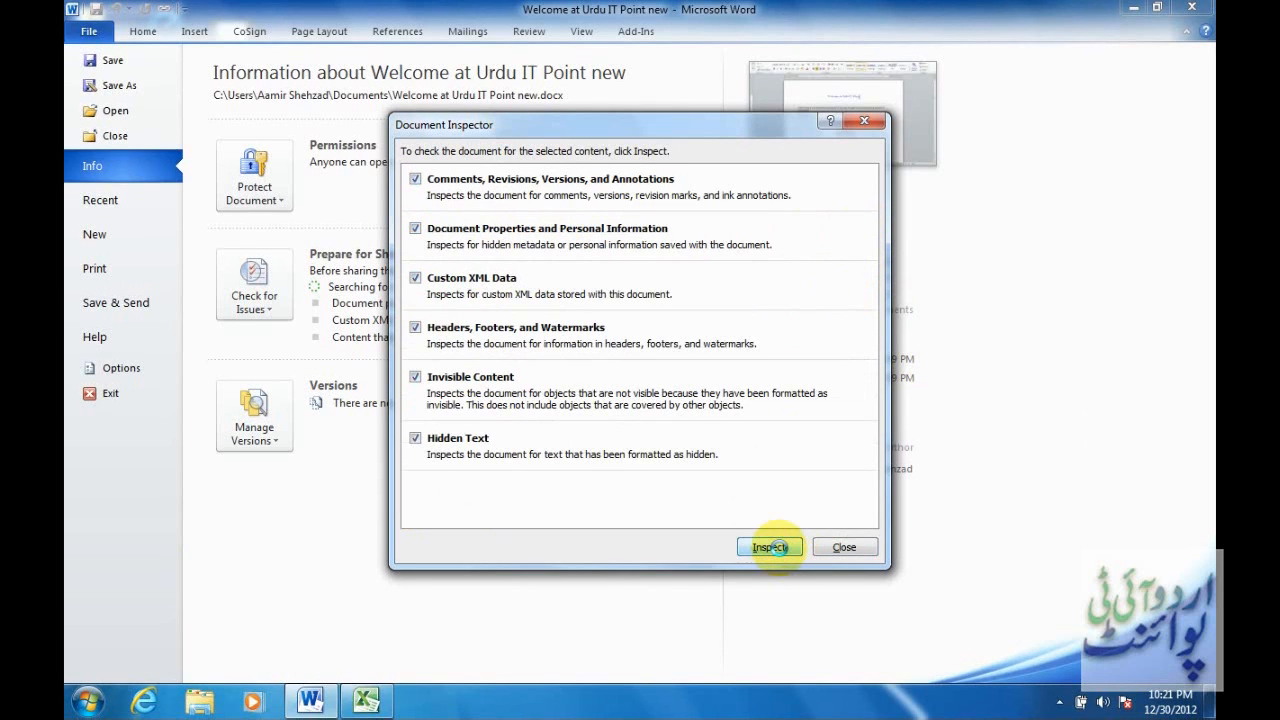
click(768, 546)
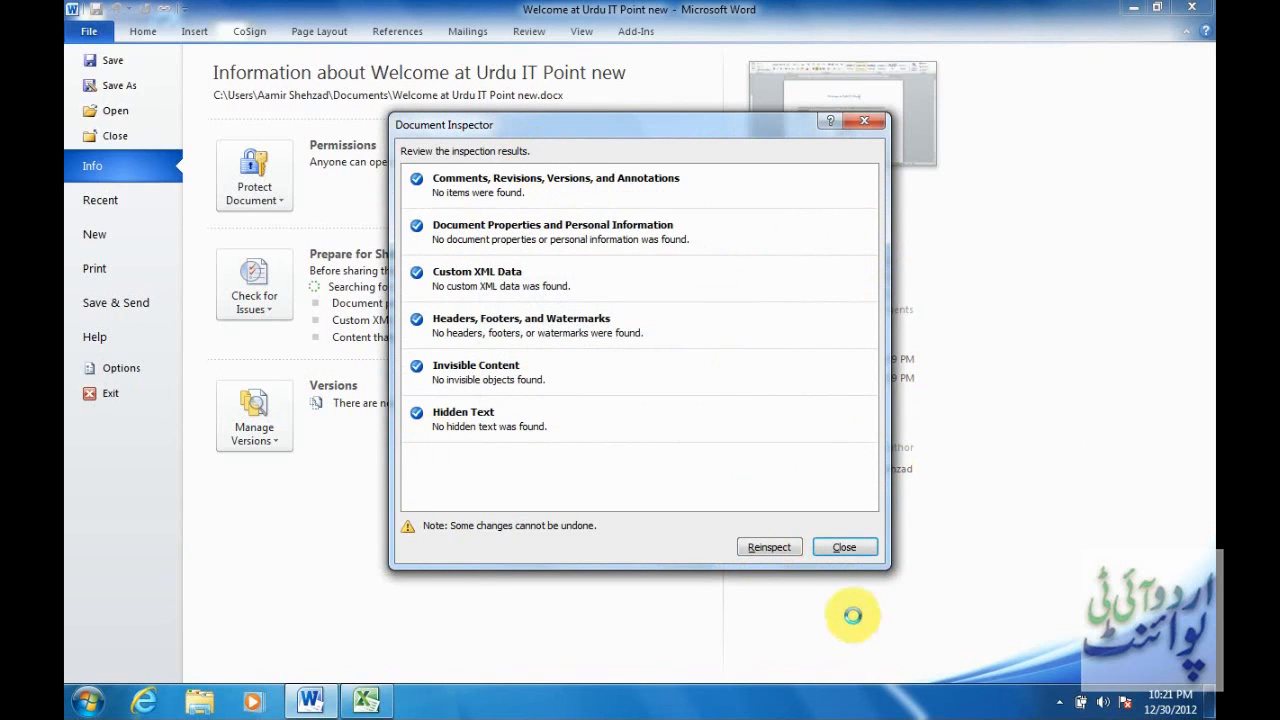
click(844, 545)
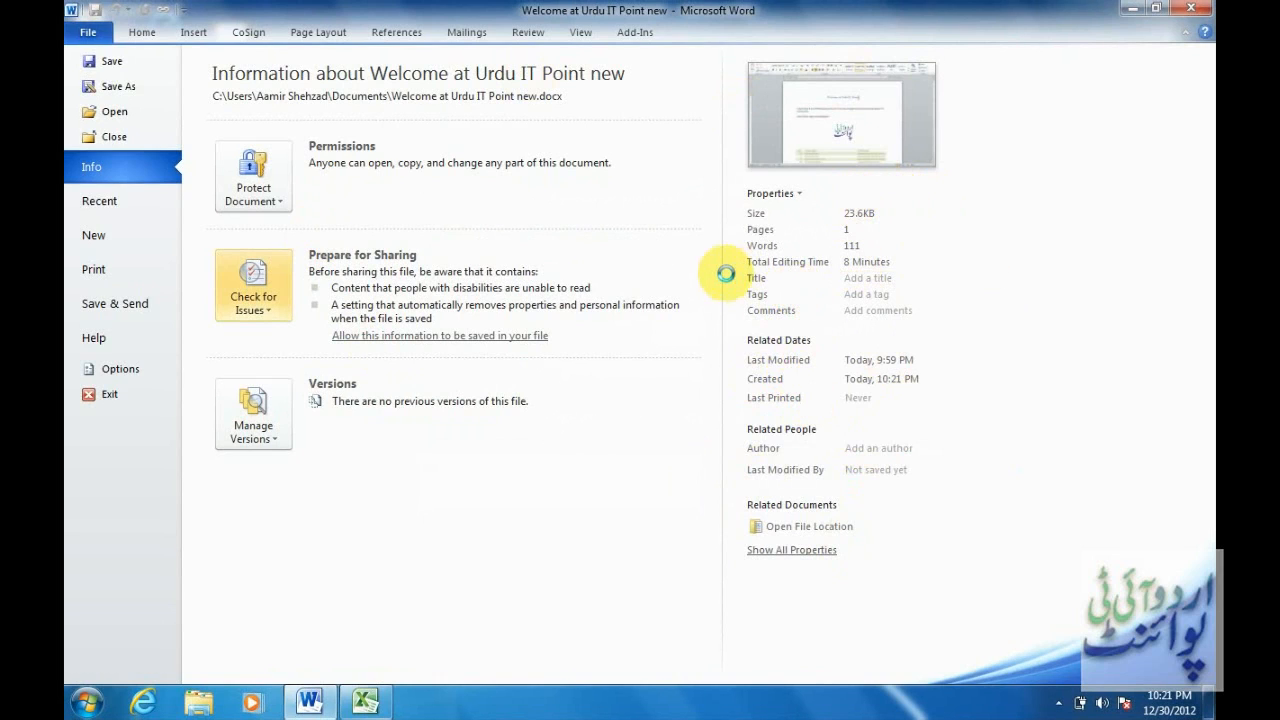
Start entering an author in the empty Add an author field under Related People.
click(864, 445)
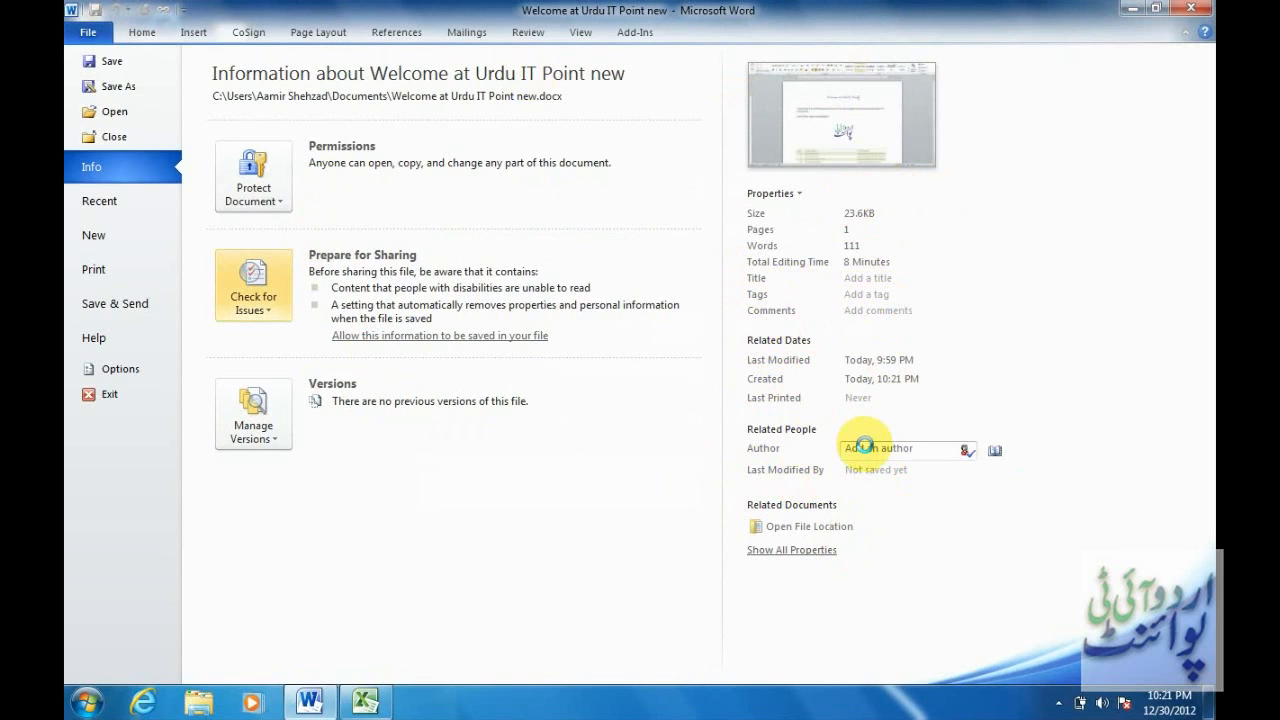
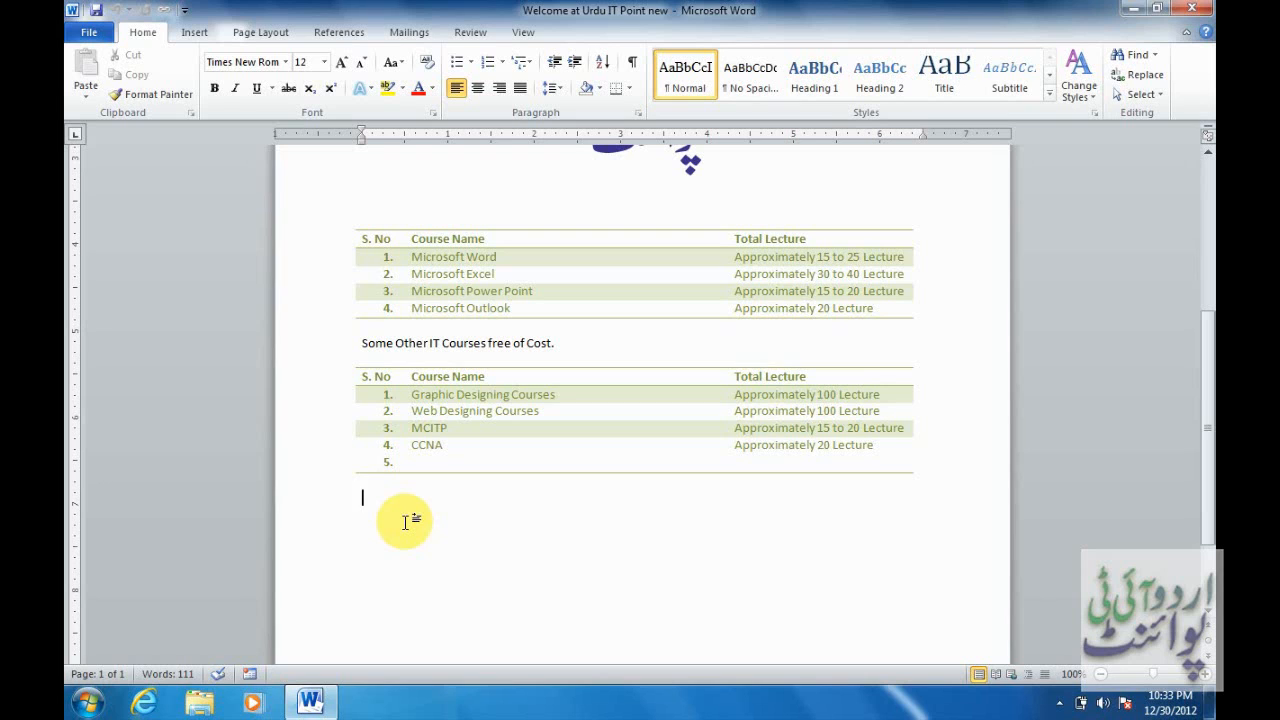
Insert a Microsoft Office Signature Line and dismiss the notice to reach Signature Setup.
click(200, 36)
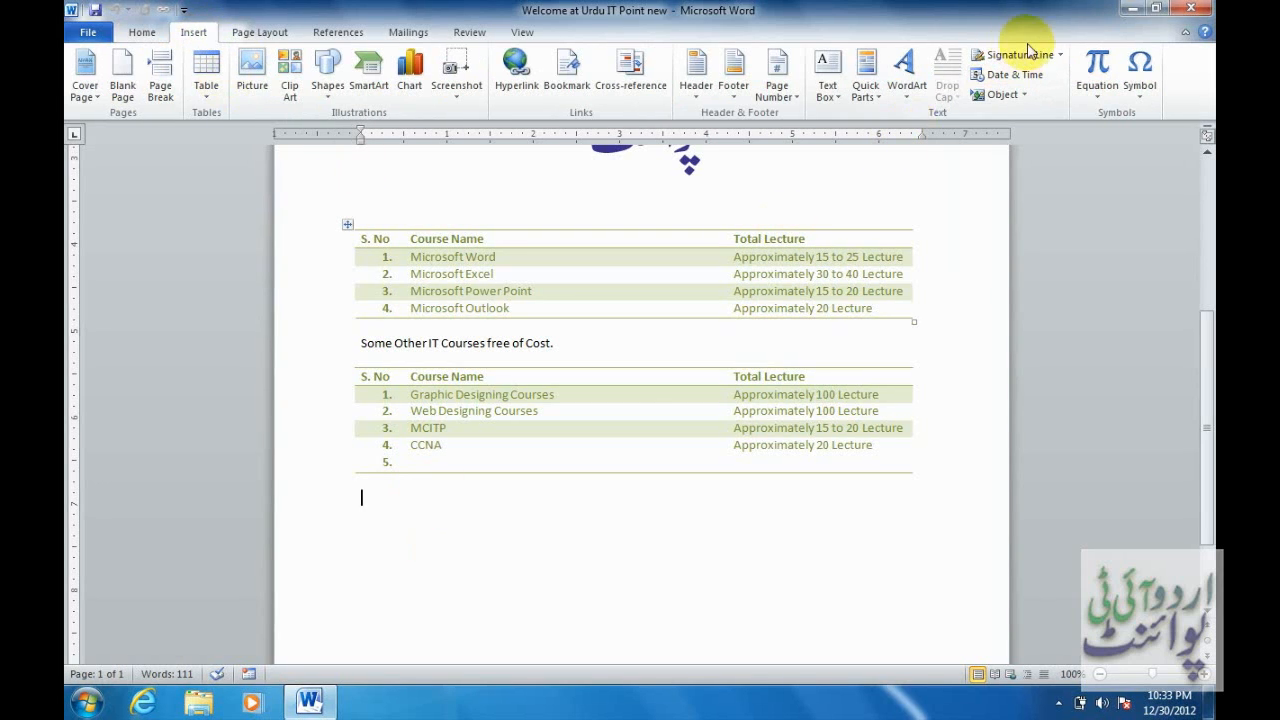
click(1061, 55)
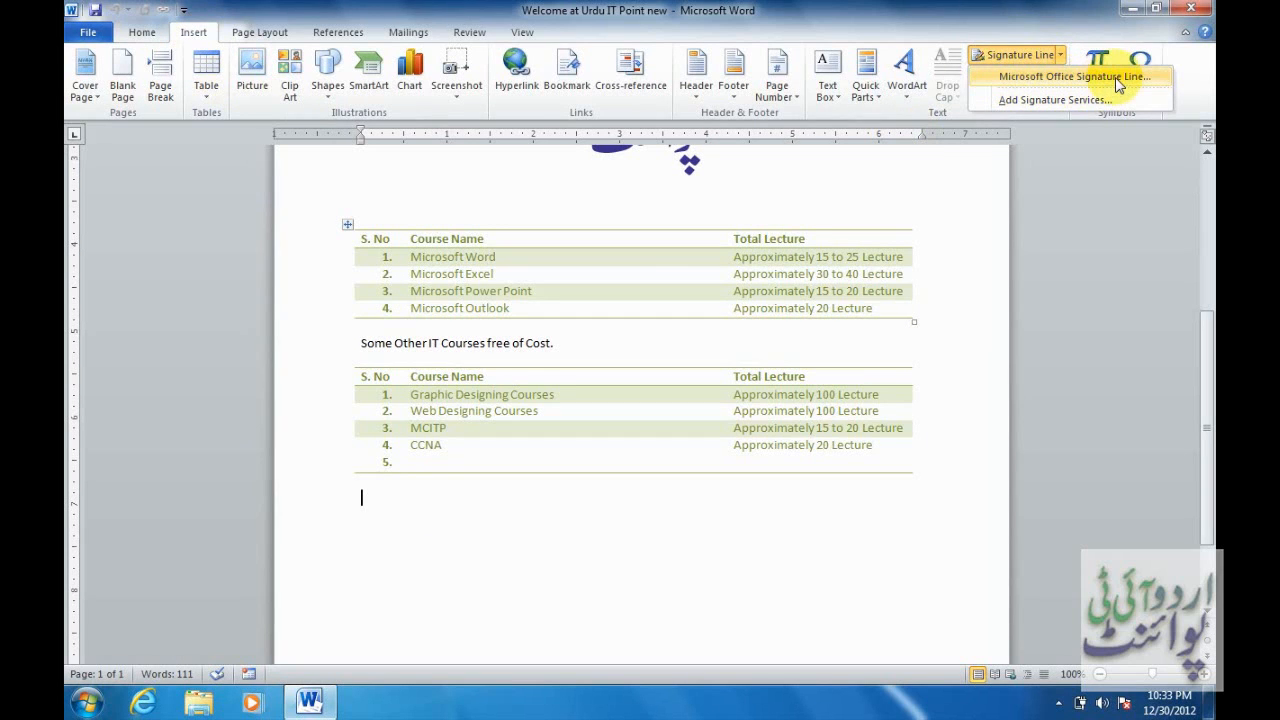
click(1026, 78)
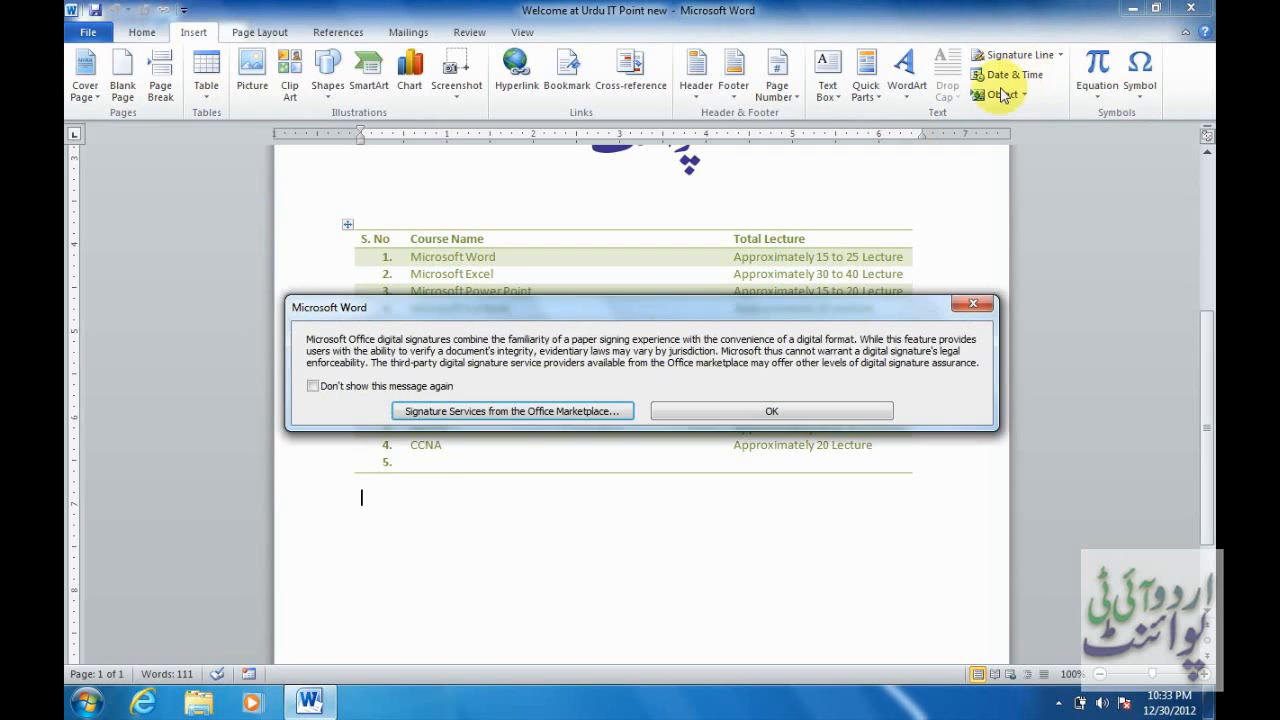
click(747, 419)
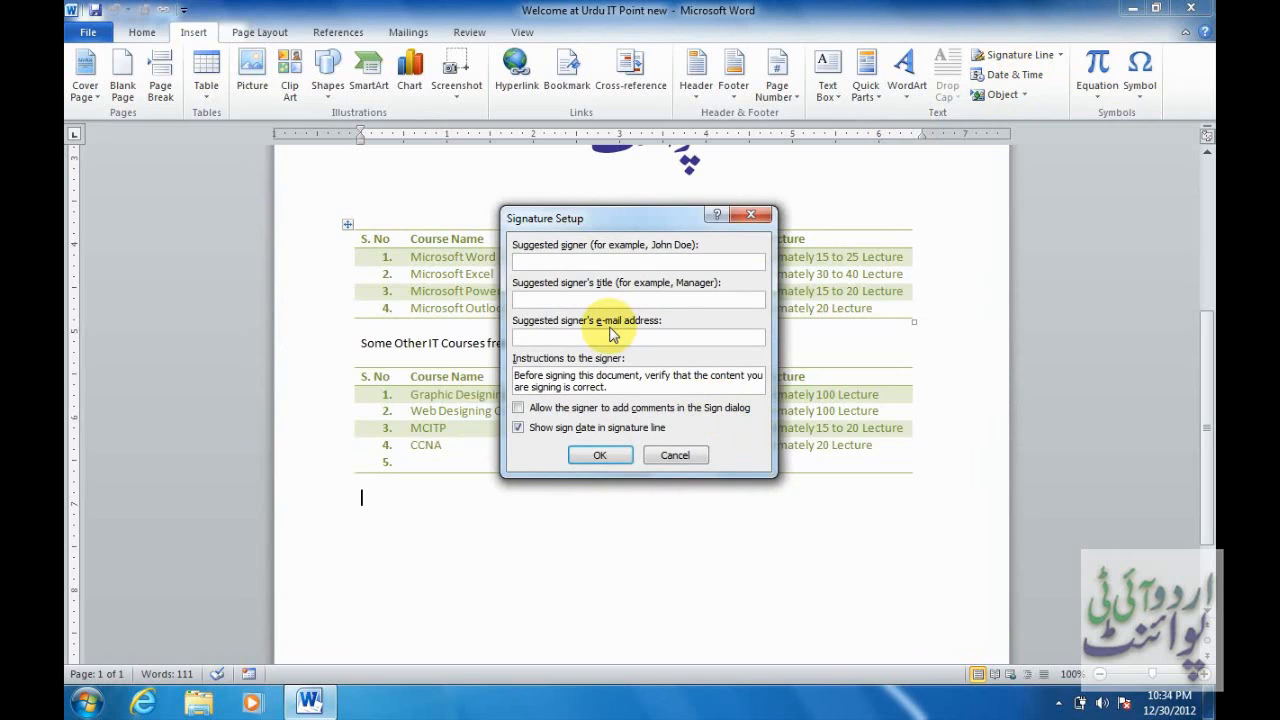
Enter the signer's name, title Founder Urdu ITPoint and e-mail, allow comments, and insert the line.
text(Aamir Shehzad)
key(Tab)
text(Founder Urdu ITPoint)
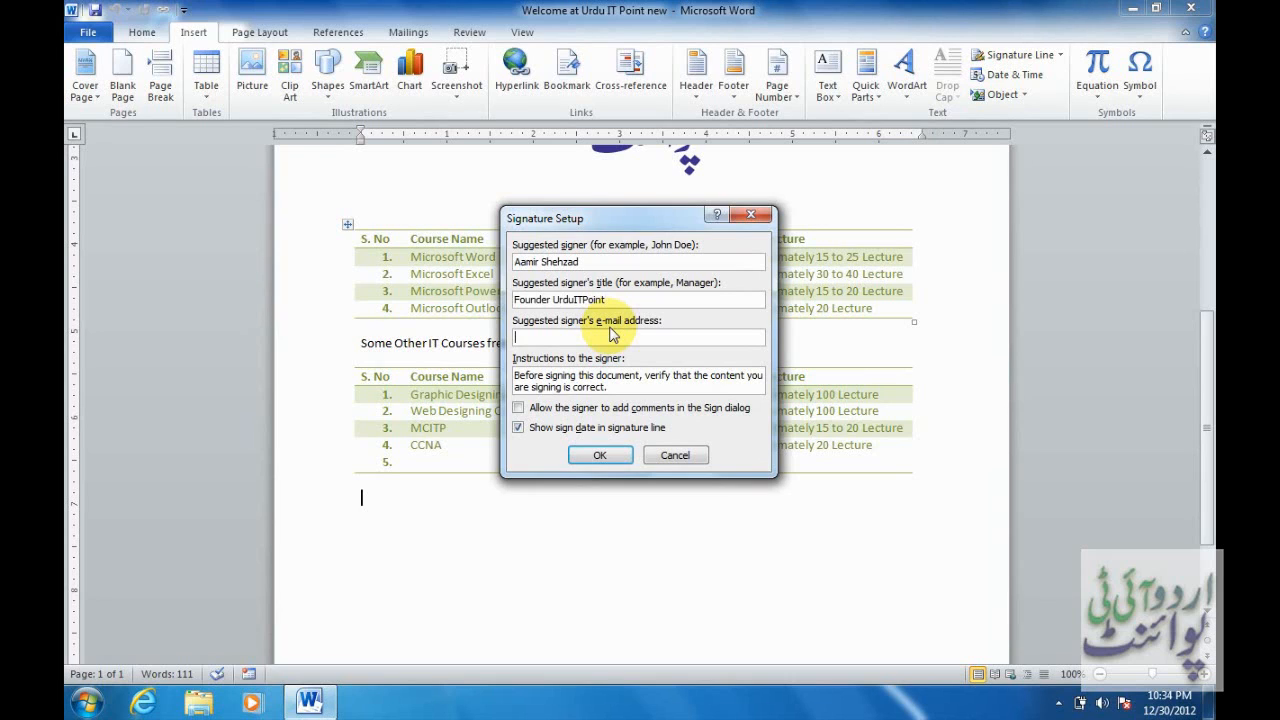
click(519, 407)
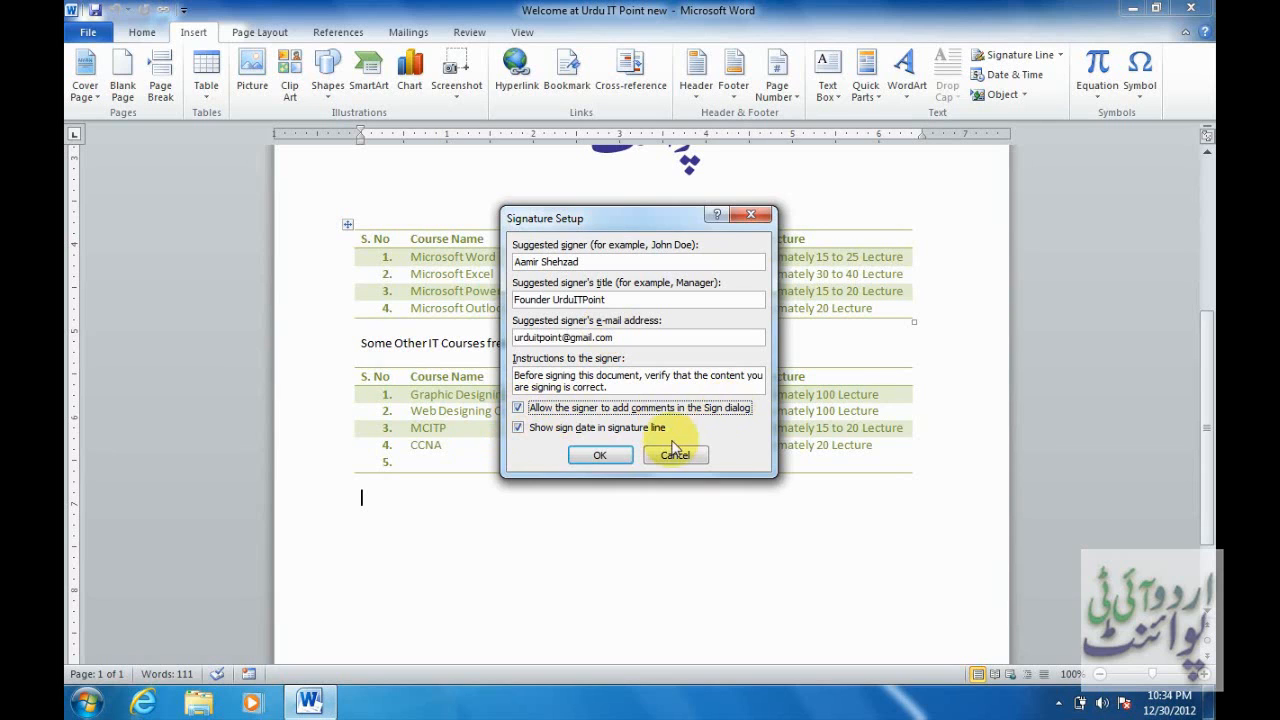
click(621, 461)
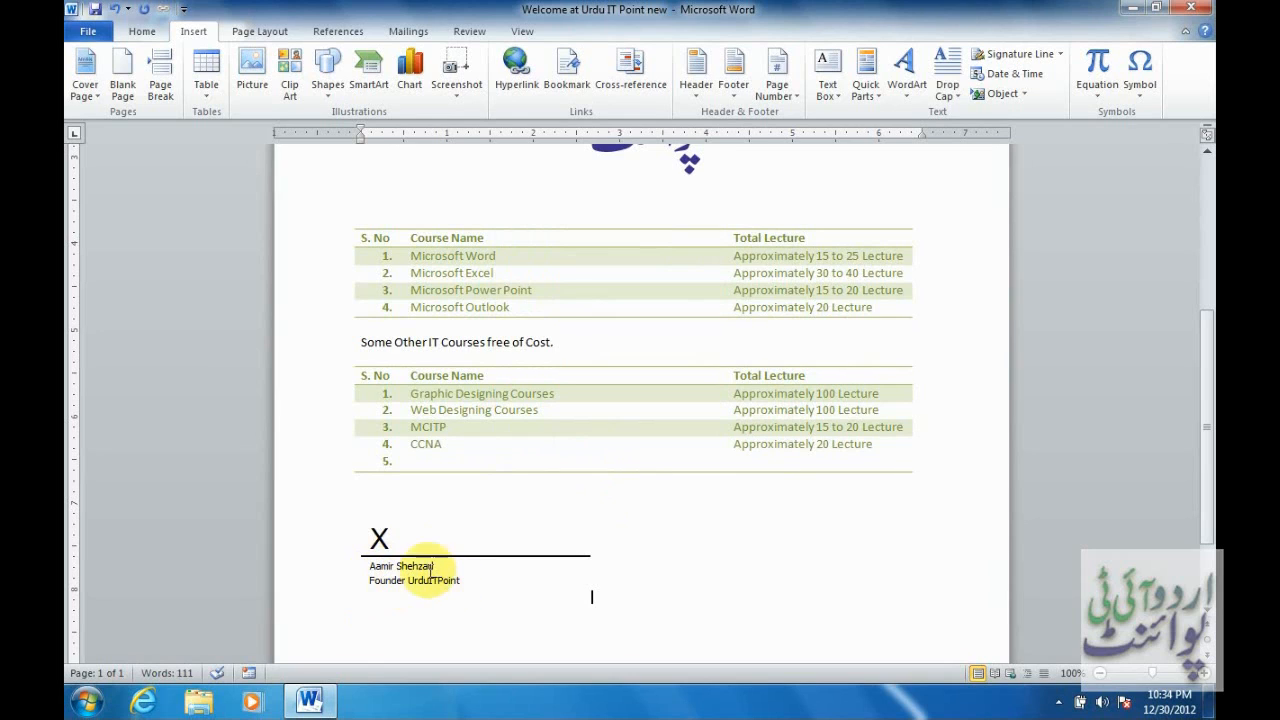
Double-click the new signature line to sign it, acknowledging the digital signature notice.
click(380, 545)
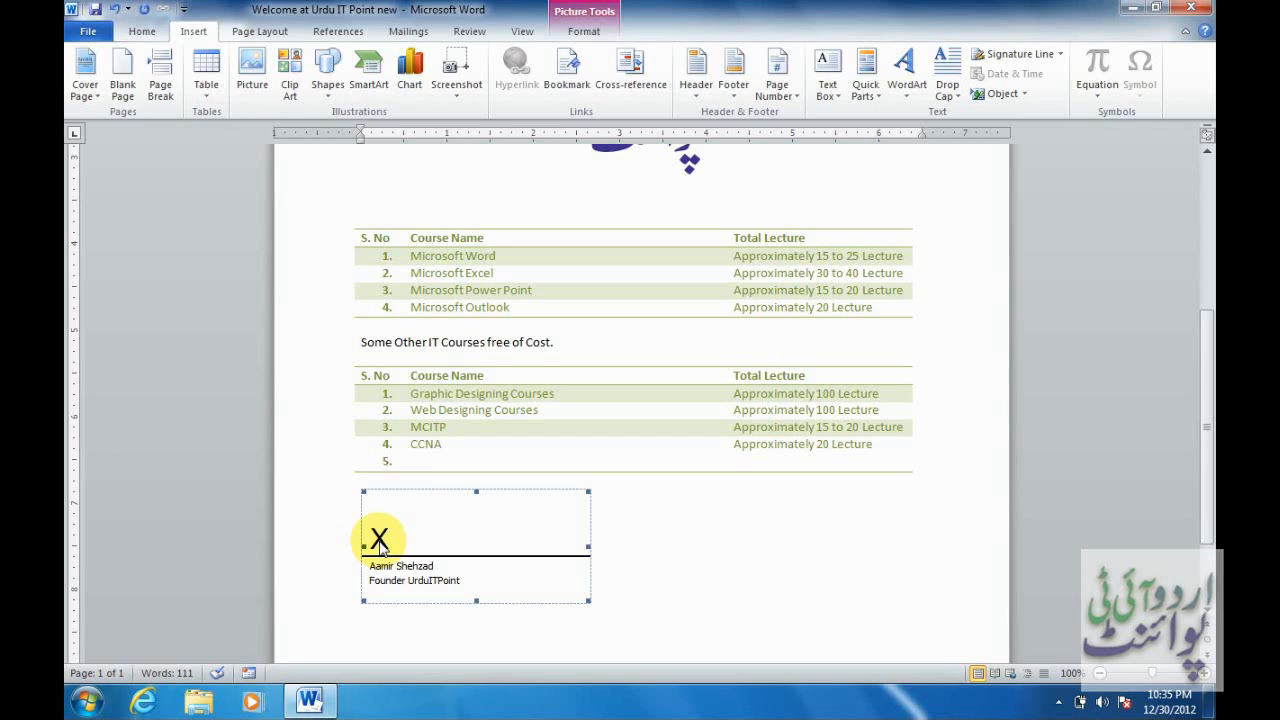
double_click(380, 548)
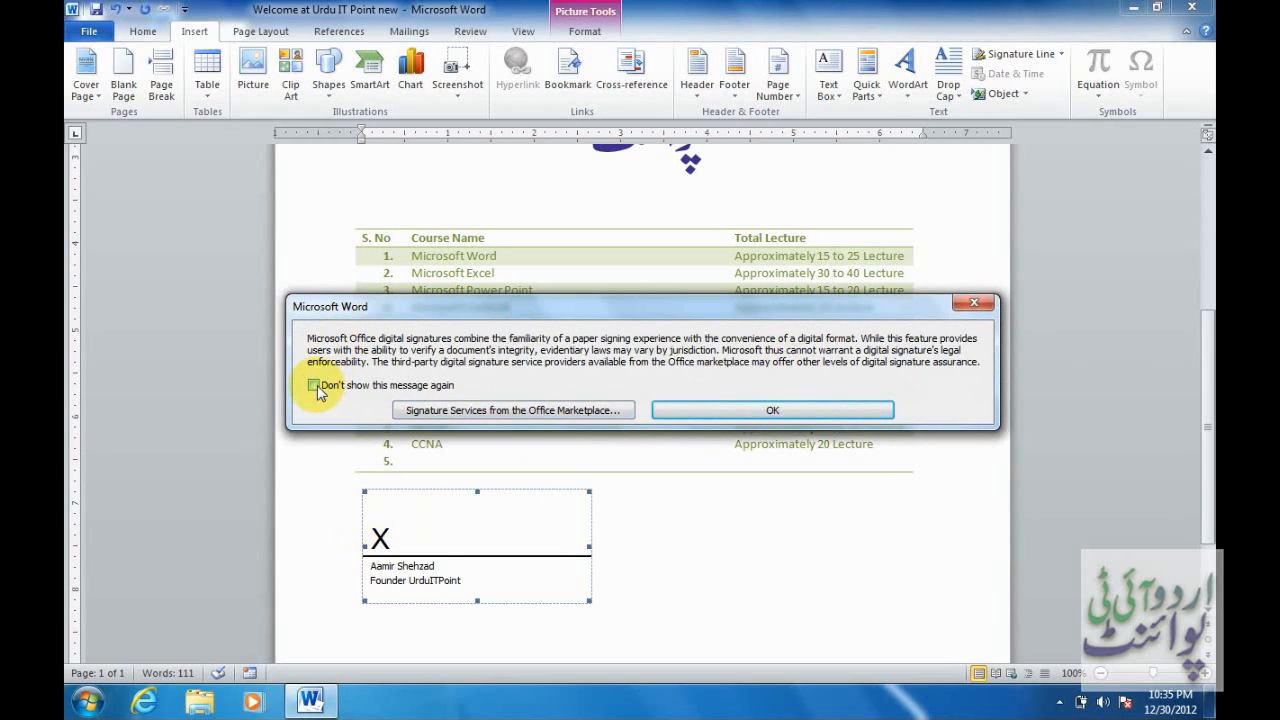
click(819, 409)
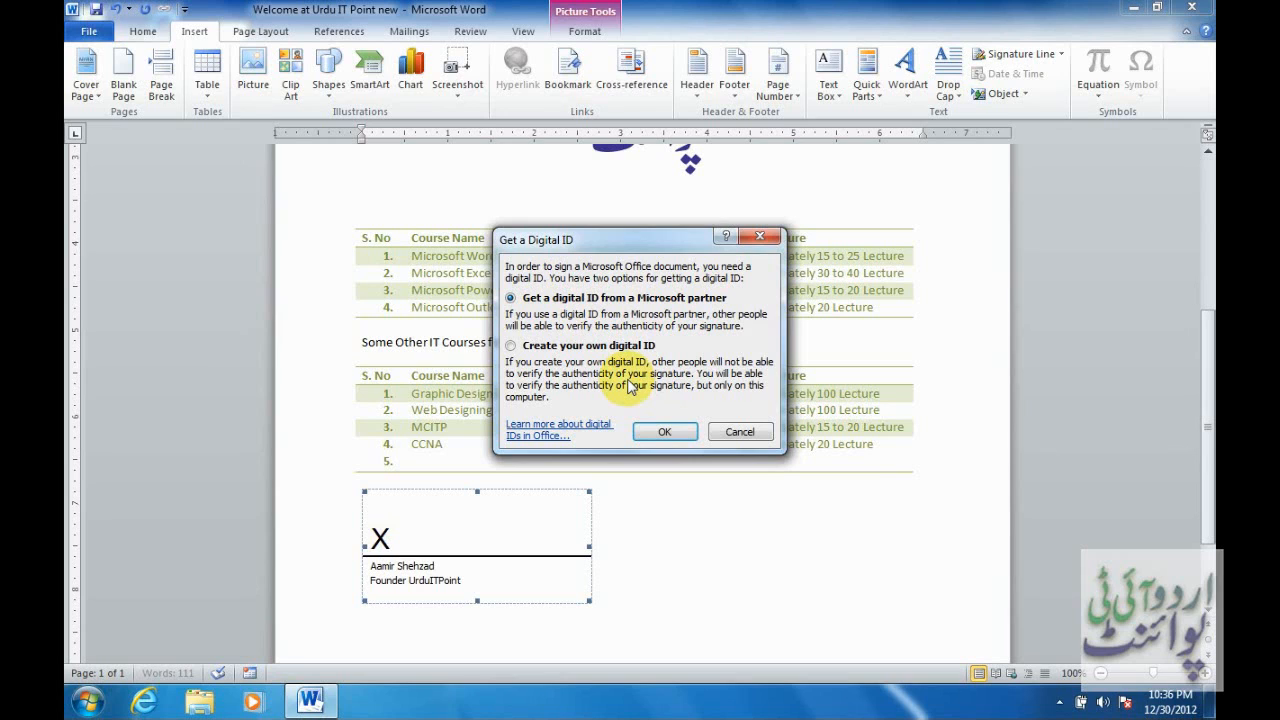
Create your own digital ID with the signer's e-mail, organization Urdu IT Point, location Pakistan.
click(595, 345)
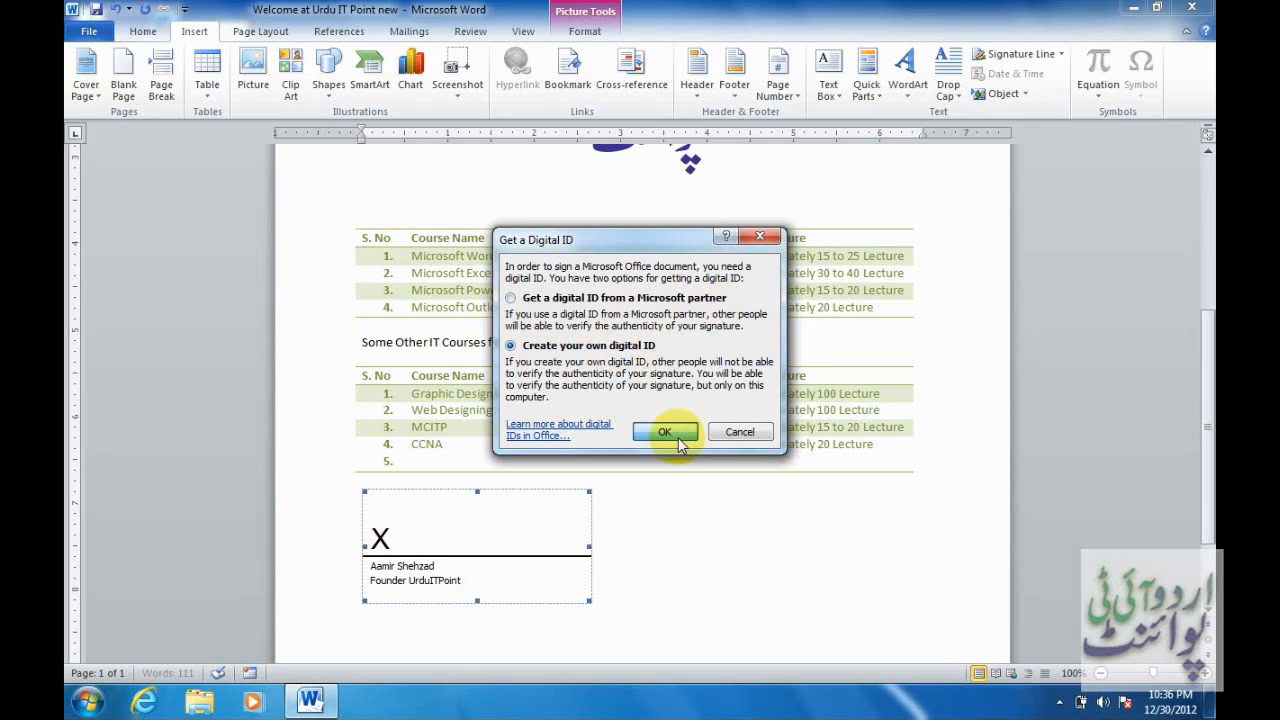
click(665, 432)
click(634, 337)
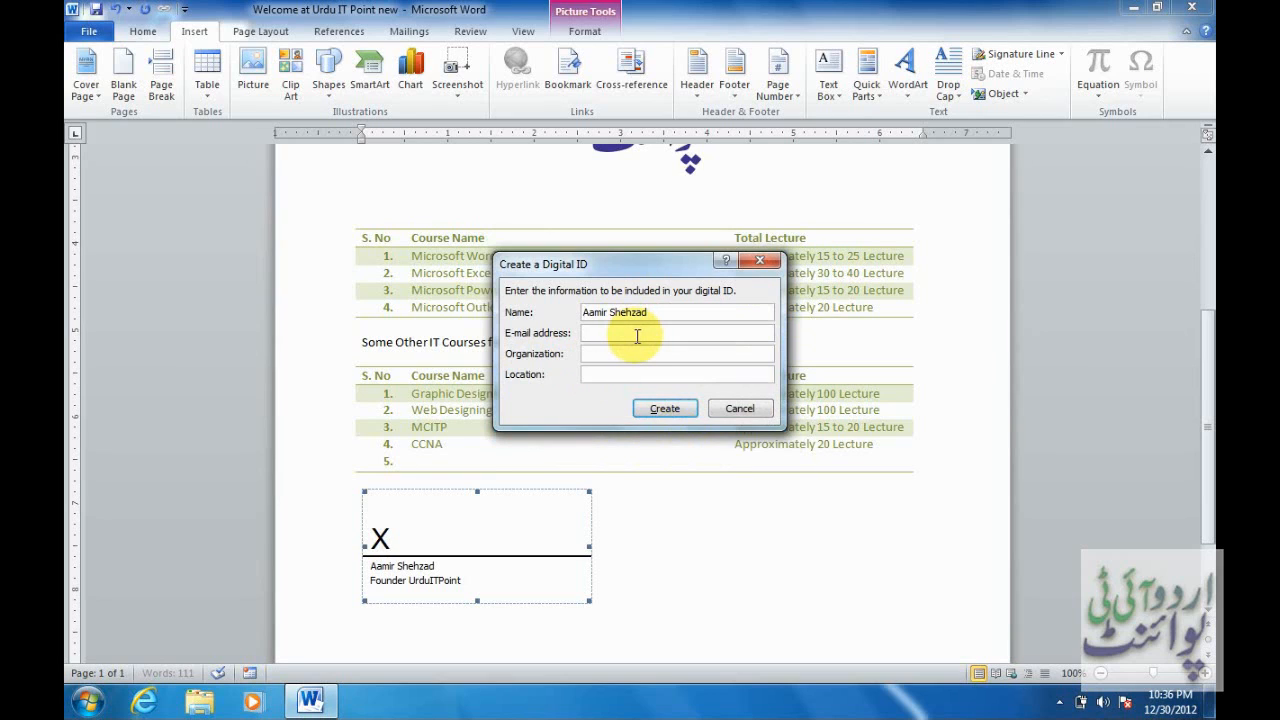
key(Tab)
text(Urdu I)
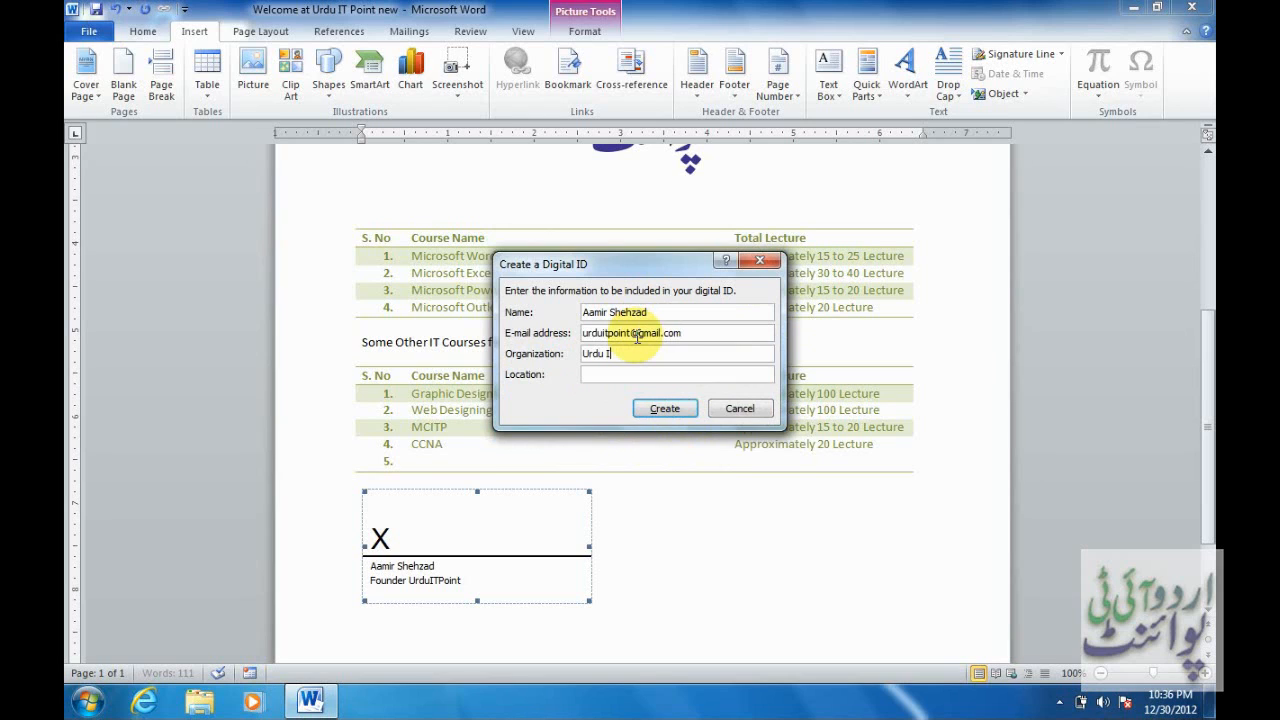
text(T Point)
key(Tab)
text(Pakistan)
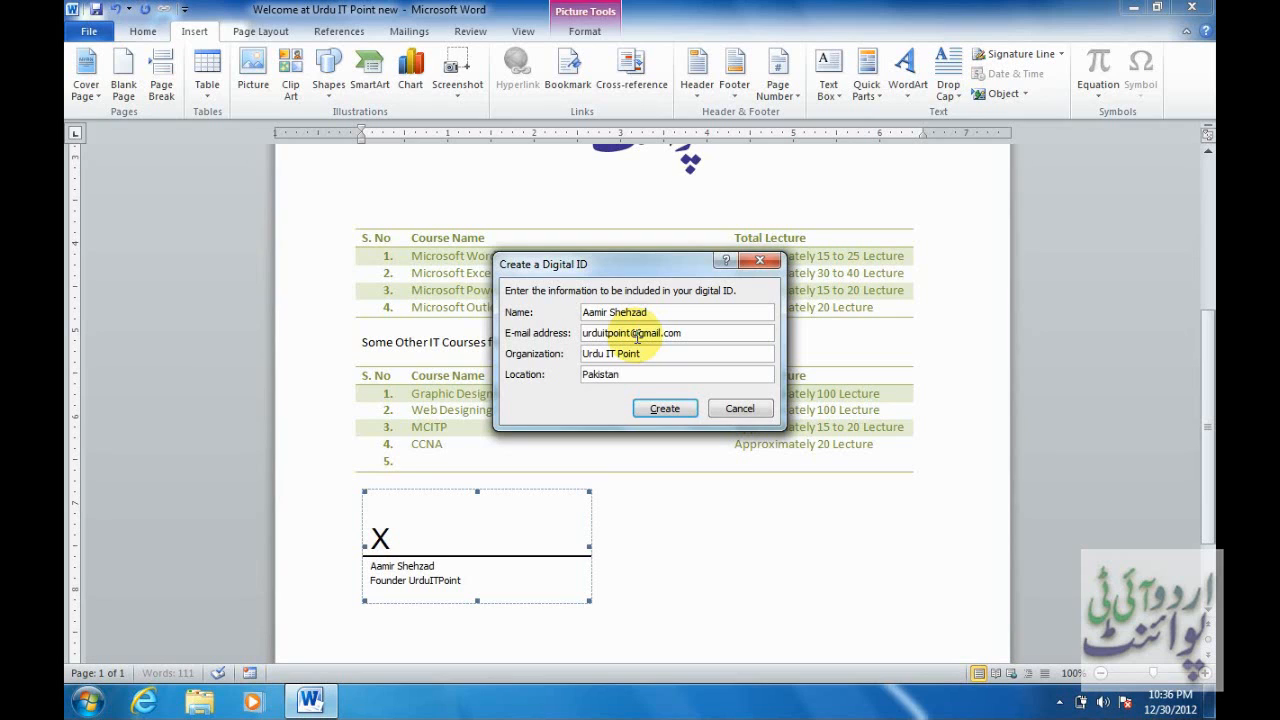
click(657, 408)
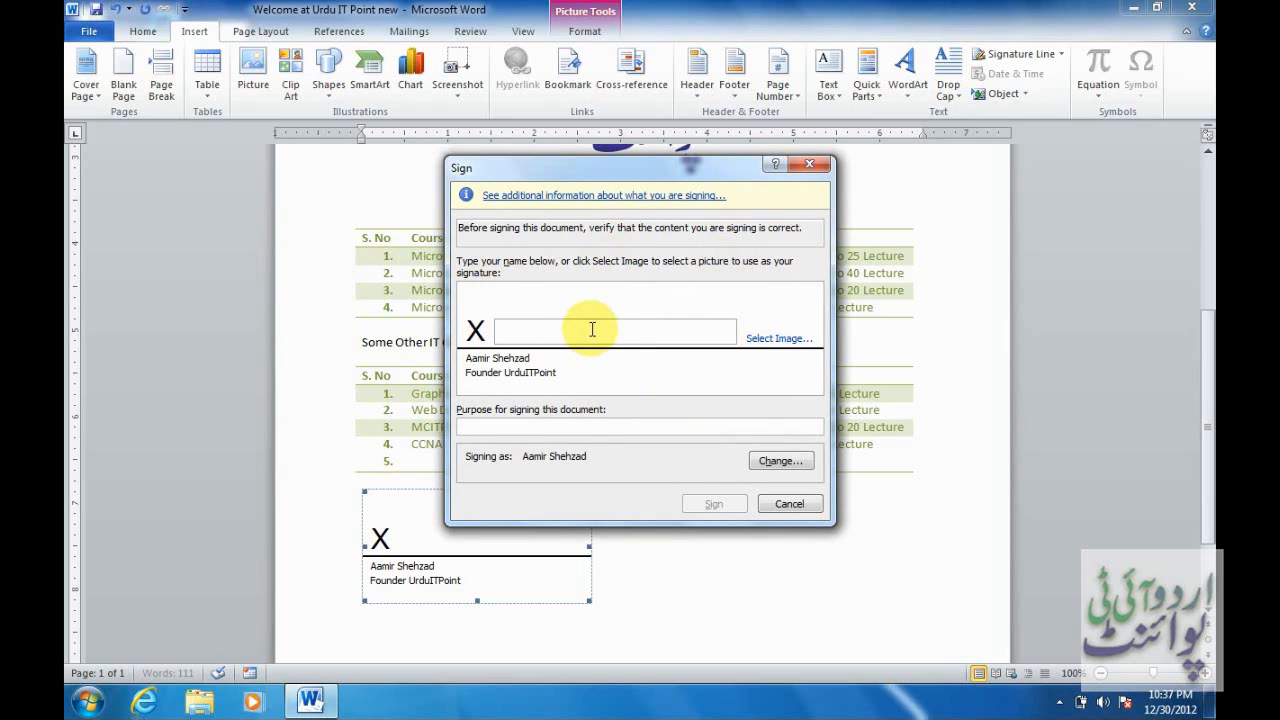
Type the signer's name beside the X, sign, and acknowledge the Signature Confirmation.
text(Aa)
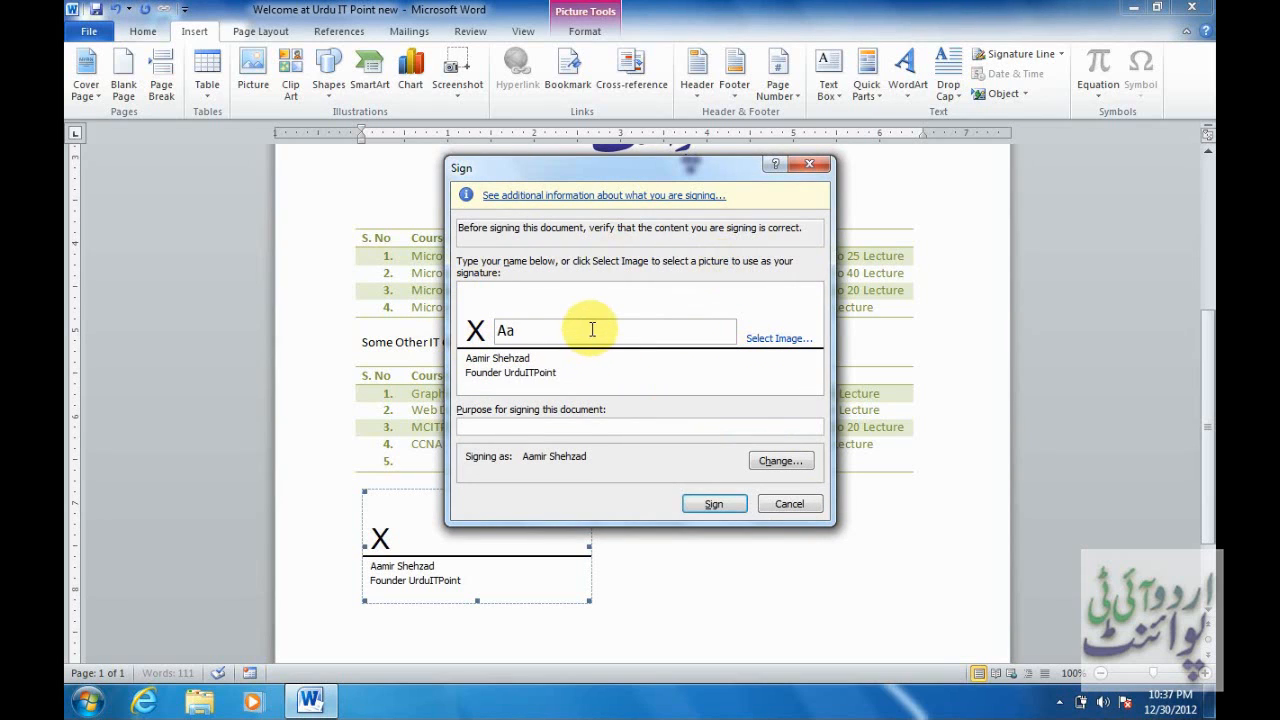
text(mir Shehzad)
click(708, 505)
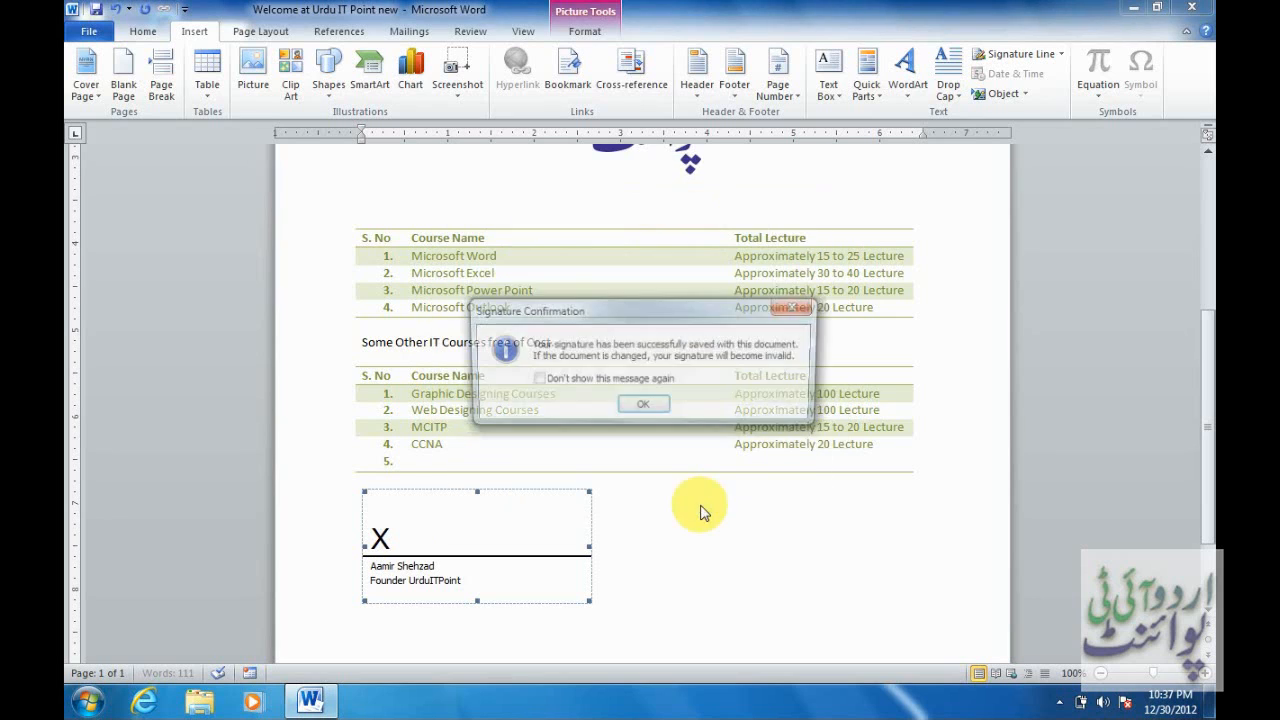
click(645, 407)
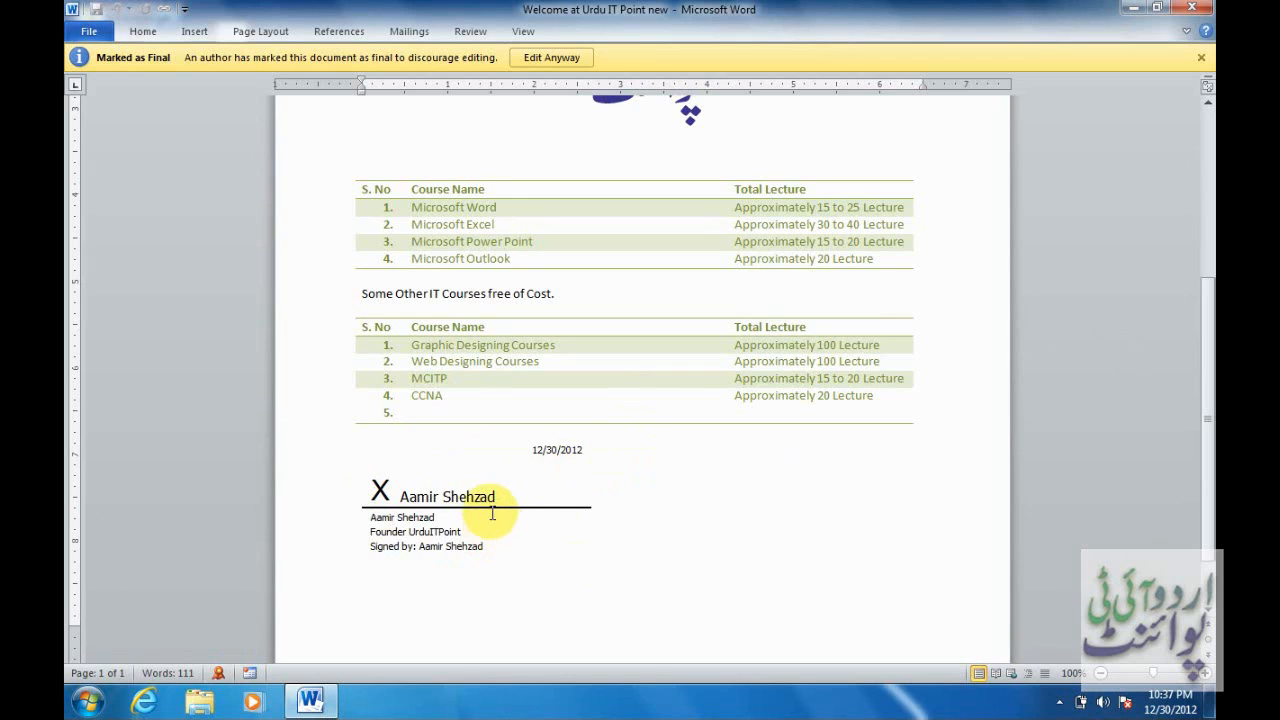
Open the Signatures pane from the status bar and show the signature's Signature Details.
click(219, 674)
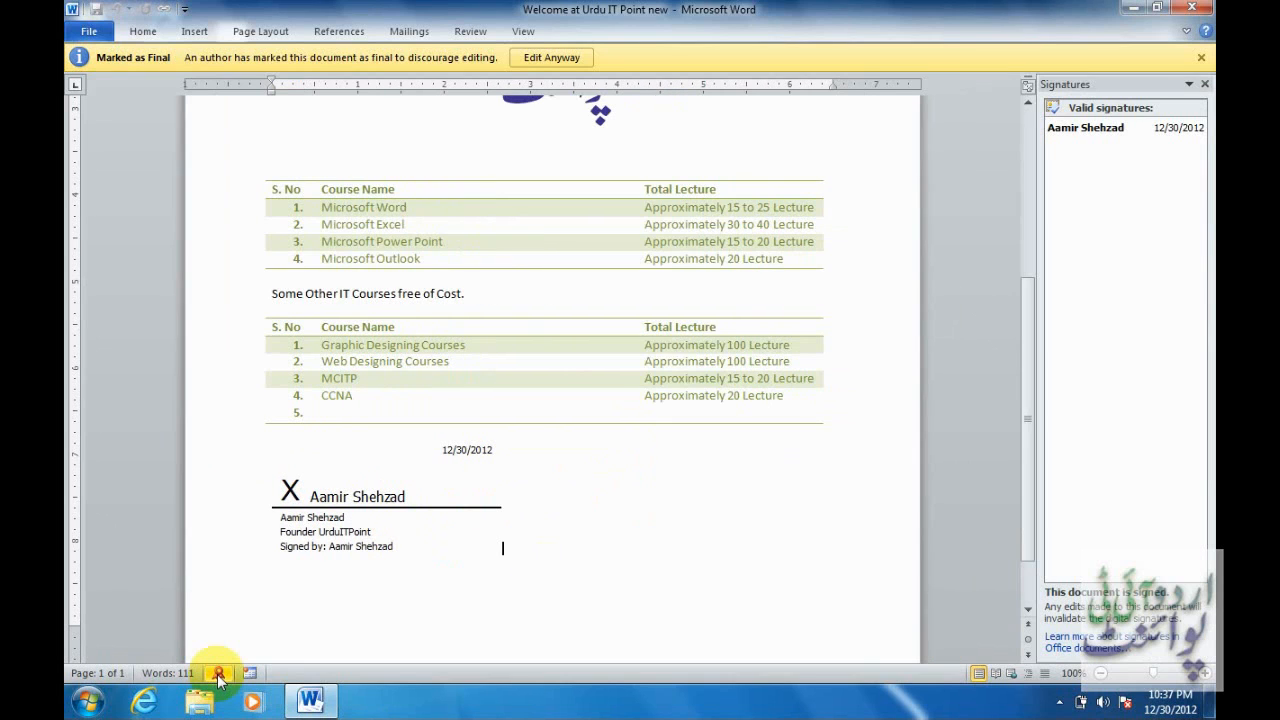
mouse_move(1140, 135)
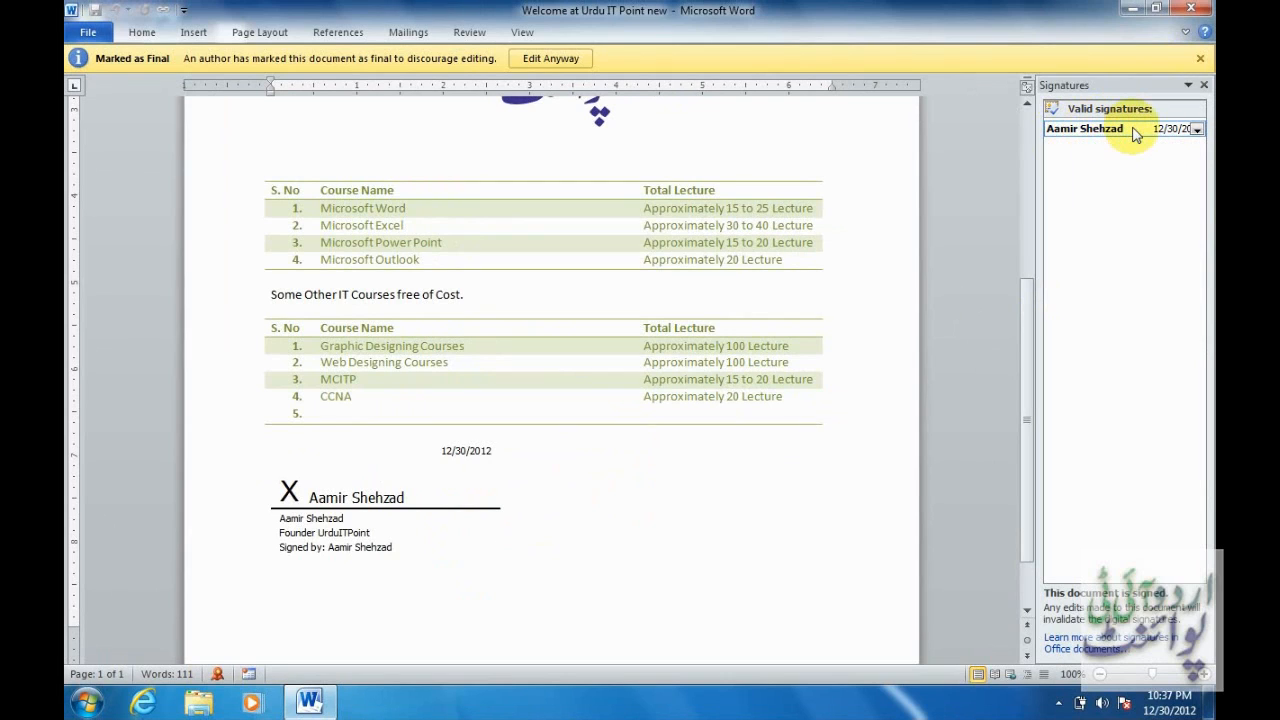
click(1137, 135)
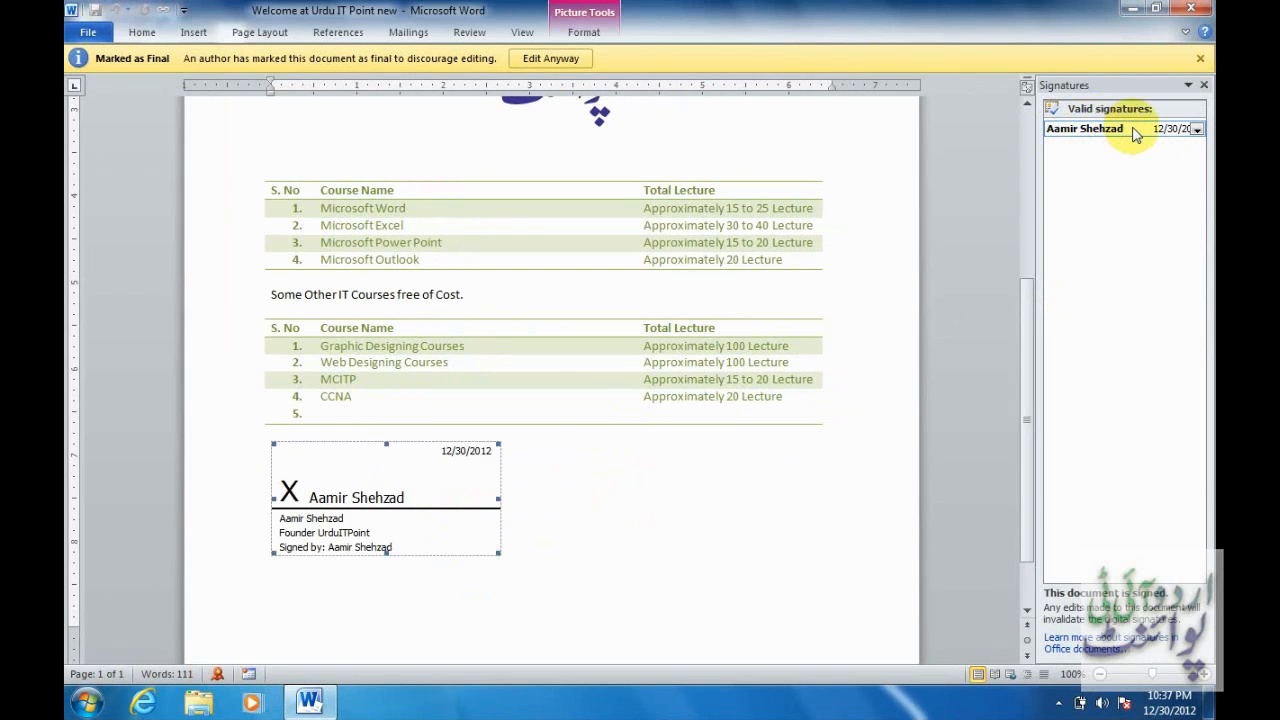
click(1199, 133)
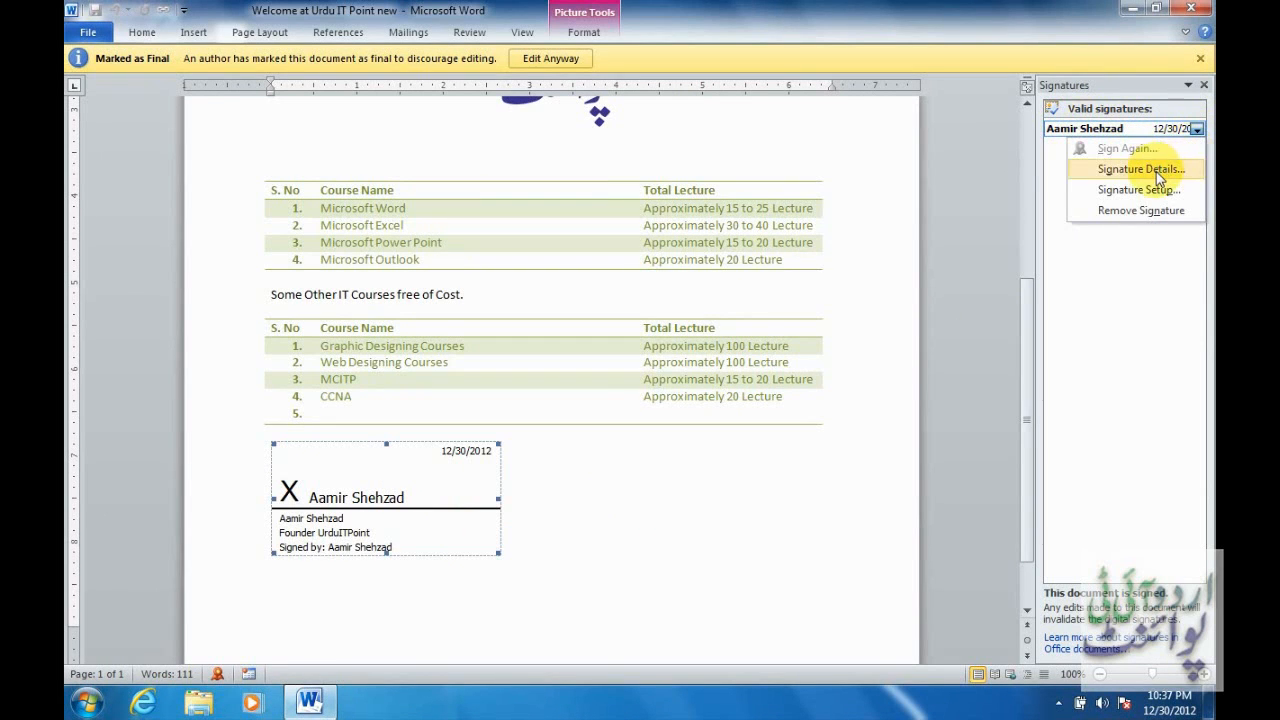
click(1160, 172)
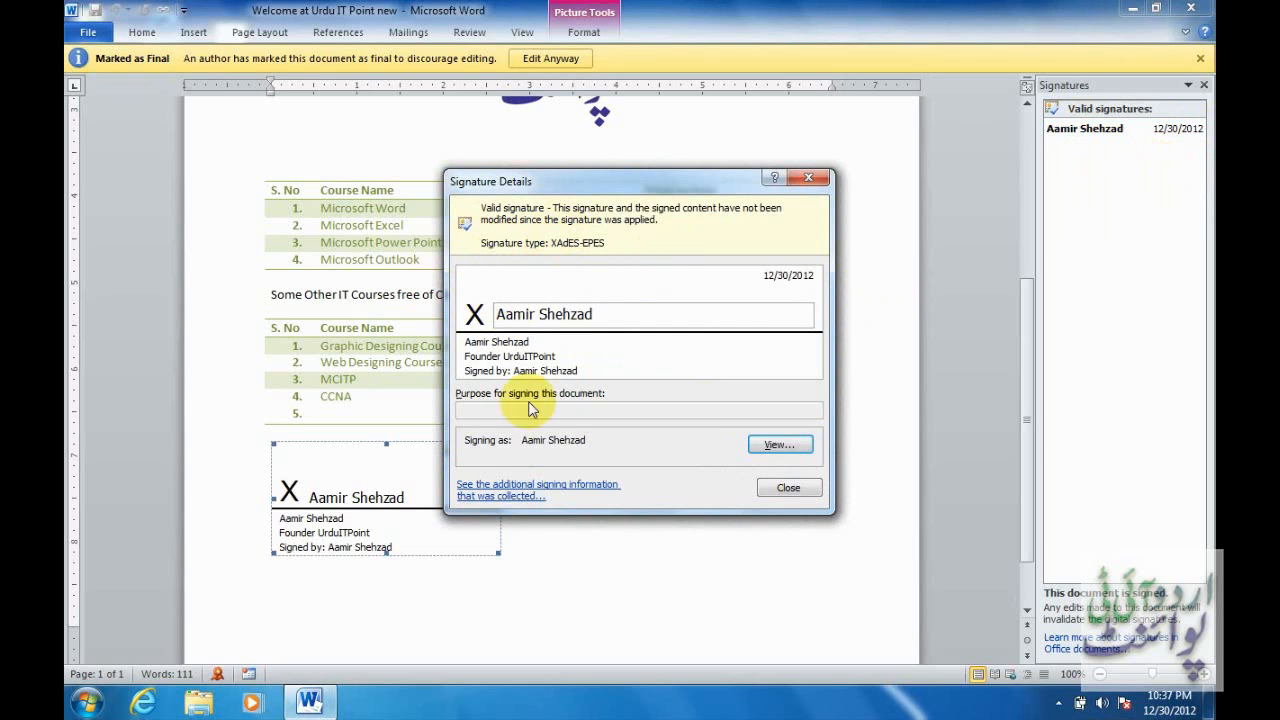
Review the certificate's General and Details tabs, then close the details and Signatures pane.
click(760, 446)
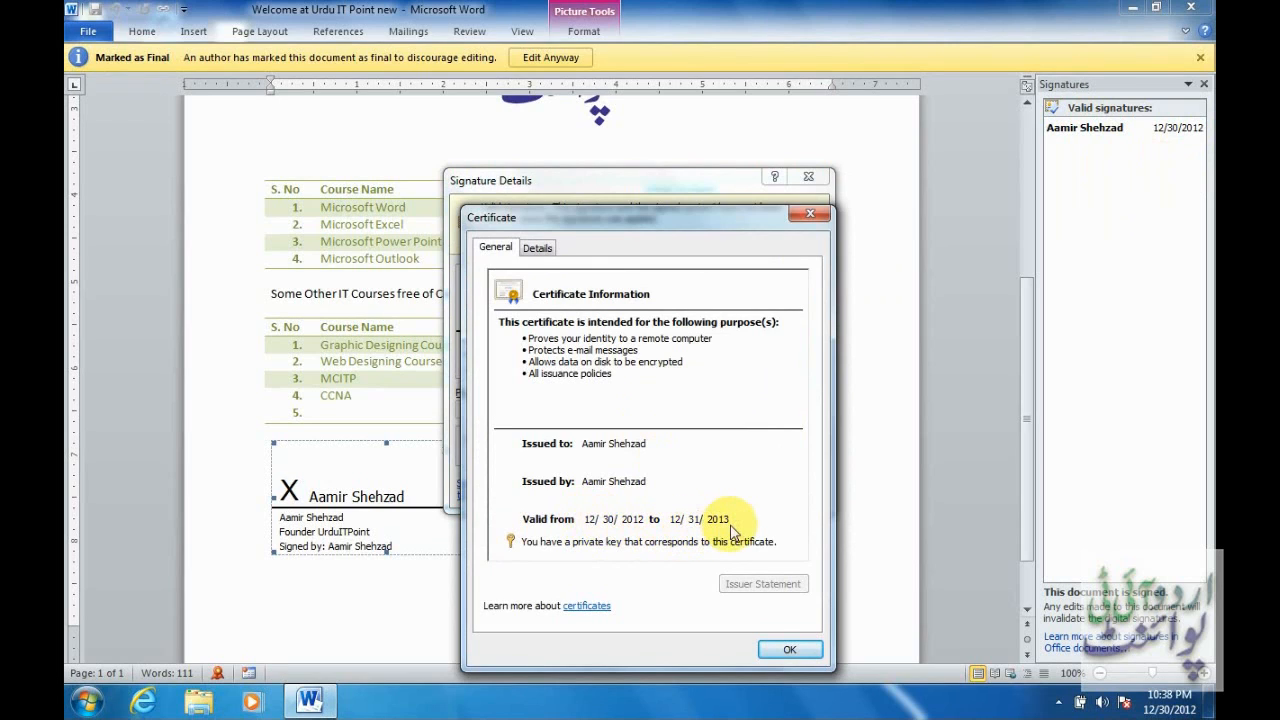
click(546, 249)
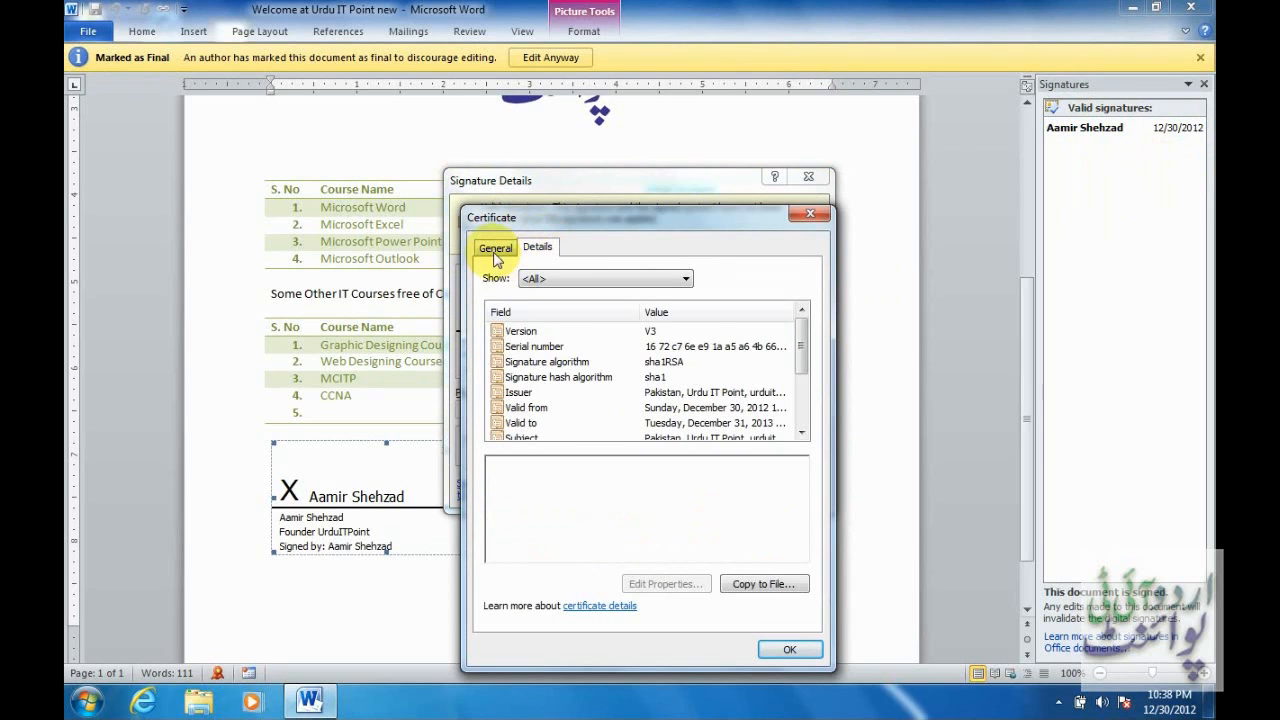
click(499, 251)
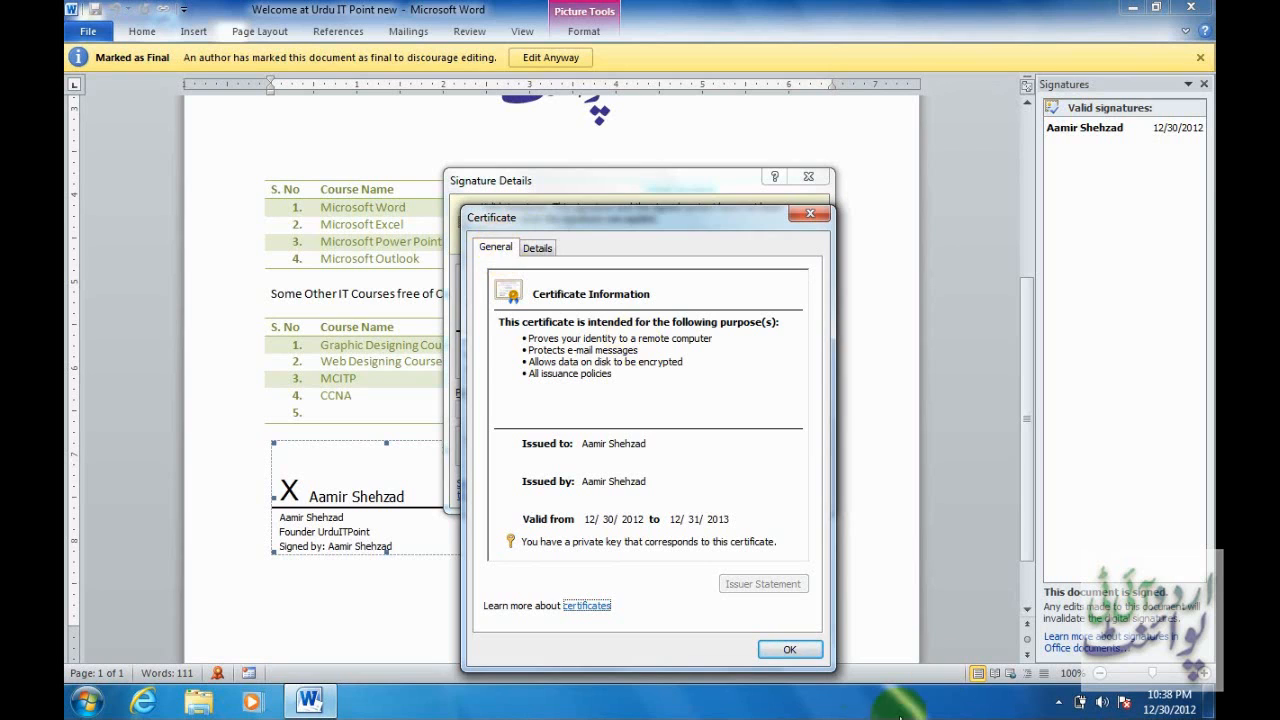
click(792, 650)
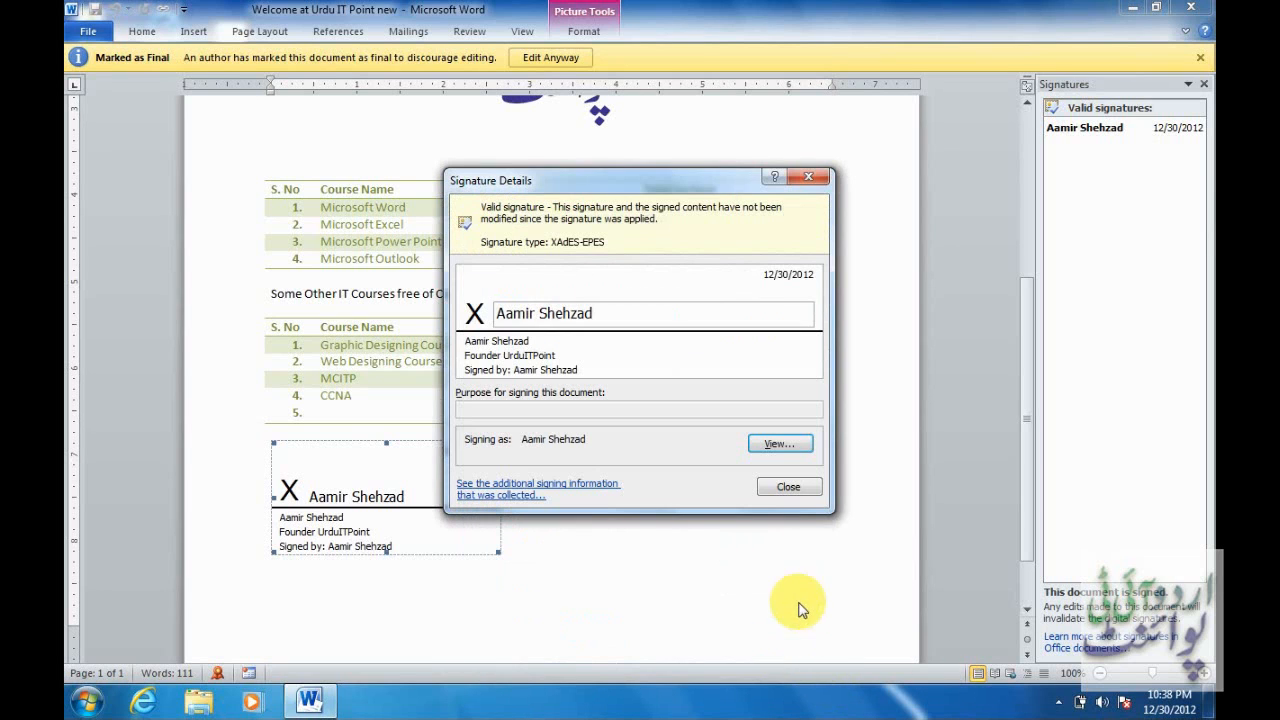
click(790, 489)
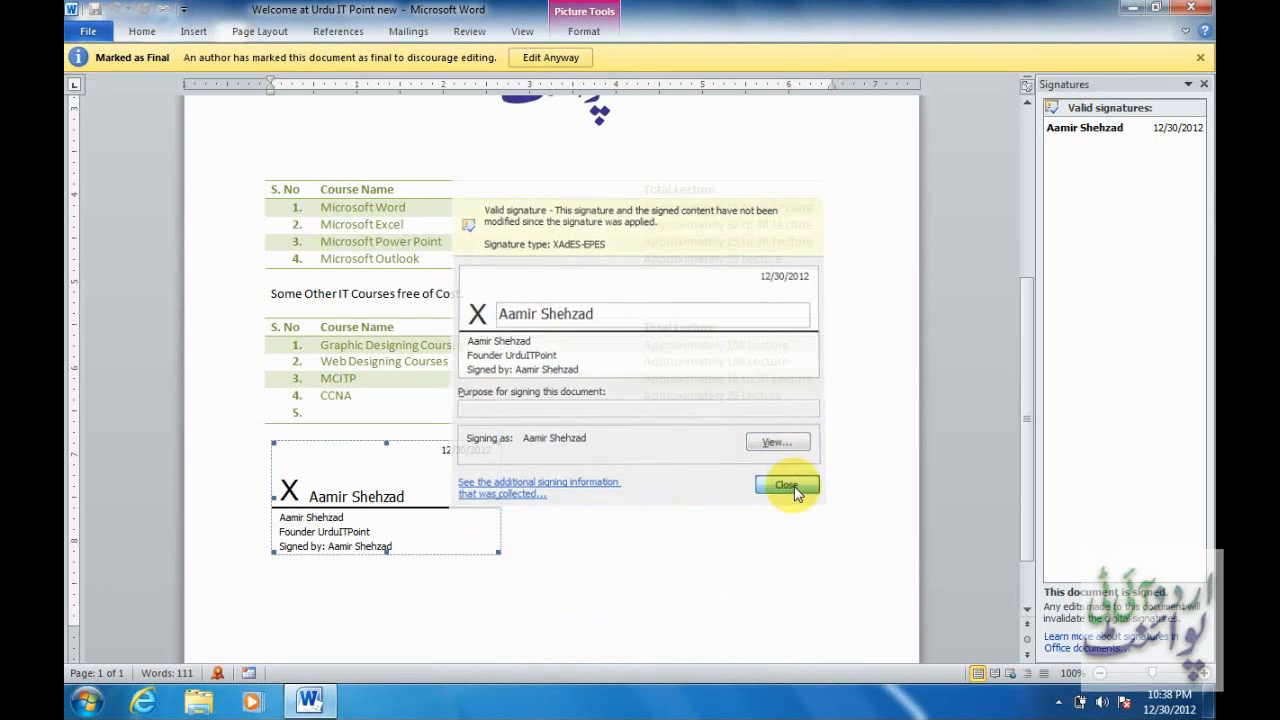
click(1204, 85)
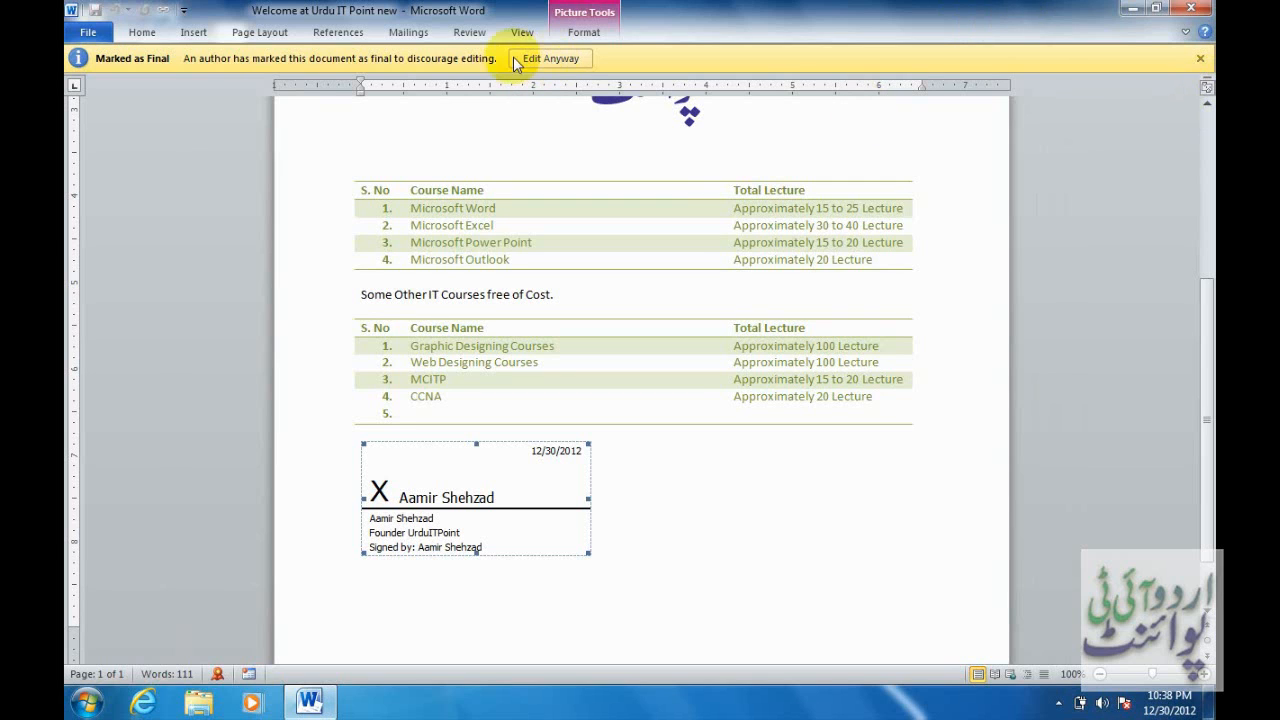
Close the document and reopen 'Welcome at Urdu IT Point' from the recent documents list.
click(92, 31)
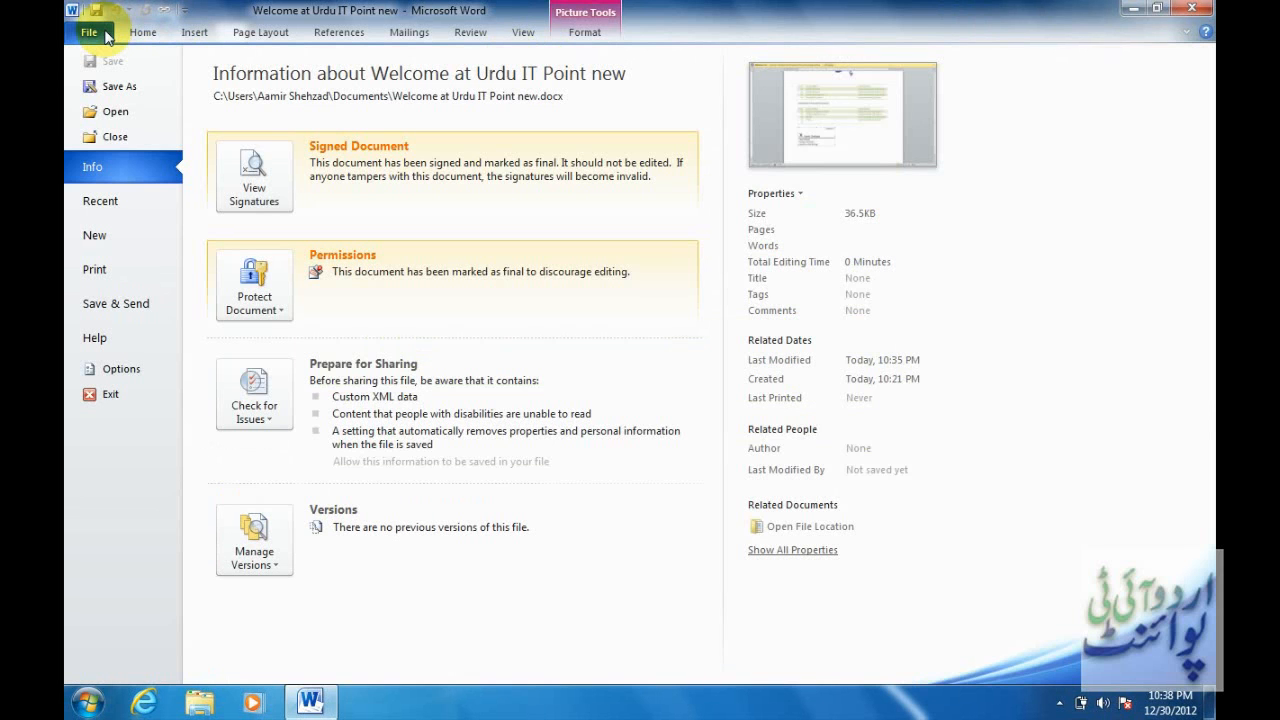
click(148, 137)
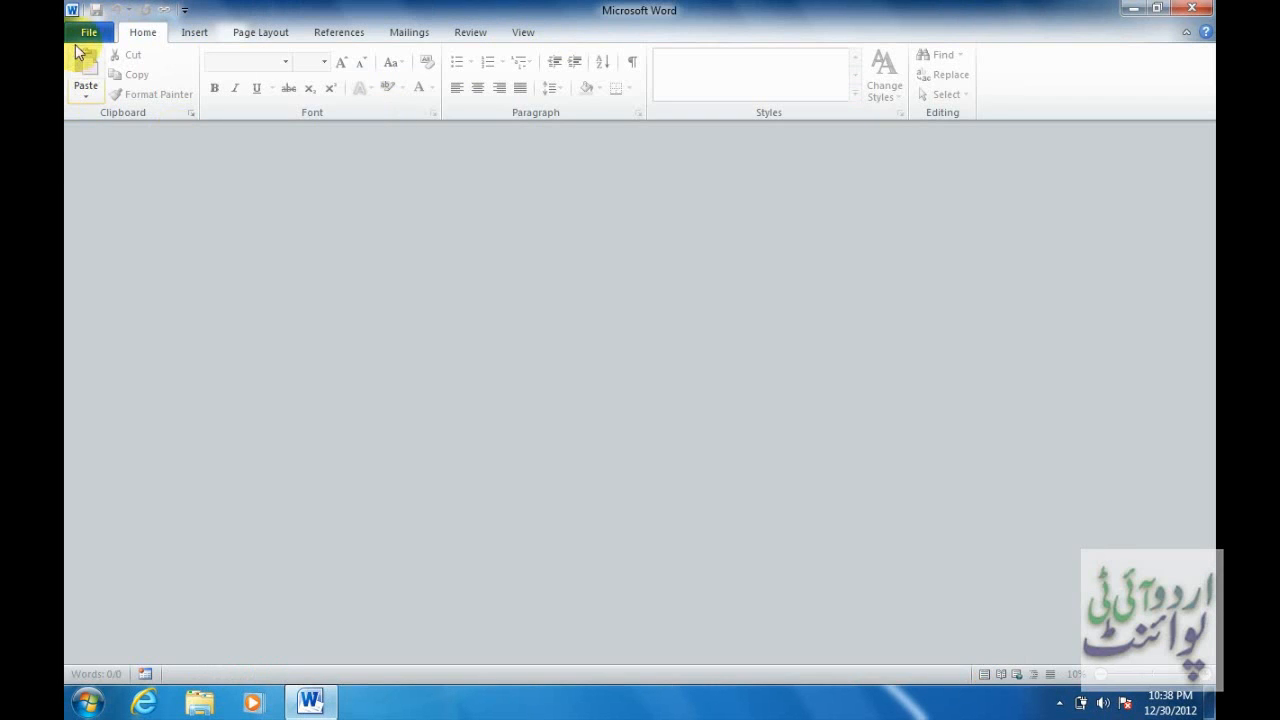
click(88, 31)
click(400, 109)
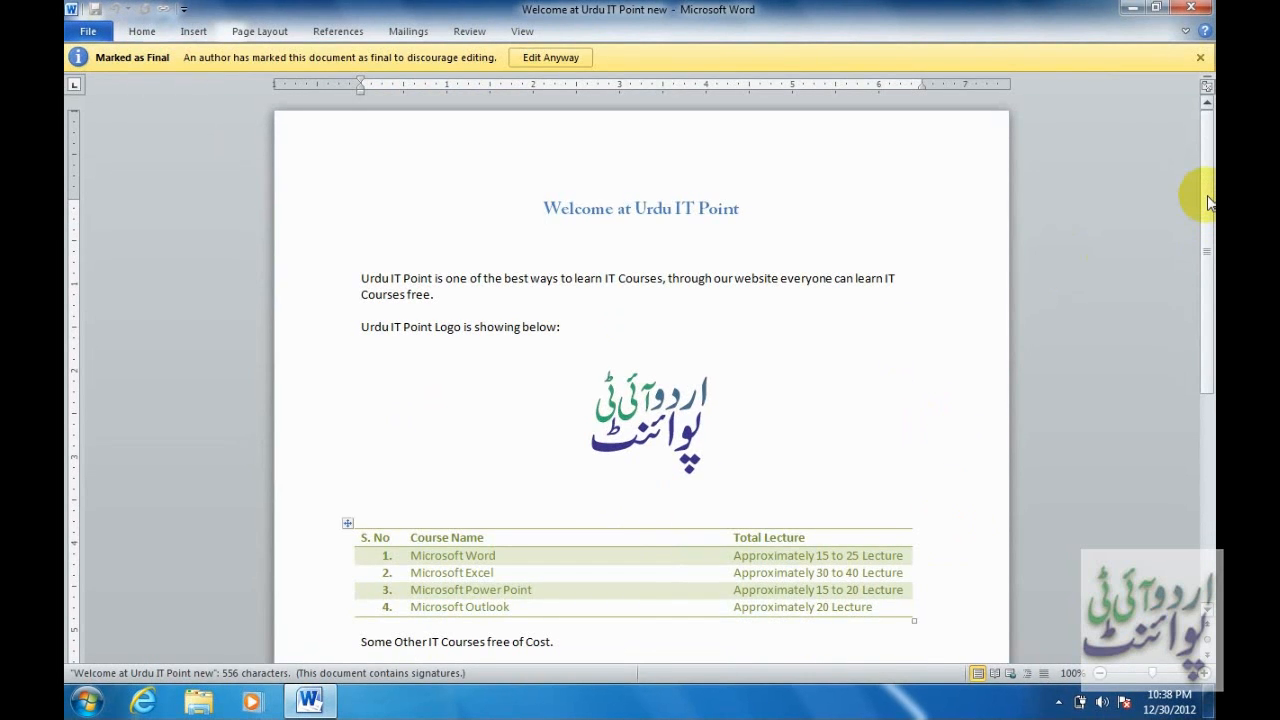
mouse_move(1207, 198)
mouse_down()
mouse_move(1209, 380)
mouse_move(1206, 120)
mouse_up()
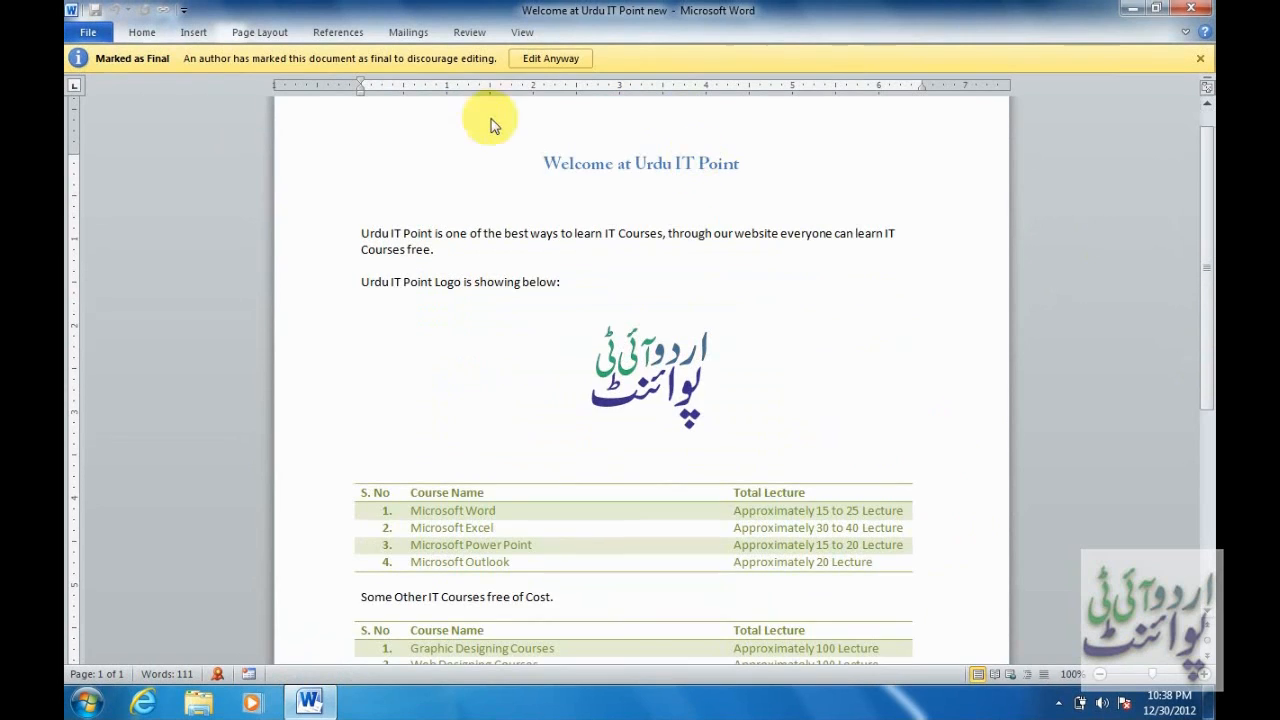
Choose Edit Anyway and confirm removing the signatures so the document is editable.
click(550, 57)
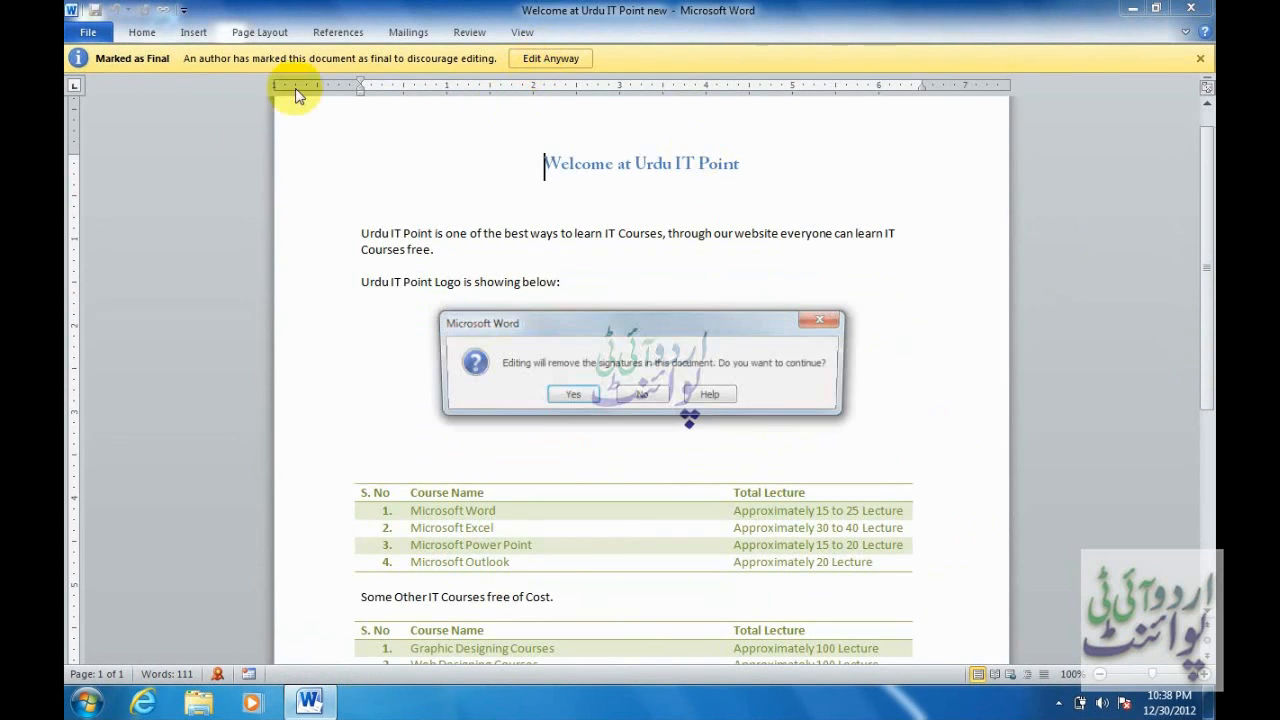
click(573, 394)
click(640, 406)
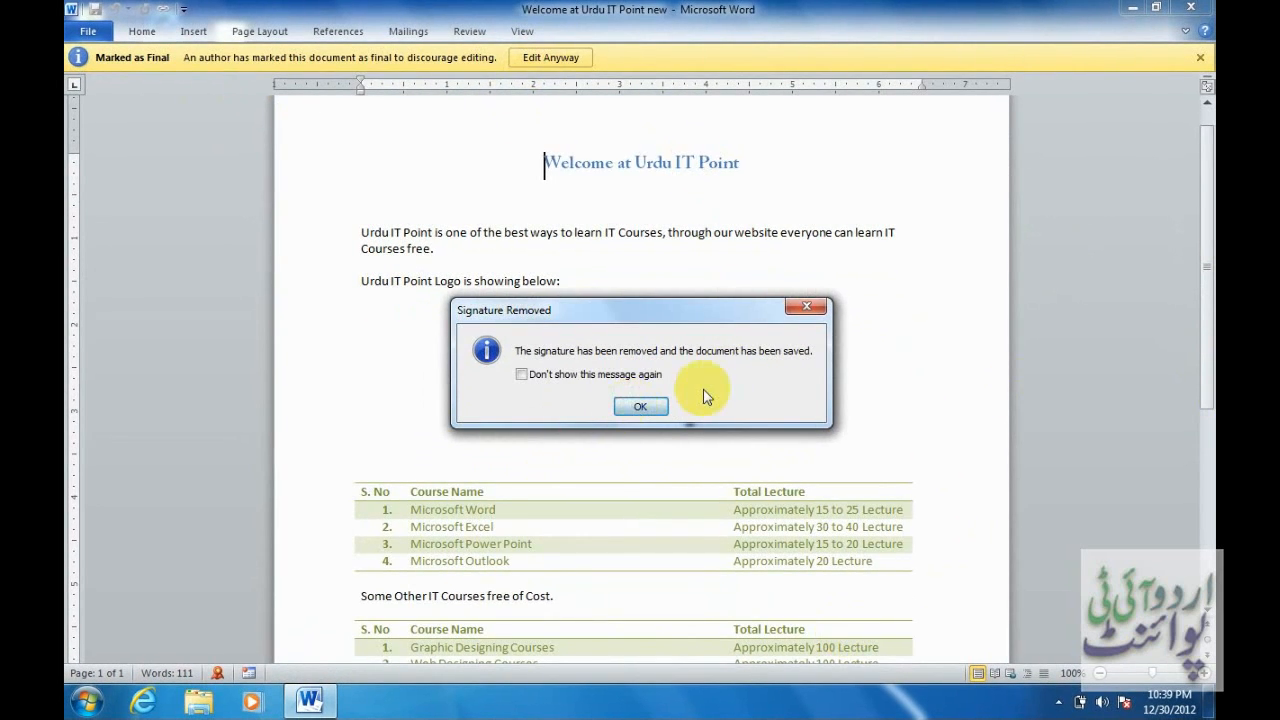
Add a blank line below the signature line under the table.
drag(1209, 200, 1201, 427)
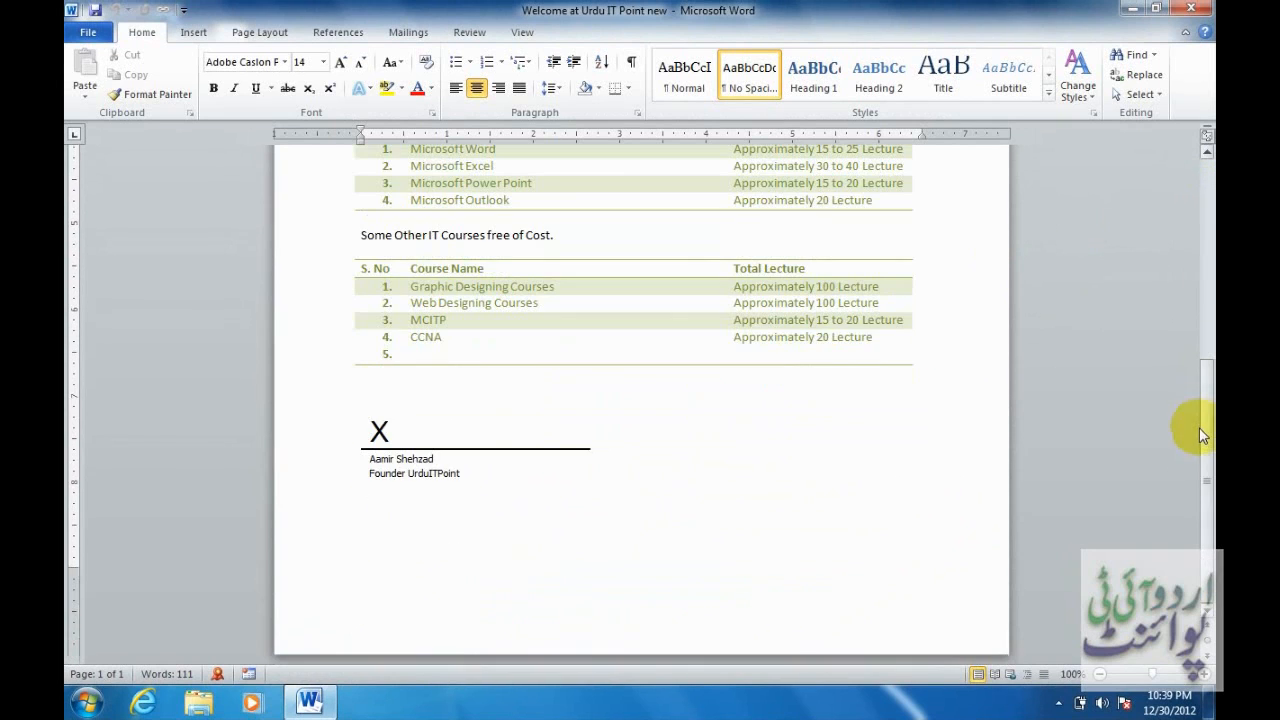
click(521, 482)
click(620, 466)
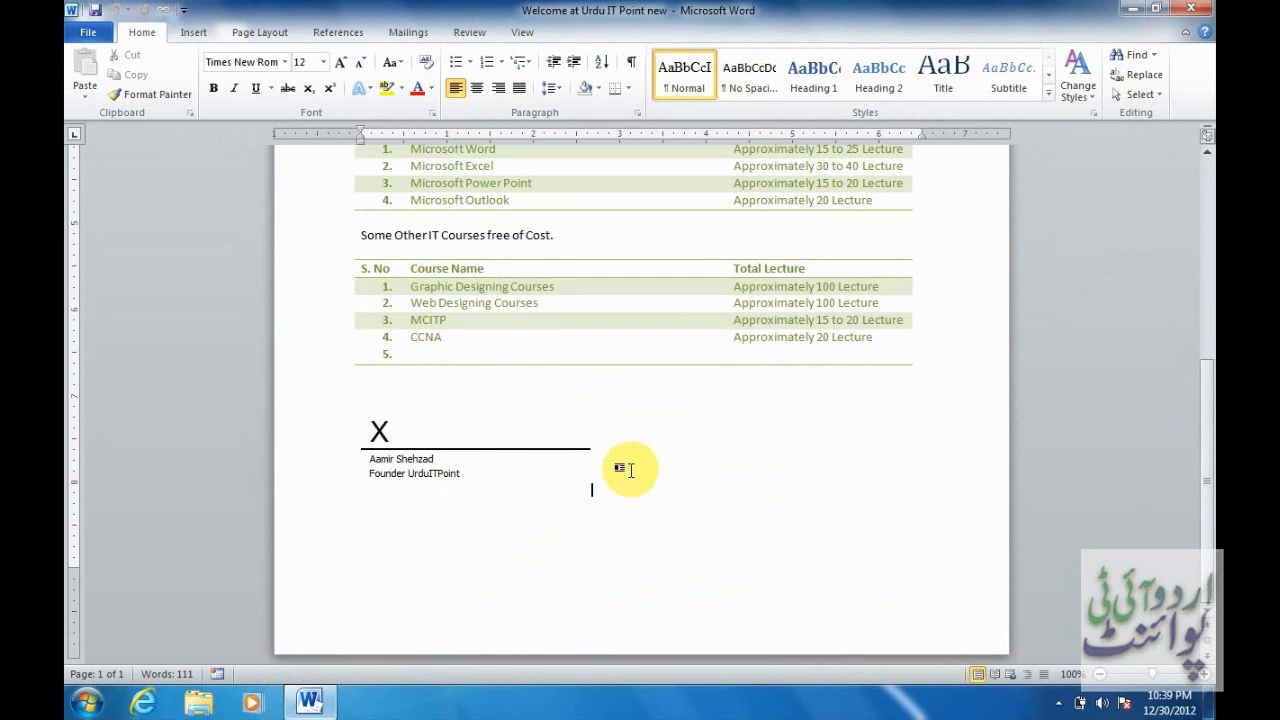
key(Return)
Choose Add a Digital Signature under Protect Document and dismiss the information notice.
click(88, 33)
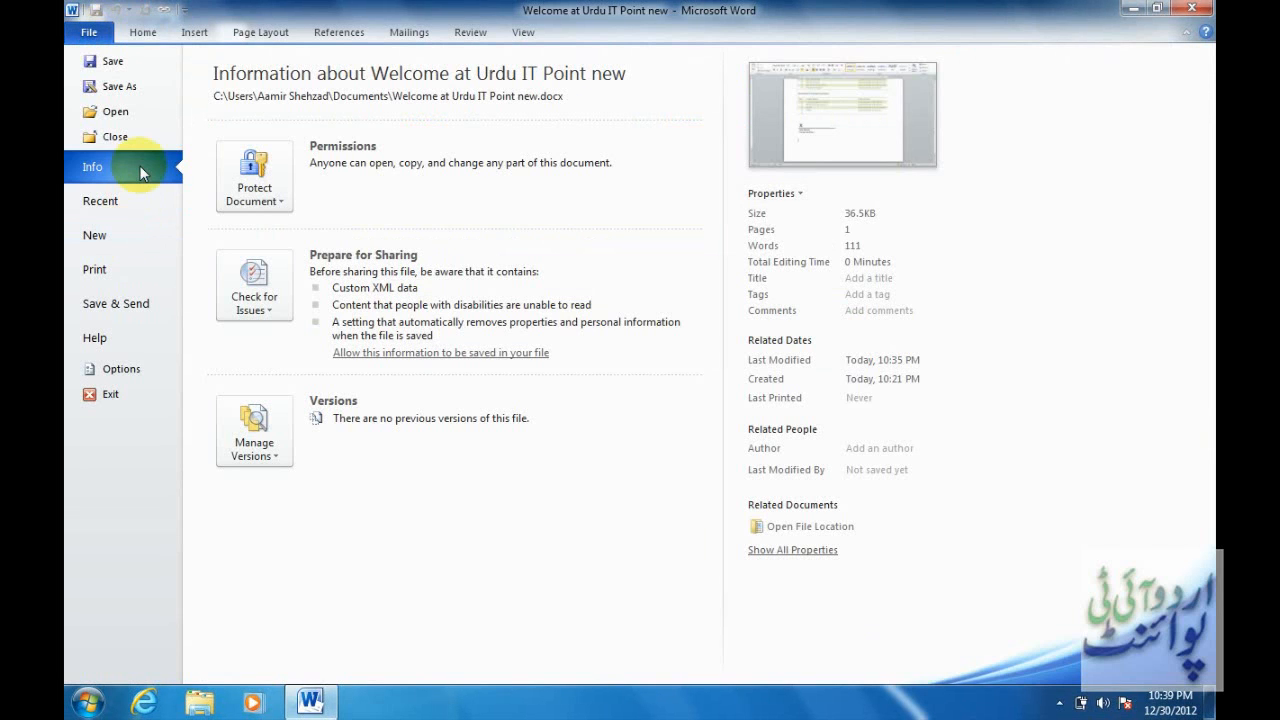
click(284, 313)
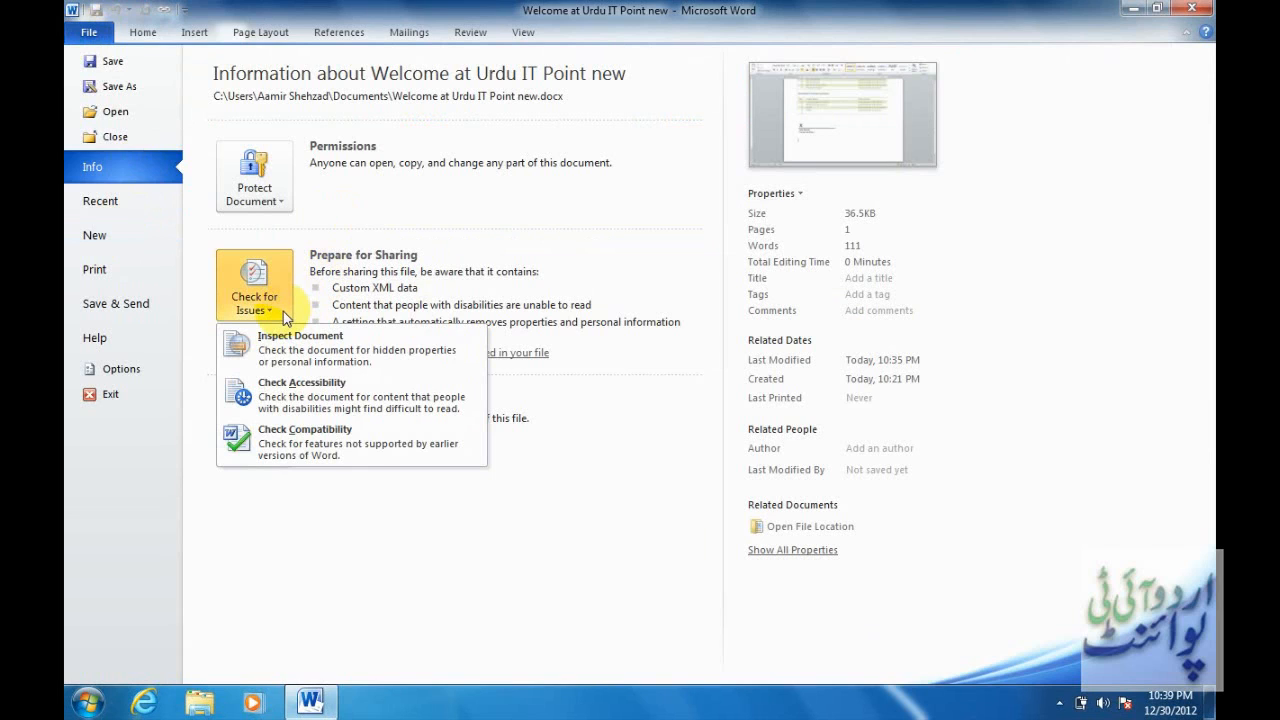
click(266, 202)
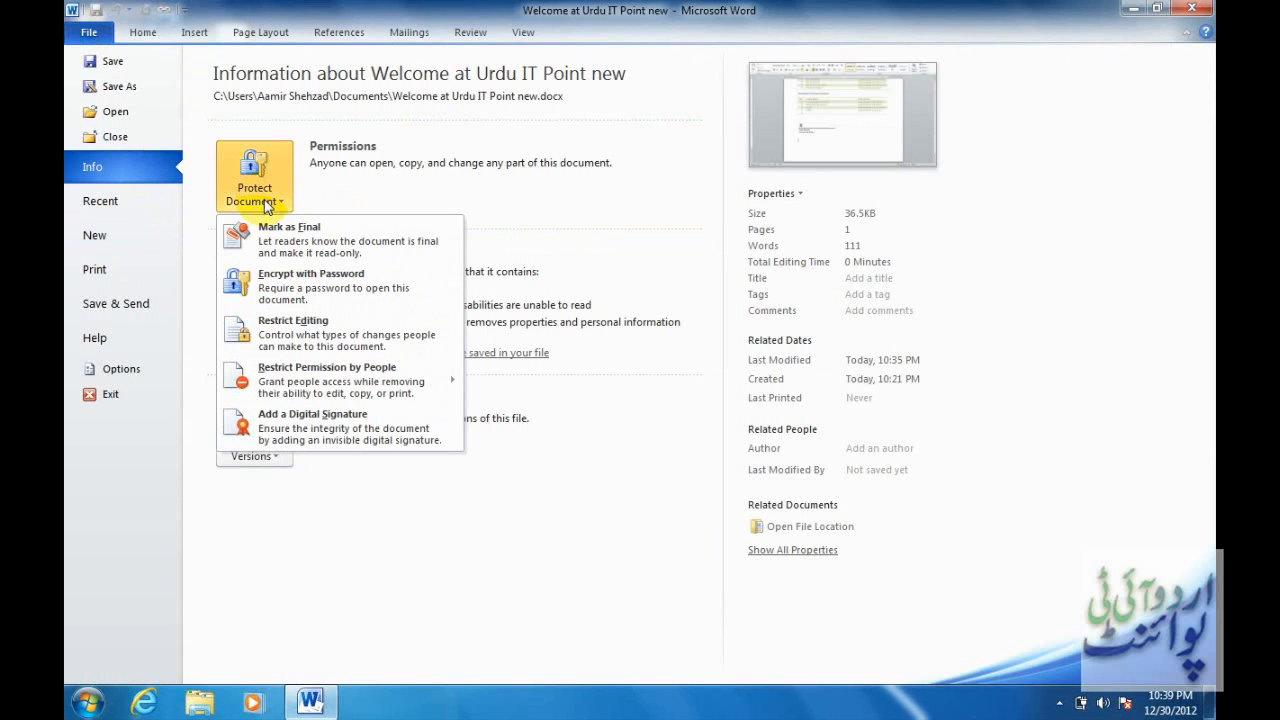
click(327, 430)
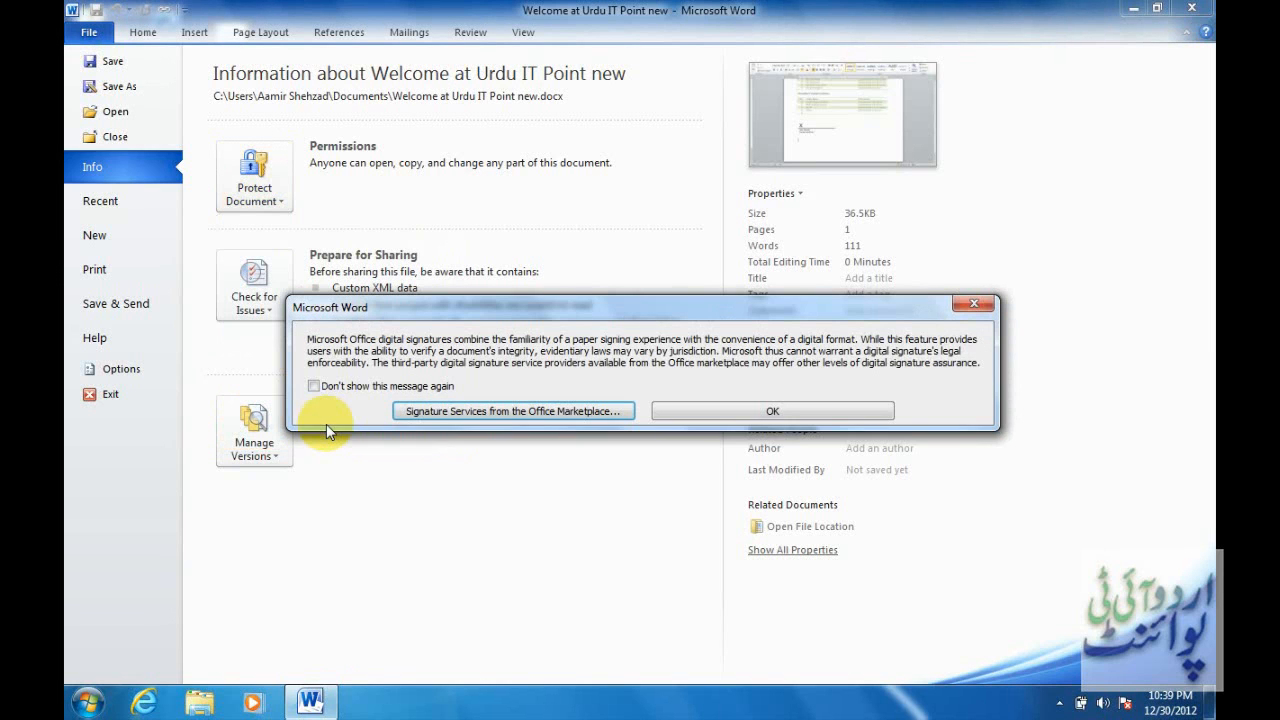
click(771, 411)
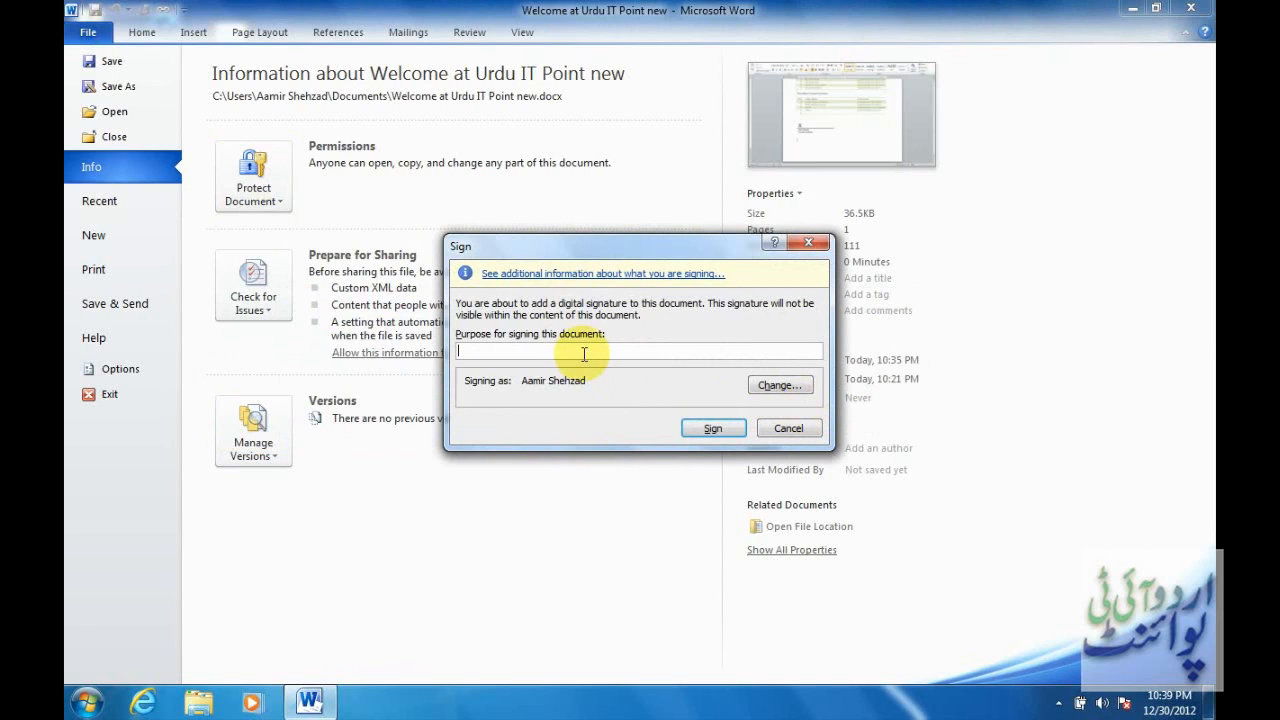
Sign with the purpose 'verified data', confirm, and return to the signed document.
text(veri)
text(fy)
key(BackSpace)
key(BackSpace)
text(ied data)
key(Return)
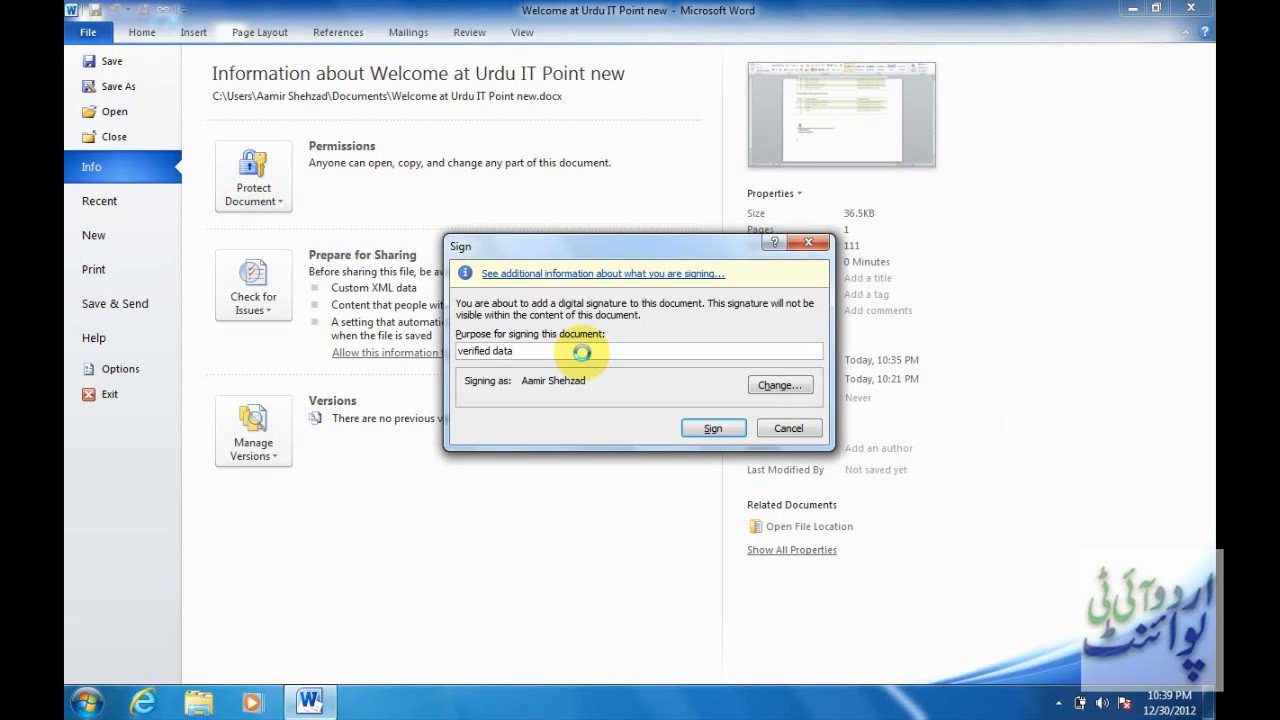
click(713, 428)
click(641, 409)
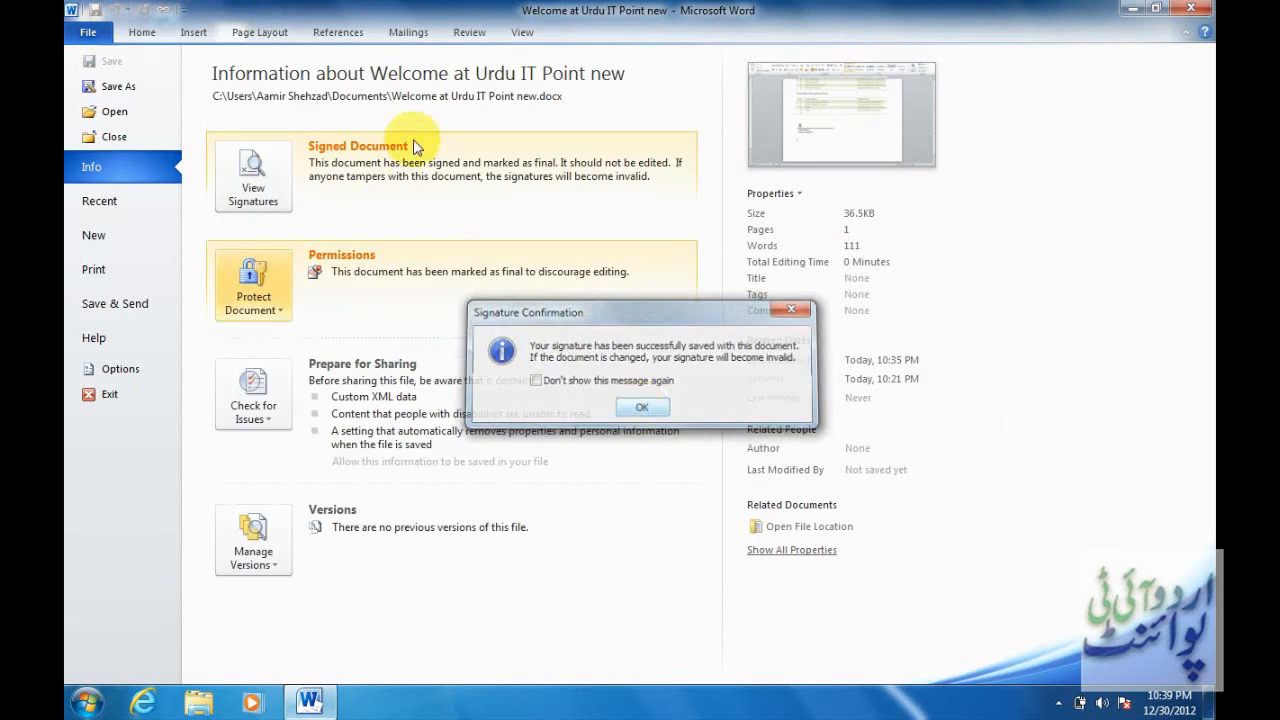
click(137, 33)
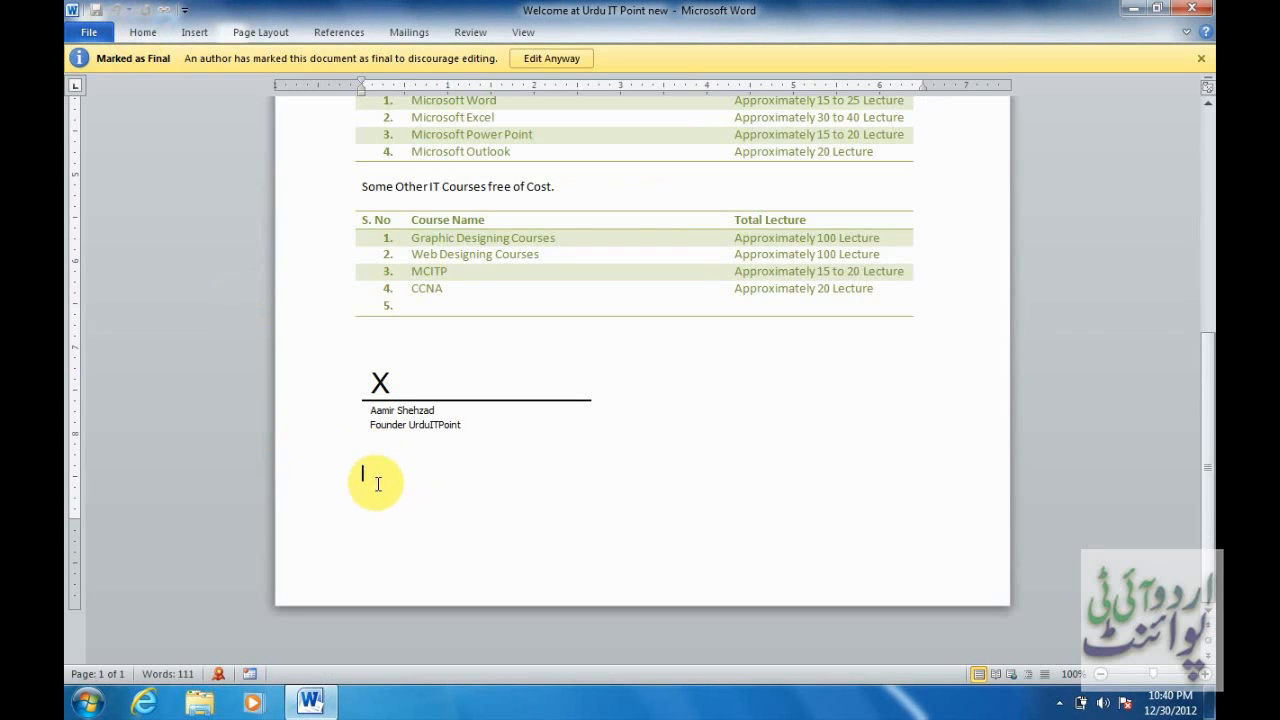
Select the signature line below the course table and attempt to delete it.
drag(383, 471, 370, 451)
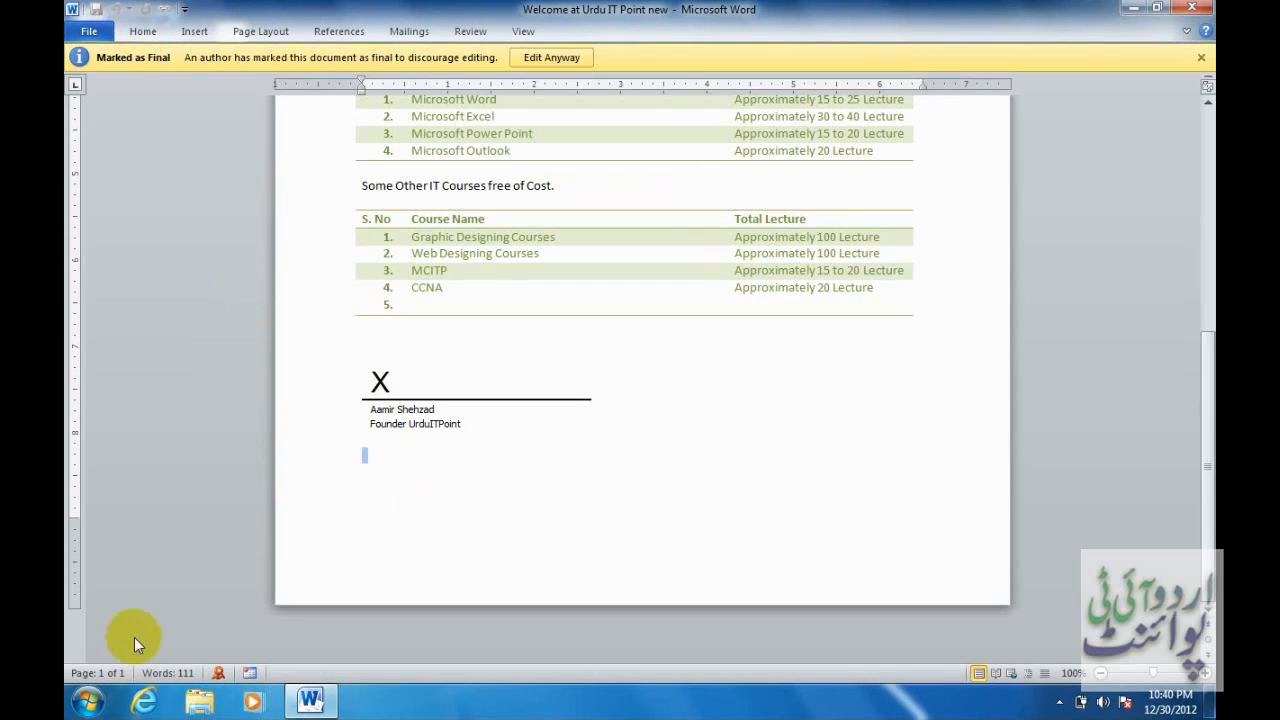
mouse_move(226, 677)
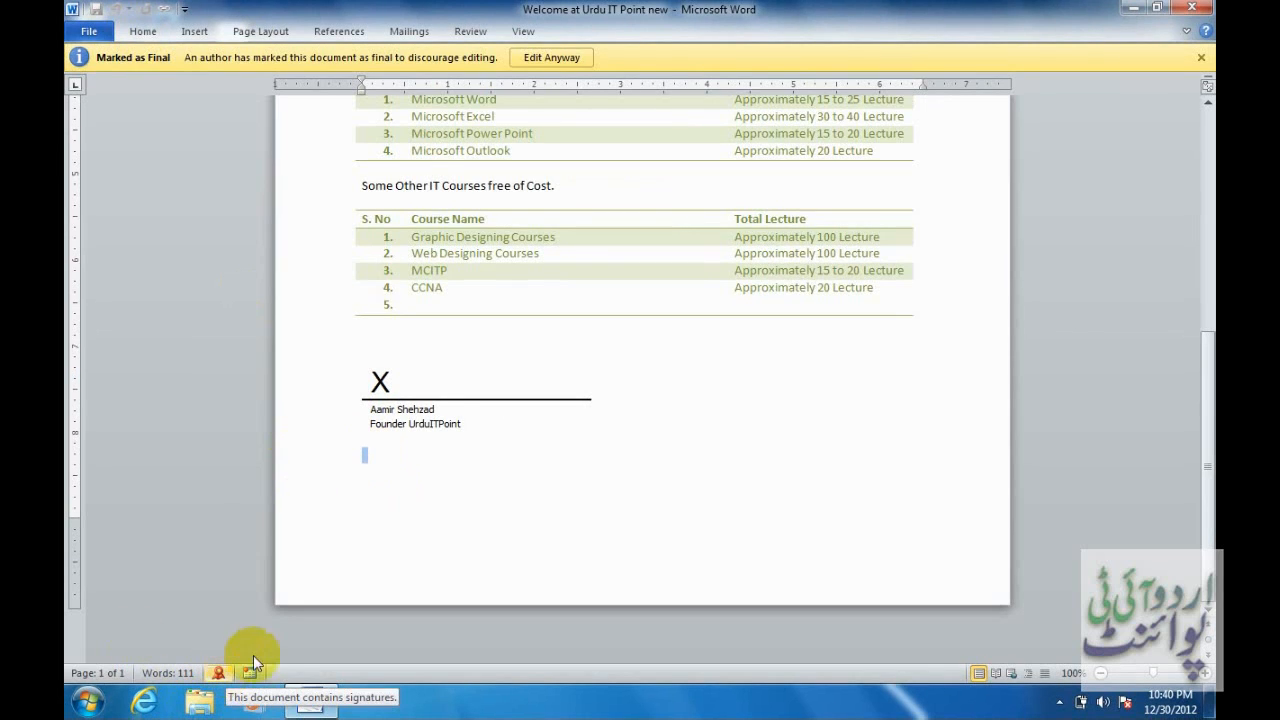
click(405, 403)
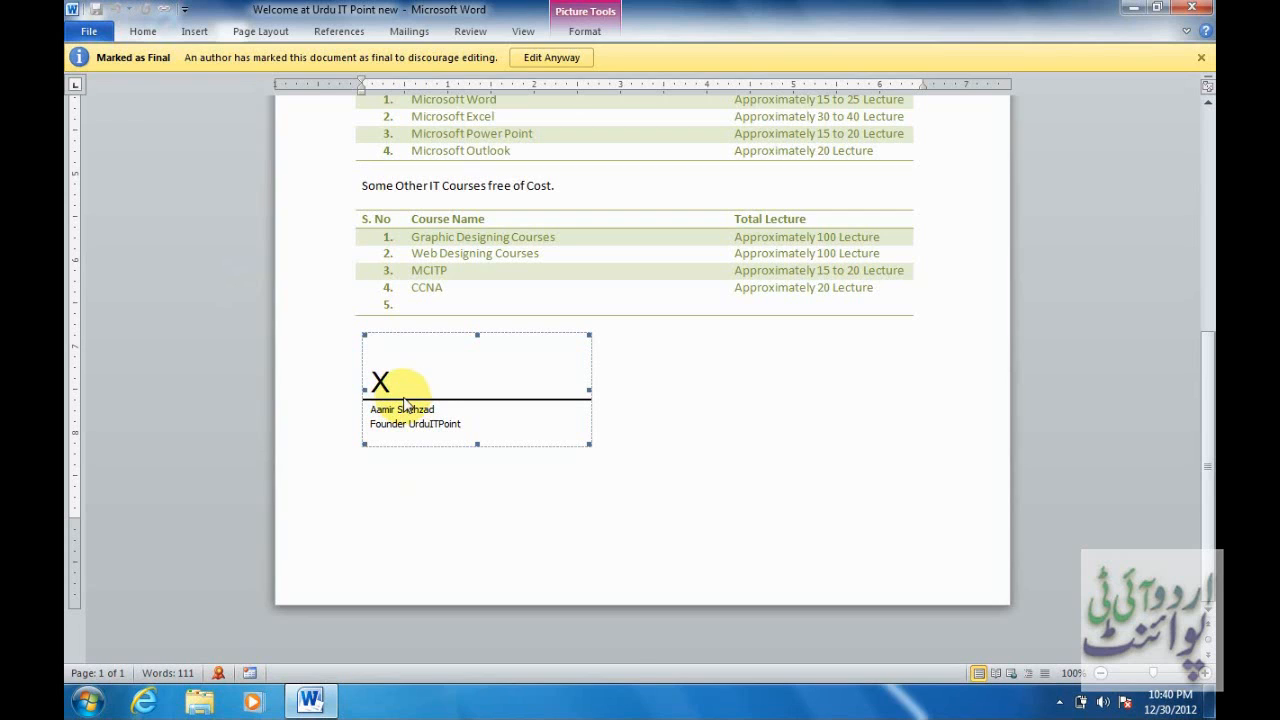
key(Delete)
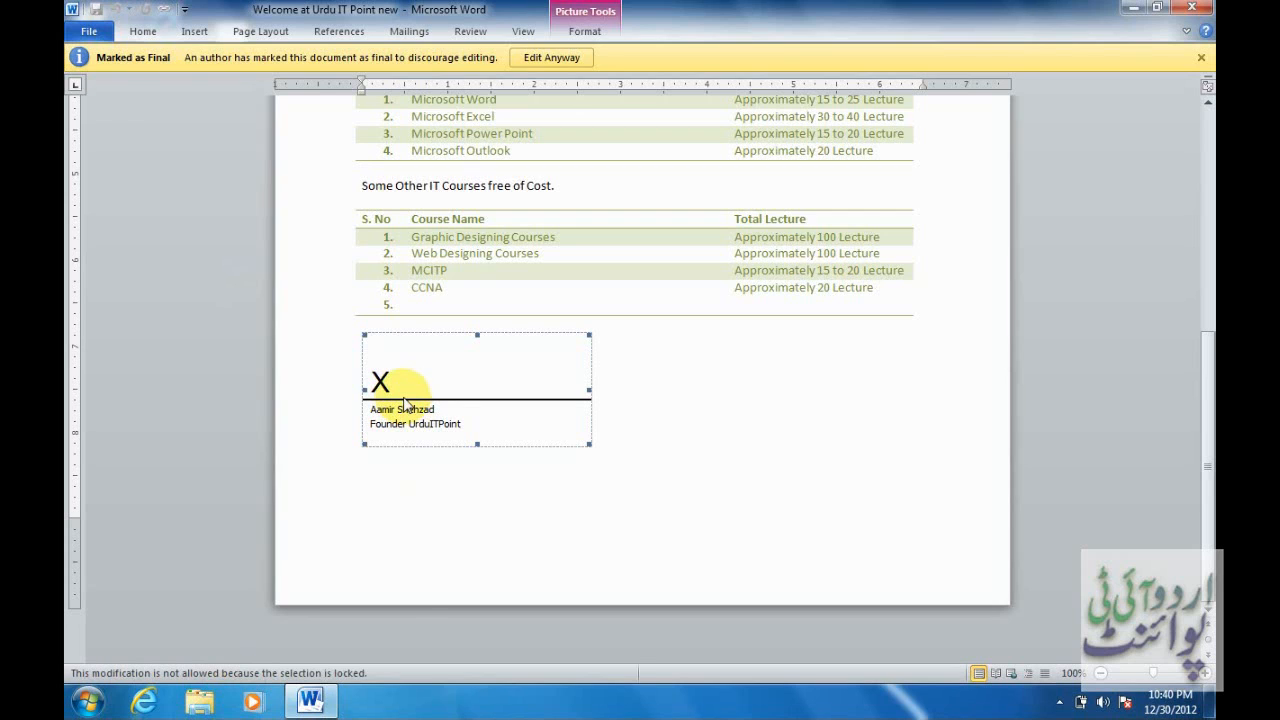
Remove the signature via Edit Anyway, then delete the signature line.
click(552, 58)
click(578, 394)
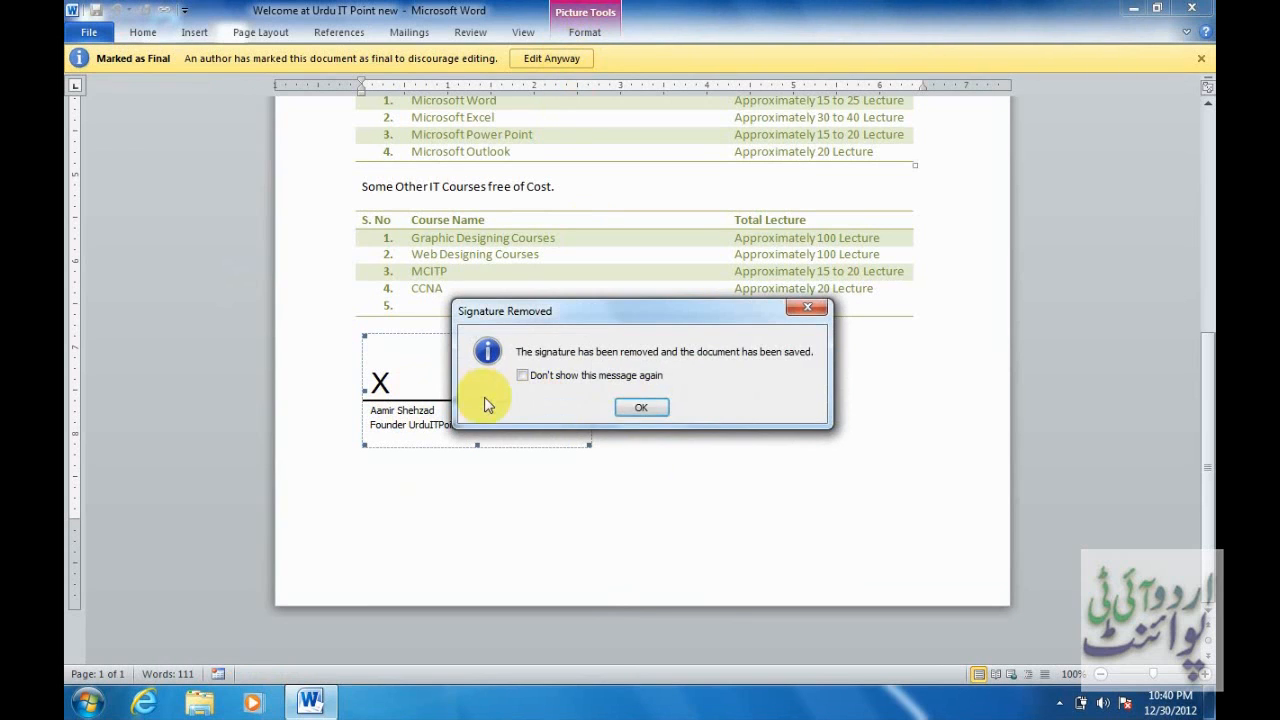
click(630, 406)
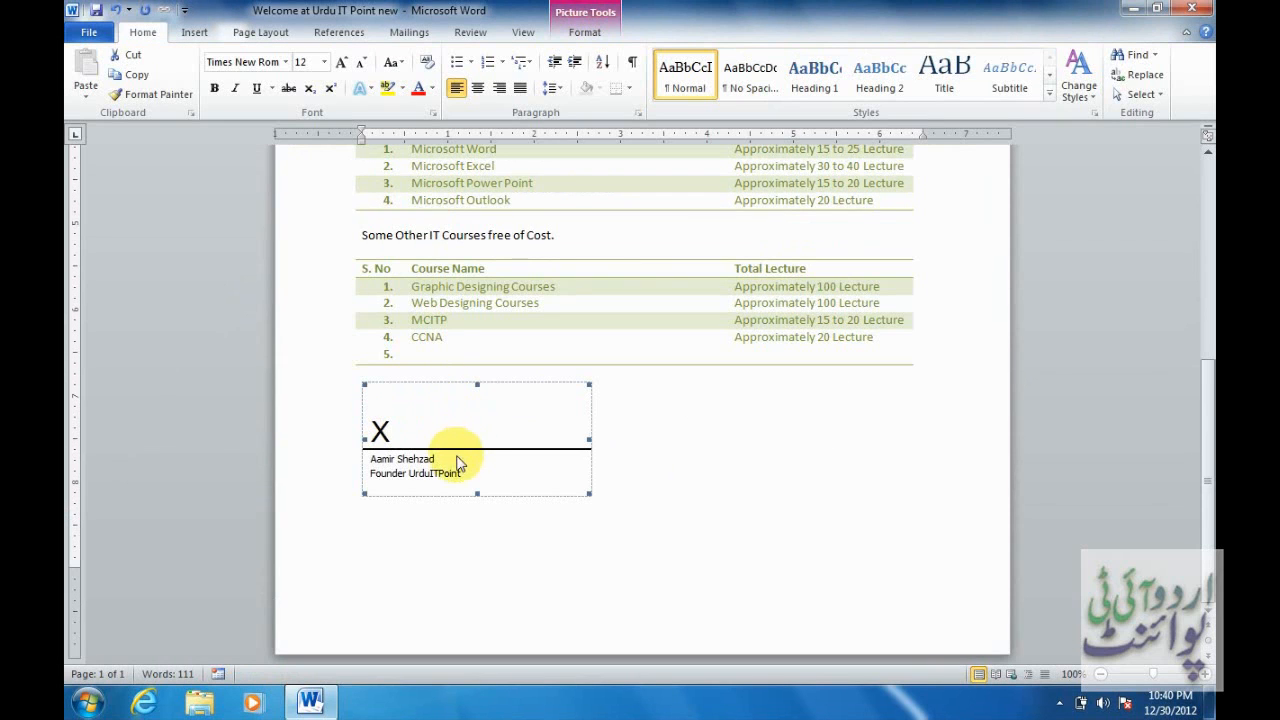
key(Delete)
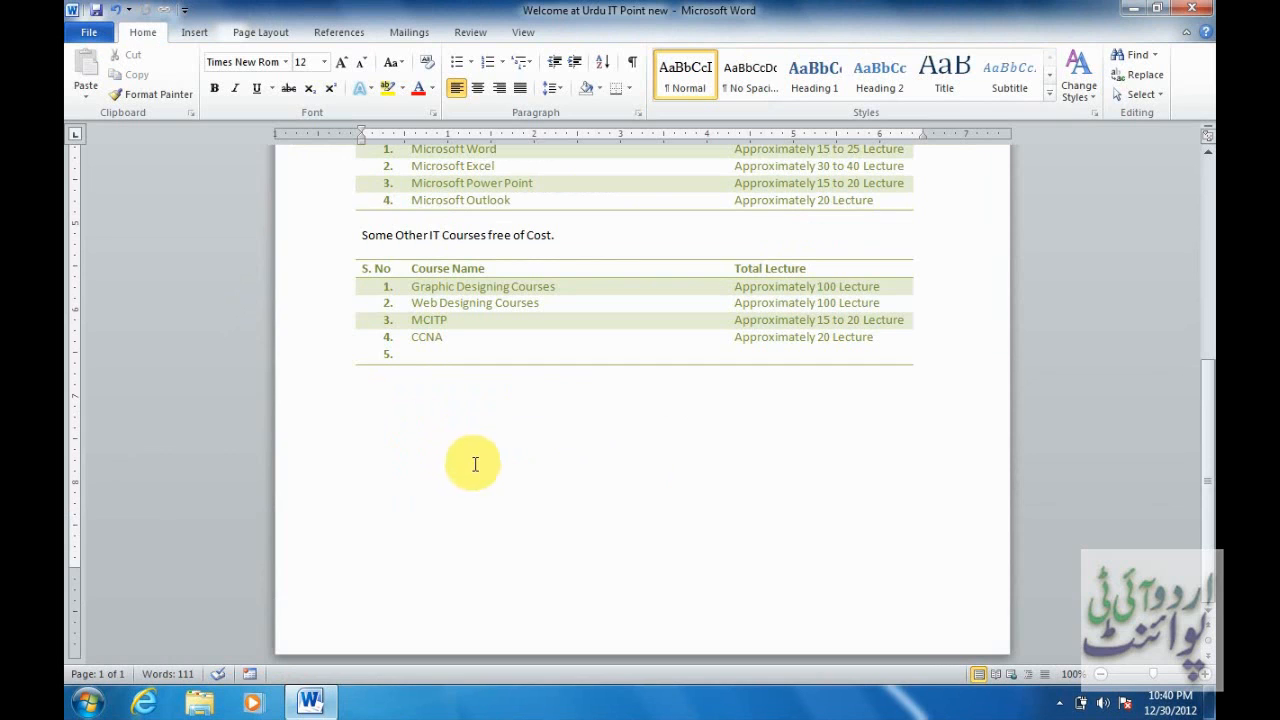
Add an invisible digital signature to the document with the purpose 'verified'.
click(89, 32)
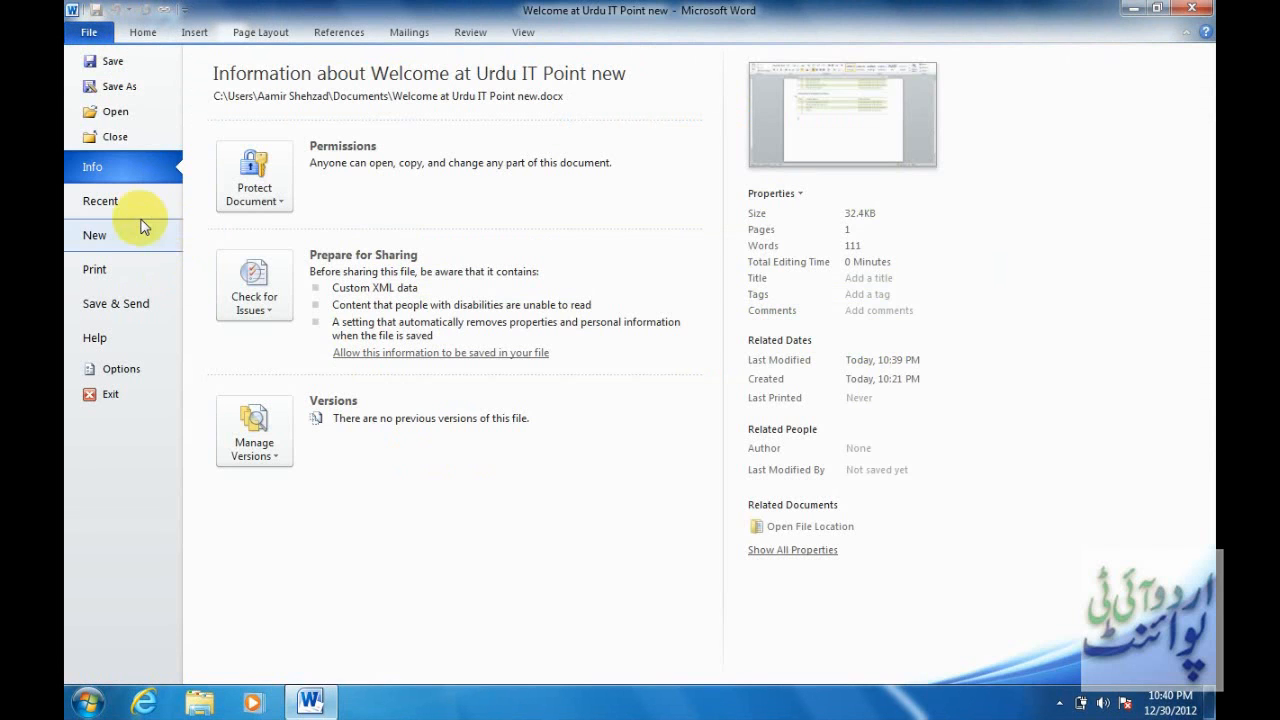
click(282, 203)
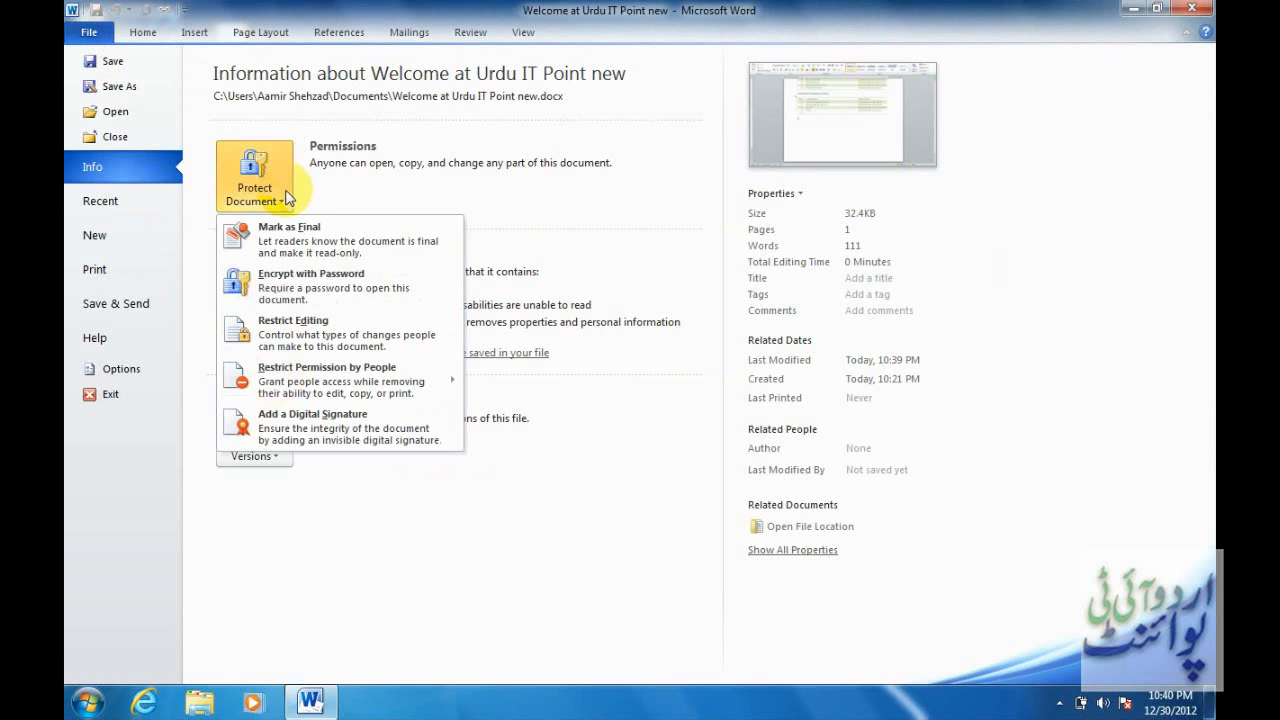
click(278, 422)
click(777, 416)
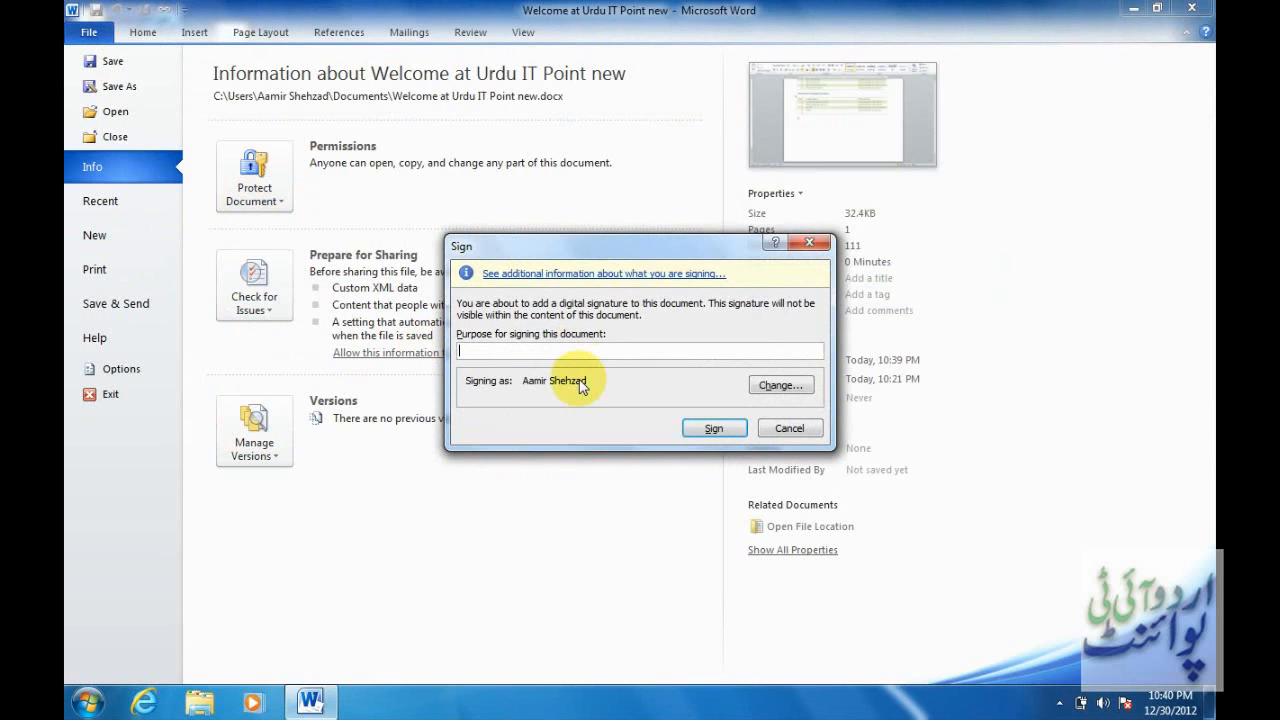
text(verified)
key(Return)
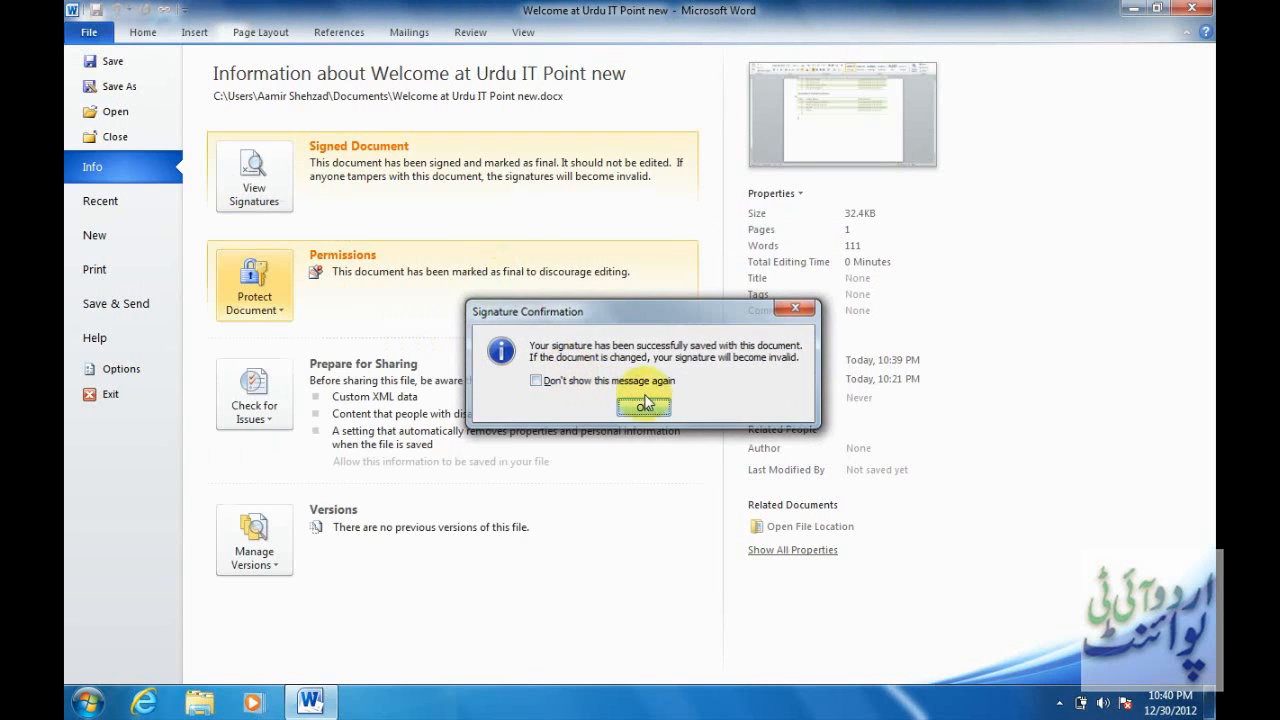
Acknowledge the signing confirmation and select the blank lines below the course table.
click(645, 405)
click(143, 30)
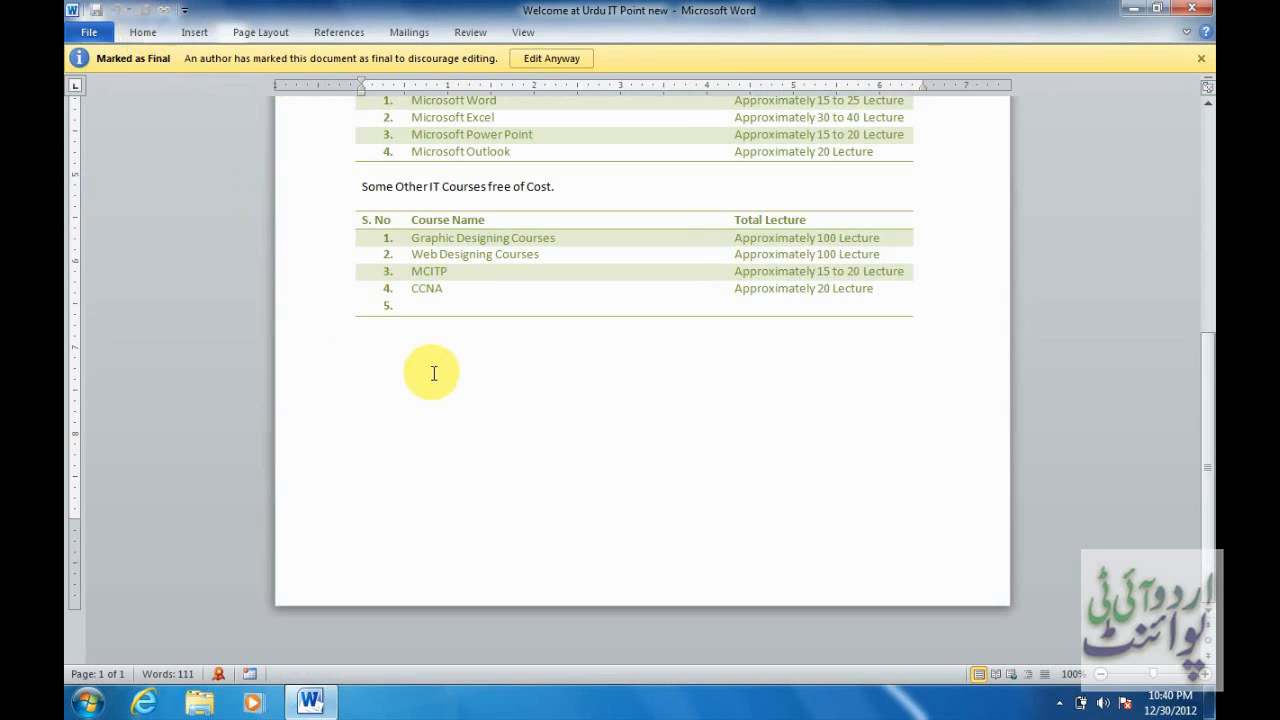
drag(371, 340, 506, 509)
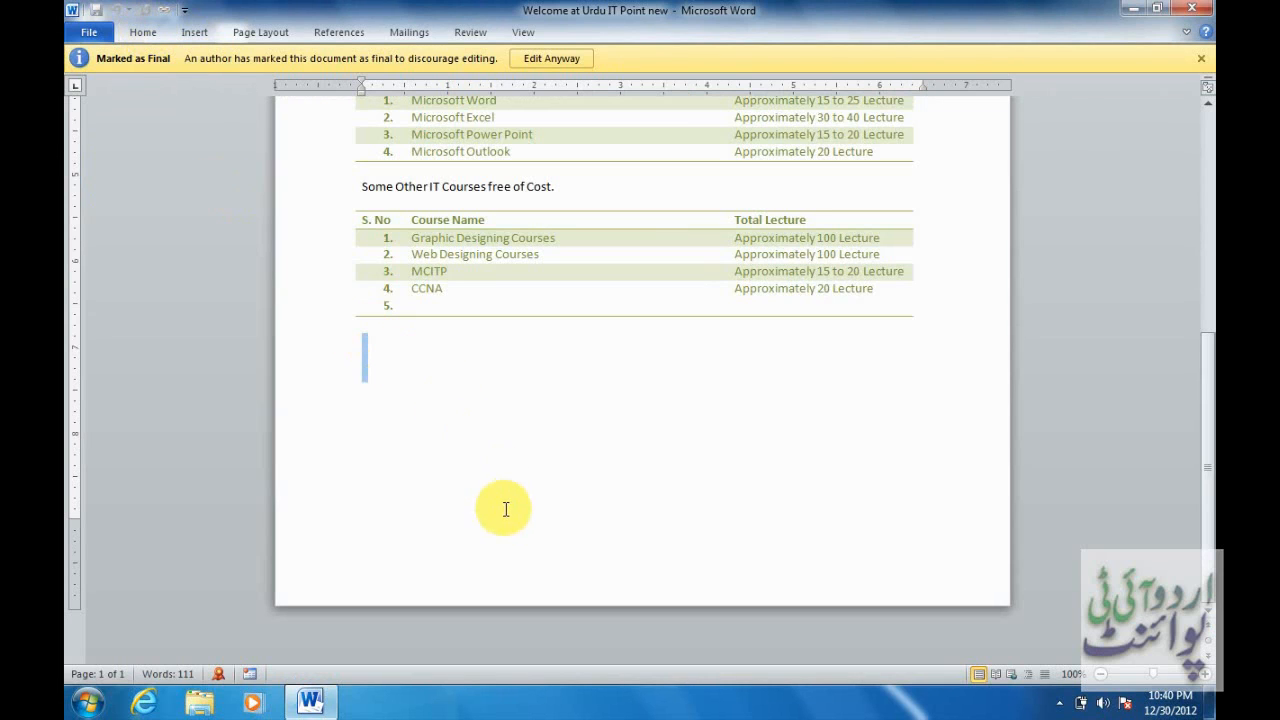